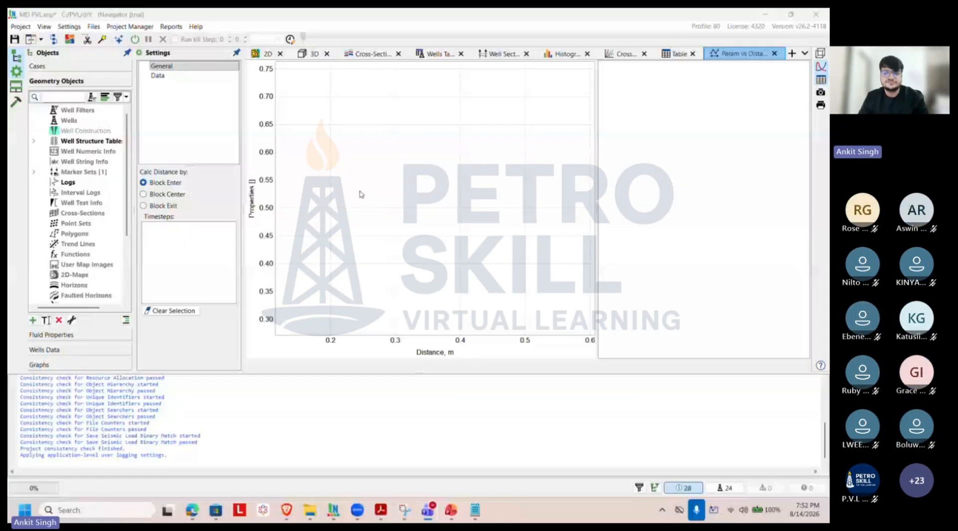
Step: Hide the message log and widen the Objects panel so the full object names fit
{"action": "scroll", "coordinate": [361, 194], "scroll_direction": "up", "scroll_amount": 2}
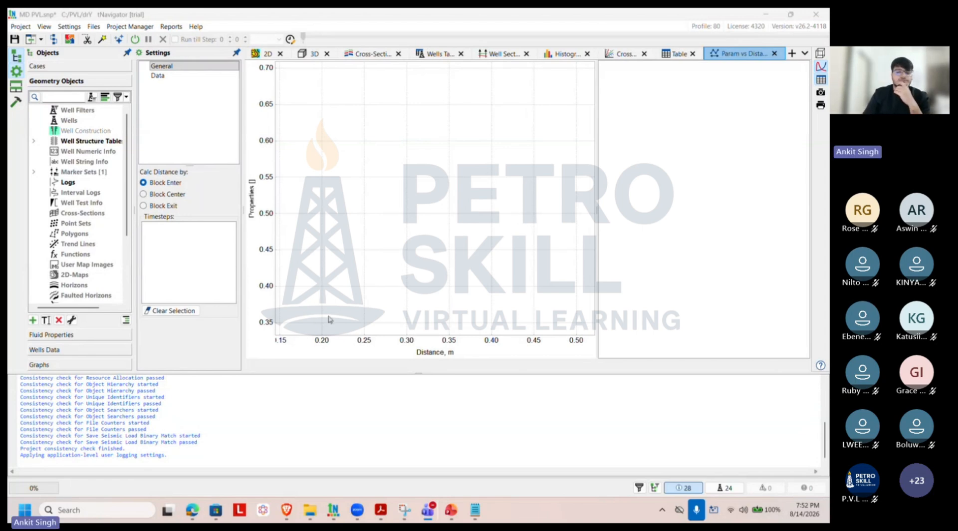
{"action": "left_click", "coordinate": [679, 489]}
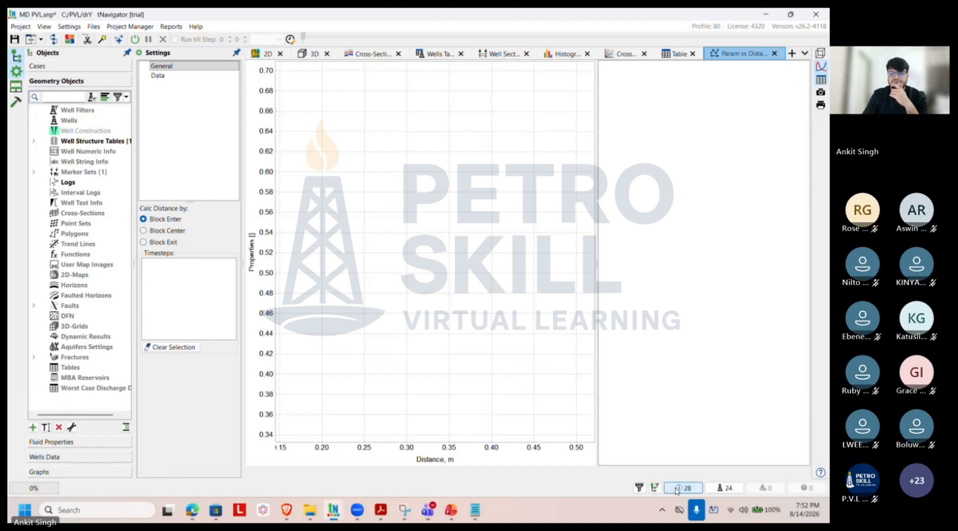
{"action": "left_click", "coordinate": [690, 488]}
{"action": "left_click", "coordinate": [690, 488]}
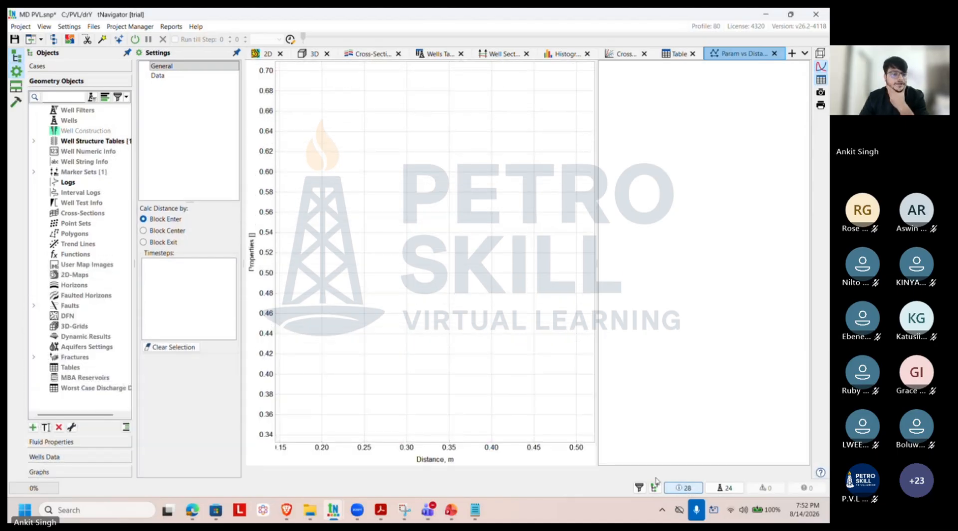
{"action": "left_click_drag", "start_coordinate": [134, 186], "coordinate": [156, 185]}
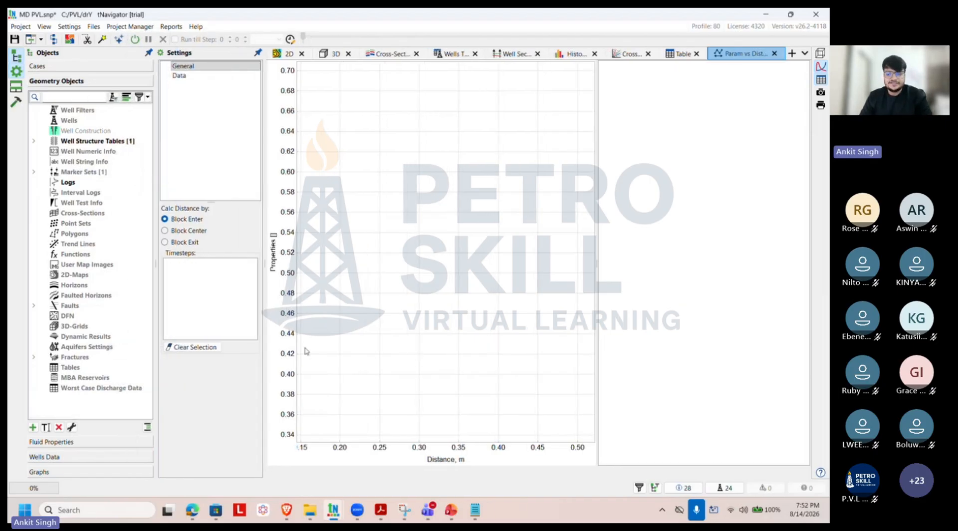
Step: Show the message log and read through the project connection and consistency check entries to the end
{"action": "left_click", "coordinate": [694, 492]}
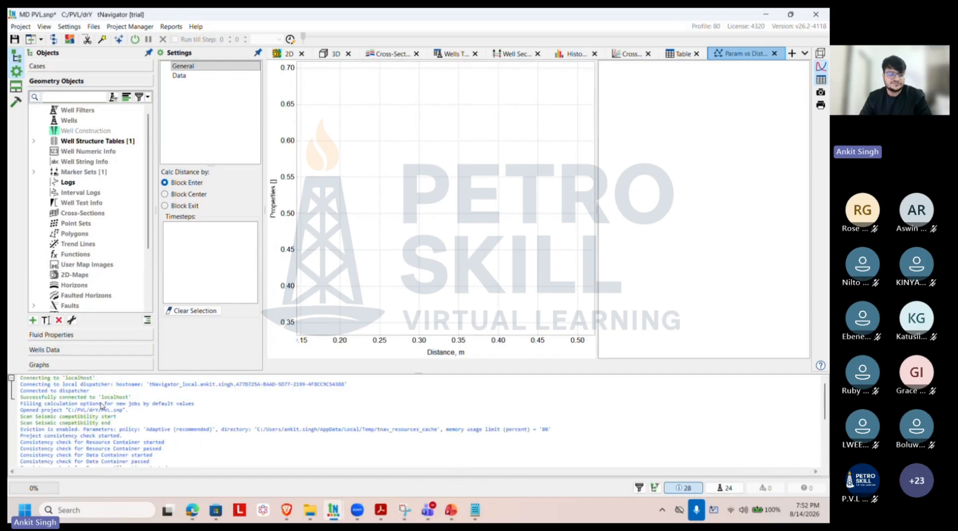
{"action": "scroll", "coordinate": [102, 405], "scroll_direction": "down", "scroll_amount": 4}
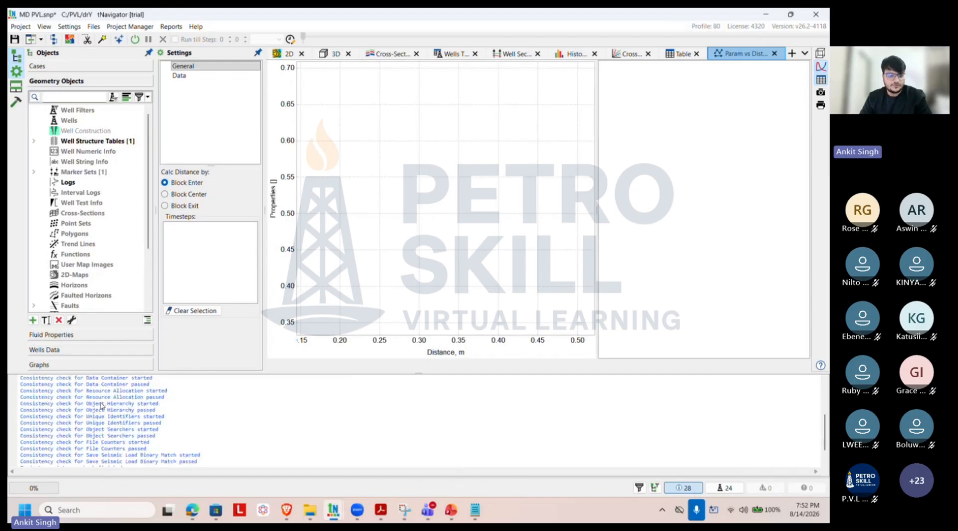
{"action": "scroll", "coordinate": [102, 405], "scroll_direction": "down", "scroll_amount": 1}
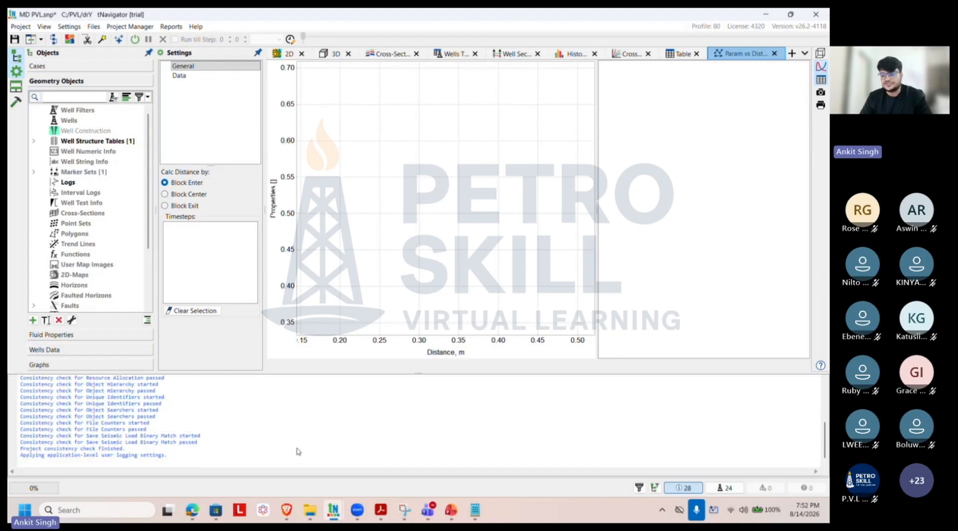
{"action": "left_click", "coordinate": [727, 492]}
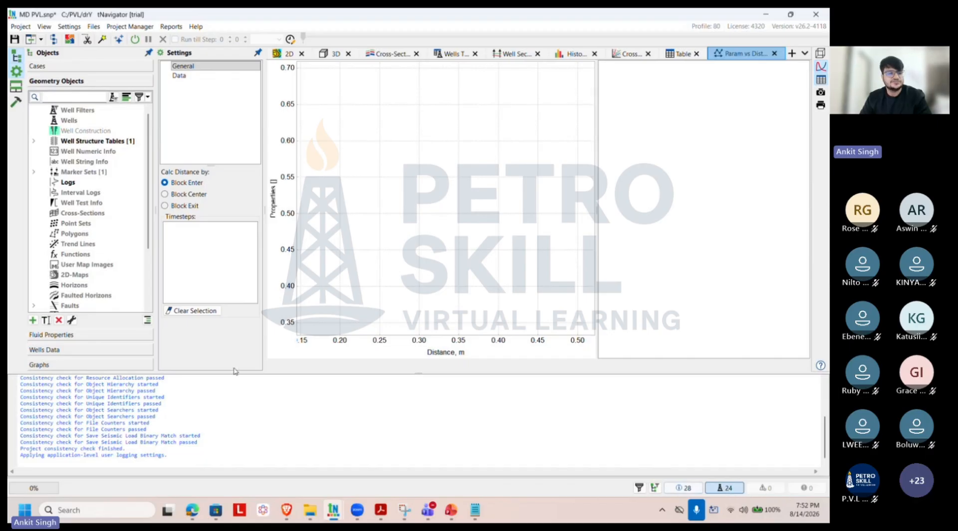
Step: Look through the Fluid Properties, Wells Data and Graphs sections of the project, and hide the message log
{"action": "left_click", "coordinate": [79, 338]}
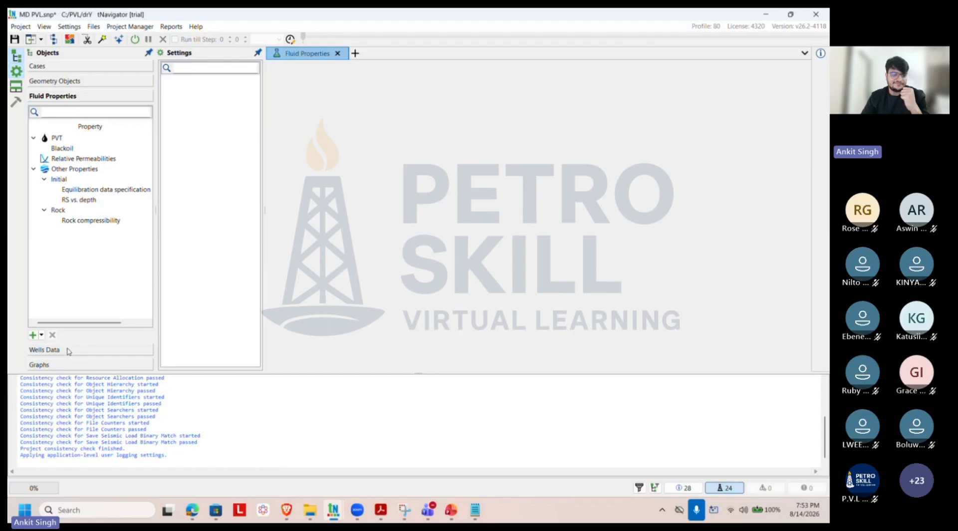
{"action": "left_click", "coordinate": [69, 350]}
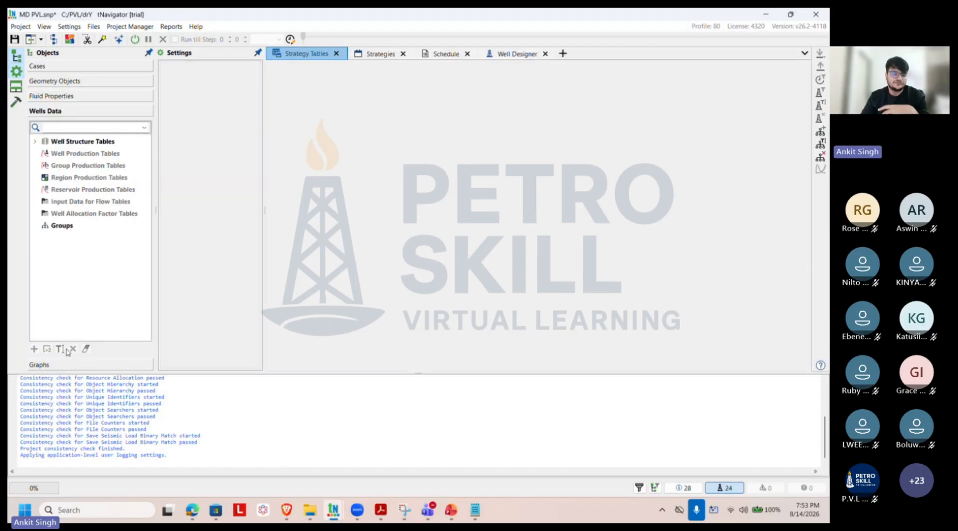
{"action": "left_click", "coordinate": [55, 364]}
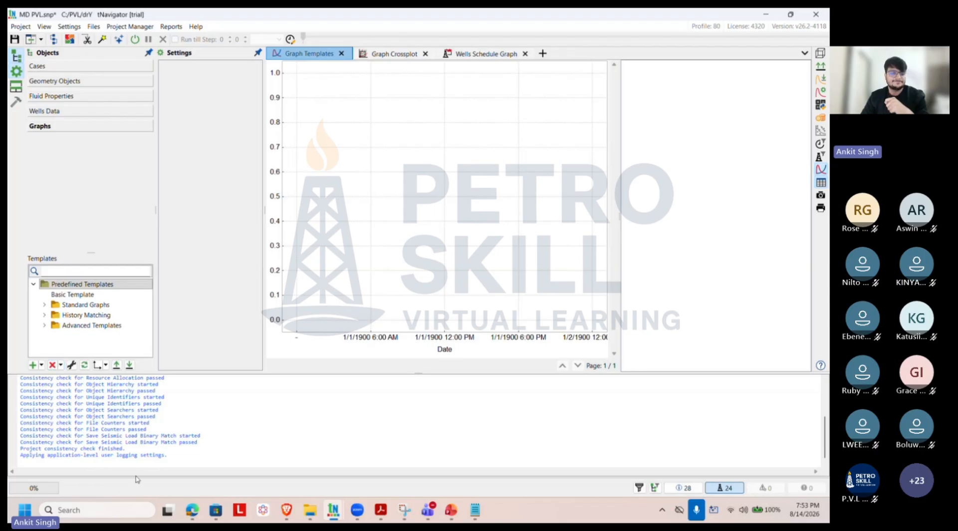
{"action": "left_click", "coordinate": [681, 492]}
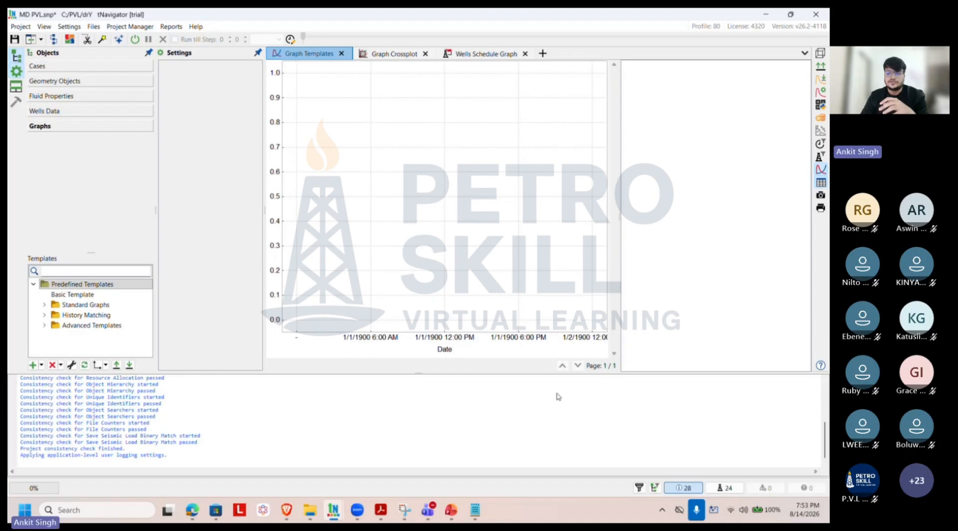
{"action": "left_click", "coordinate": [685, 486]}
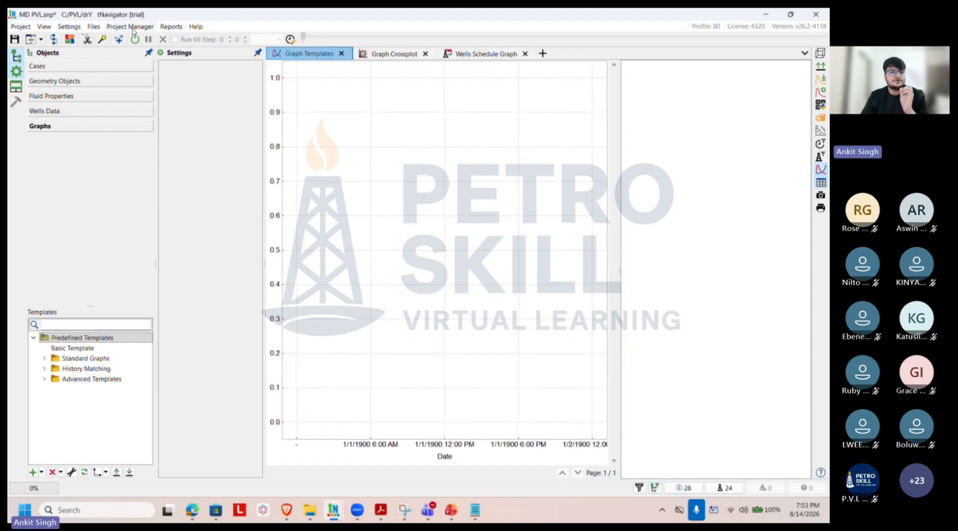
Step: Switch the project's units configuration to FIELD, converting the internal representation of the existing data
{"action": "left_click", "coordinate": [65, 27]}
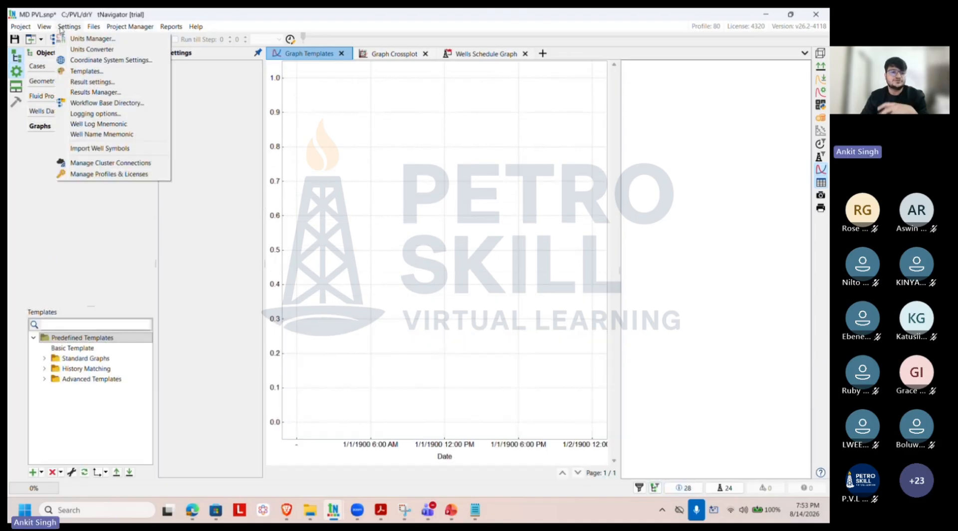
{"action": "left_click", "coordinate": [93, 39]}
{"action": "left_click", "coordinate": [416, 115]}
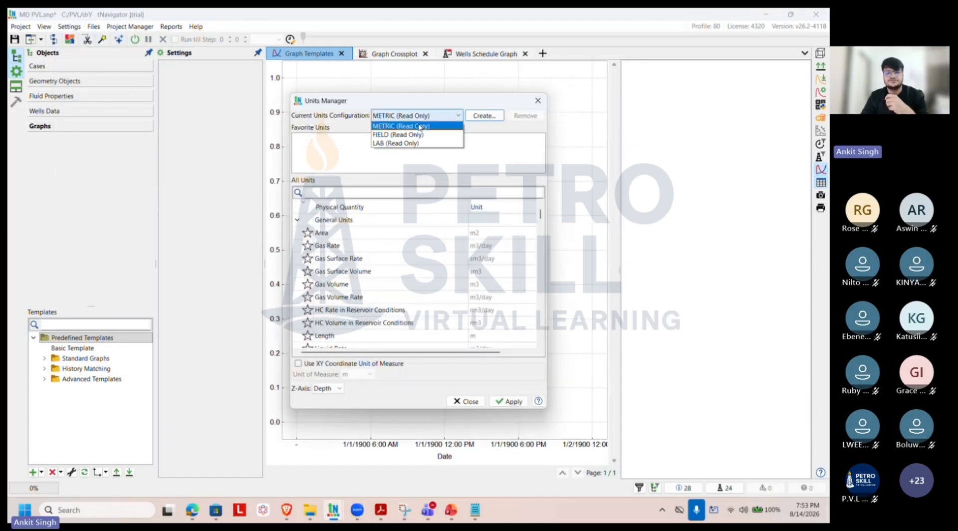
{"action": "left_click", "coordinate": [410, 135]}
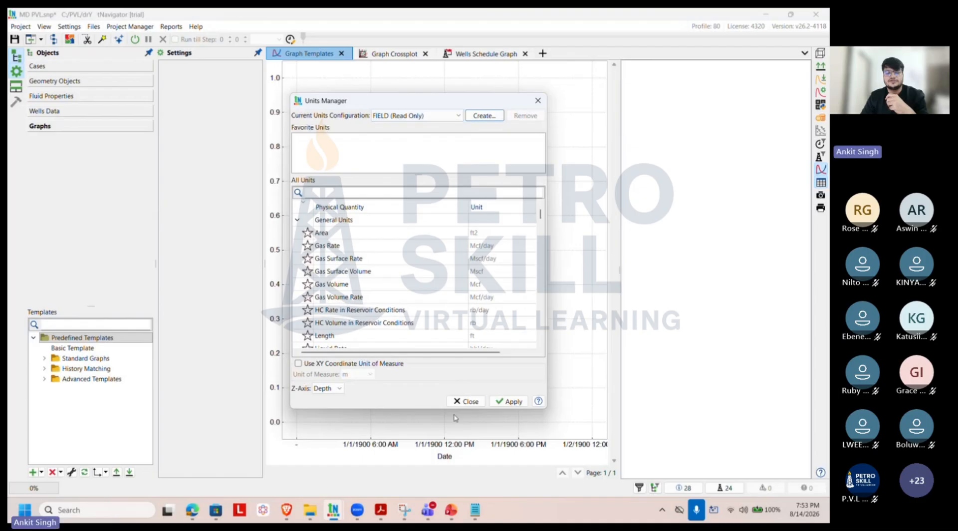
{"action": "left_click", "coordinate": [508, 401]}
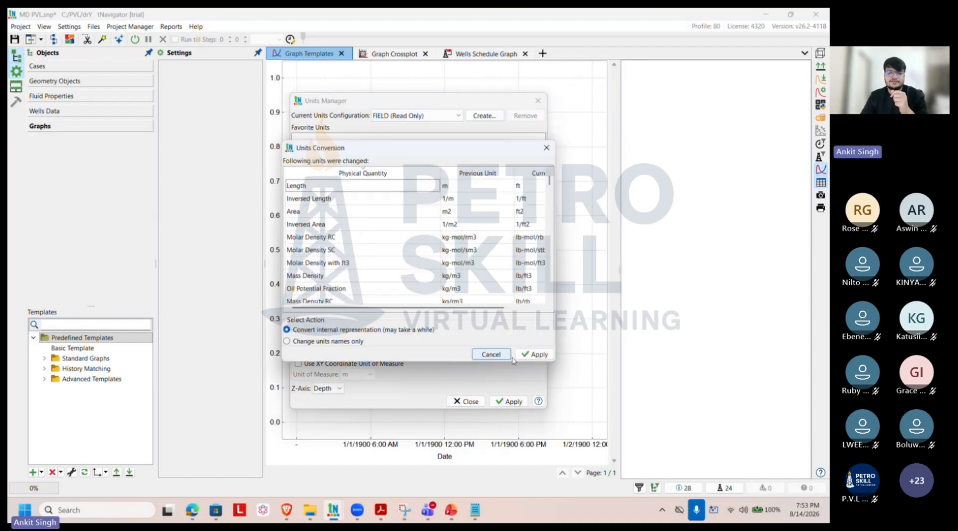
{"action": "left_click", "coordinate": [535, 354]}
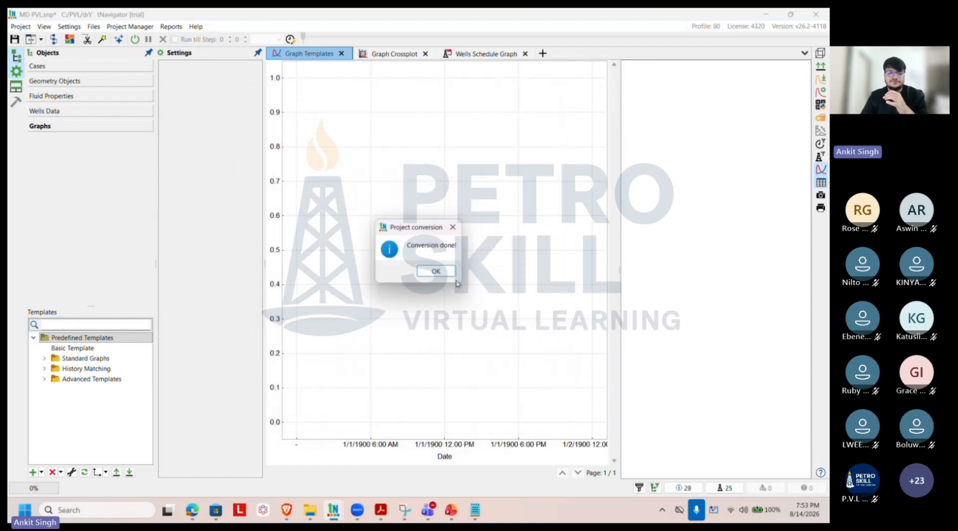
{"action": "left_click", "coordinate": [435, 271]}
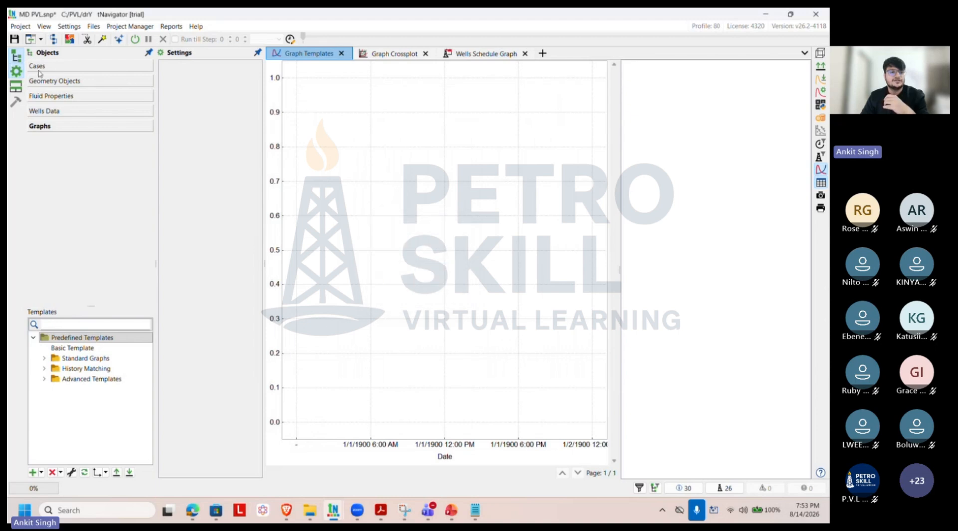
Step: Create a new 3D grid among the geometry objects and name it PVL
{"action": "left_click", "coordinate": [52, 81]}
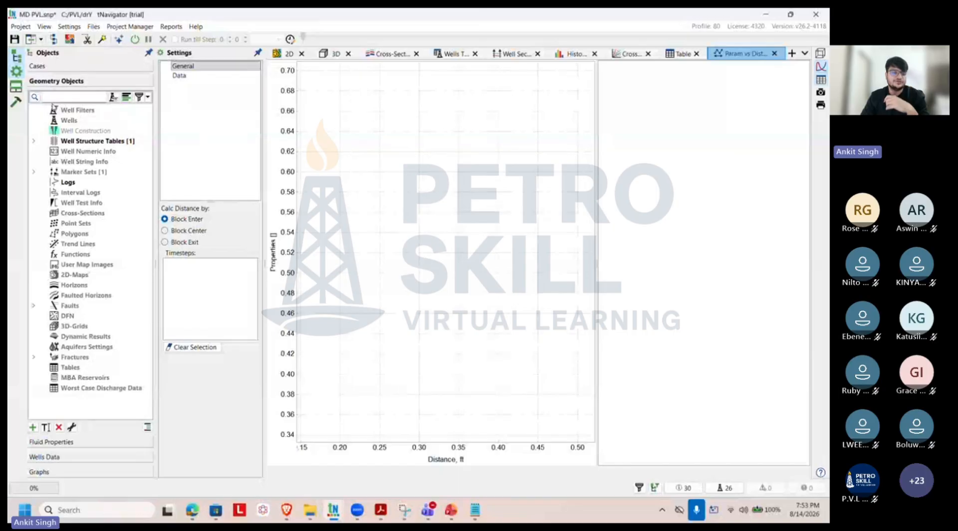
{"action": "right_click", "coordinate": [73, 326]}
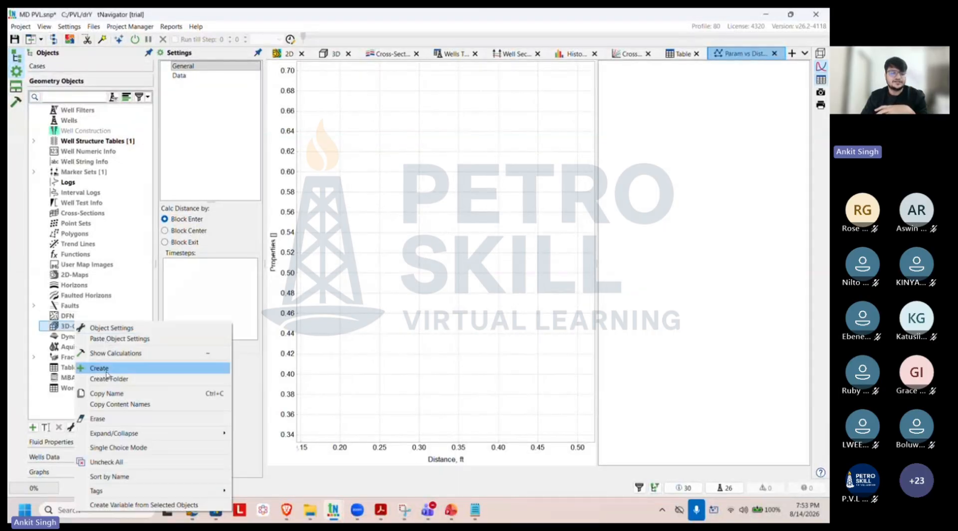
{"action": "left_click", "coordinate": [107, 371]}
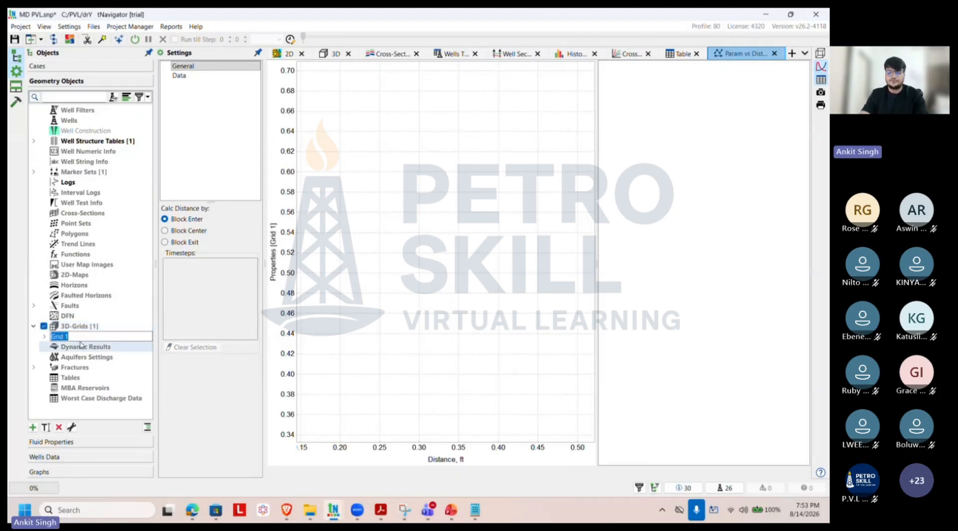
{"action": "key", "text": "BackSpace"}
{"action": "type", "text": "main"}
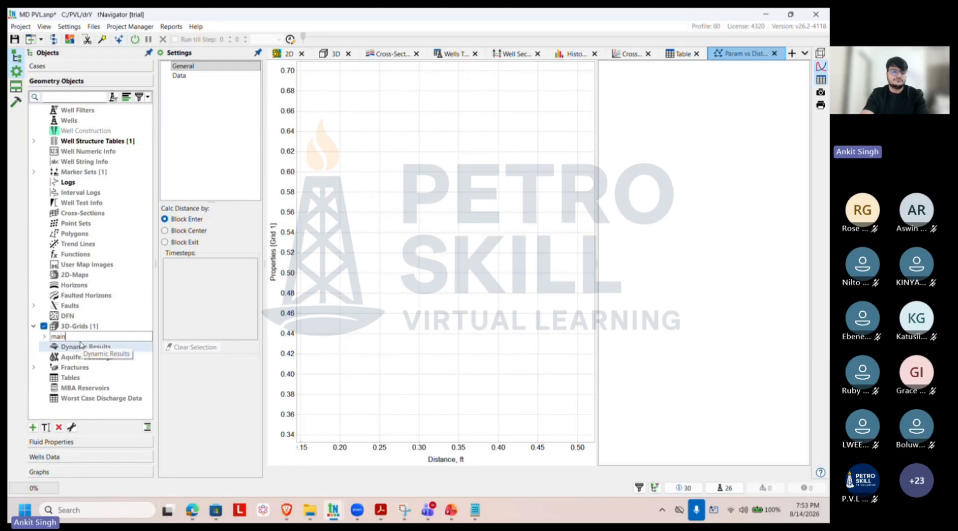
{"action": "key", "text": "BackSpace"}
{"action": "key", "text": "BackSpace"}
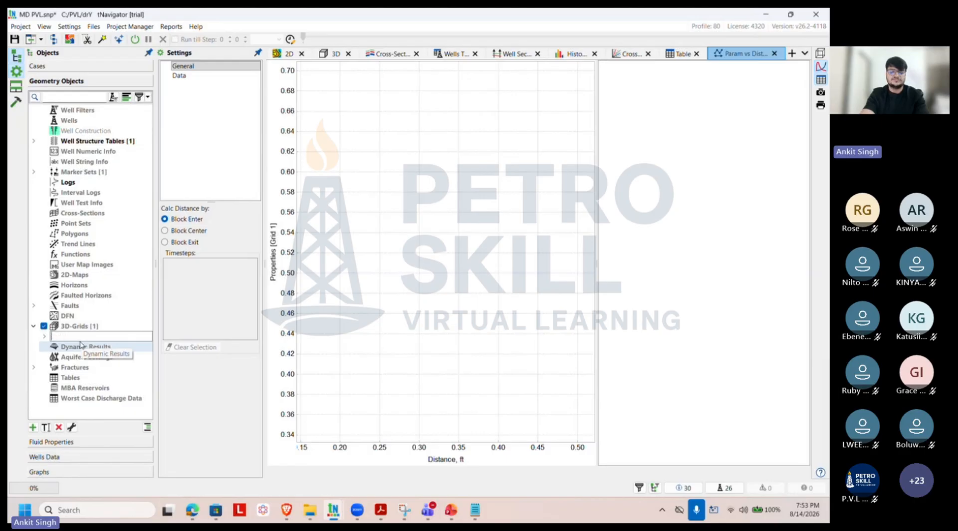
{"action": "type", "text": "PVL"}
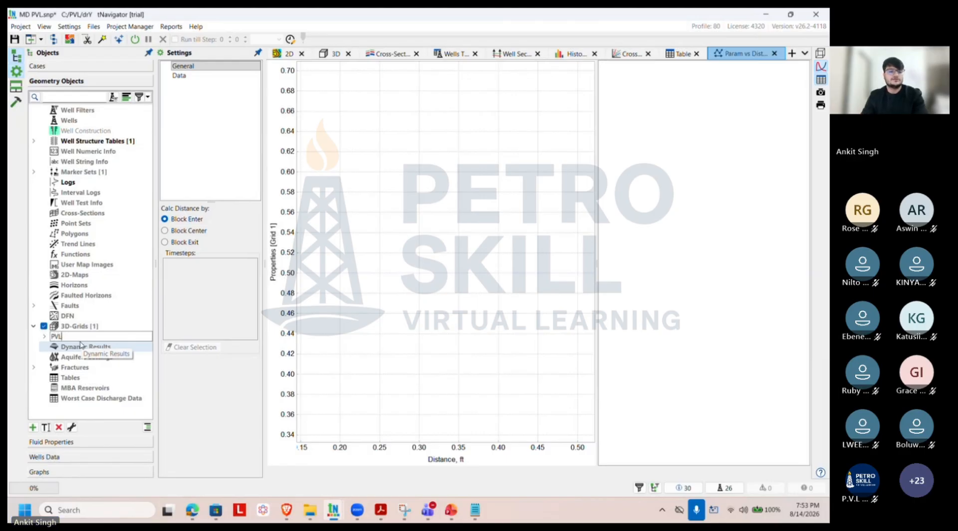
{"action": "key", "text": "Return"}
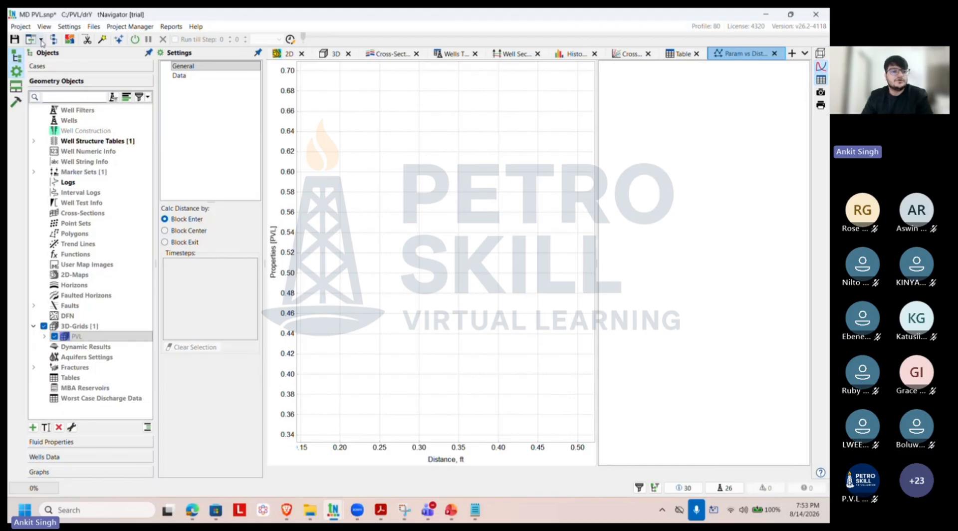
Step: Set up a RESCUE model import into the PVL grid using kaz_rescue2.bin from the GeologyKazdata_FIELD/kaz_rescue2 folder
{"action": "left_click", "coordinate": [29, 28]}
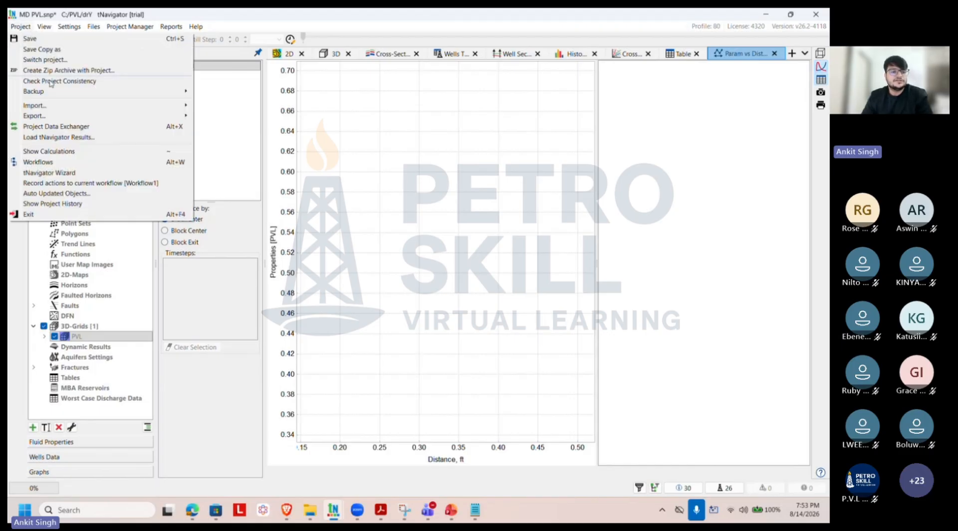
{"action": "mouse_move", "coordinate": [73, 106]}
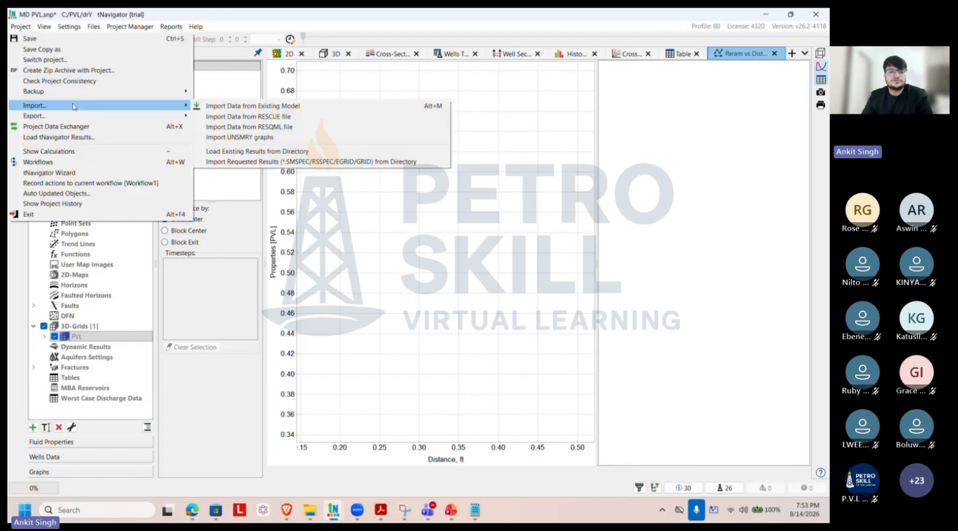
{"action": "left_click", "coordinate": [245, 117]}
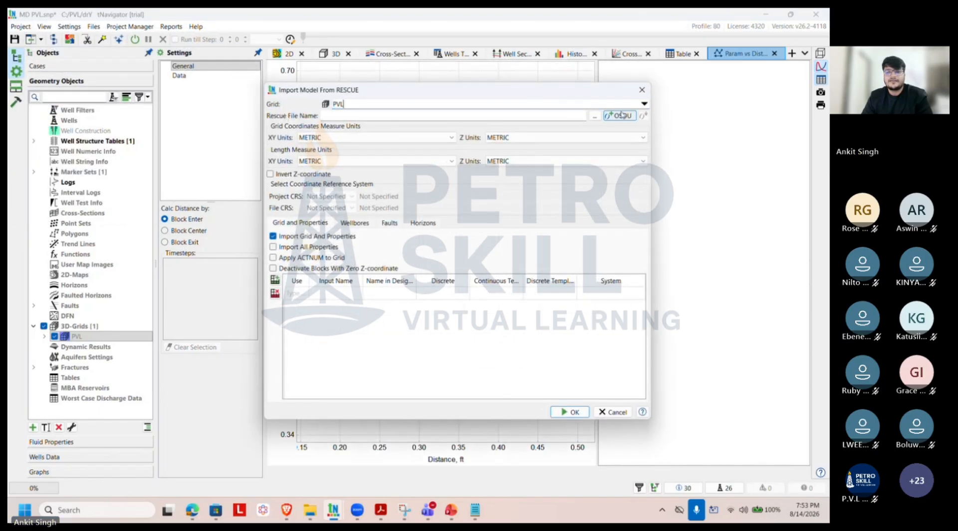
{"action": "left_click", "coordinate": [594, 116]}
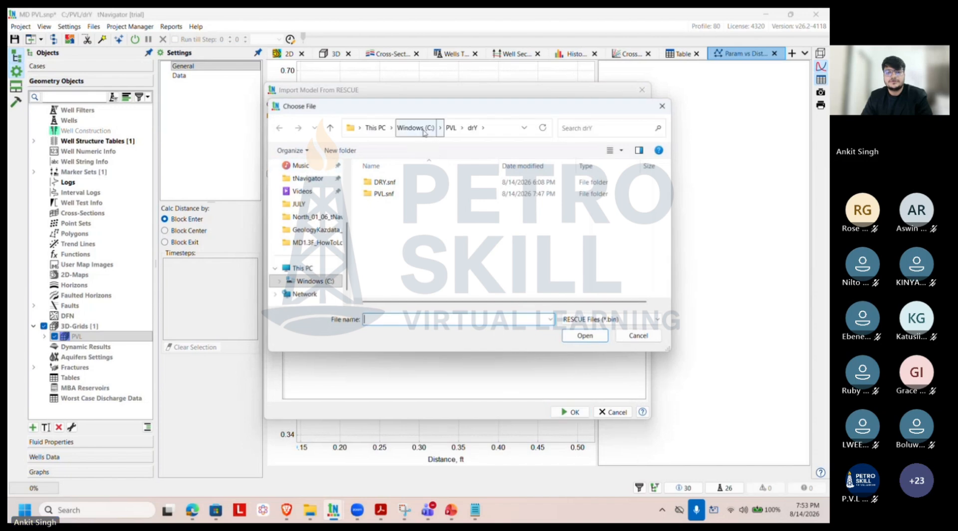
{"action": "left_click", "coordinate": [450, 127]}
{"action": "double_click", "coordinate": [434, 192]}
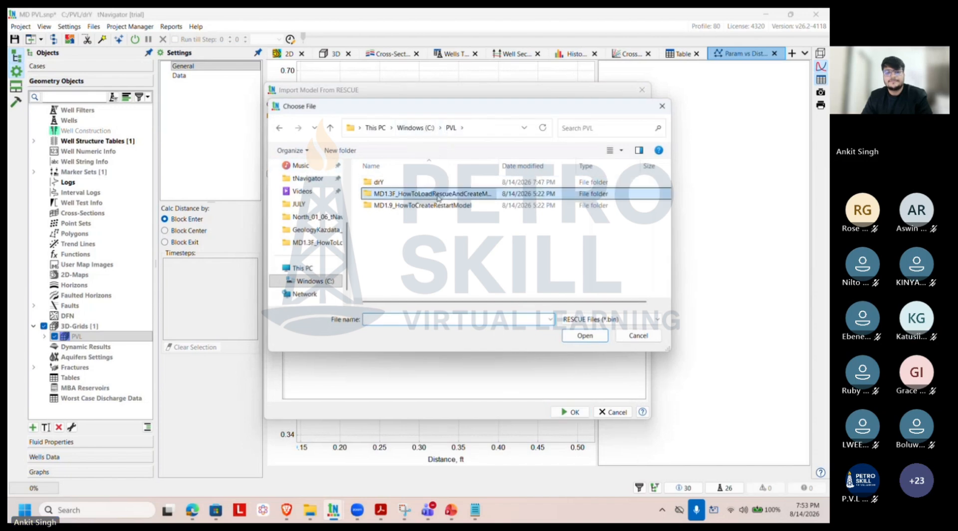
{"action": "double_click", "coordinate": [428, 183]}
{"action": "double_click", "coordinate": [427, 188]}
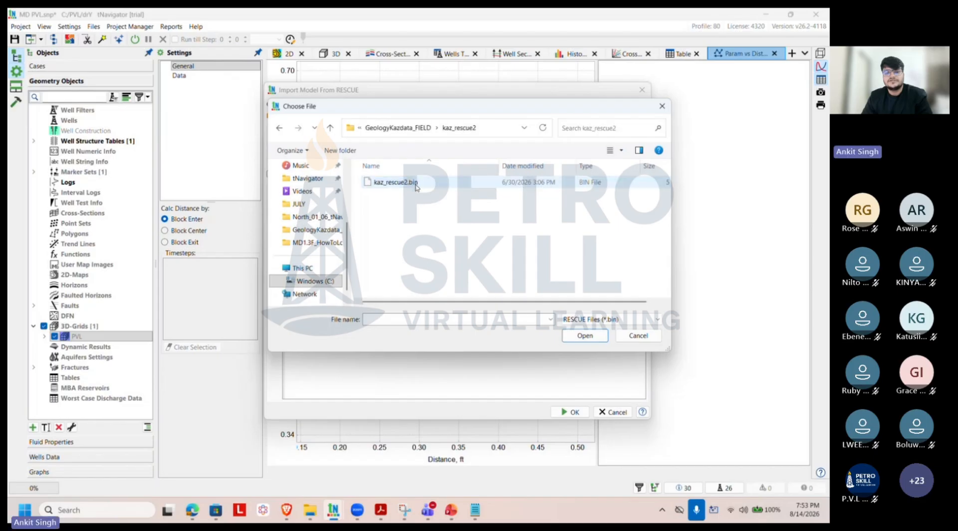
{"action": "left_click", "coordinate": [408, 188]}
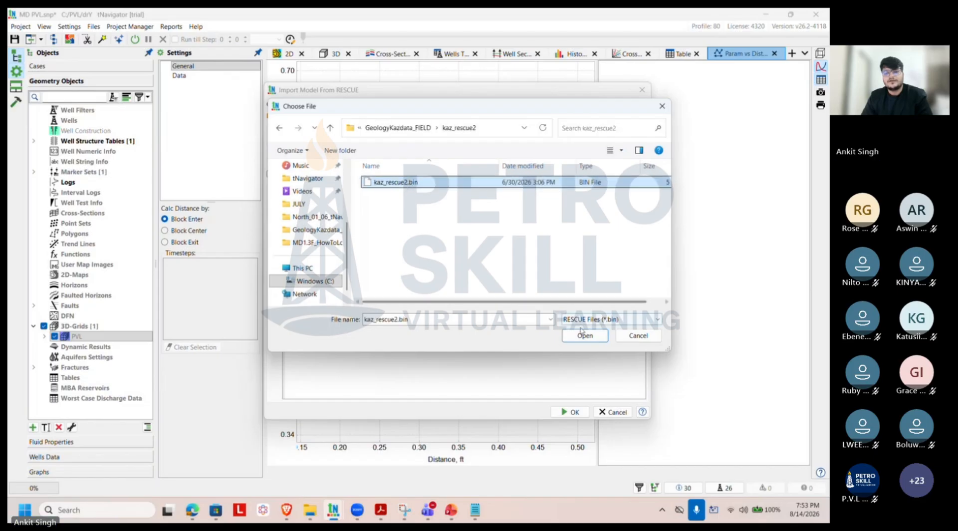
{"action": "left_click", "coordinate": [581, 334]}
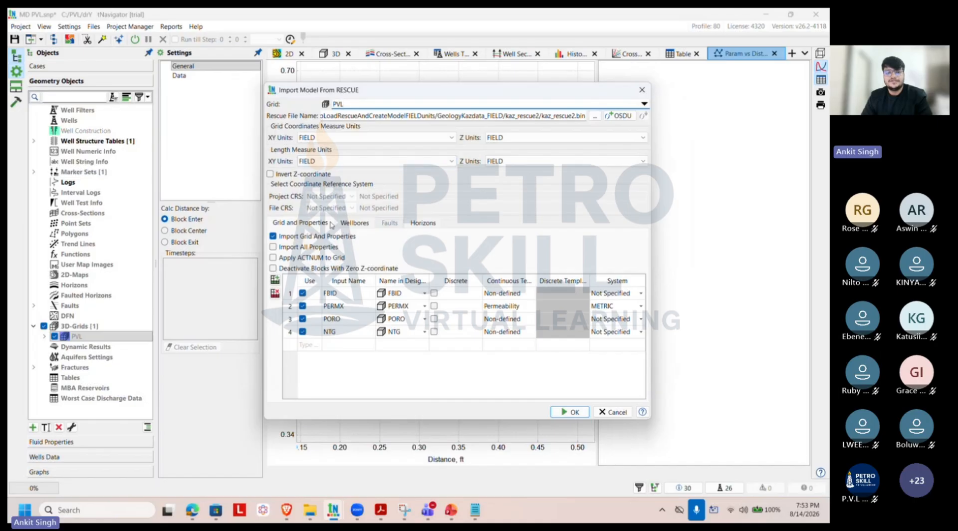
Step: Review the wellbore and horizon settings of the RESCUE import and run the import into the PVL grid
{"action": "left_click", "coordinate": [341, 224]}
{"action": "left_click", "coordinate": [411, 225]}
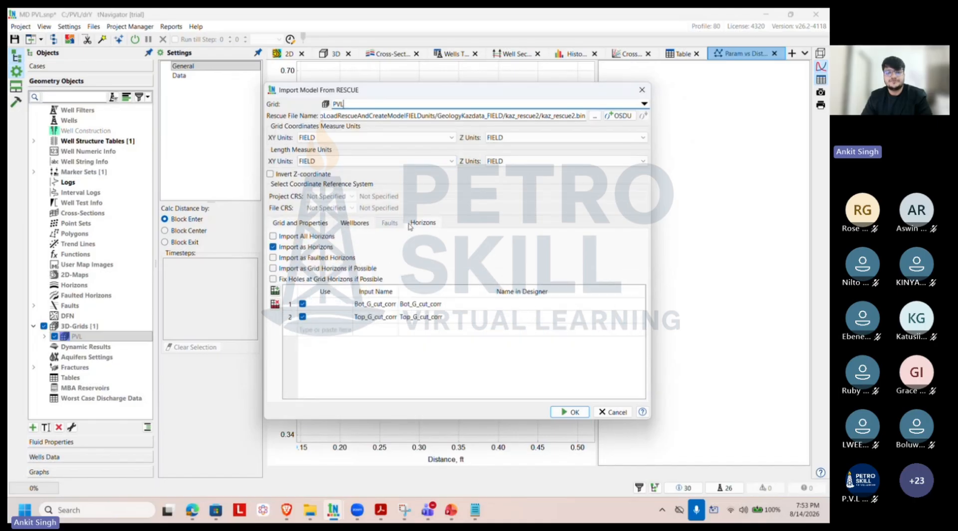
{"action": "left_click", "coordinate": [573, 412]}
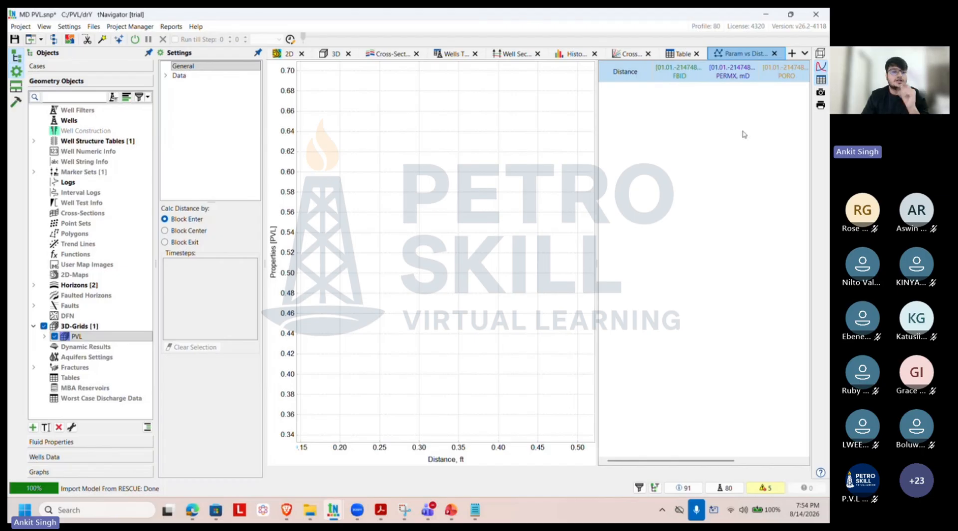
{"action": "left_click", "coordinate": [20, 26]}
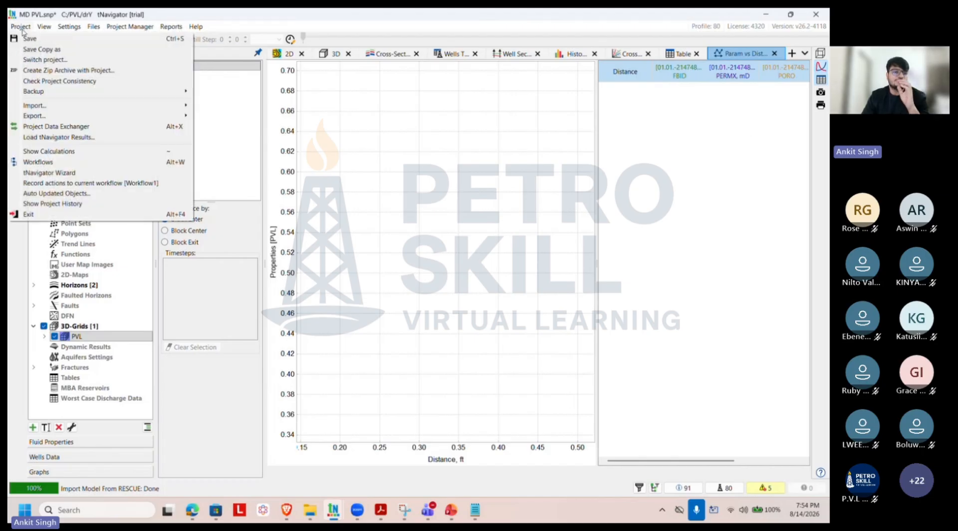
{"action": "mouse_move", "coordinate": [103, 109]}
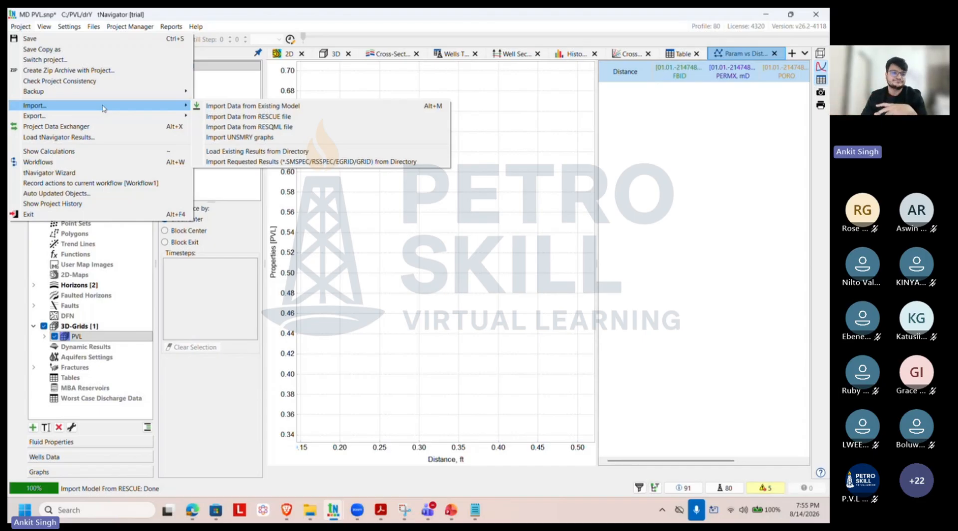
{"action": "left_click", "coordinate": [393, 229]}
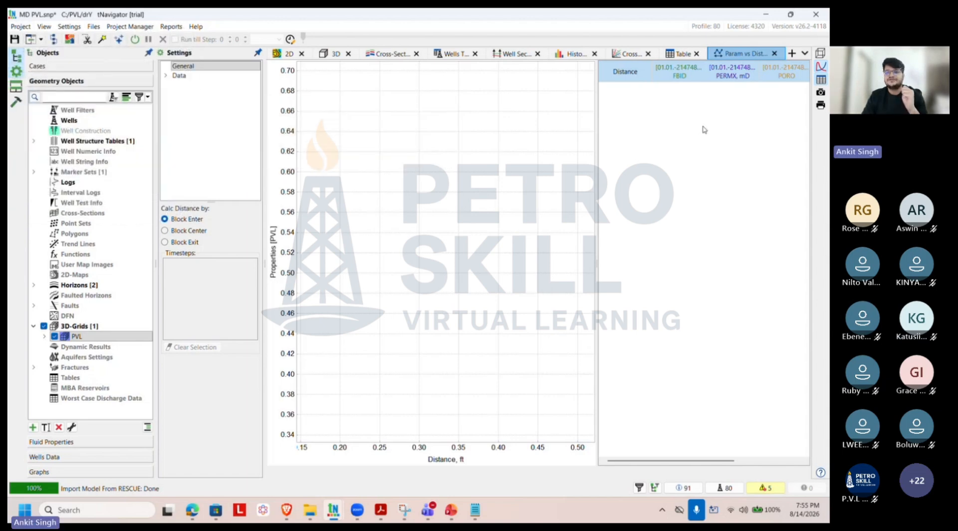
Step: Close the Param vs Distance and Wells Table views and display the imported wells in the 3D view from the default viewpoint
{"action": "left_click", "coordinate": [775, 54]}
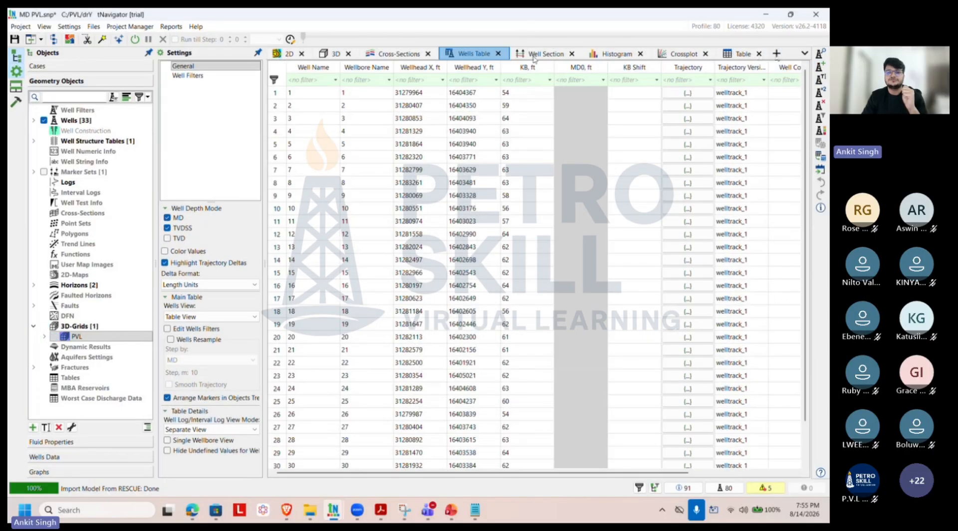
{"action": "left_click", "coordinate": [498, 54]}
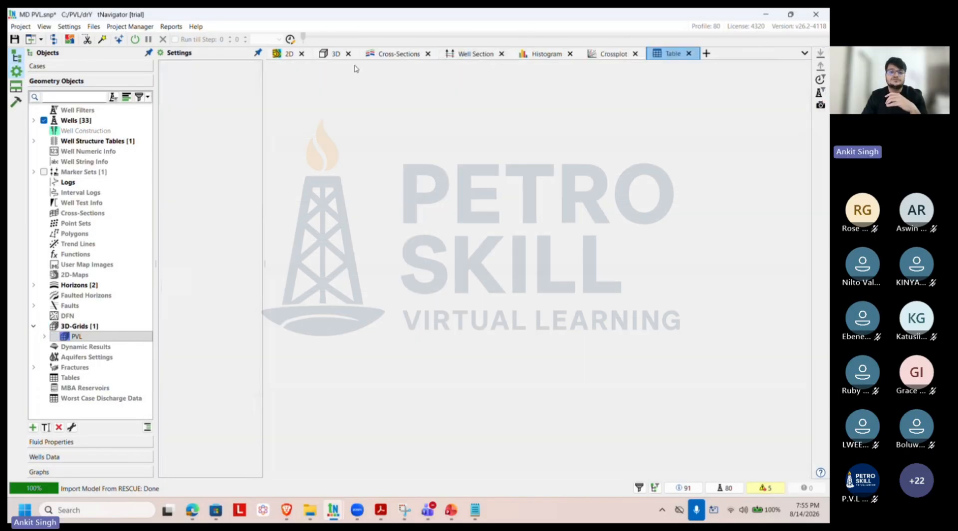
{"action": "left_click", "coordinate": [329, 53]}
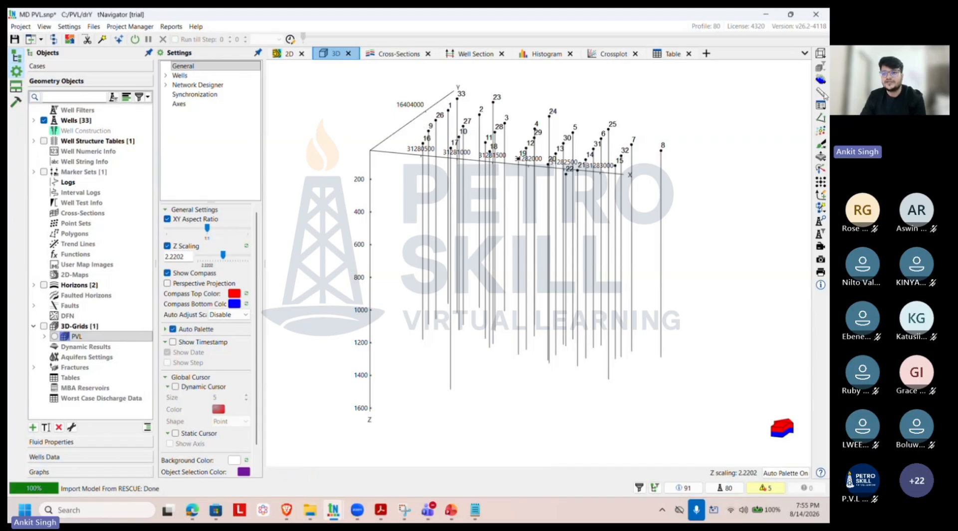
{"action": "left_click", "coordinate": [820, 53]}
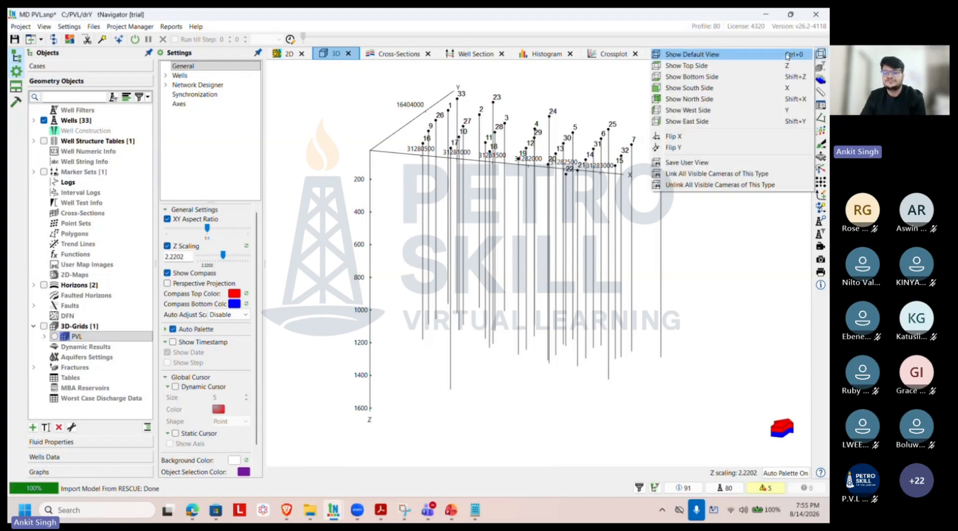
{"action": "left_click", "coordinate": [765, 58]}
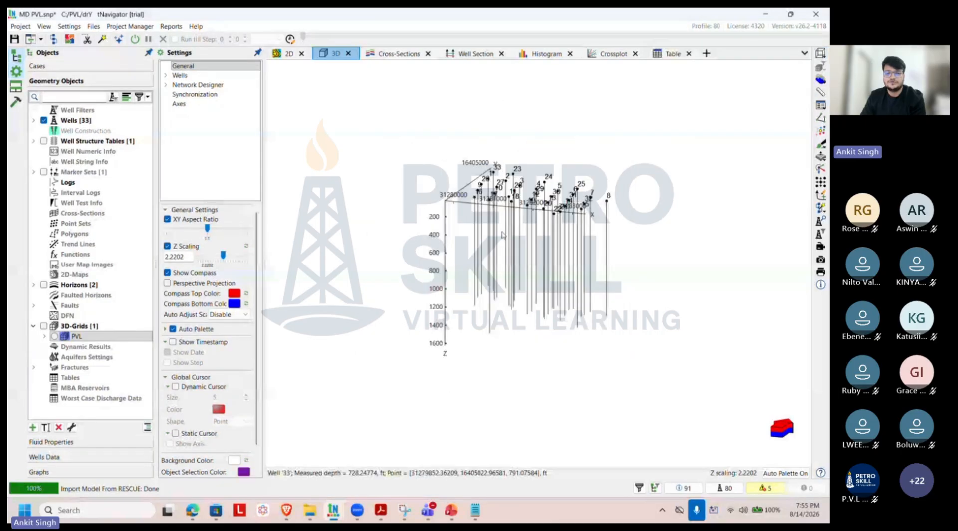
{"action": "left_click_drag", "start_coordinate": [512, 239], "coordinate": [601, 277]}
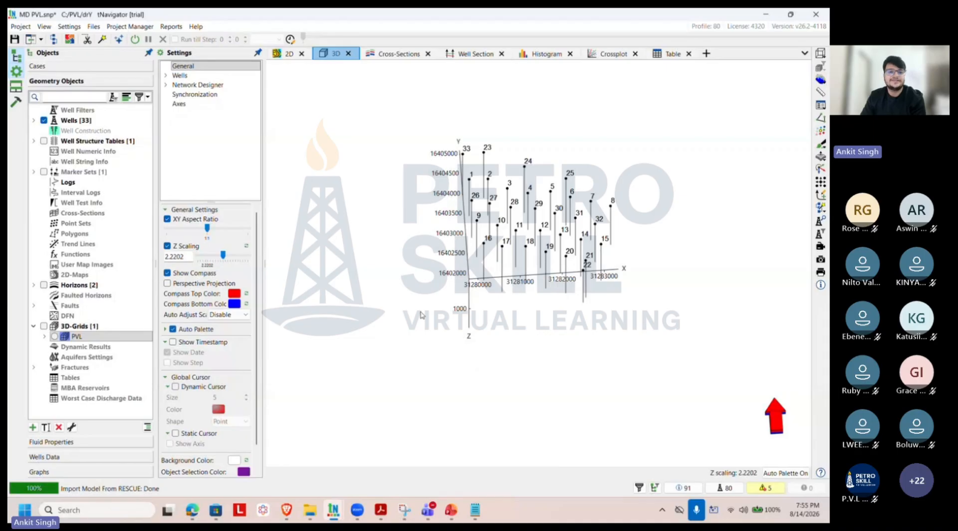
Step: Set the axes mode of the 3D view to None
{"action": "left_click", "coordinate": [165, 75]}
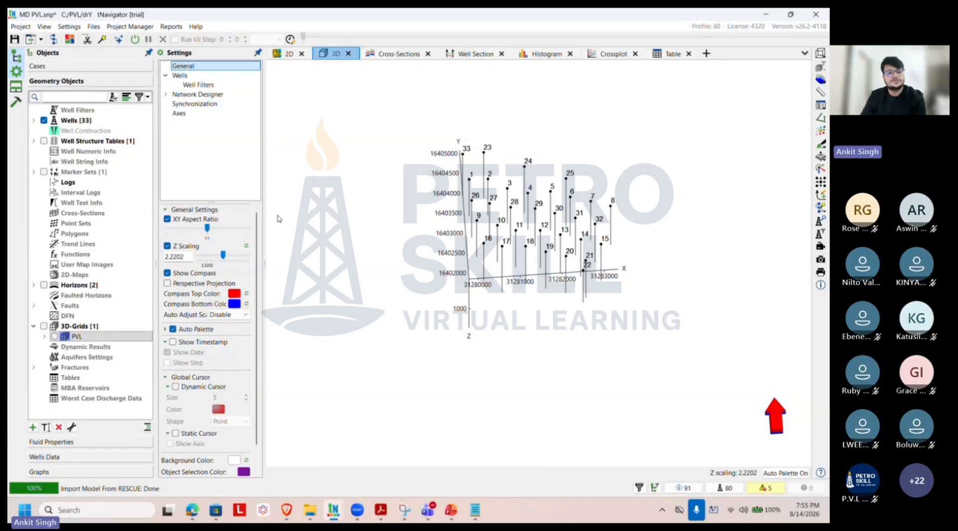
{"action": "left_click", "coordinate": [187, 114]}
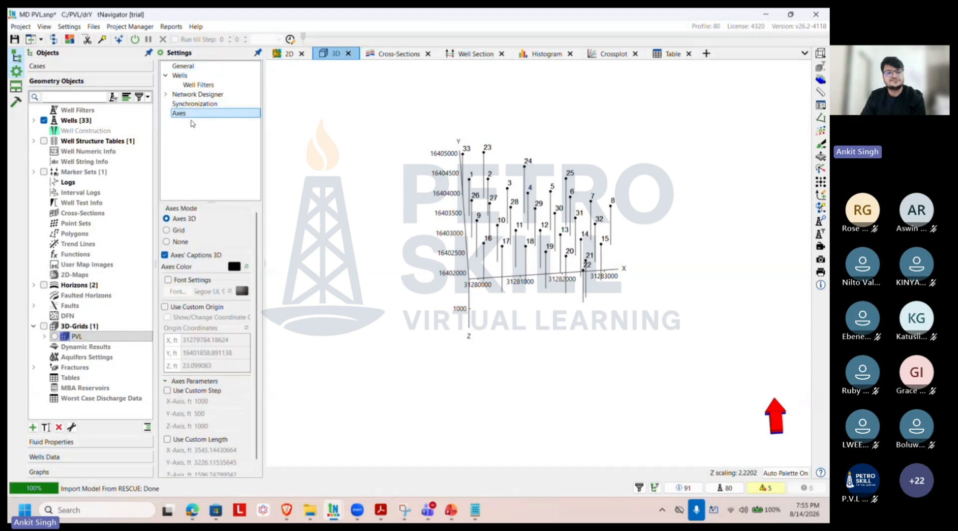
{"action": "left_click", "coordinate": [174, 241]}
{"action": "left_click_drag", "start_coordinate": [526, 277], "coordinate": [520, 285]}
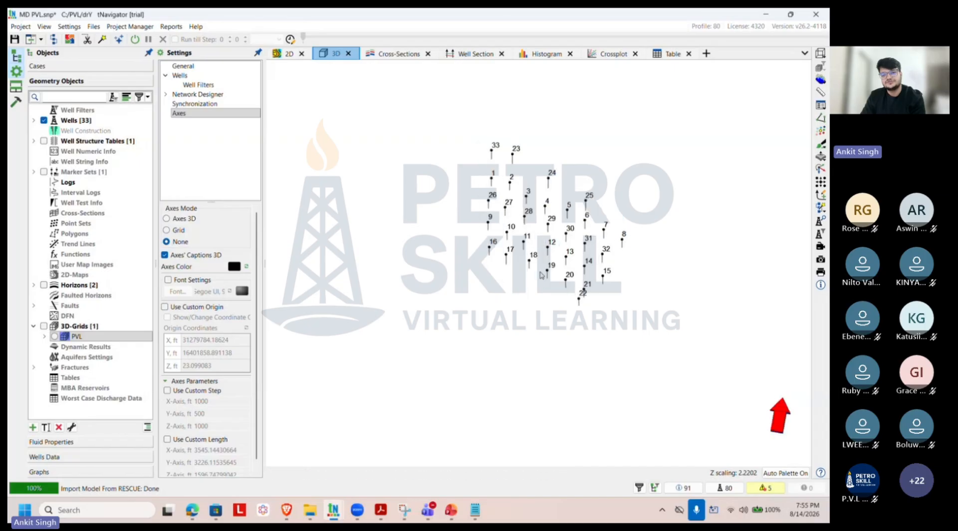
Step: Expand the PVL grid's properties and display FBID on the grid in the 3D view
{"action": "left_click", "coordinate": [44, 337]}
{"action": "left_click", "coordinate": [55, 347]}
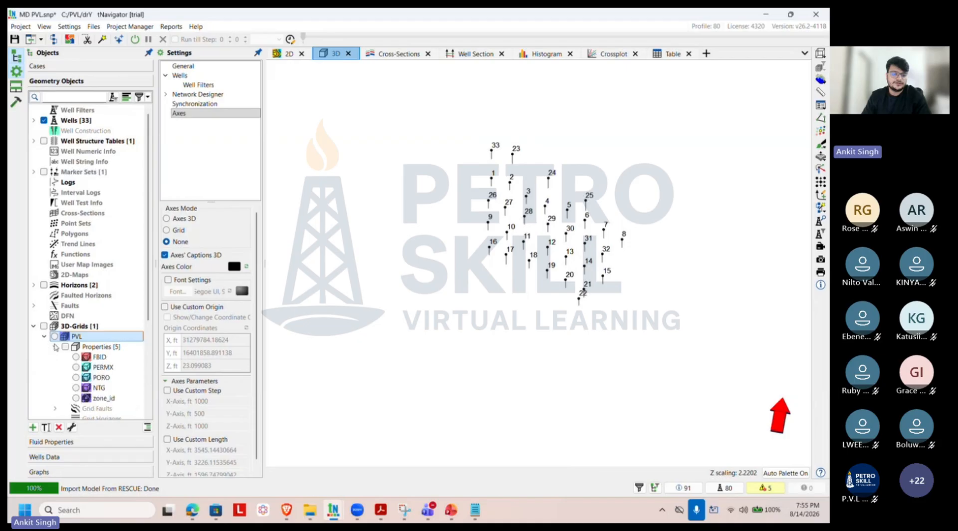
{"action": "scroll", "coordinate": [55, 346], "scroll_direction": "down", "scroll_amount": 2}
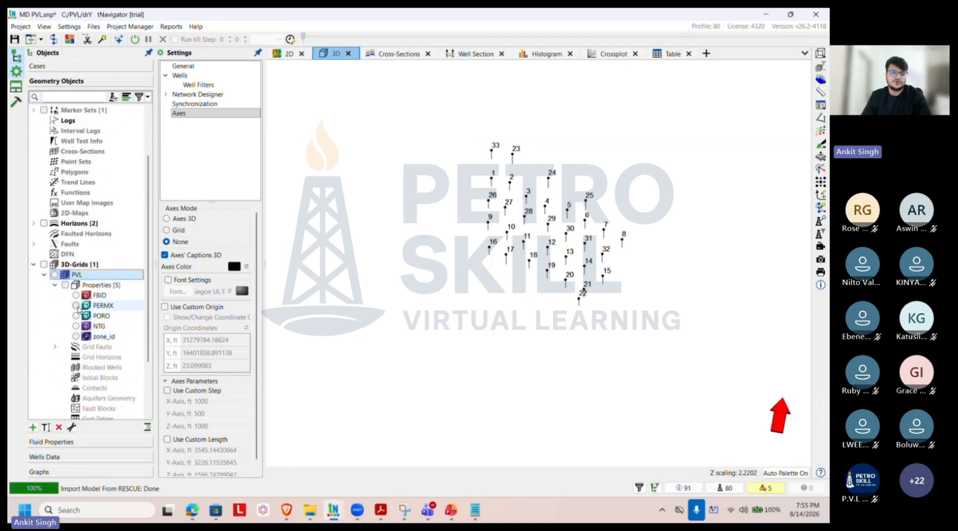
{"action": "left_click", "coordinate": [75, 295]}
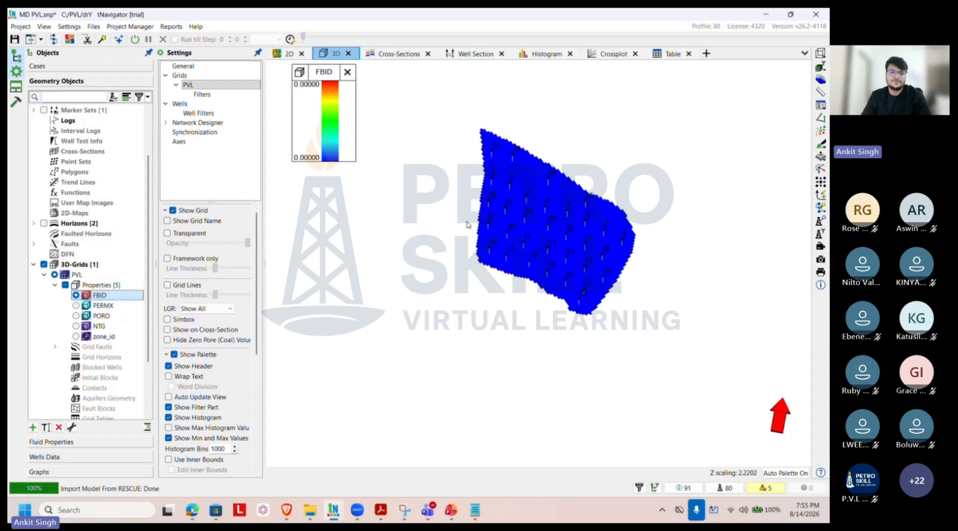
{"action": "left_click_drag", "start_coordinate": [515, 205], "coordinate": [548, 186]}
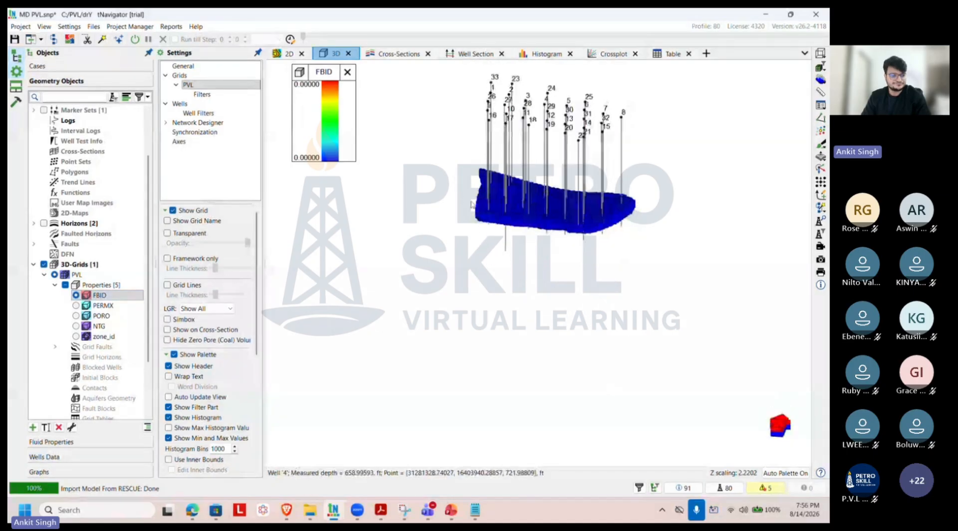
Step: Examine the PERMX, PORO, NTG and zone_id properties of the PVL grid one after another in 3D
{"action": "left_click", "coordinate": [76, 305]}
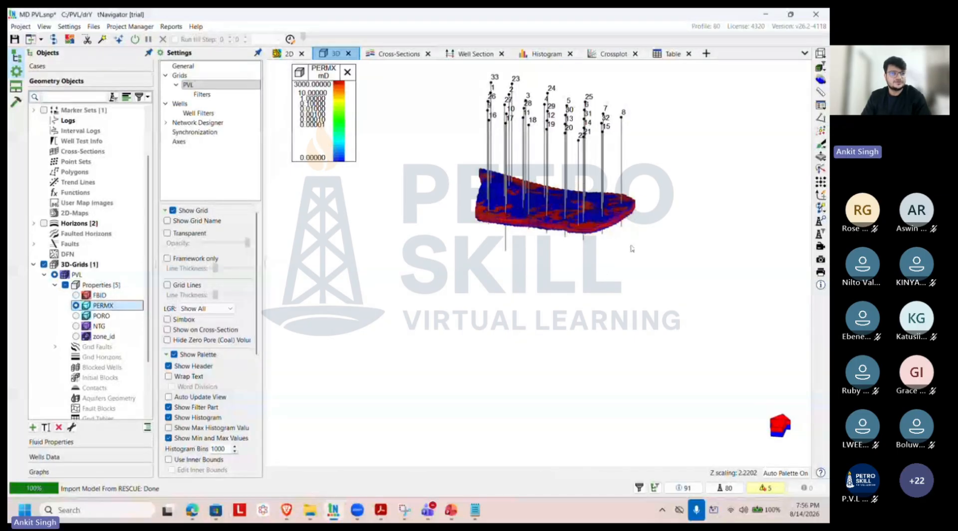
{"action": "scroll", "coordinate": [530, 210], "scroll_direction": "up", "scroll_amount": 2}
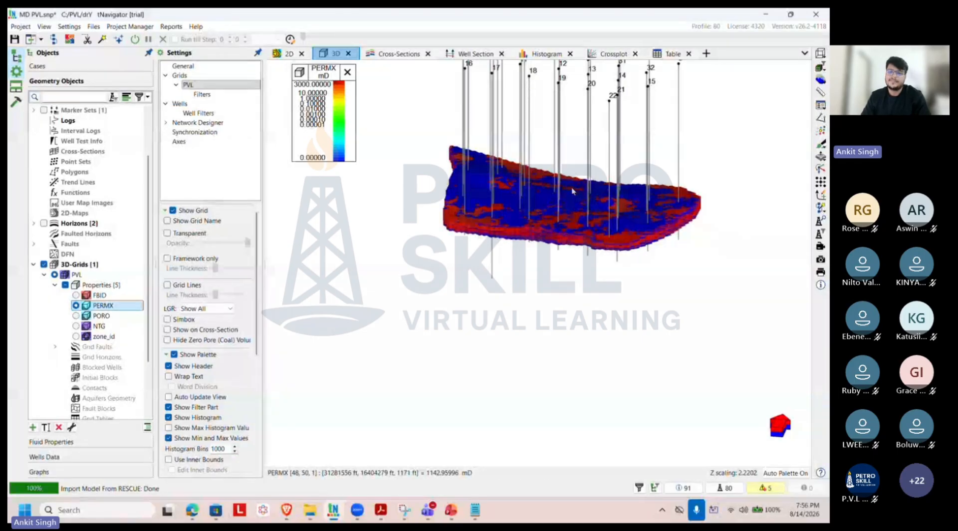
{"action": "scroll", "coordinate": [575, 208], "scroll_direction": "up", "scroll_amount": 2}
{"action": "scroll", "coordinate": [576, 210], "scroll_direction": "down", "scroll_amount": 3}
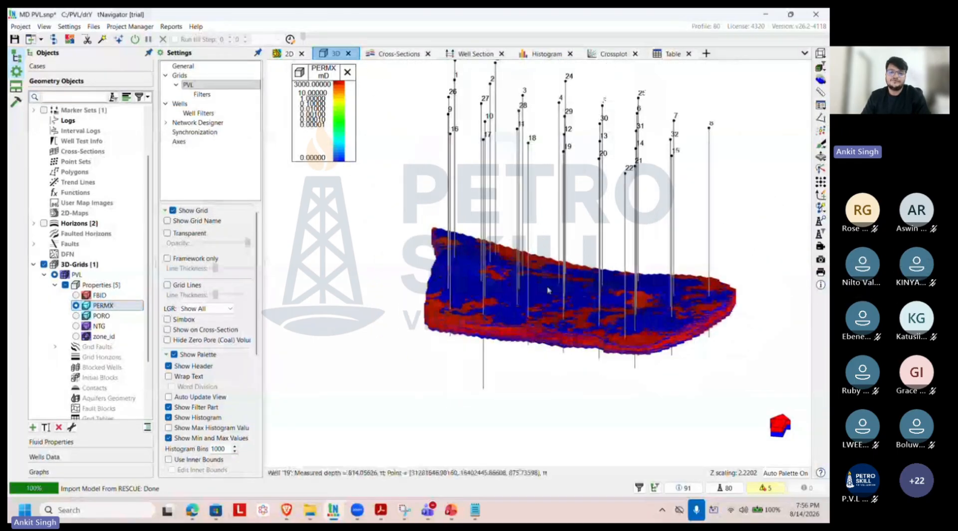
{"action": "left_click", "coordinate": [75, 315]}
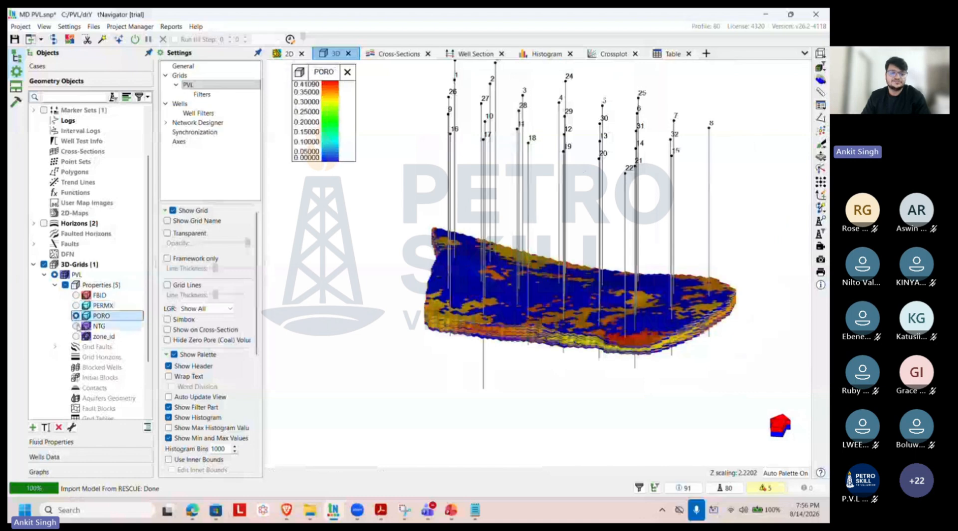
{"action": "left_click", "coordinate": [76, 326]}
{"action": "left_click", "coordinate": [76, 336]}
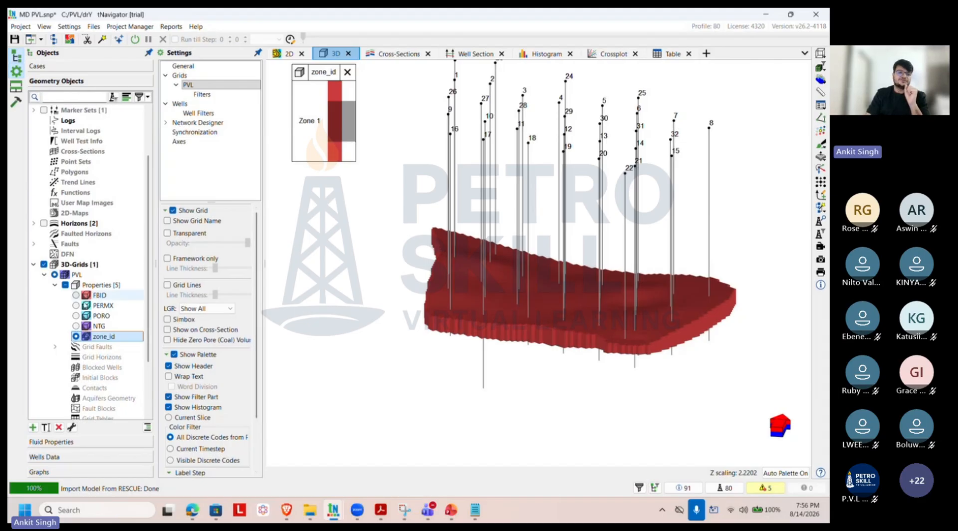
Step: Display PERMX on the PVL grid with the axes mode set to Axes 3D, and dismiss the notification suggestion
{"action": "left_click", "coordinate": [75, 305]}
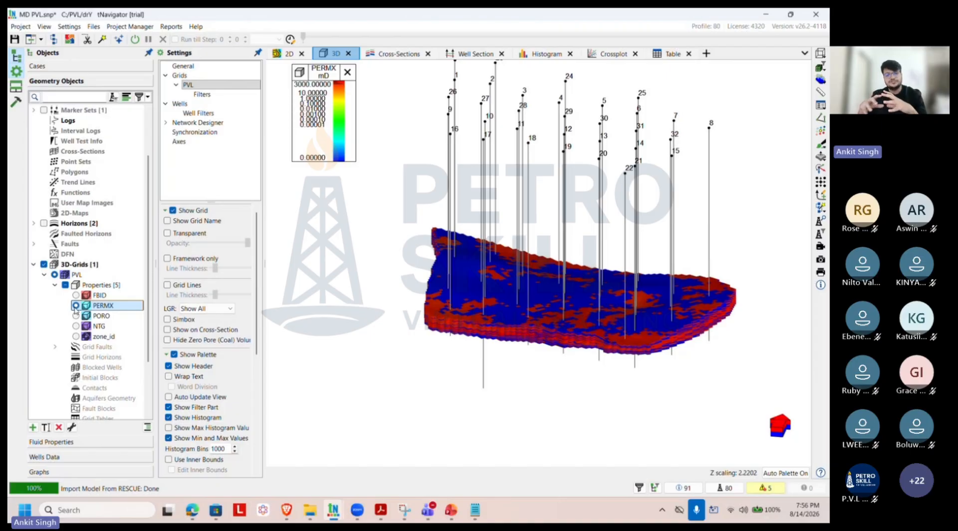
{"action": "left_click", "coordinate": [198, 143]}
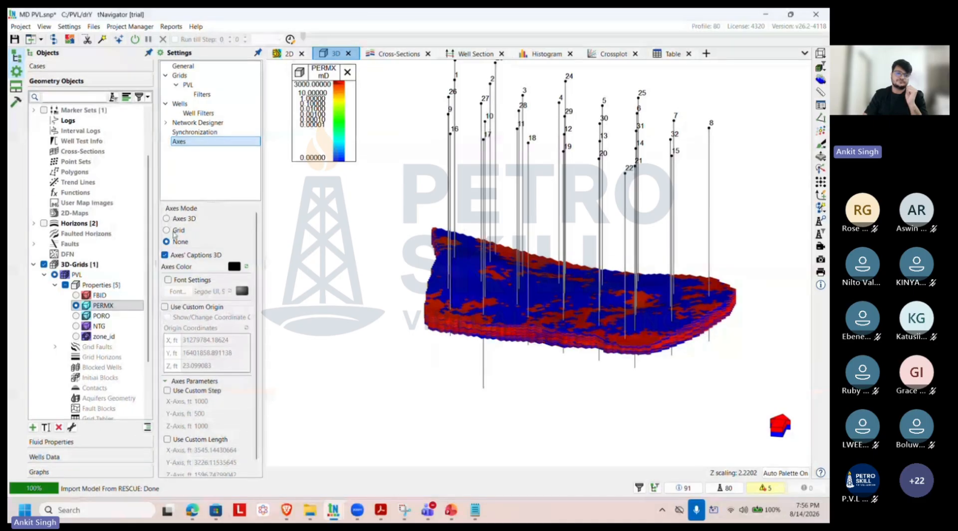
{"action": "left_click", "coordinate": [166, 218]}
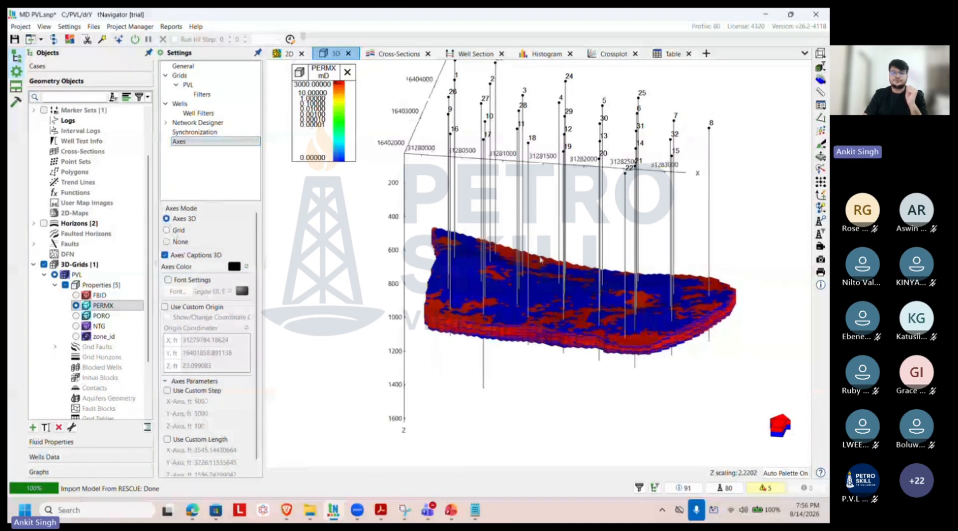
{"action": "left_click_drag", "start_coordinate": [541, 259], "coordinate": [546, 274]}
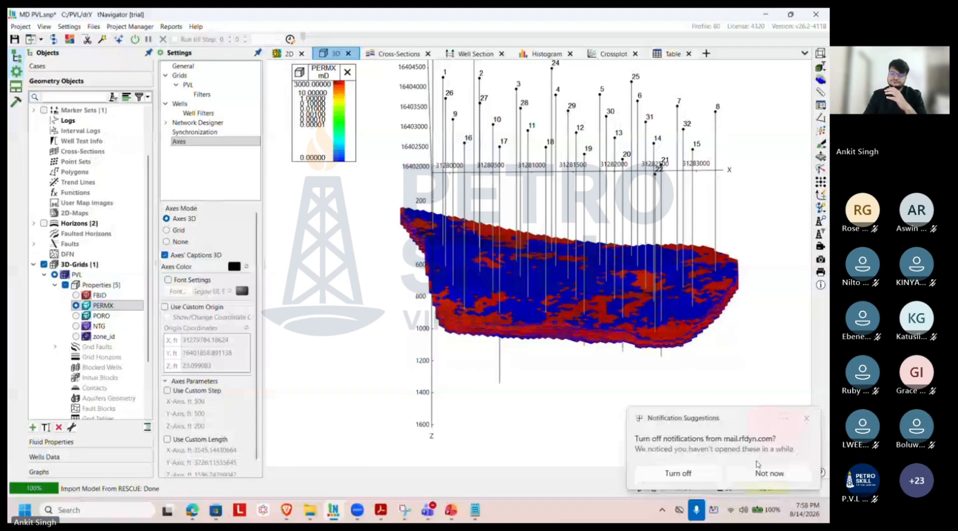
{"action": "left_click", "coordinate": [713, 472]}
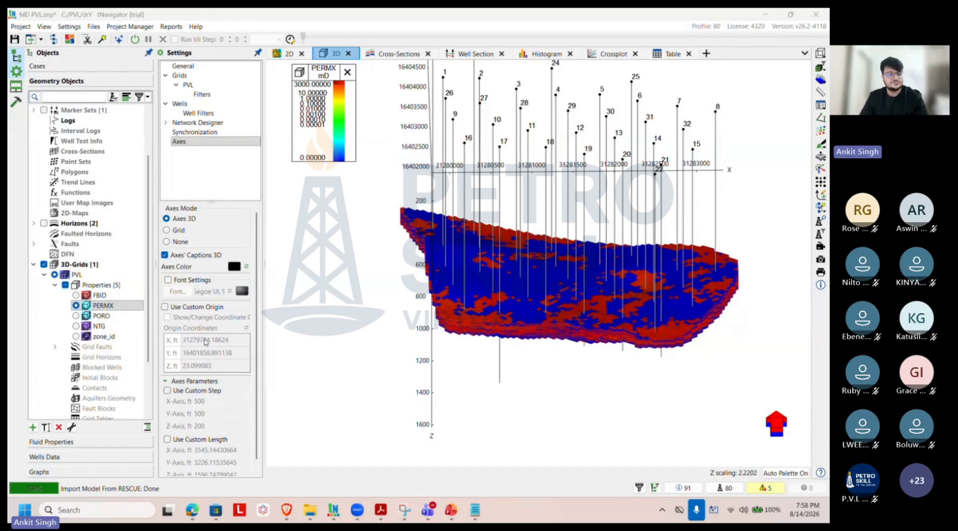
Step: Create a new continuous property named PERMY among the PVL grid's properties
{"action": "left_click", "coordinate": [106, 286]}
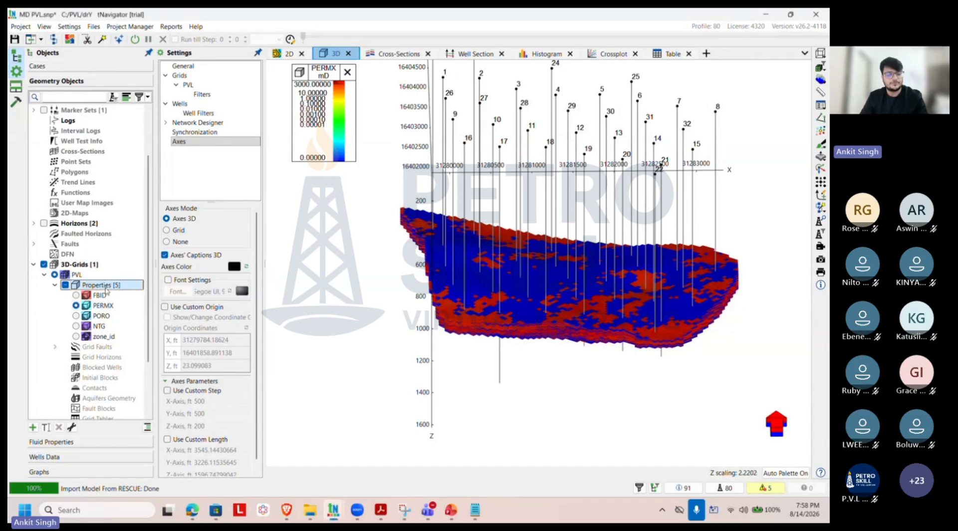
{"action": "right_click", "coordinate": [106, 290]}
{"action": "left_click", "coordinate": [130, 334]}
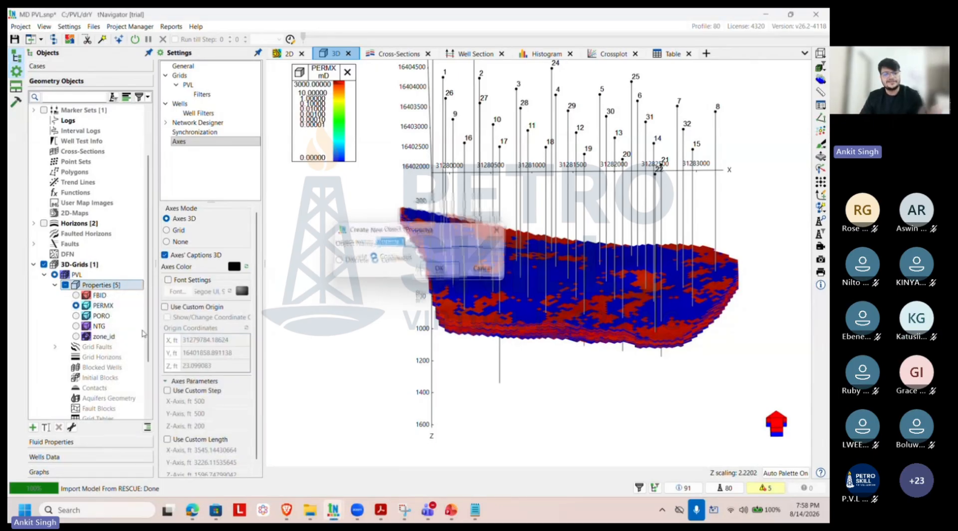
{"action": "key", "text": "BackSpace"}
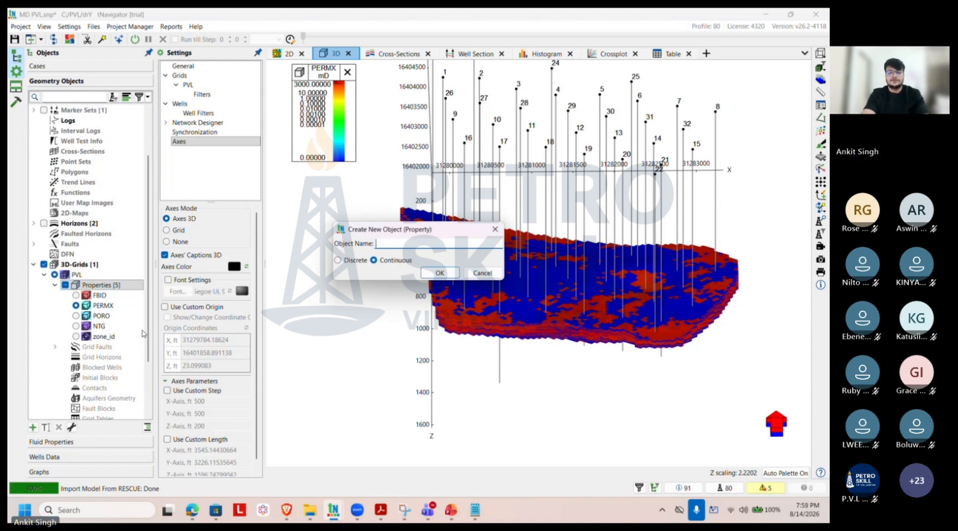
{"action": "type", "text": "PERM"}
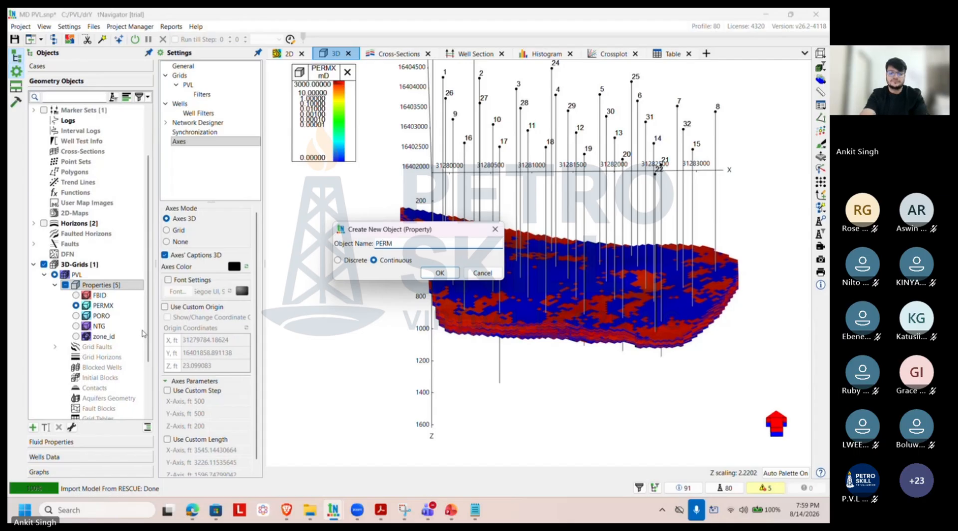
{"action": "type", "text": " Y"}
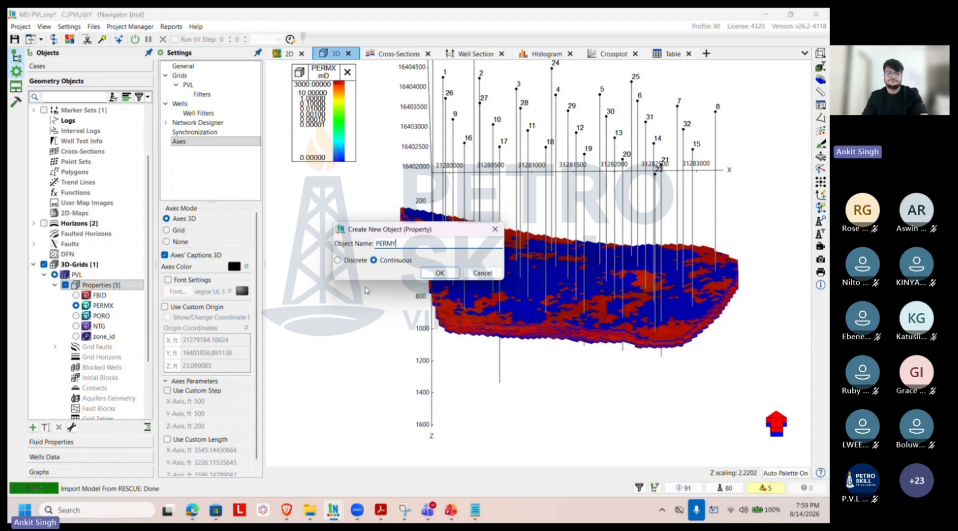
{"action": "left_click", "coordinate": [432, 273]}
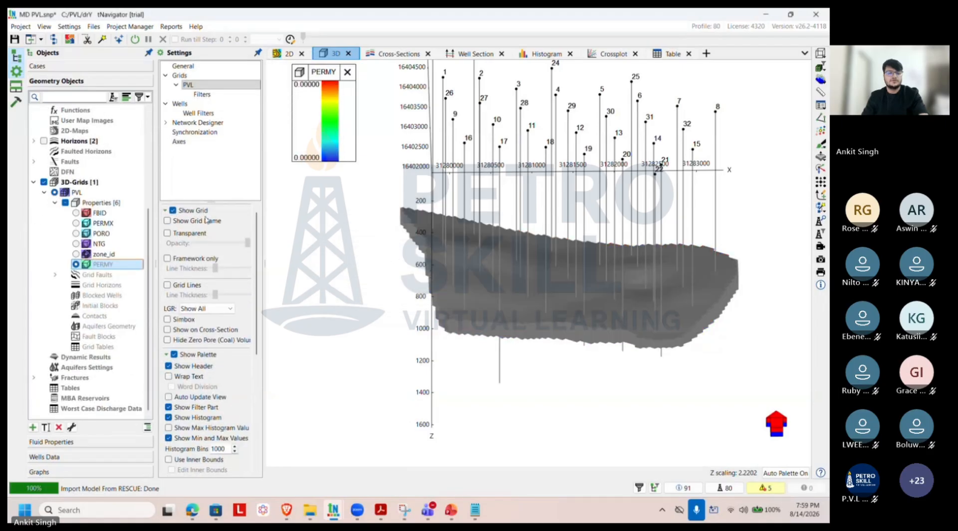
Step: Open the calculations for the PERMY property and enlarge their window
{"action": "right_click", "coordinate": [104, 265]}
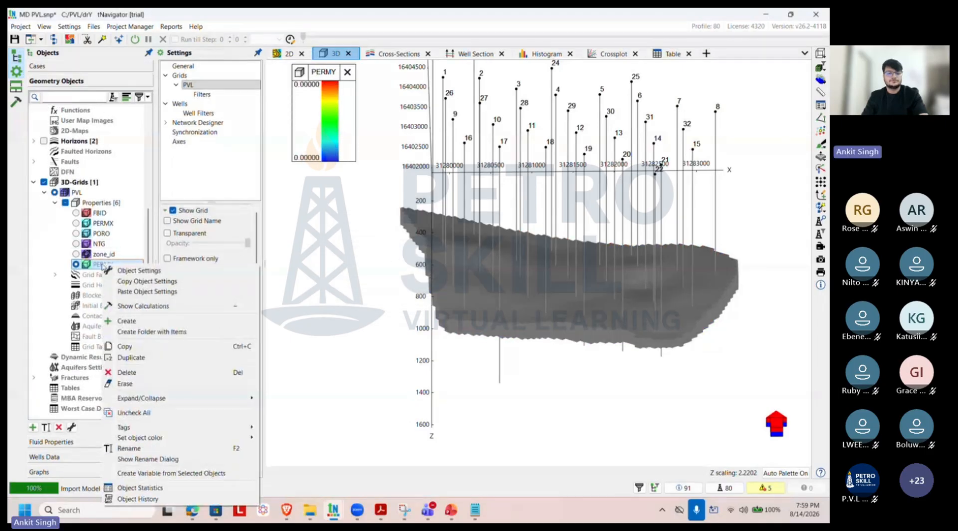
{"action": "left_click", "coordinate": [126, 307]}
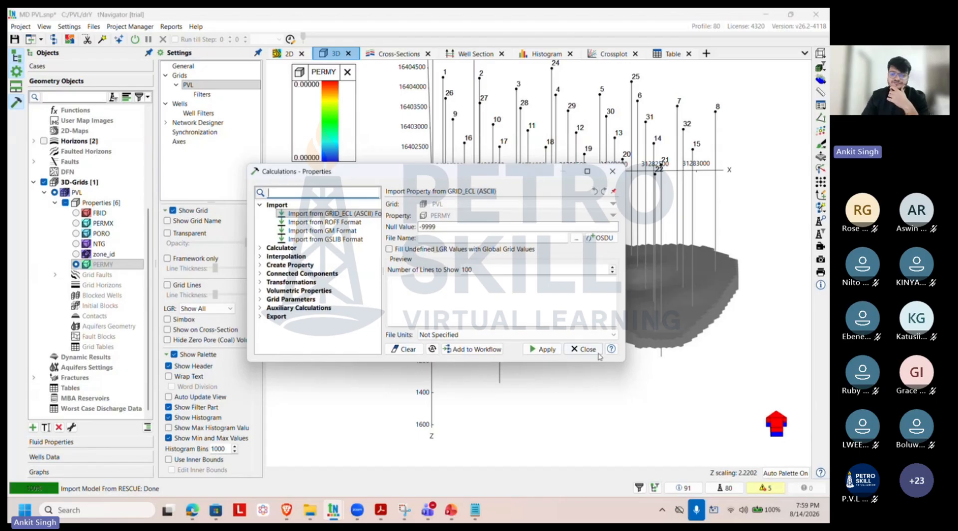
{"action": "left_click_drag", "start_coordinate": [622, 361], "coordinate": [700, 430]}
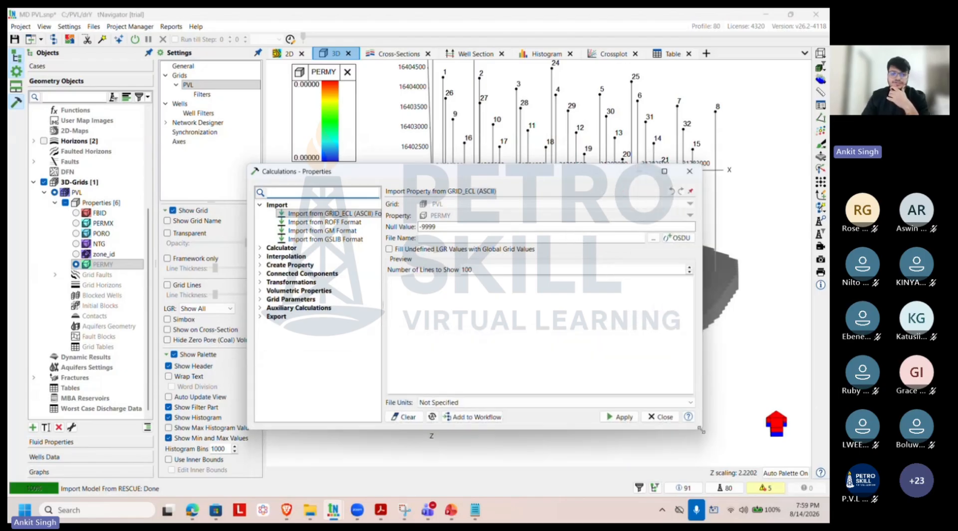
Step: Examine the available property calculations, including Calculator, Interpolation, Create Property, Connected Components, Transformations, Volumetric Properties and Grid Parameters
{"action": "left_click", "coordinate": [260, 256]}
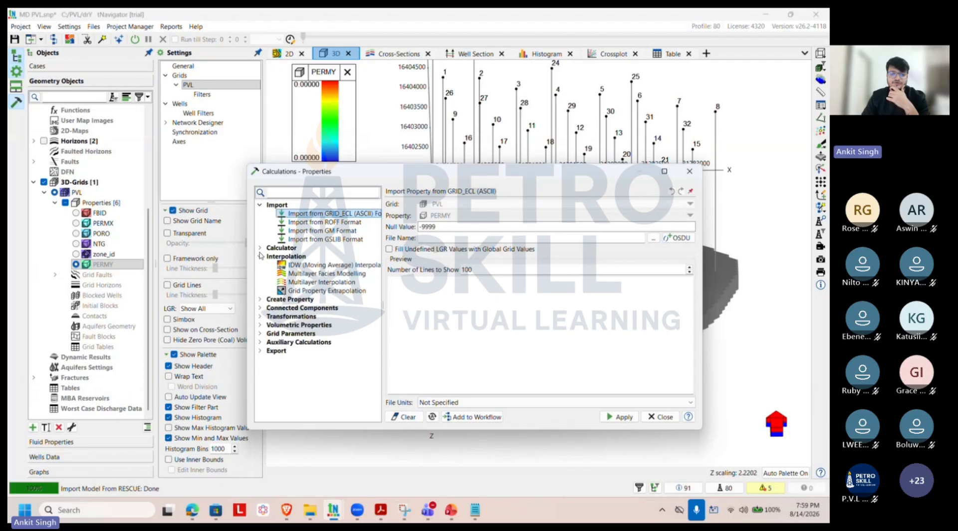
{"action": "left_click", "coordinate": [259, 247]}
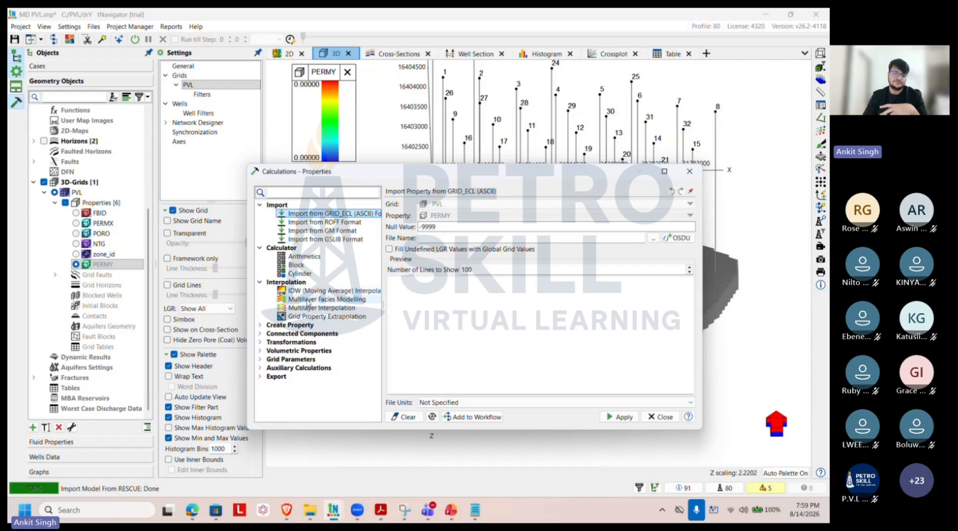
{"action": "left_click", "coordinate": [259, 325]}
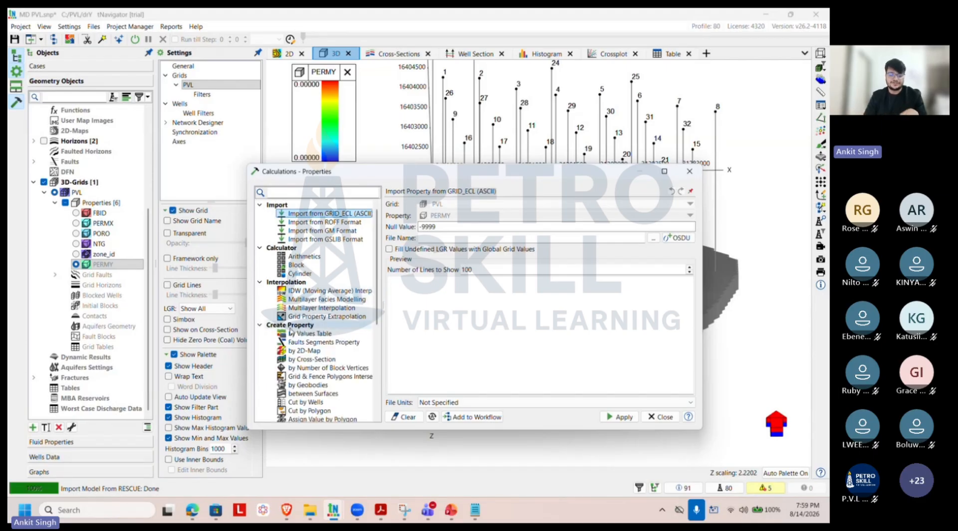
{"action": "scroll", "coordinate": [293, 332], "scroll_direction": "down", "scroll_amount": 2}
{"action": "scroll", "coordinate": [293, 331], "scroll_direction": "down", "scroll_amount": 1}
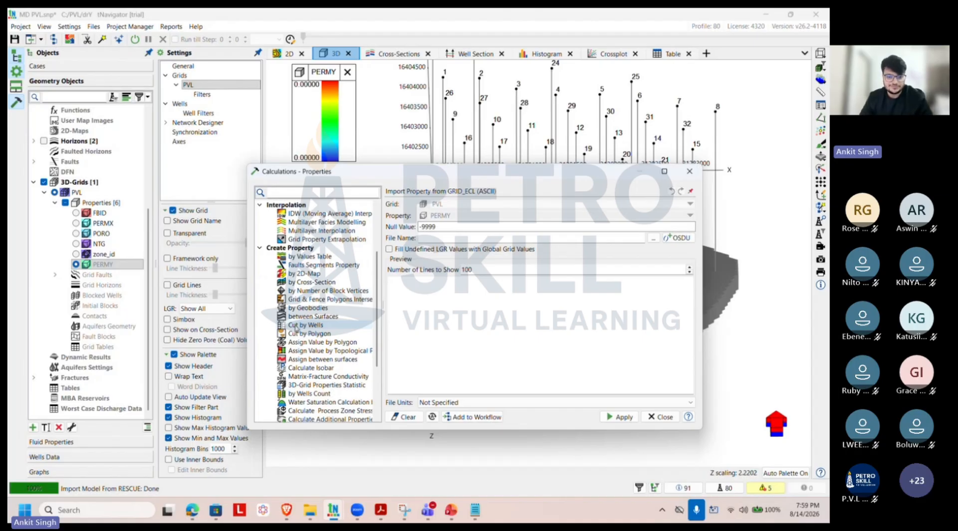
{"action": "scroll", "coordinate": [298, 323], "scroll_direction": "down", "scroll_amount": 2}
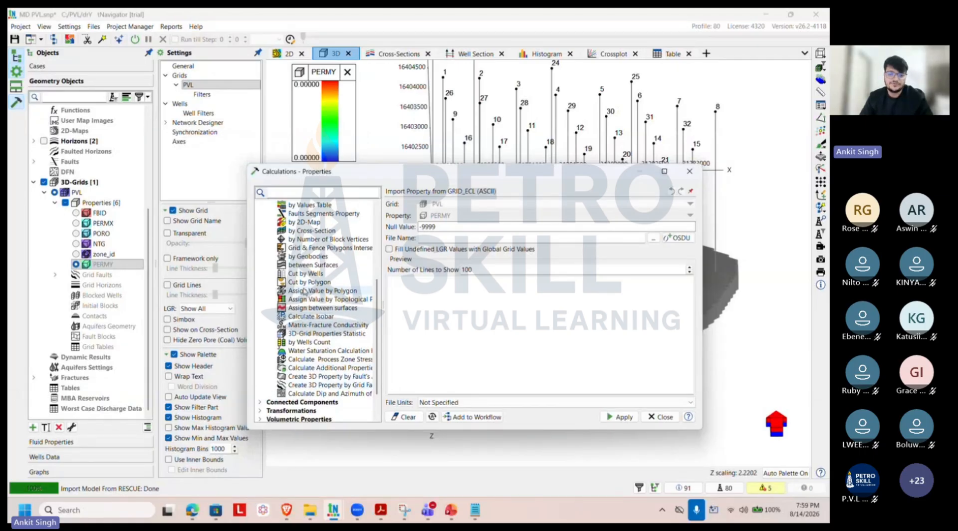
{"action": "left_click", "coordinate": [259, 402]}
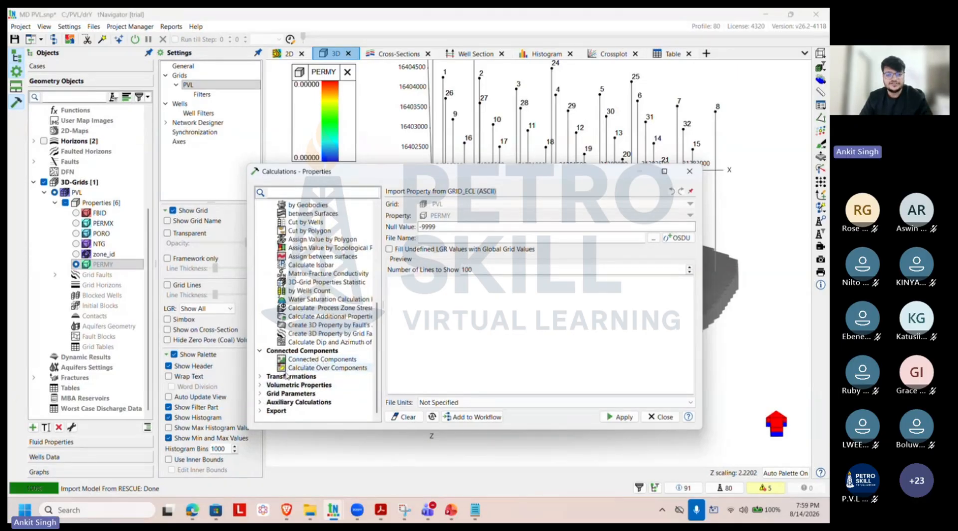
{"action": "left_click", "coordinate": [261, 378]}
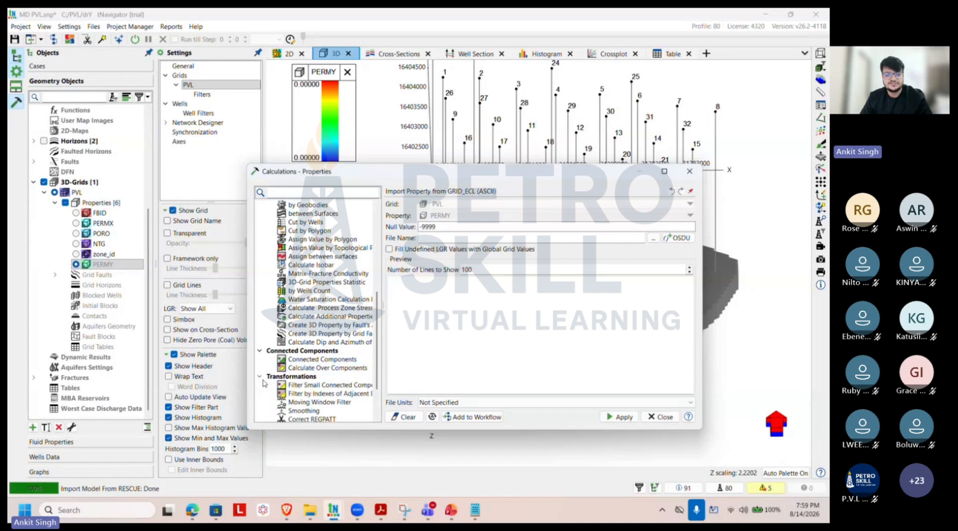
{"action": "scroll", "coordinate": [261, 383], "scroll_direction": "down", "scroll_amount": 2}
{"action": "left_click", "coordinate": [260, 385]}
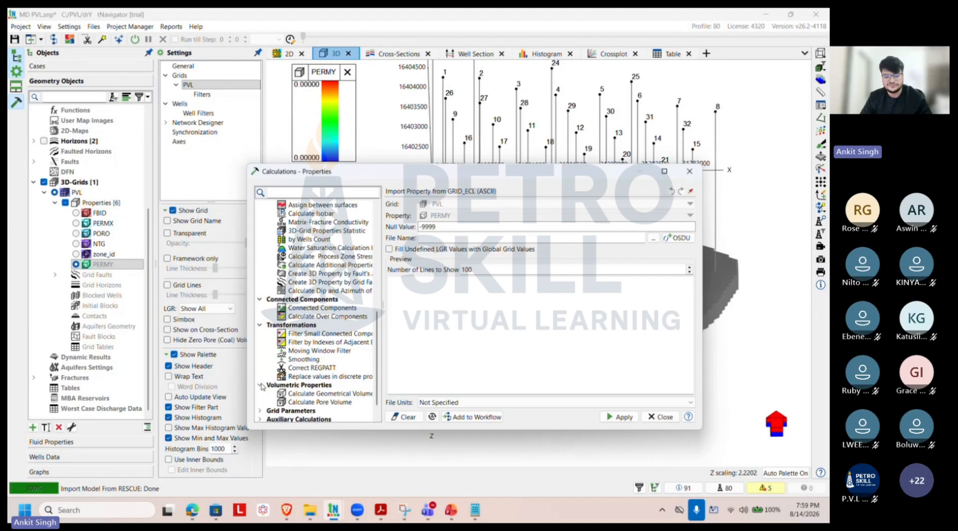
{"action": "scroll", "coordinate": [262, 385], "scroll_direction": "down", "scroll_amount": 1}
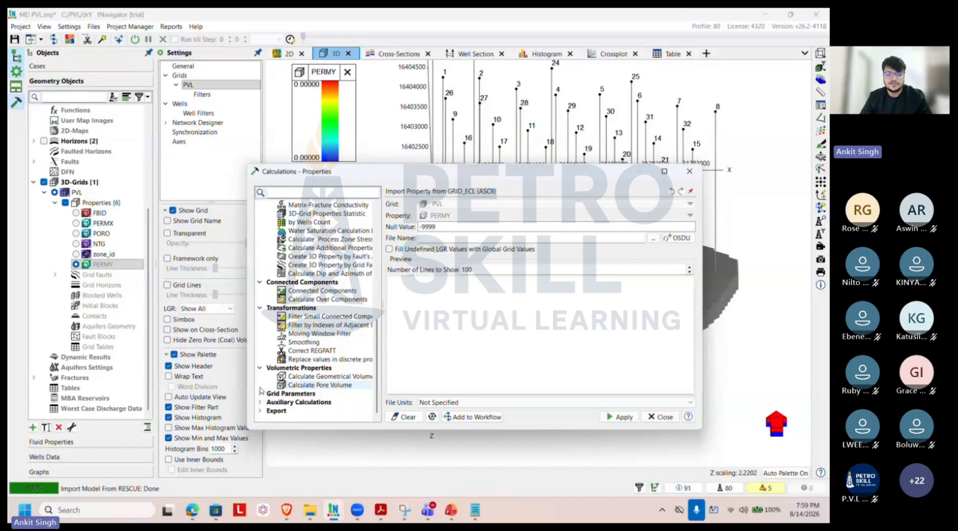
{"action": "scroll", "coordinate": [261, 393], "scroll_direction": "up", "scroll_amount": 5}
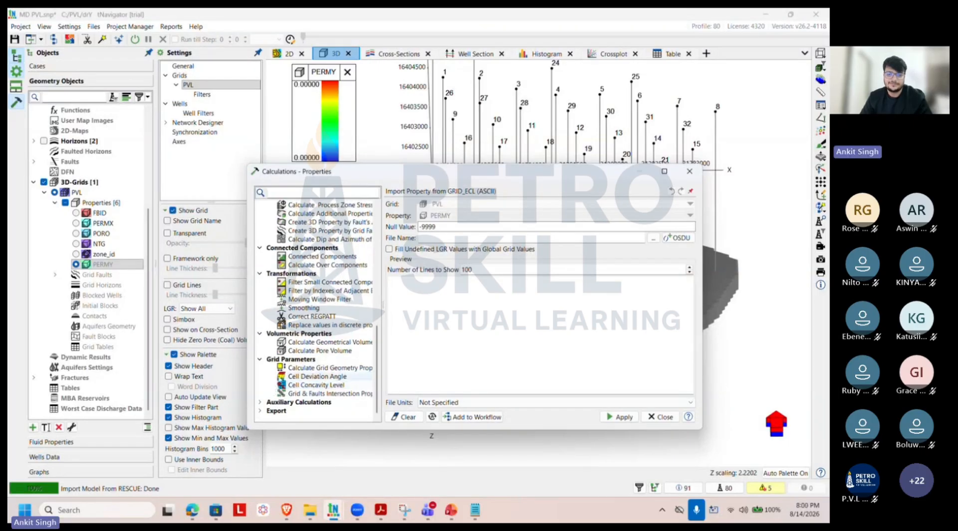
{"action": "scroll", "coordinate": [283, 347], "scroll_direction": "up", "scroll_amount": 5}
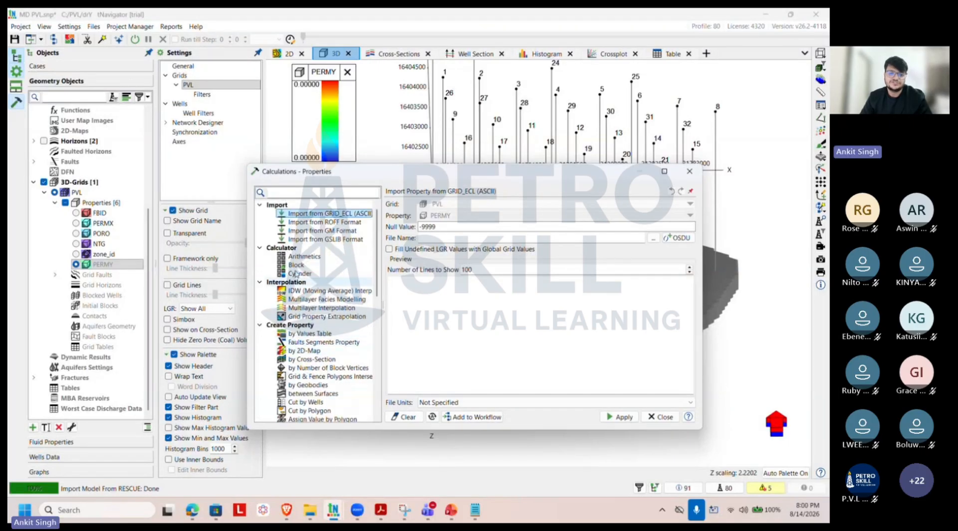
Step: Choose the Arithmetics calculation for PERMY and insert the PVL grid's PERMX property into the formula
{"action": "left_click", "coordinate": [305, 255]}
{"action": "left_click", "coordinate": [392, 381]}
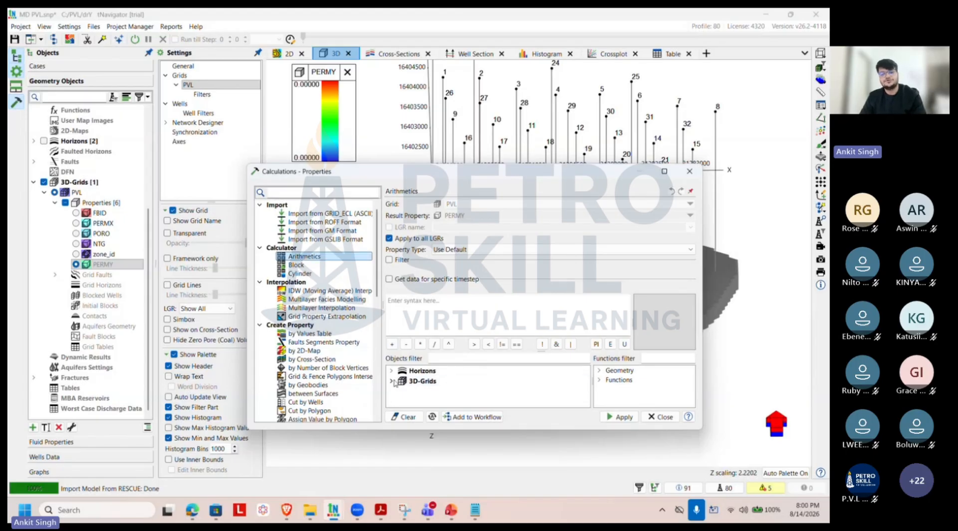
{"action": "left_click", "coordinate": [401, 391]}
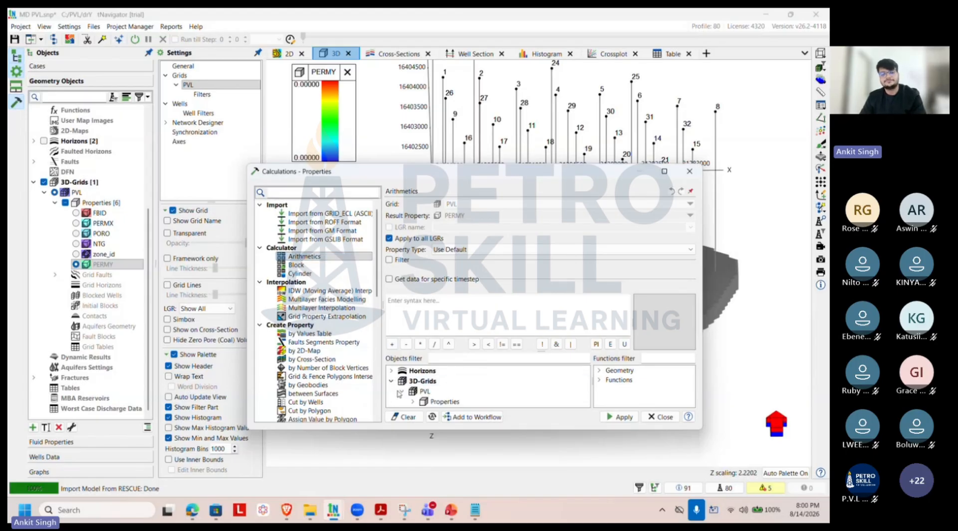
{"action": "left_click", "coordinate": [412, 401]}
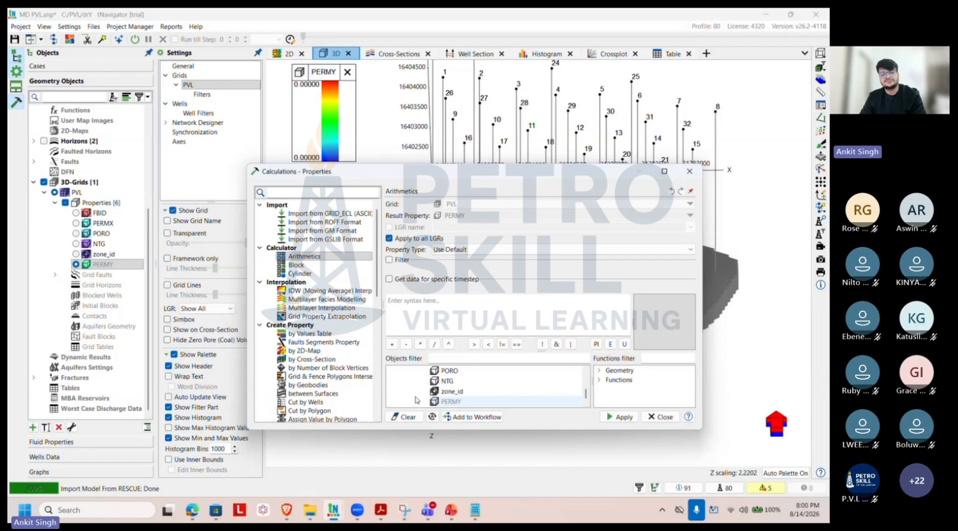
{"action": "scroll", "coordinate": [439, 392], "scroll_direction": "up", "scroll_amount": 1}
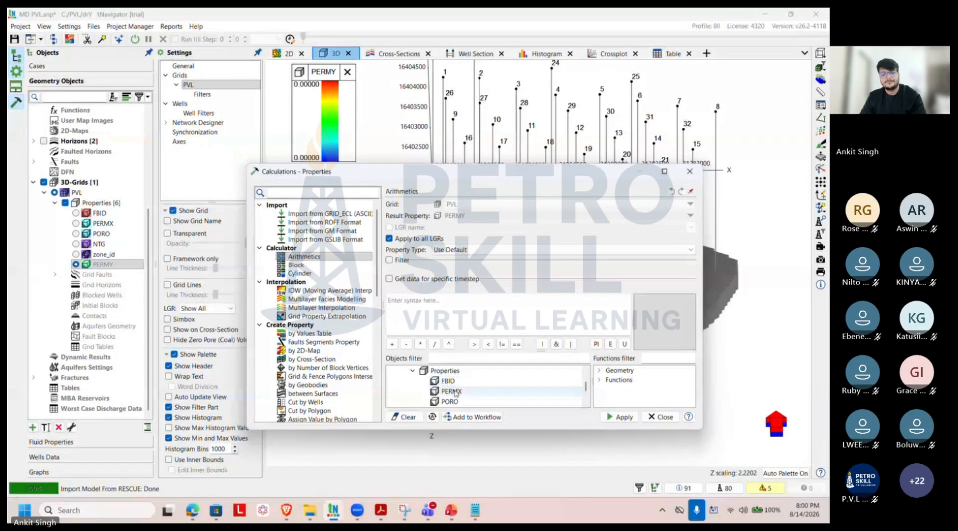
{"action": "double_click", "coordinate": [451, 392]}
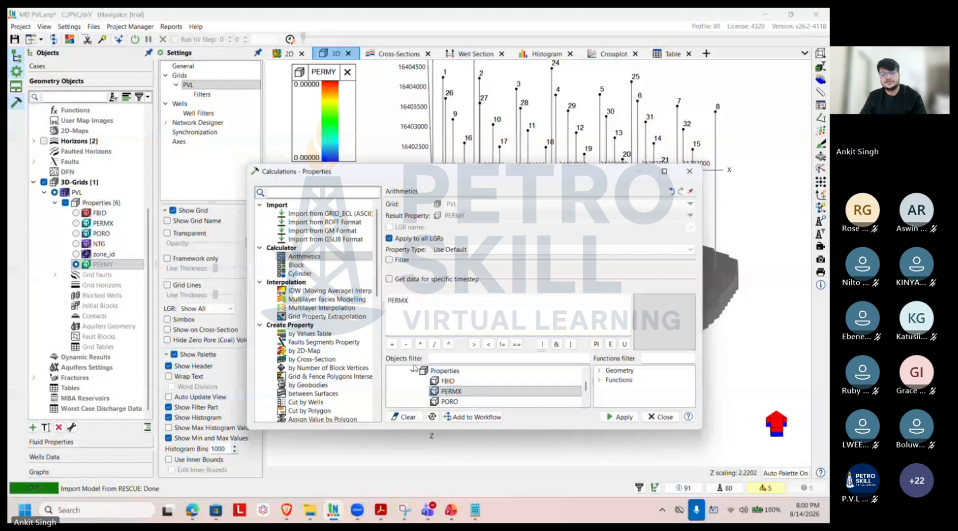
Step: Complete the formula as PERMX*0.1, apply the calculation and close the calculations window
{"action": "left_click", "coordinate": [433, 344]}
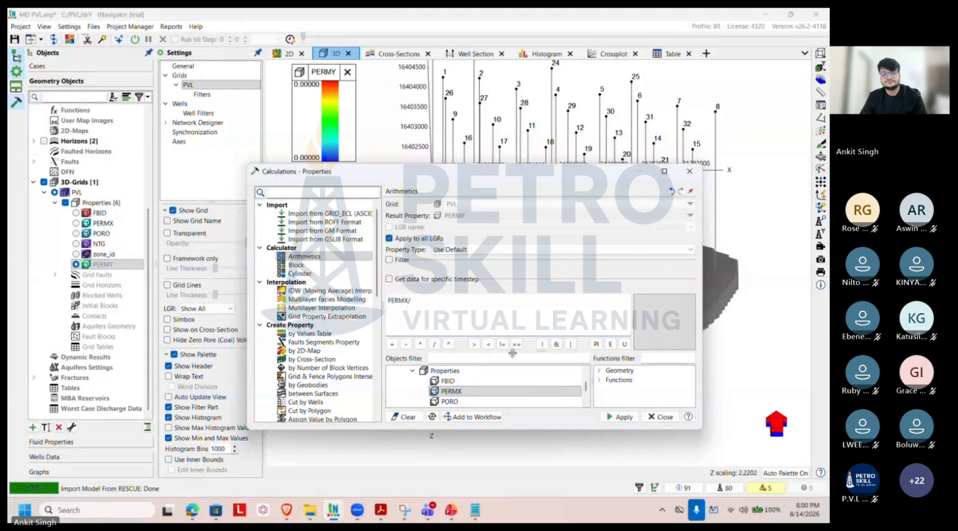
{"action": "key", "text": "BackSpace"}
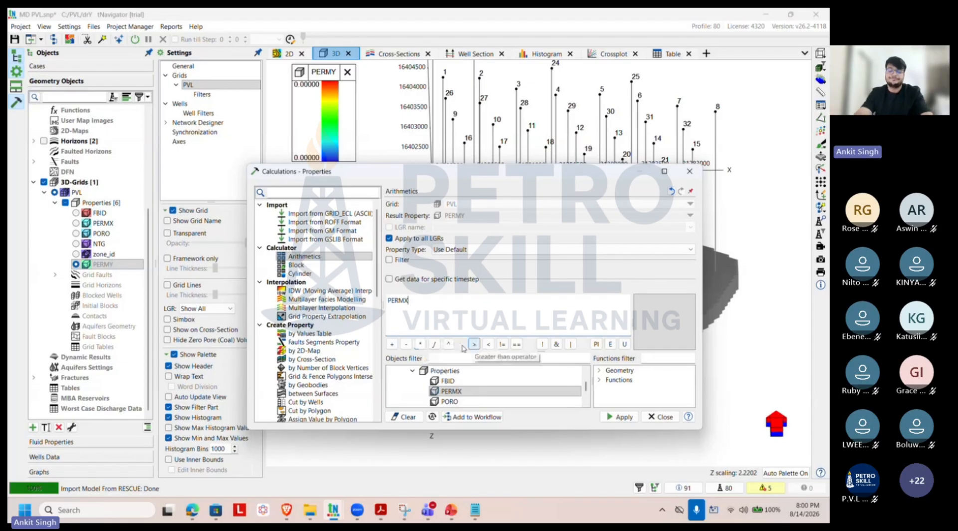
{"action": "left_click", "coordinate": [420, 344]}
{"action": "type", "text": "0.1"}
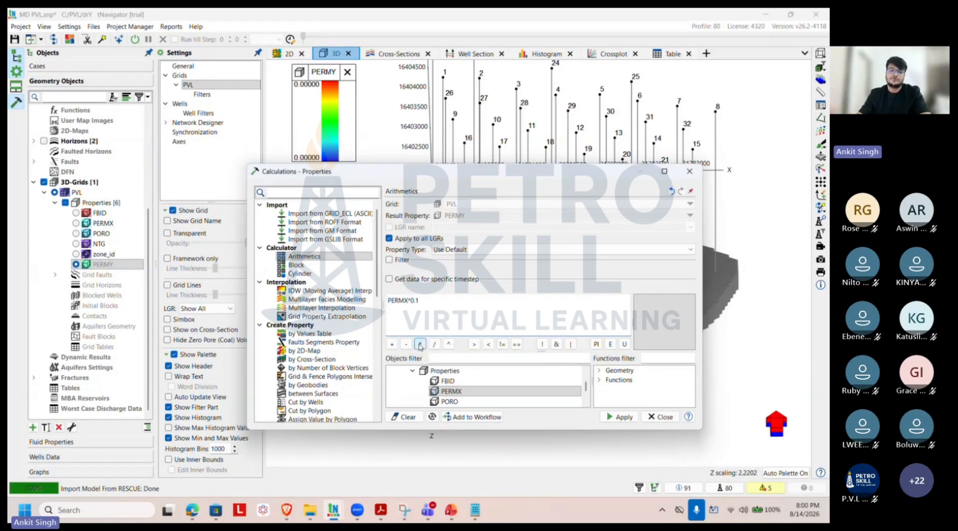
{"action": "left_click", "coordinate": [624, 418]}
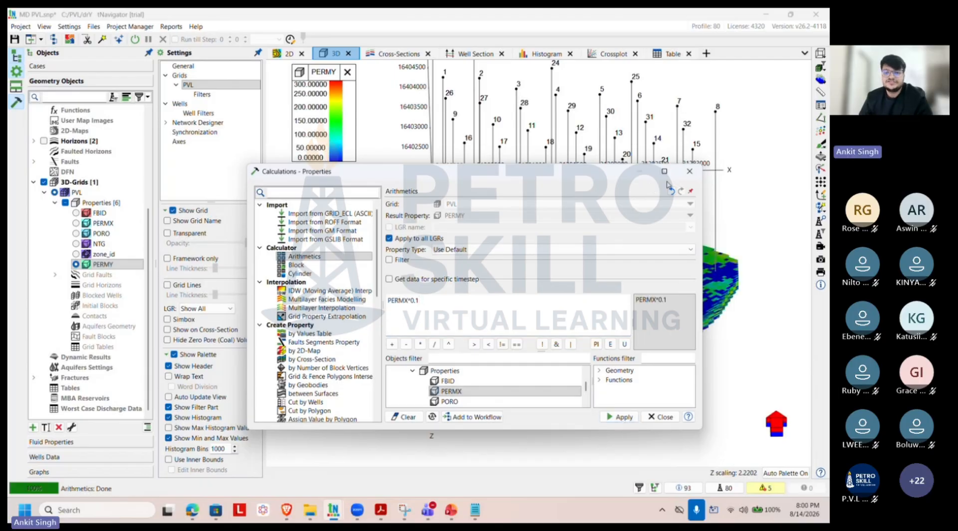
{"action": "left_click", "coordinate": [689, 171]}
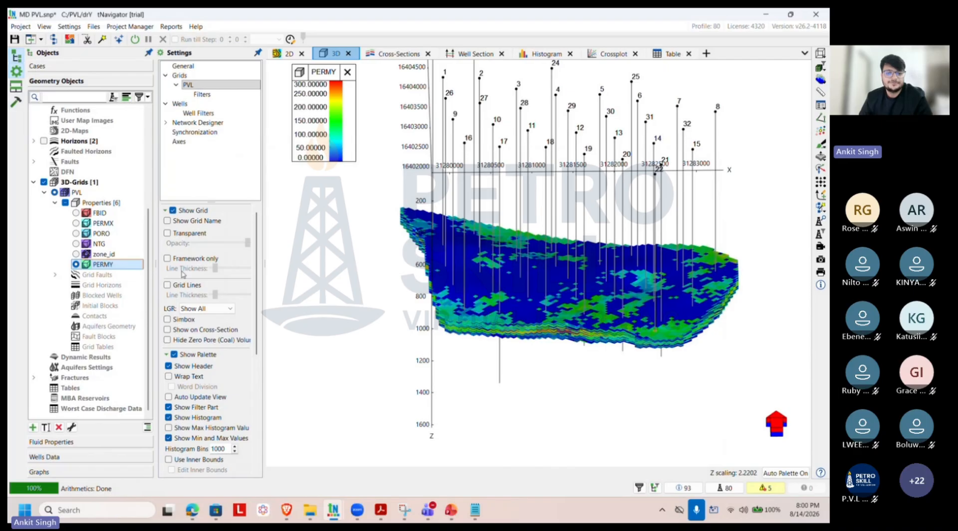
Step: Rename the PVL grid's PERMY property as PERMz
{"action": "right_click", "coordinate": [109, 263]}
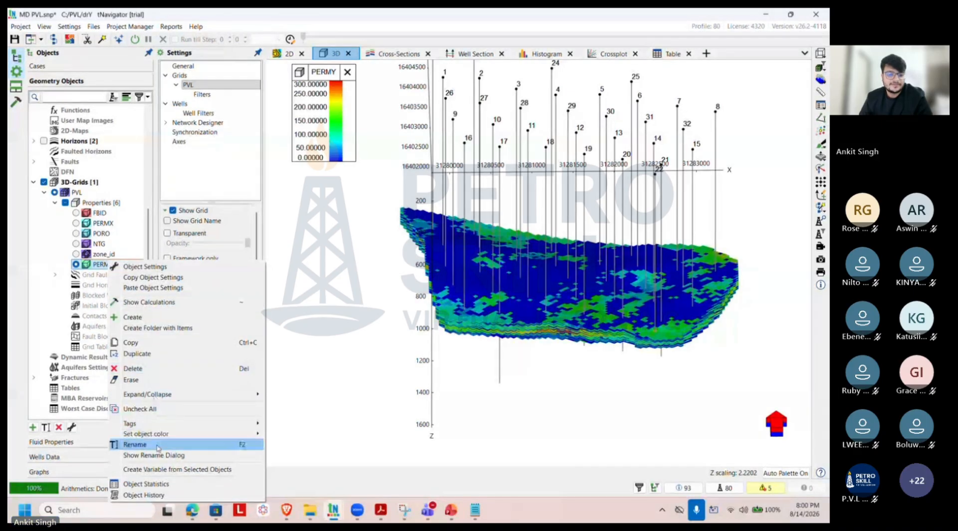
{"action": "left_click", "coordinate": [136, 444]}
{"action": "left_click", "coordinate": [107, 264]}
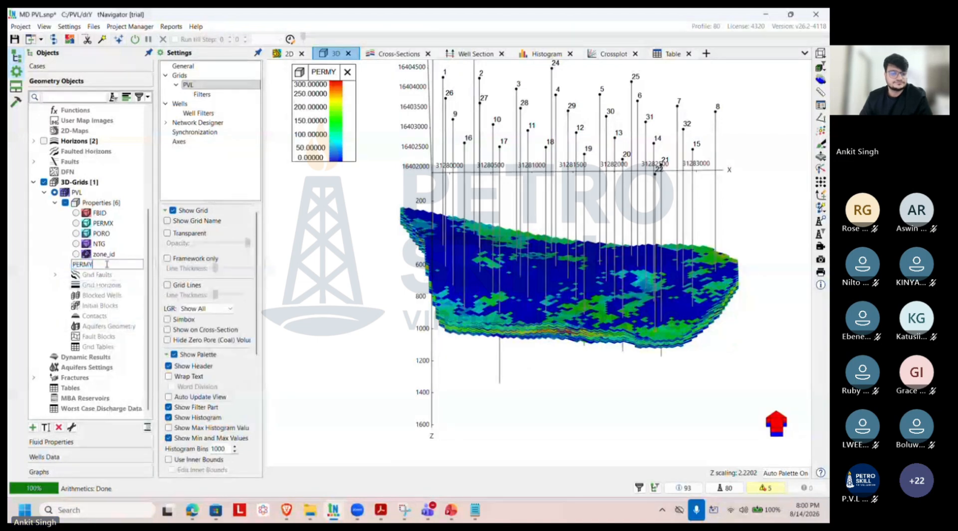
{"action": "key", "text": "BackSpace"}
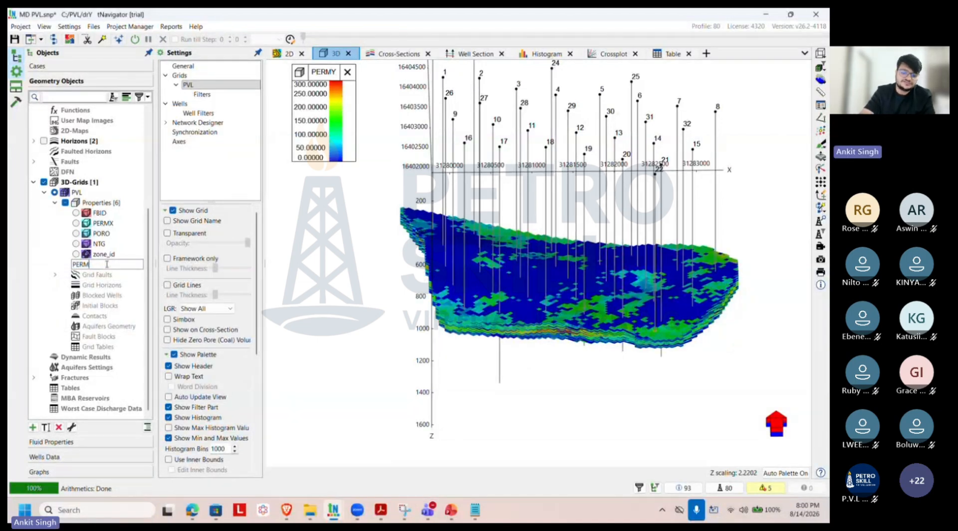
{"action": "type", "text": "z"}
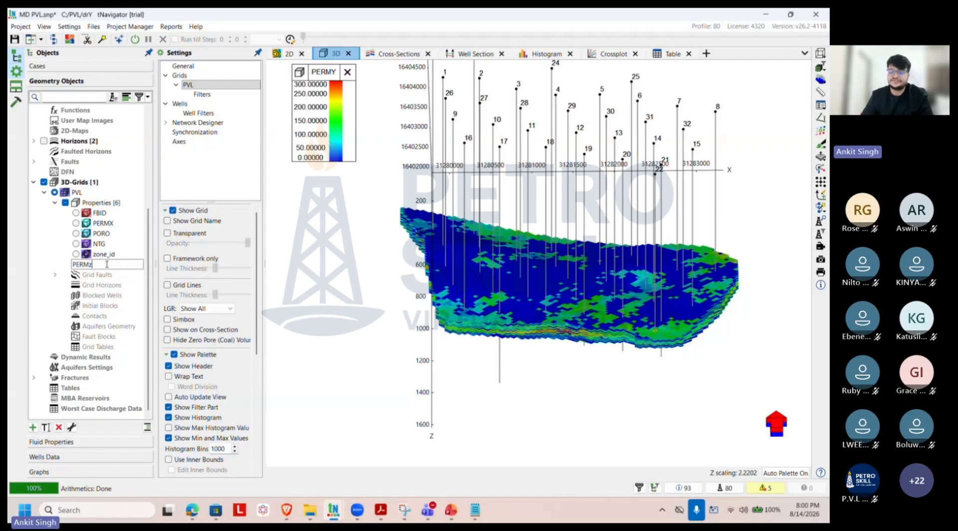
{"action": "key", "text": "Return"}
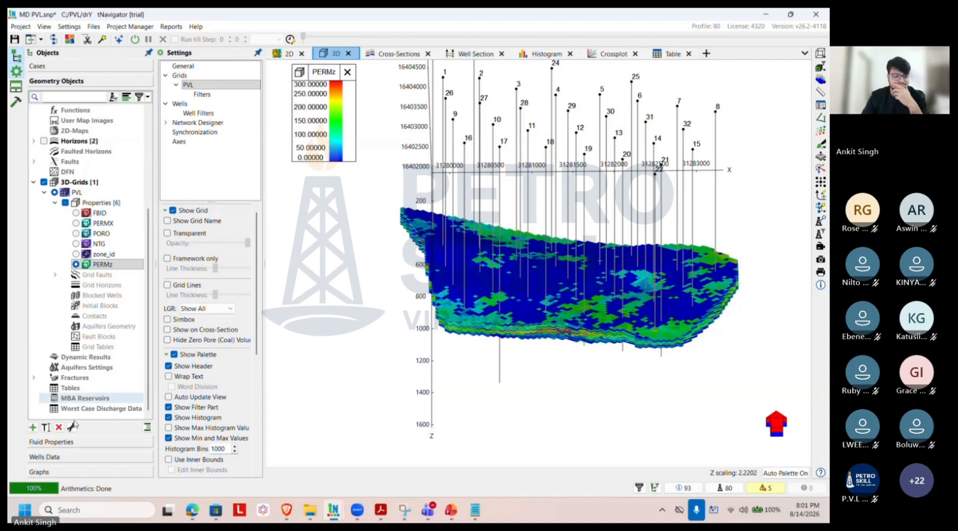
Step: Open the Blackoil PVT data in the fluid properties and start adding an oil table
{"action": "left_click", "coordinate": [75, 442]}
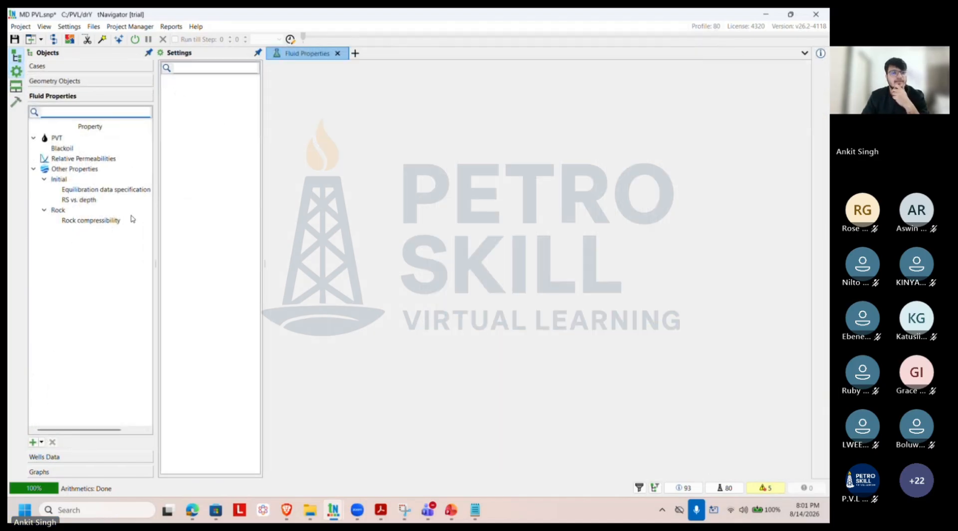
{"action": "left_click", "coordinate": [108, 148]}
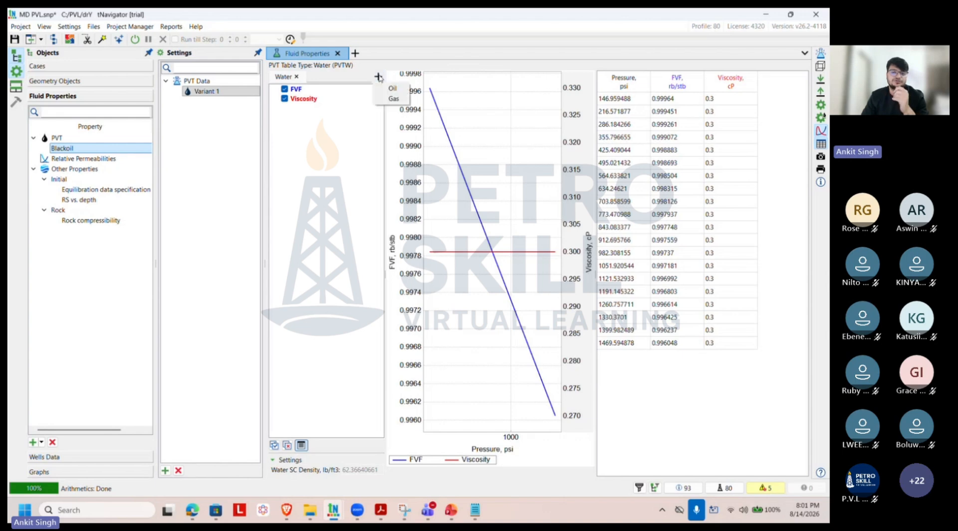
{"action": "left_click", "coordinate": [378, 77]}
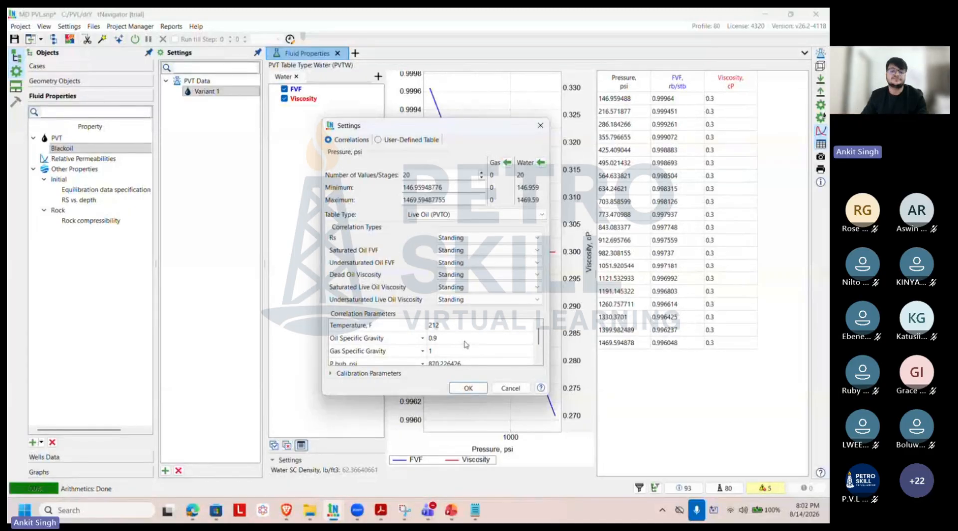
Step: Set the new live oil table's oil specific gravity to 0.86 and gas specific gravity to 0.72
{"action": "double_click", "coordinate": [455, 344]}
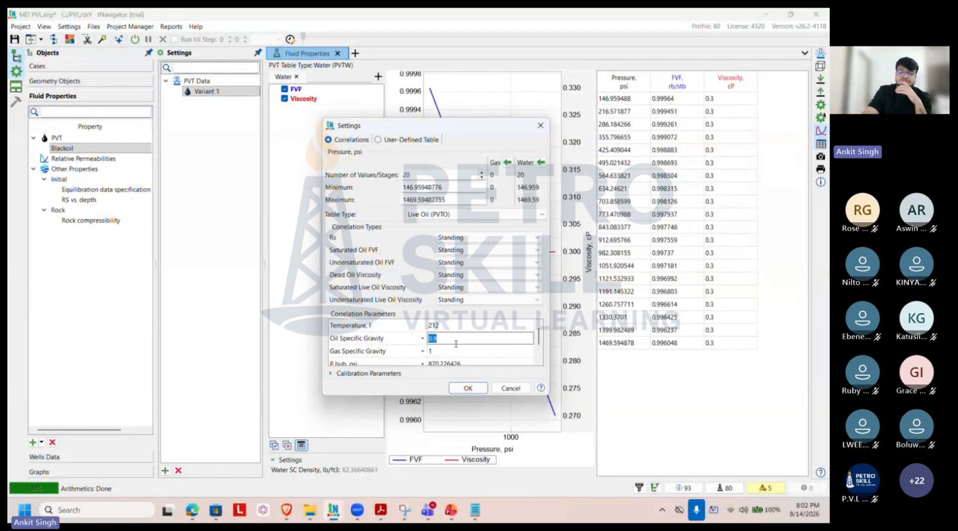
{"action": "type", "text": "0."}
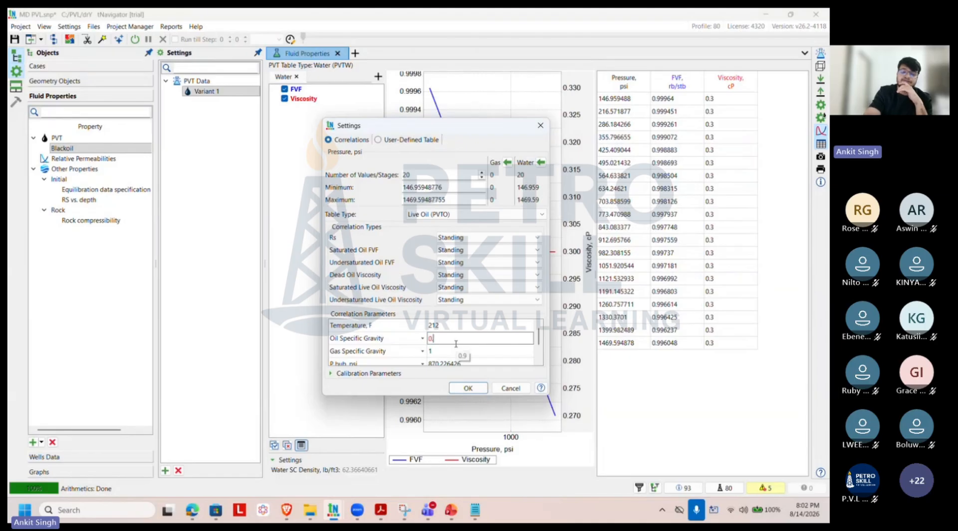
{"action": "type", "text": "86"}
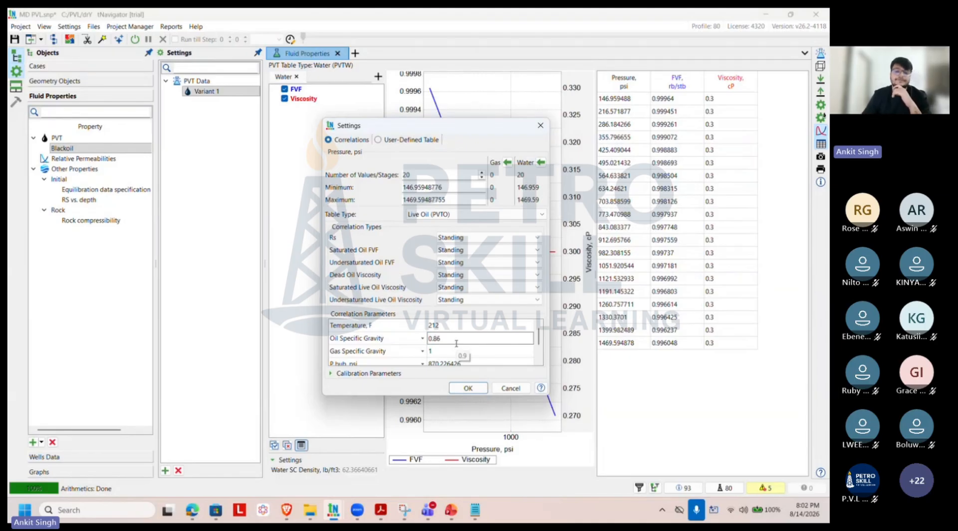
{"action": "double_click", "coordinate": [457, 350]}
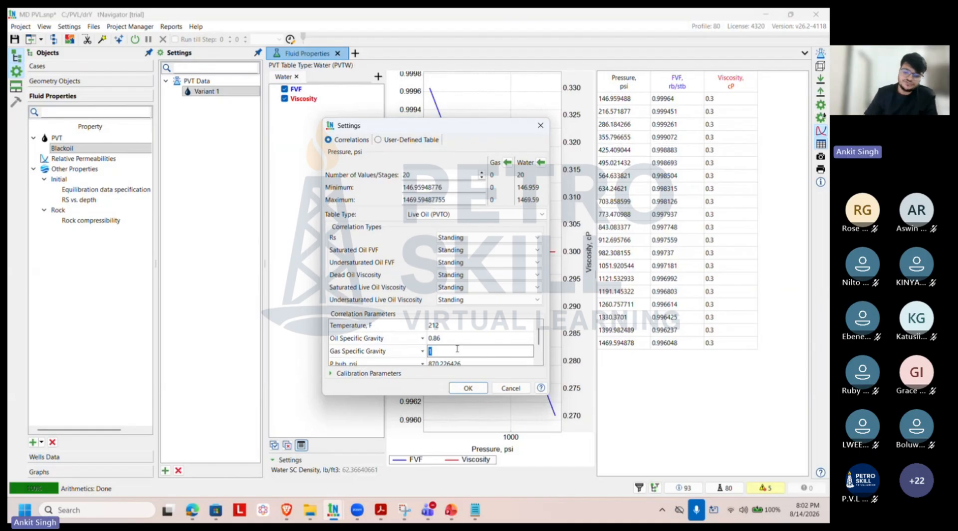
{"action": "type", "text": "0.7"}
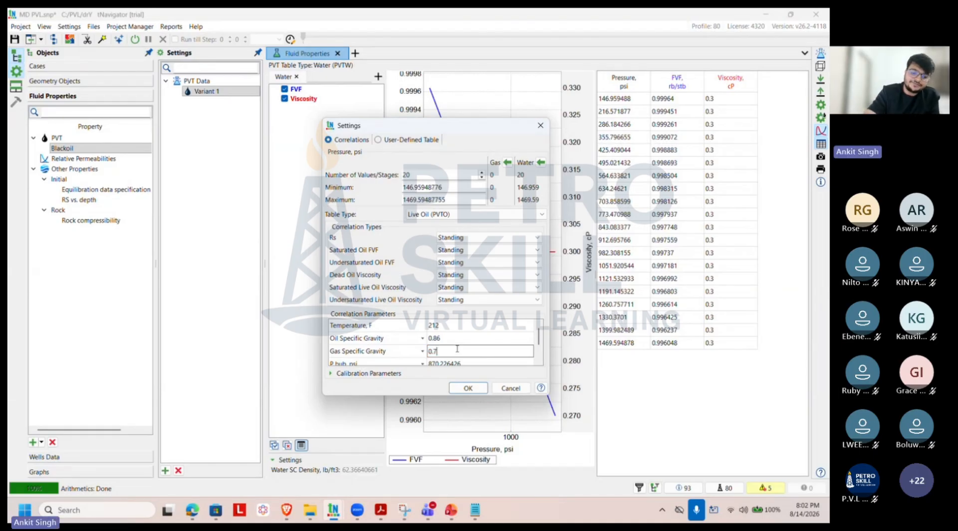
{"action": "type", "text": "2"}
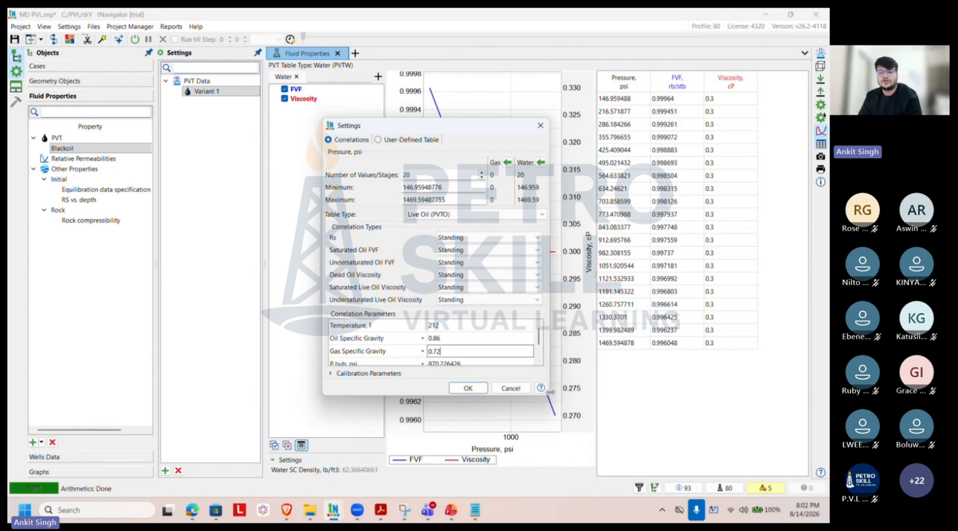
Step: Enlarge the oil table settings window, view the user-defined table option and return to correlations
{"action": "left_click_drag", "start_coordinate": [549, 392], "coordinate": [596, 398]}
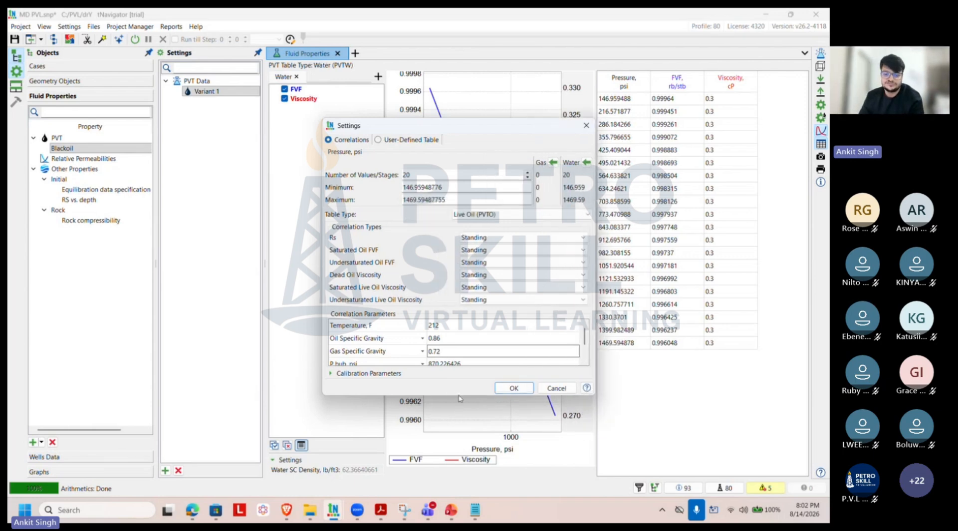
{"action": "left_click_drag", "start_coordinate": [460, 395], "coordinate": [464, 497]}
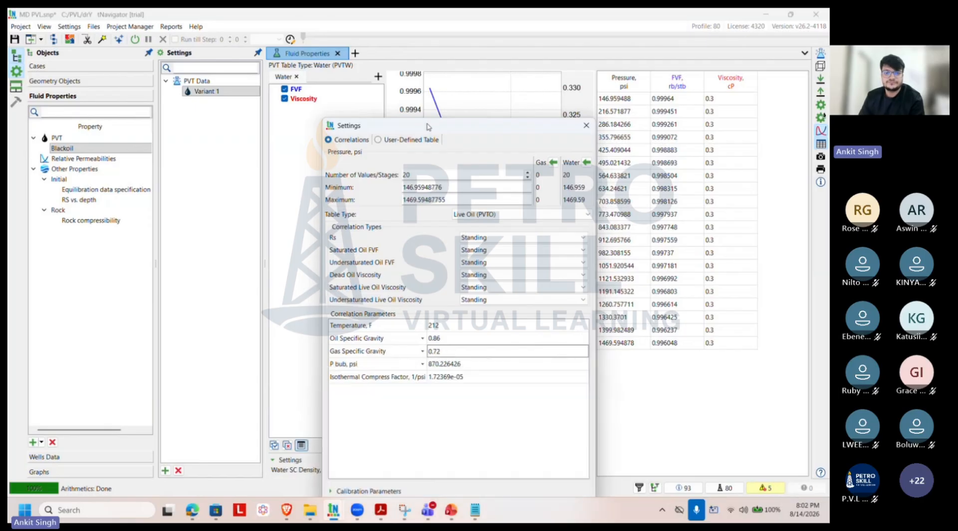
{"action": "left_click_drag", "start_coordinate": [428, 125], "coordinate": [423, 75]}
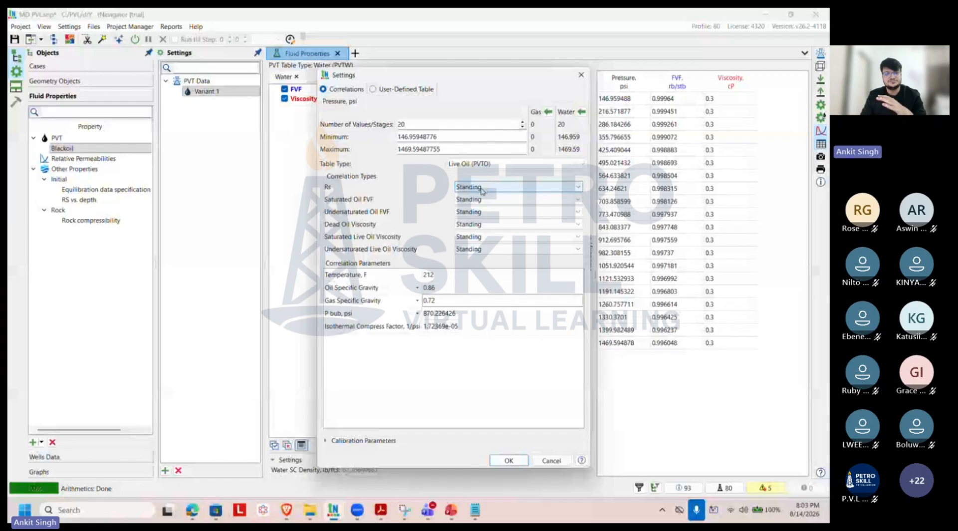
{"action": "left_click", "coordinate": [374, 89]}
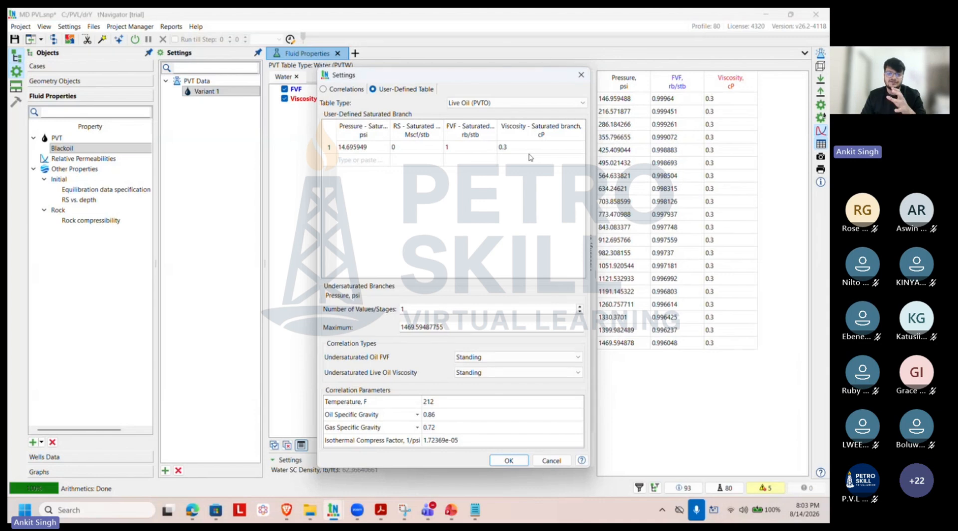
{"action": "left_click", "coordinate": [325, 90]}
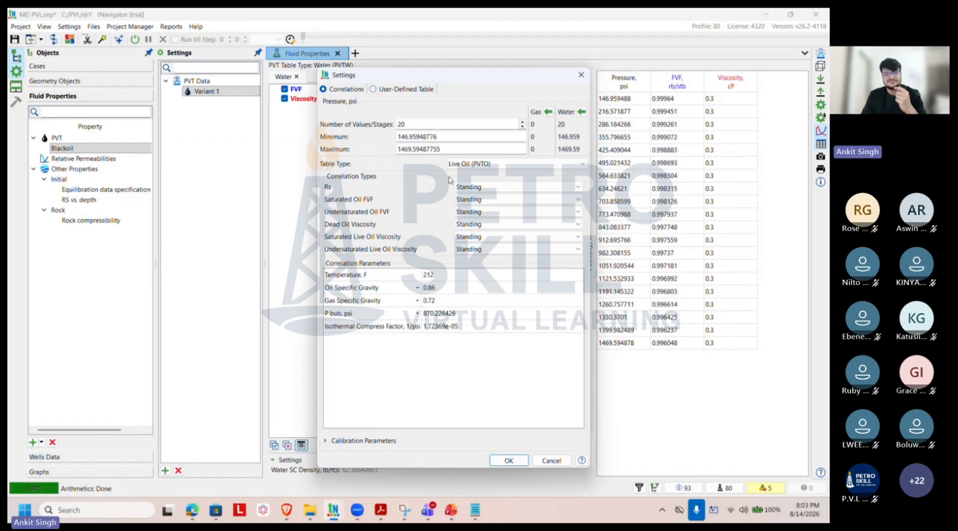
Step: Check the available Rs correlations, keep Standing and create the Live Oil (PVTO) table
{"action": "left_click", "coordinate": [481, 186]}
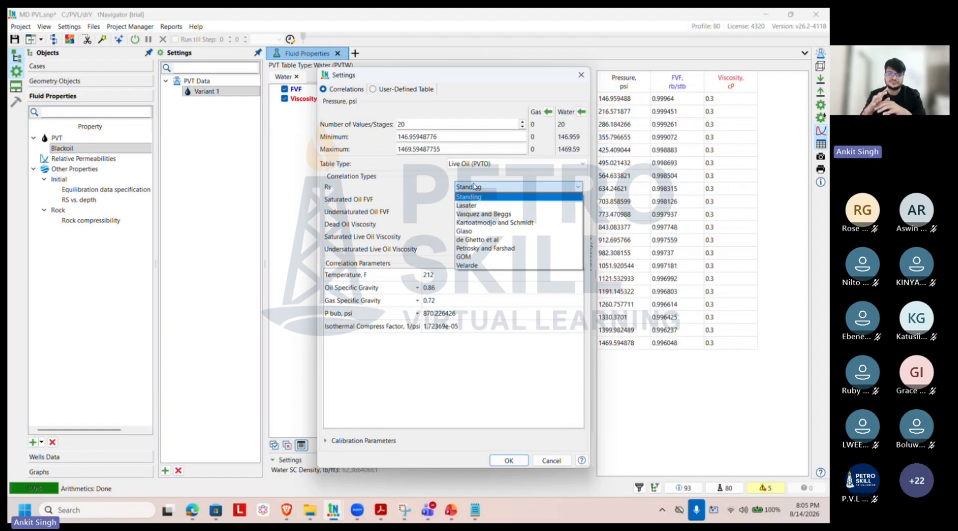
{"action": "left_click", "coordinate": [407, 378]}
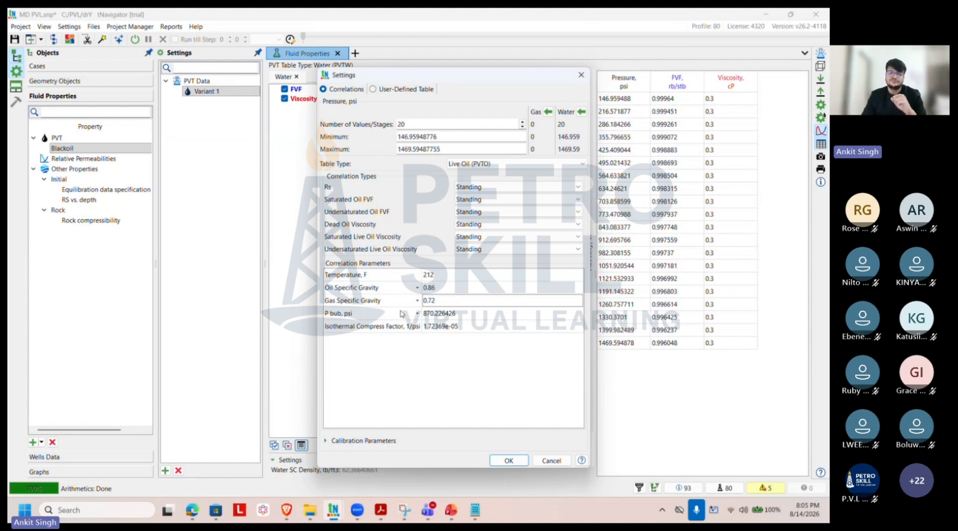
{"action": "left_click", "coordinate": [509, 460]}
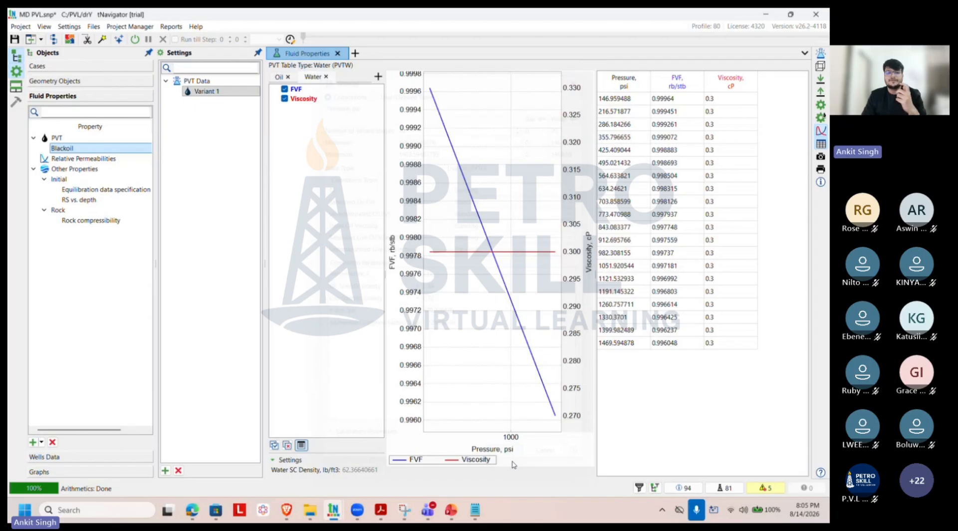
Step: Show the oil PVT graph without the data table and restrict it to the saturated branch
{"action": "left_click", "coordinate": [279, 77]}
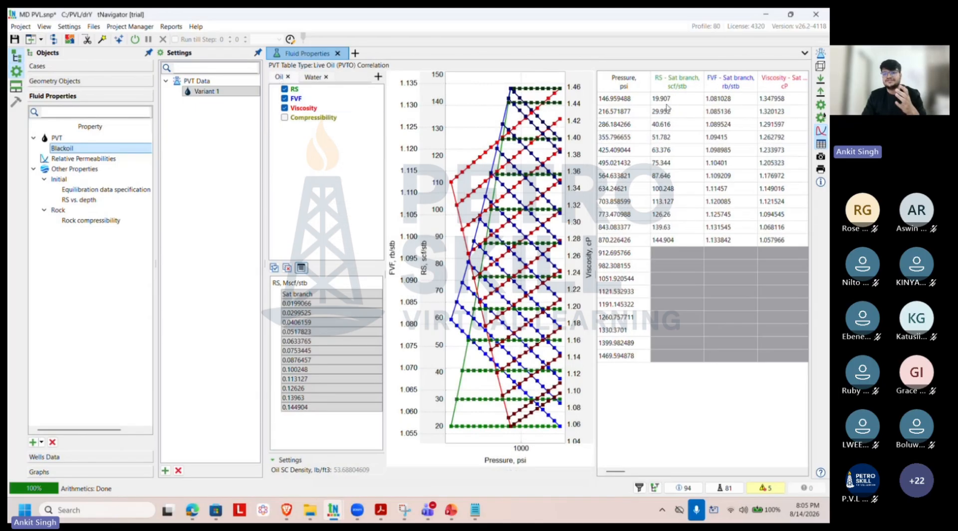
{"action": "left_click", "coordinate": [822, 145]}
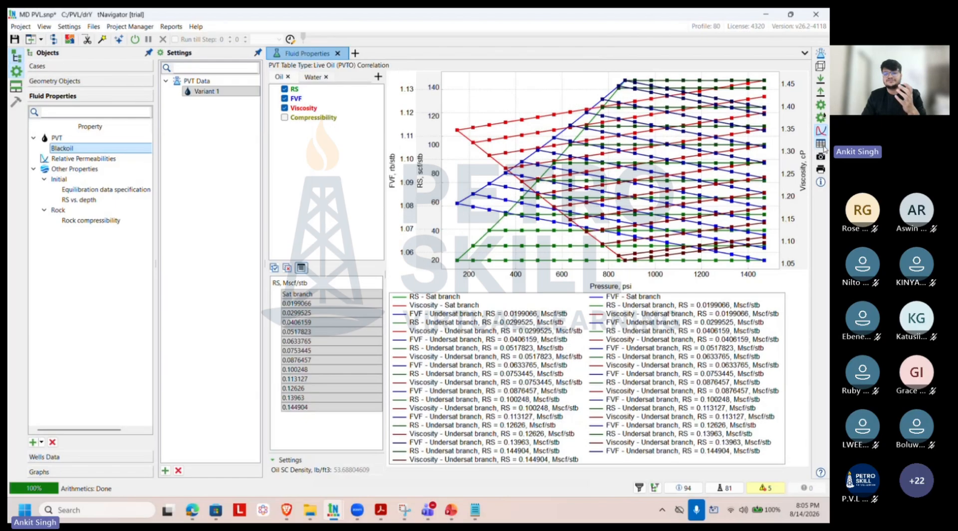
{"action": "left_click", "coordinate": [316, 295]}
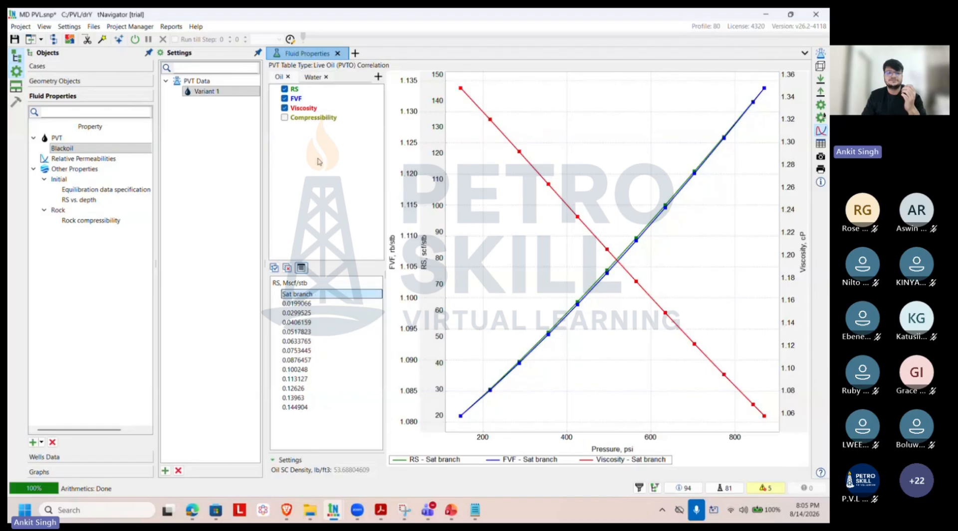
Step: Plot only the oil RS curves for the saturated and all undersaturated branches and examine them
{"action": "left_click", "coordinate": [285, 98]}
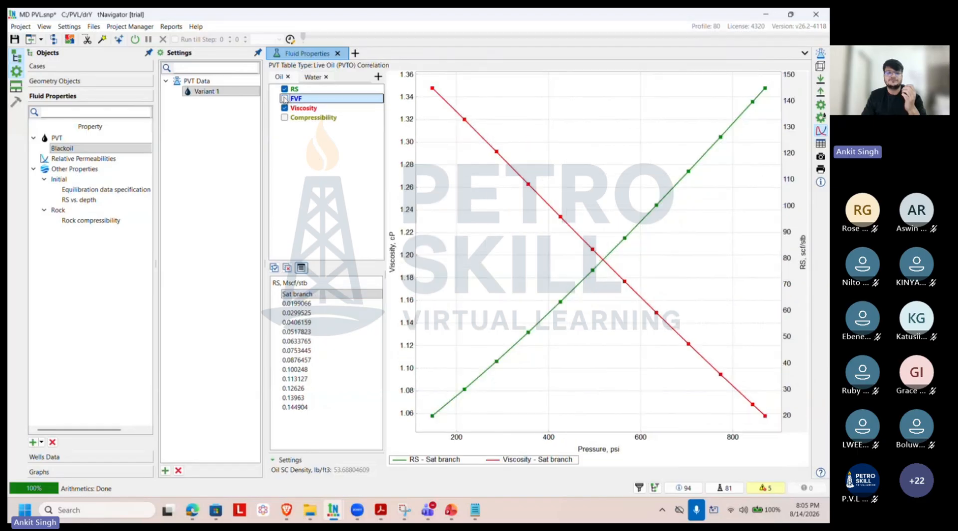
{"action": "left_click", "coordinate": [285, 89]}
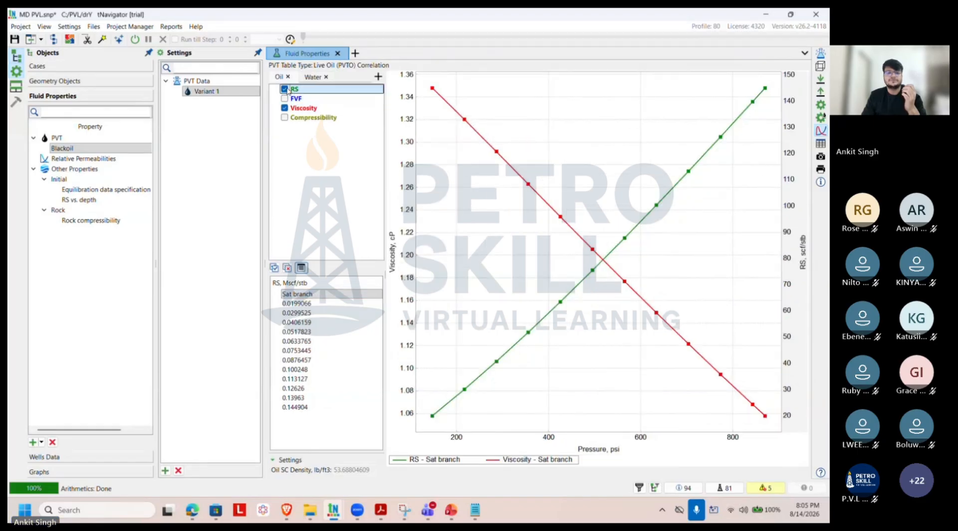
{"action": "left_click", "coordinate": [284, 108]}
{"action": "left_click", "coordinate": [284, 89]}
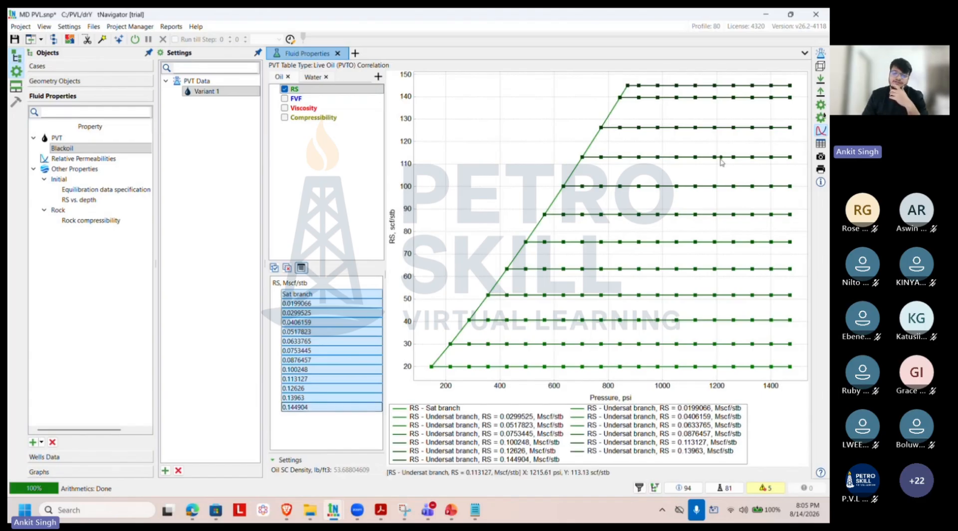
{"action": "mouse_move", "coordinate": [721, 162]}
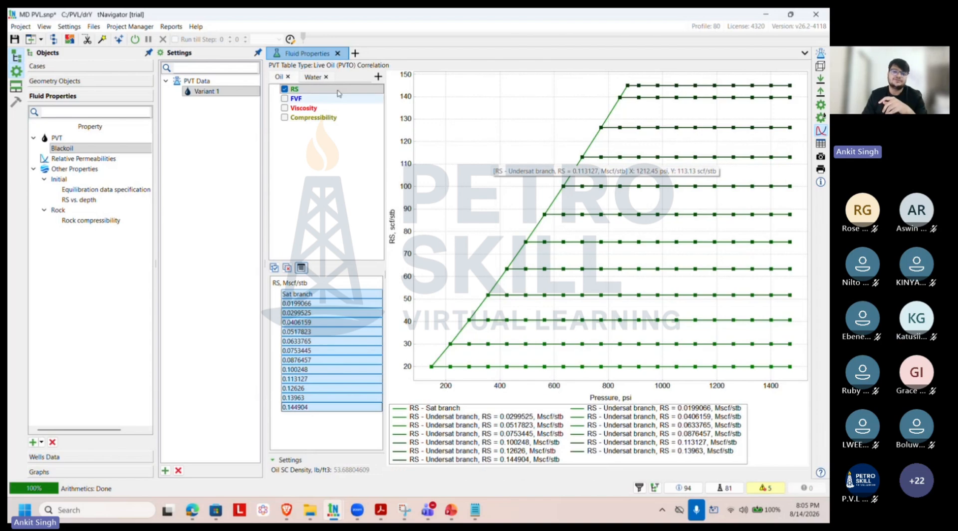
Step: View the oil FVF and viscosity curves one at a time, check compressibility and leave all curves hidden
{"action": "left_click", "coordinate": [284, 99]}
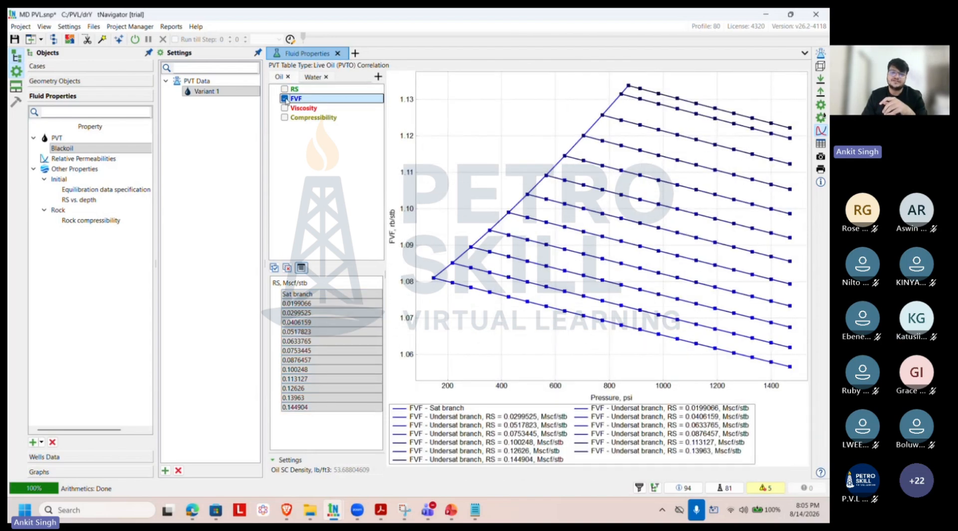
{"action": "left_click", "coordinate": [285, 107]}
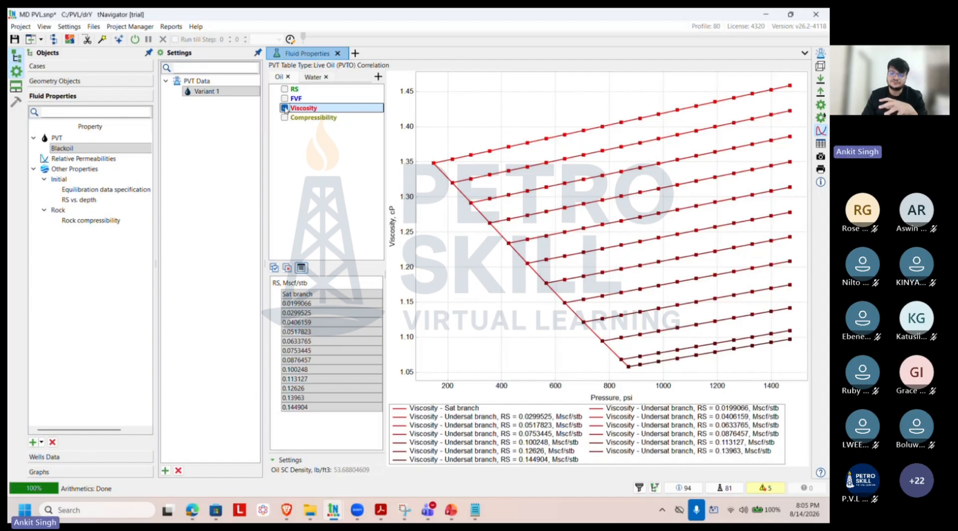
{"action": "left_click", "coordinate": [284, 107]}
{"action": "left_click", "coordinate": [285, 117]}
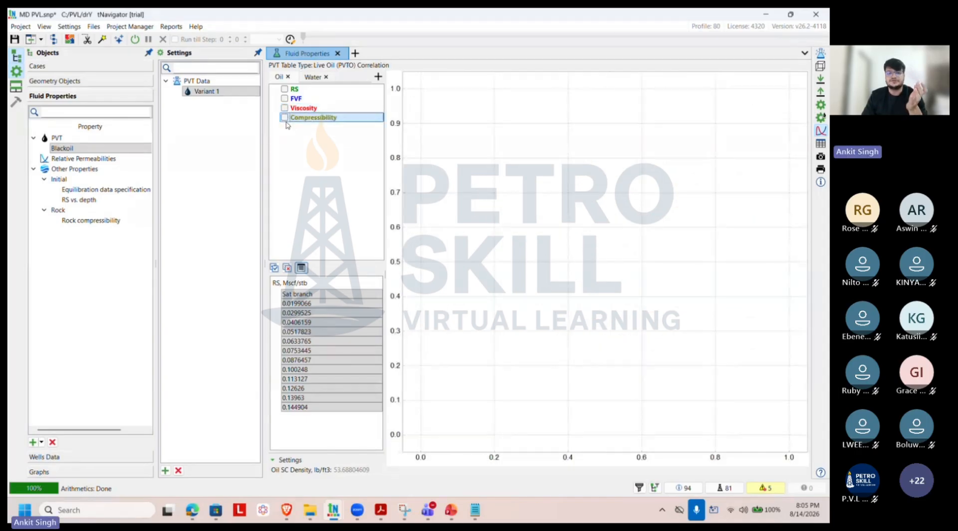
{"action": "left_click", "coordinate": [285, 118]}
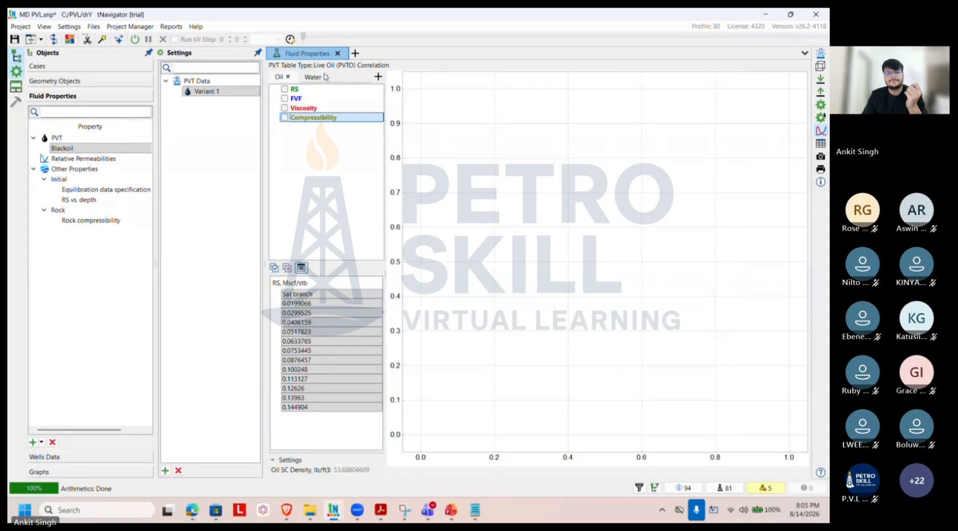
Step: Add a Dry Gas (PVDG) correlation table with gas specific gravity 0.72 to the black-oil PVT data
{"action": "left_click", "coordinate": [378, 76]}
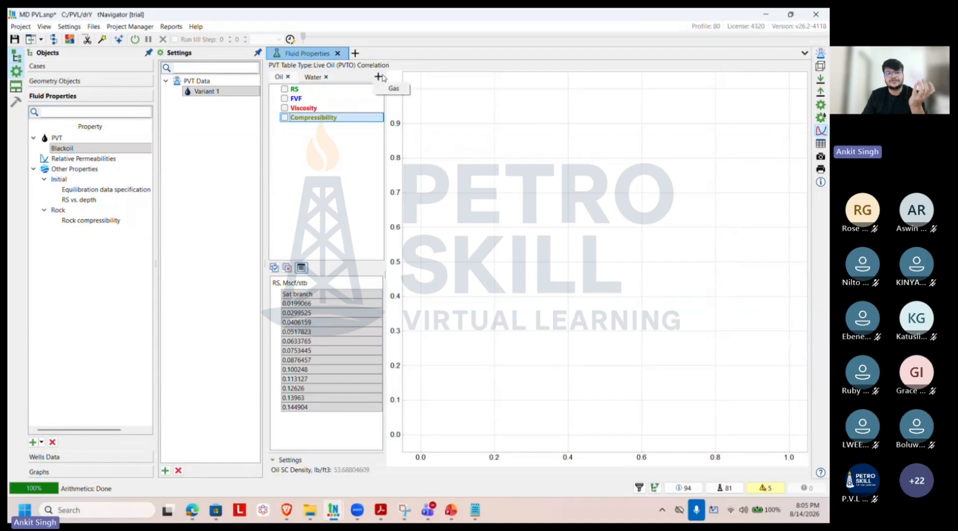
{"action": "left_click", "coordinate": [394, 88]}
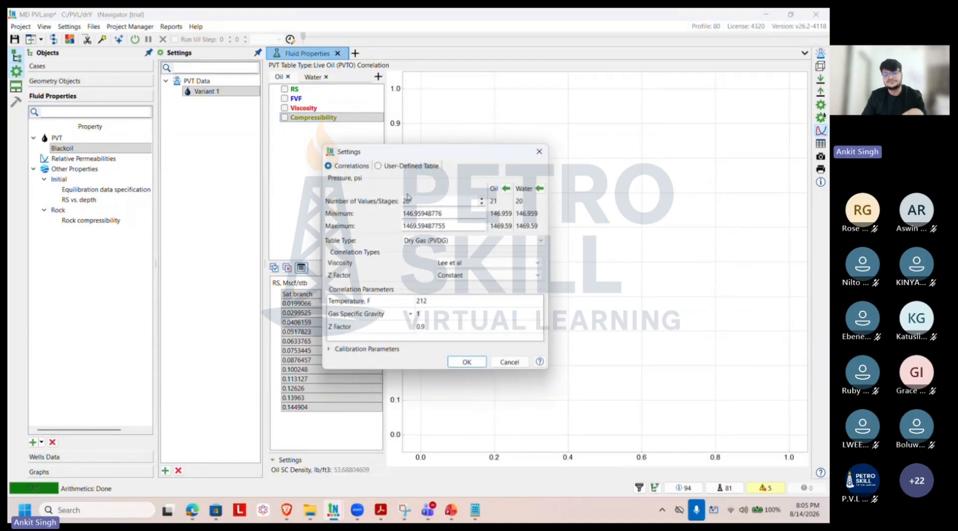
{"action": "double_click", "coordinate": [434, 315]}
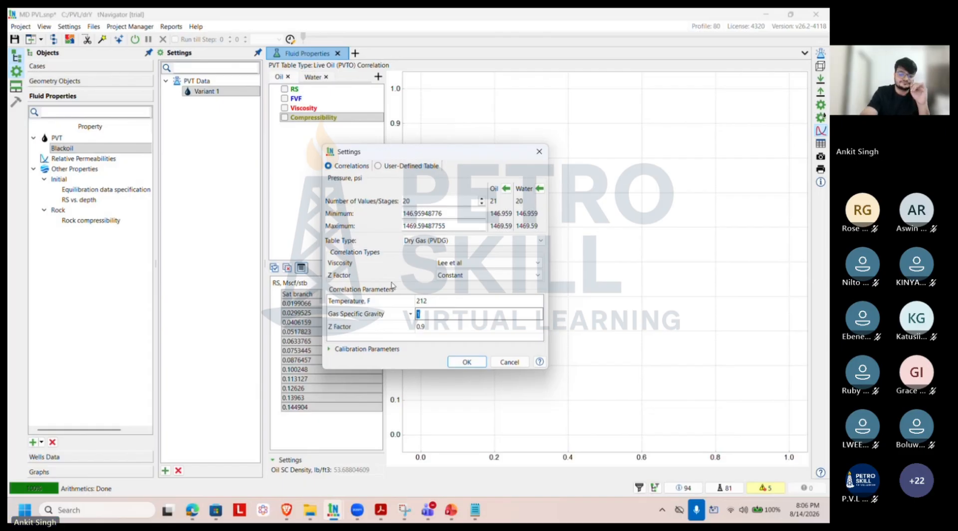
{"action": "type", "text": "0.7"}
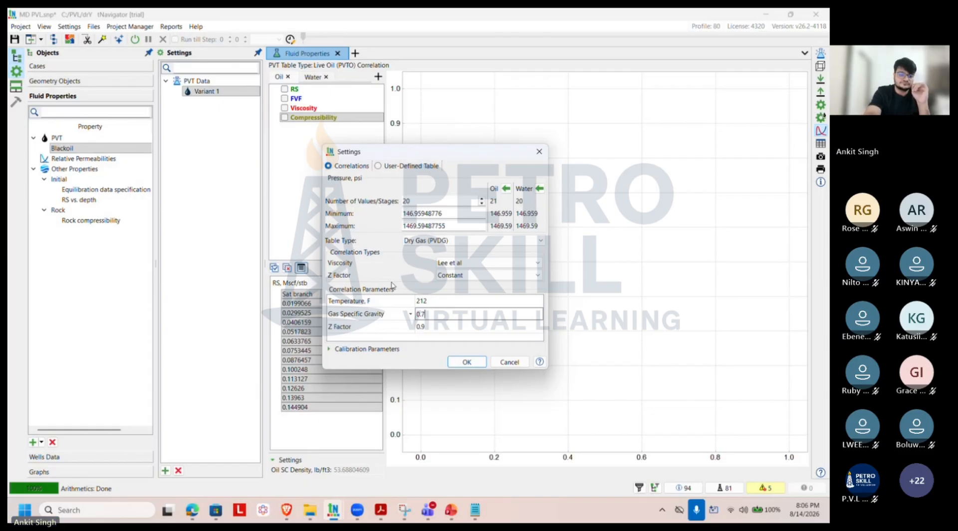
{"action": "type", "text": "2"}
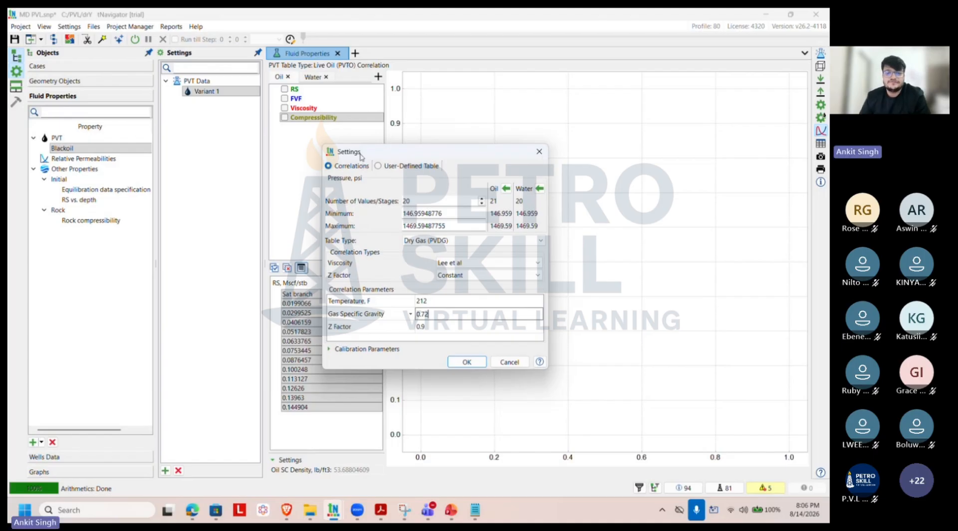
{"action": "left_click", "coordinate": [540, 362]}
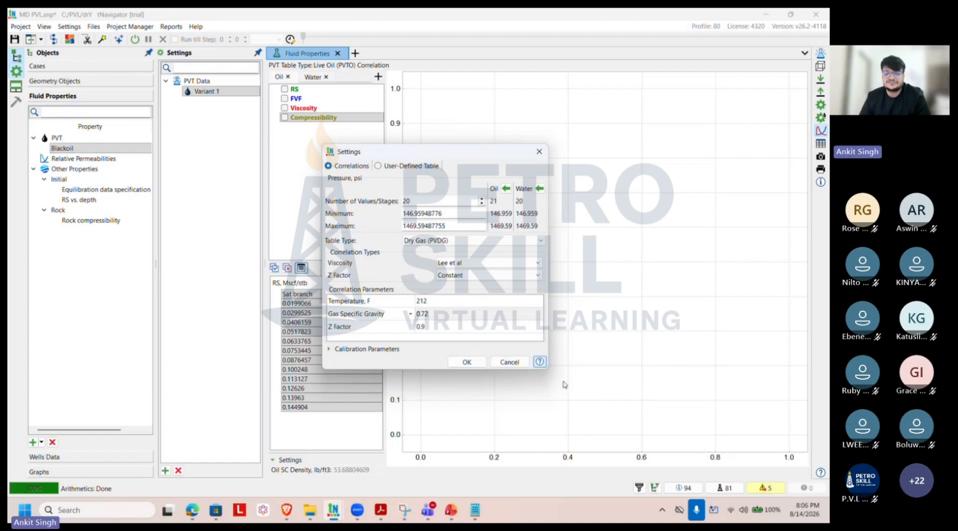
{"action": "left_click", "coordinate": [454, 242]}
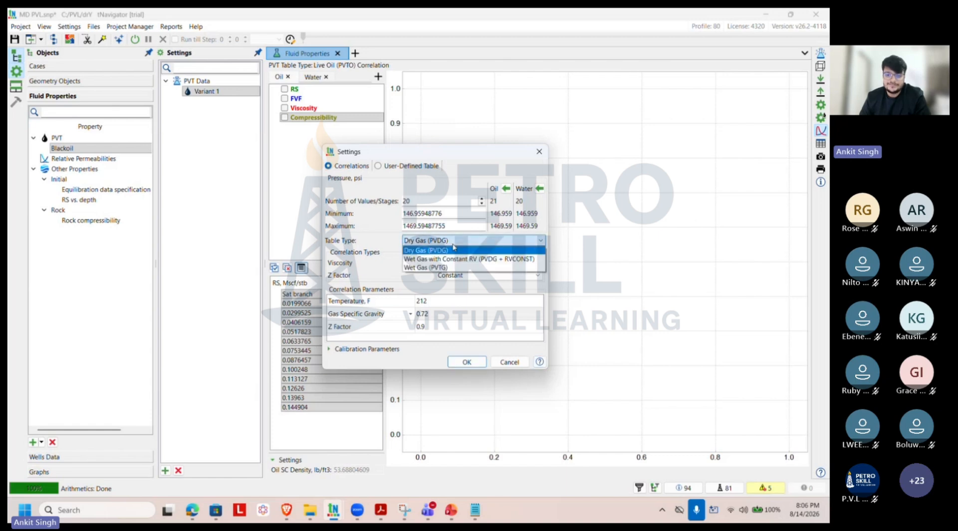
{"action": "left_click", "coordinate": [454, 249]}
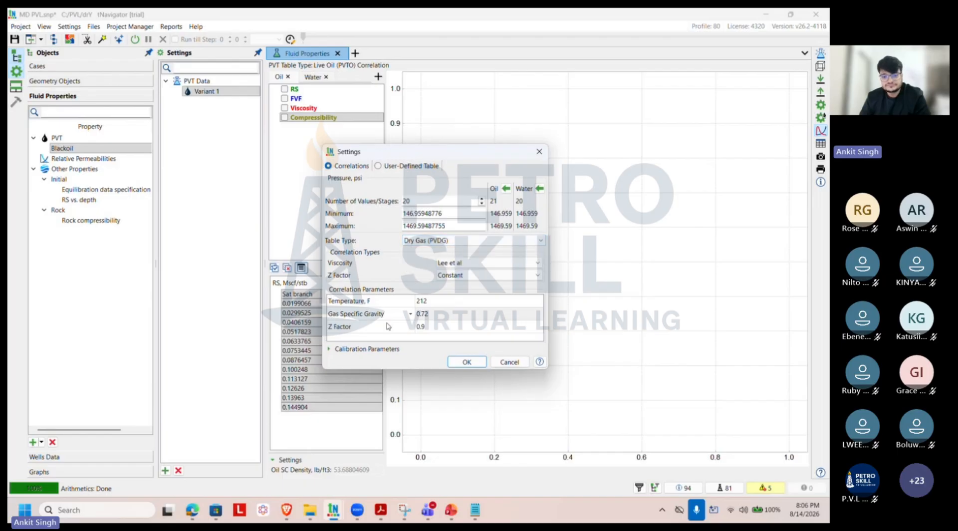
{"action": "left_click", "coordinate": [466, 361]}
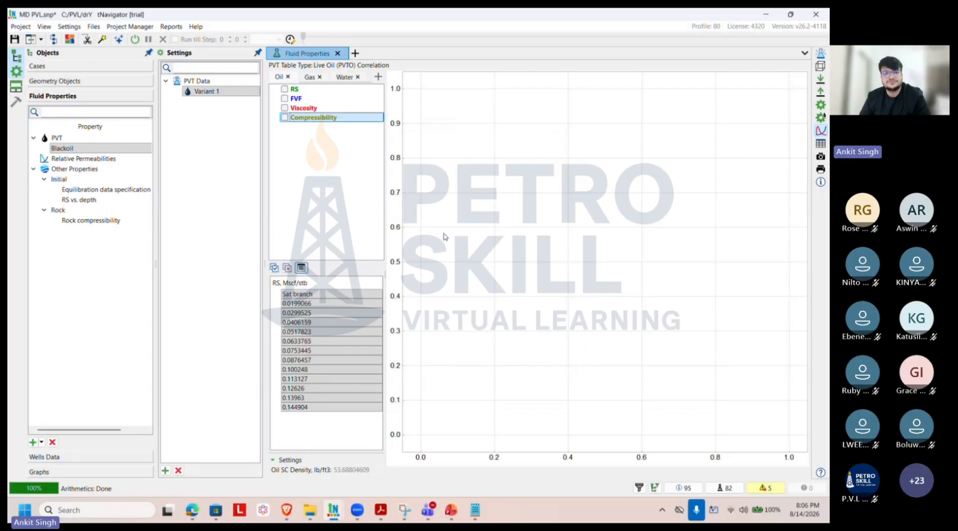
Step: Check the available table types in the oil PVT correlation settings, keeping Live Oil (PVTO)
{"action": "left_click", "coordinate": [821, 106]}
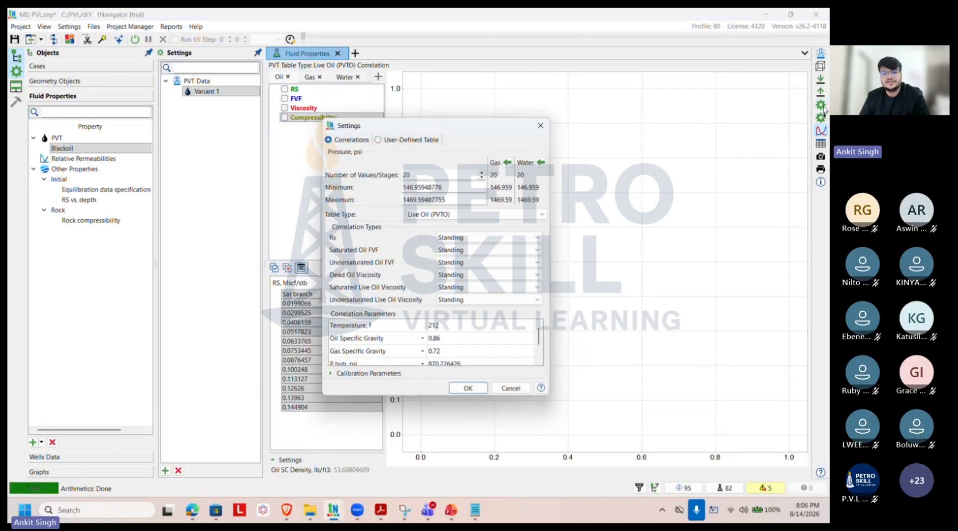
{"action": "left_click", "coordinate": [457, 214]}
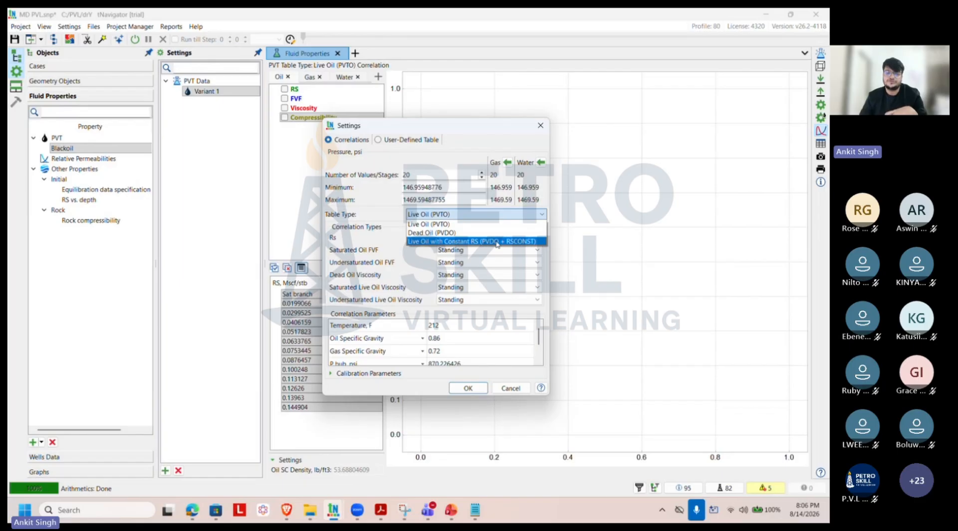
{"action": "left_click", "coordinate": [509, 224]}
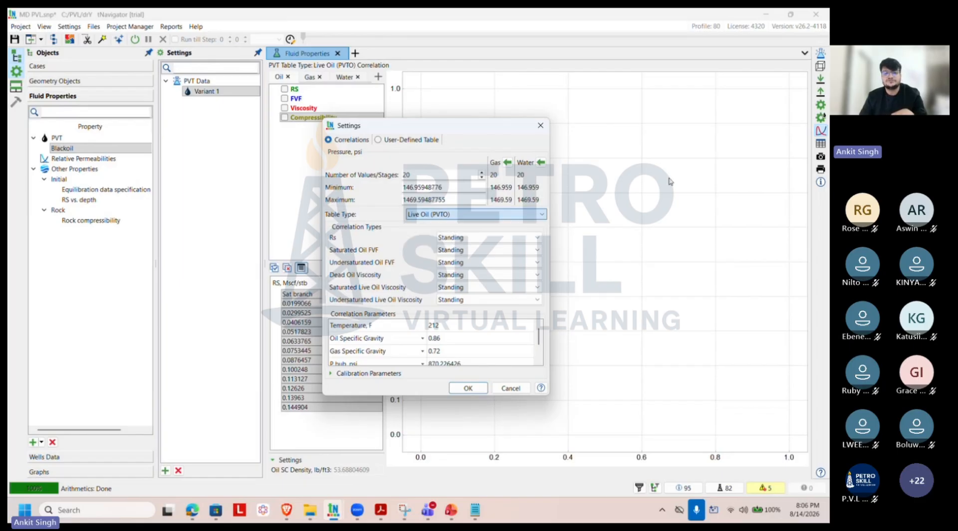
{"action": "left_click", "coordinate": [536, 129]}
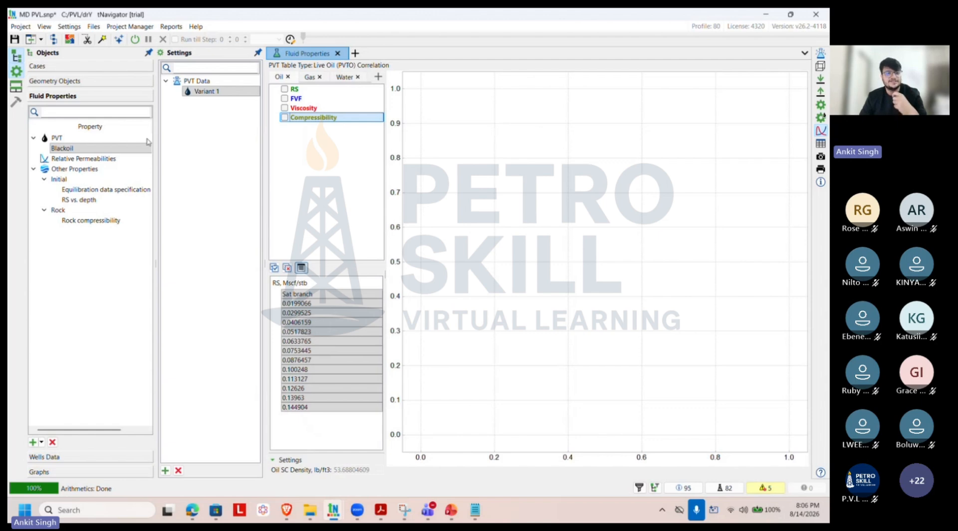
Step: Open the relative permeability properties and check which formats they can be imported from
{"action": "left_click", "coordinate": [84, 159]}
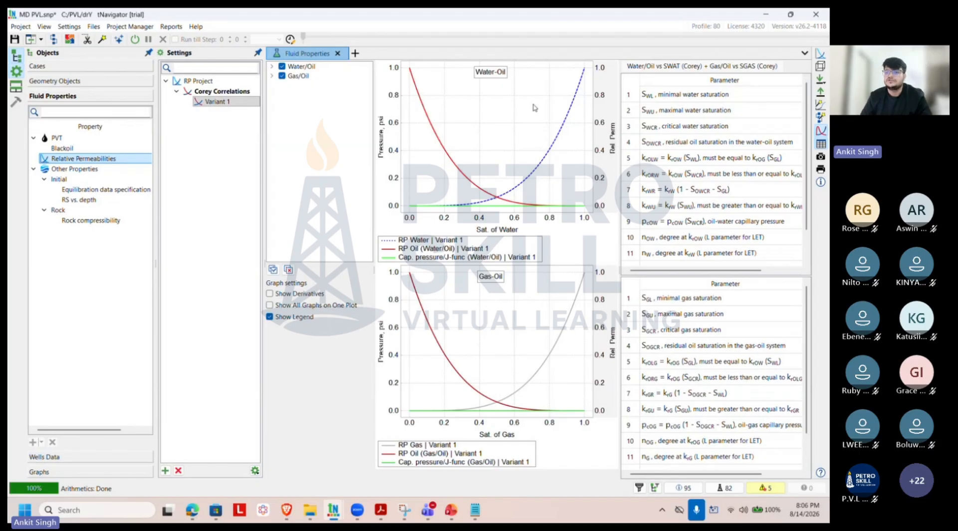
{"action": "left_click", "coordinate": [826, 82]}
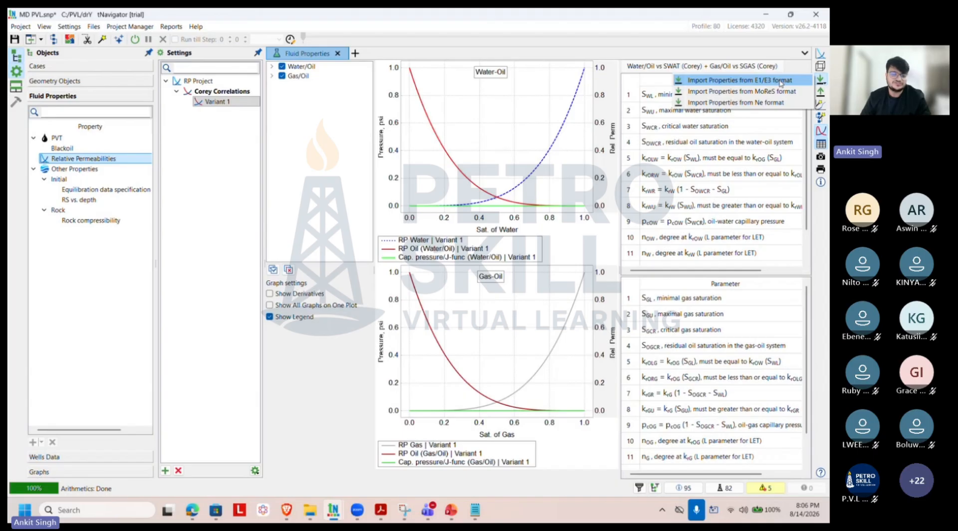
{"action": "left_click", "coordinate": [187, 311]}
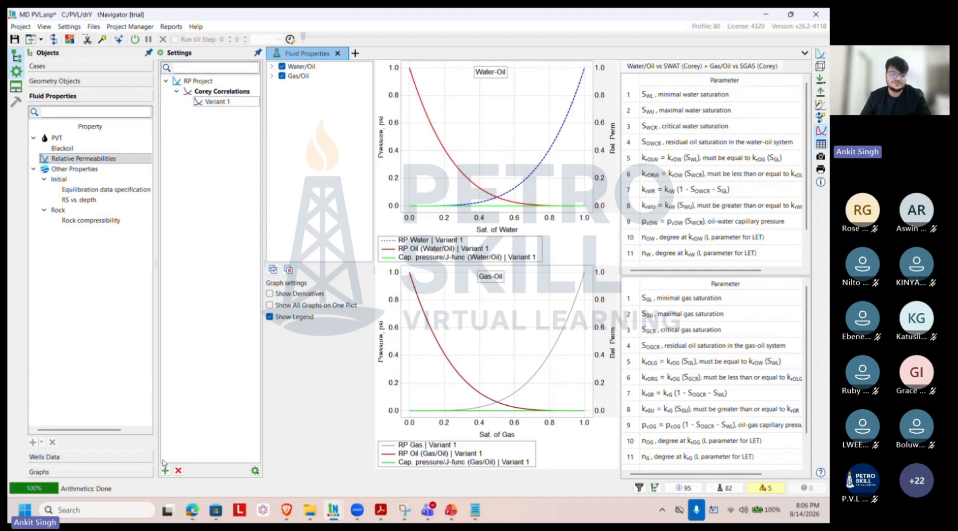
Step: Review the default Corey parameters of a new Water/Oil/Gas predefined variant without creating it
{"action": "left_click", "coordinate": [165, 469]}
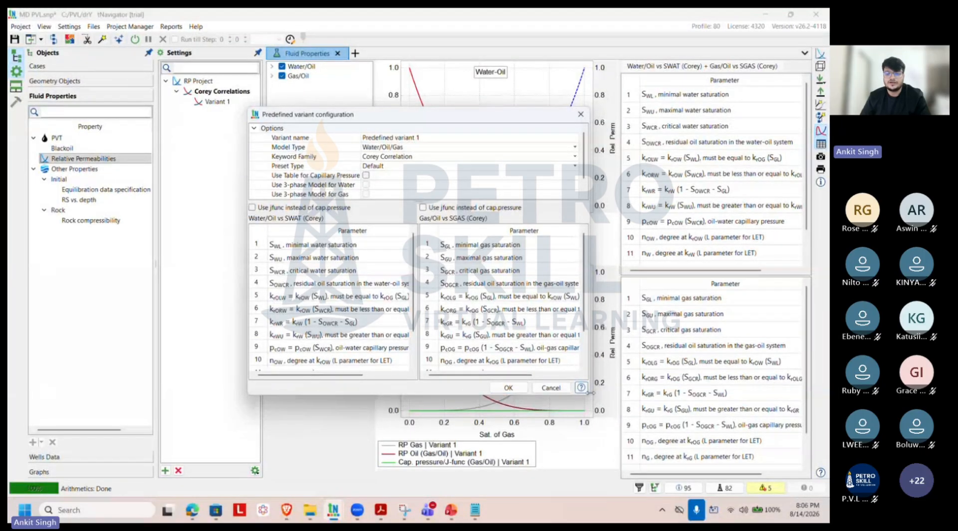
{"action": "left_click_drag", "start_coordinate": [590, 392], "coordinate": [799, 394]}
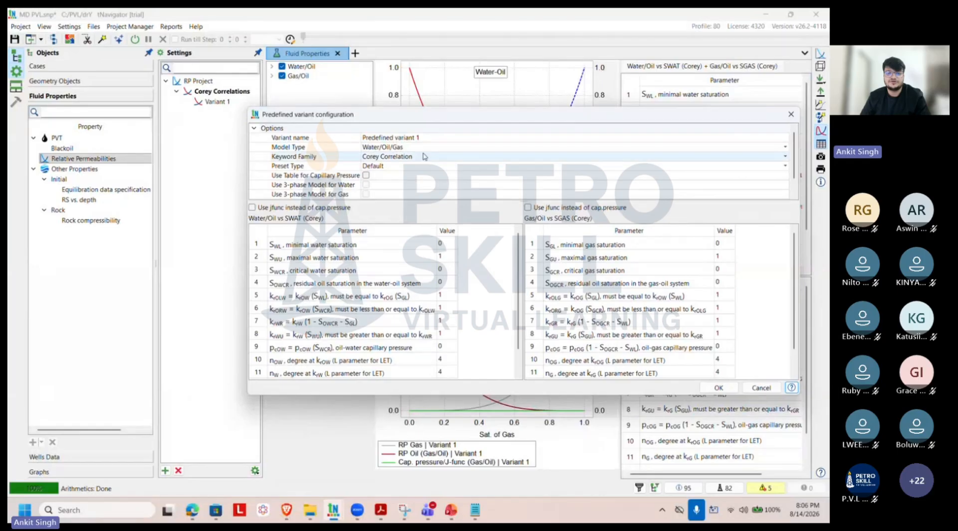
{"action": "scroll", "coordinate": [433, 249], "scroll_direction": "down", "scroll_amount": 2}
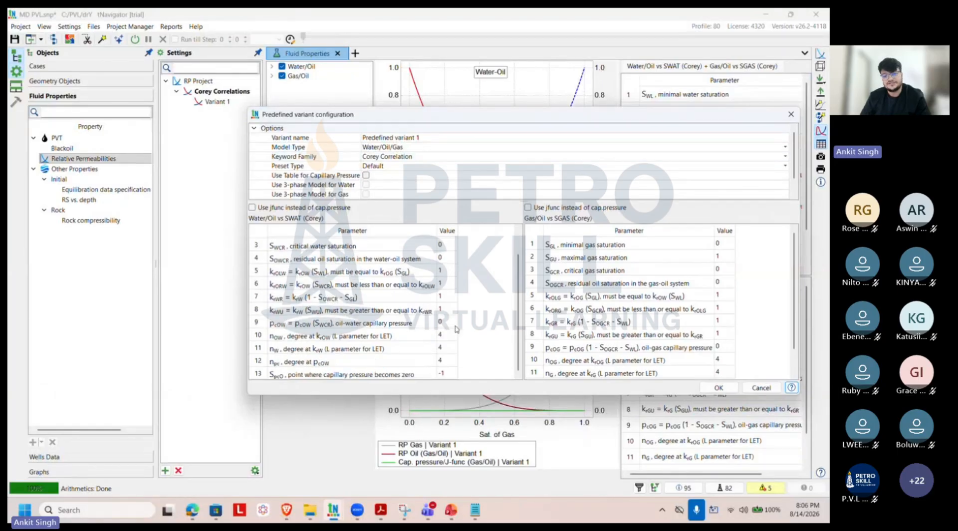
{"action": "left_click", "coordinate": [791, 114]}
Step: Import the relative permeabilities in E1/E3 format with FIELD units from COREYWO_COREYGO.txt in the GeologyKazdata_FIELD folder
{"action": "left_click", "coordinate": [820, 80]}
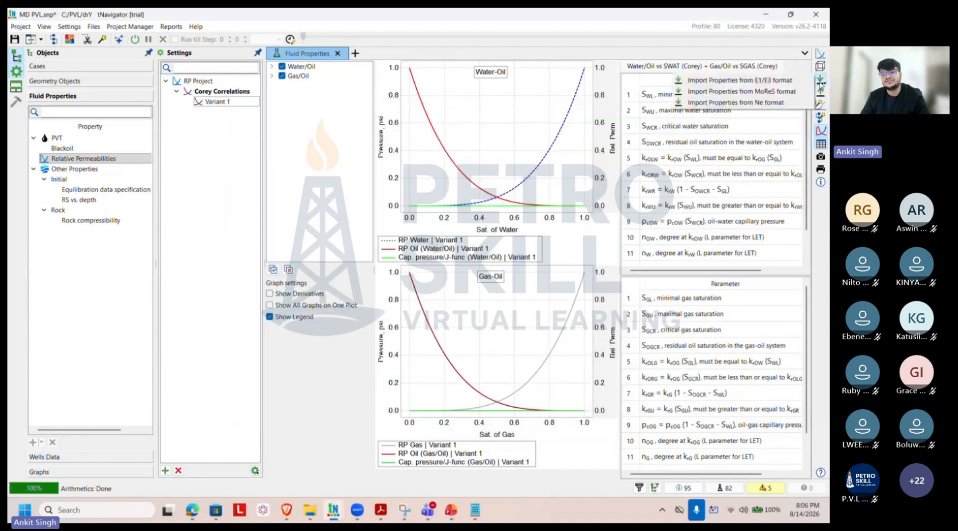
{"action": "left_click", "coordinate": [789, 81]}
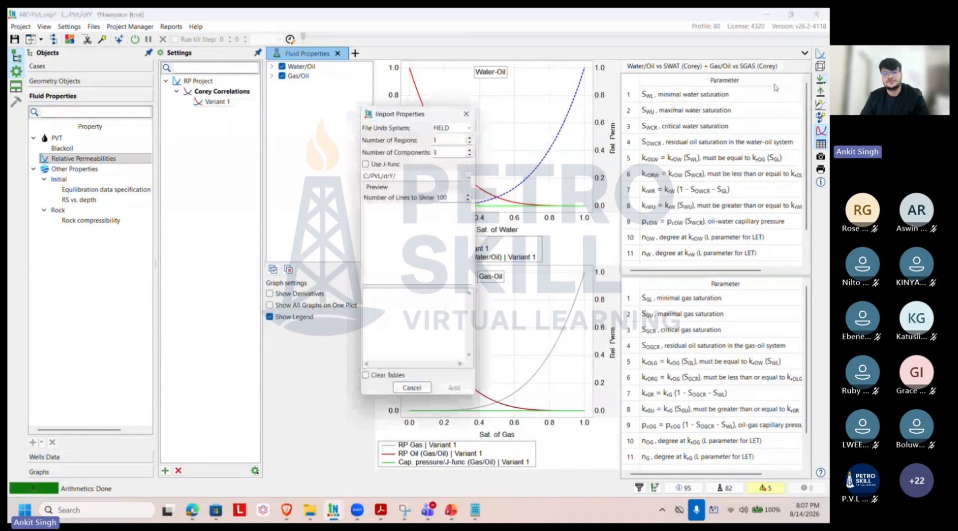
{"action": "left_click", "coordinate": [472, 177]}
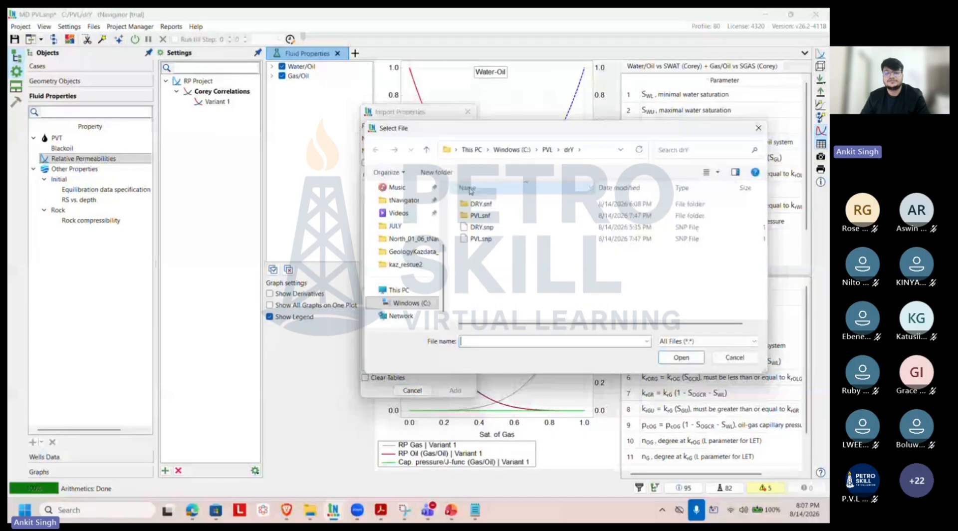
{"action": "left_click", "coordinate": [548, 150]}
{"action": "double_click", "coordinate": [502, 215]}
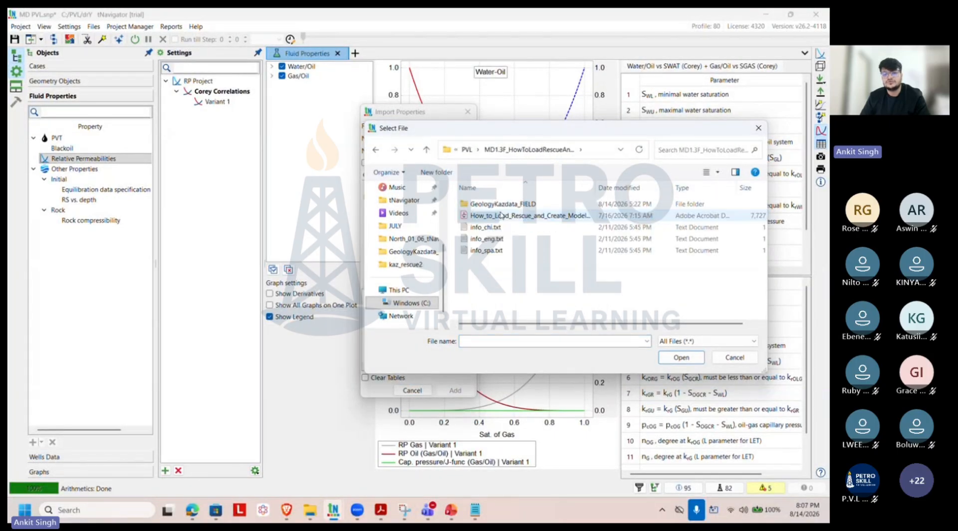
{"action": "double_click", "coordinate": [498, 204]}
{"action": "left_click", "coordinate": [504, 215]}
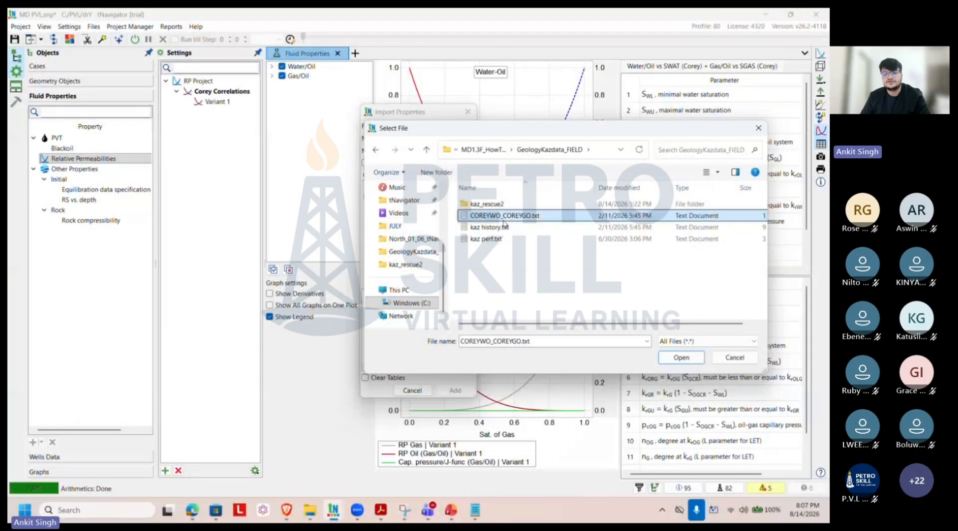
{"action": "left_click", "coordinate": [676, 357]}
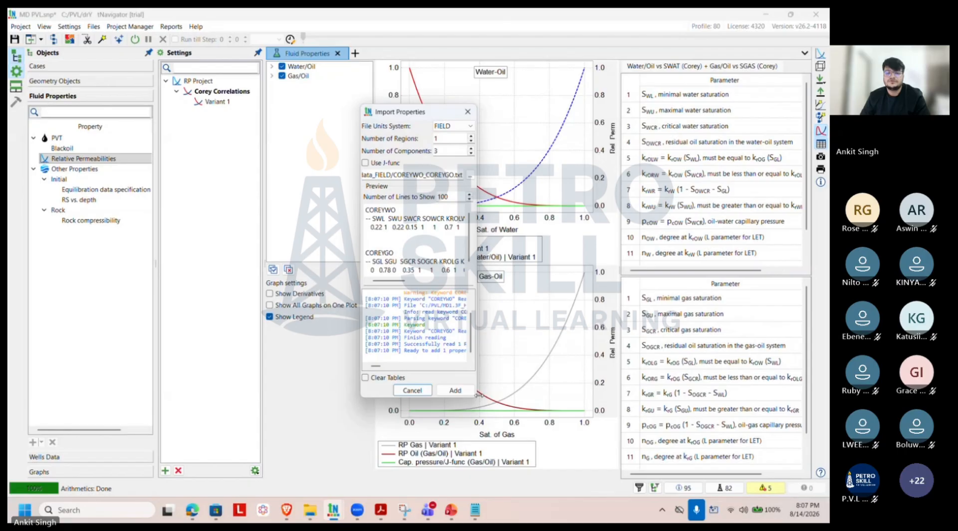
{"action": "left_click_drag", "start_coordinate": [478, 395], "coordinate": [642, 396]}
{"action": "left_click", "coordinate": [612, 391]}
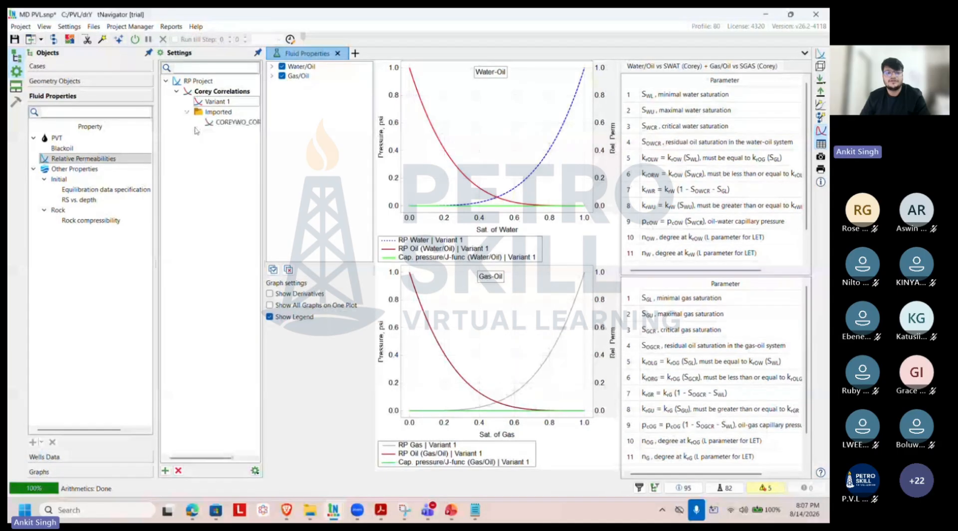
Step: Plot the imported COREYWO_COREYGO variant and hide all its Gas/Oil curves, leaving the Water/Oil curves shown
{"action": "left_click", "coordinate": [223, 123]}
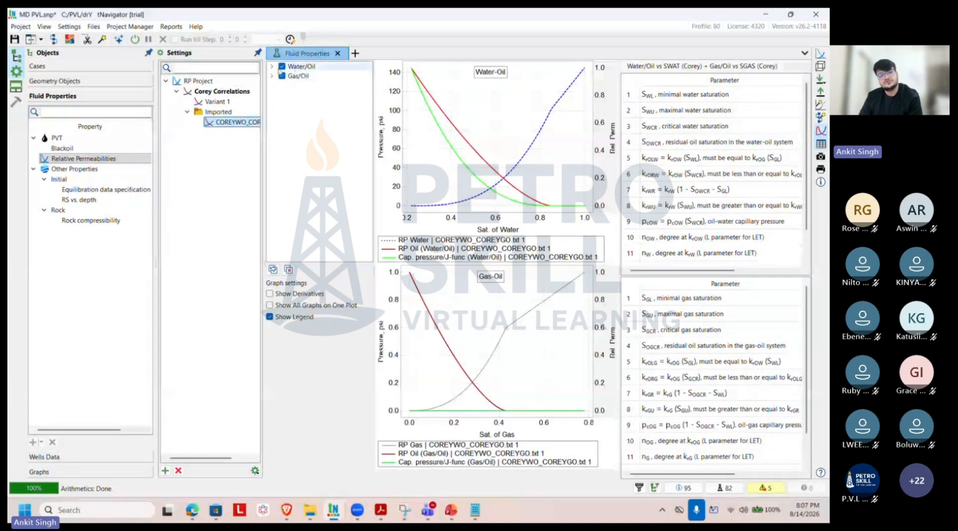
{"action": "left_click", "coordinate": [271, 68]}
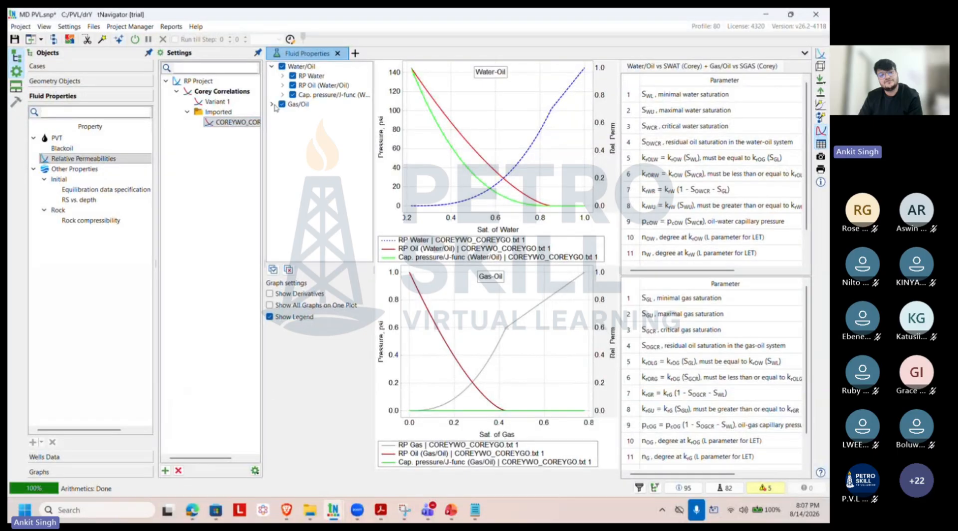
{"action": "double_click", "coordinate": [290, 104]}
{"action": "left_click", "coordinate": [282, 104]}
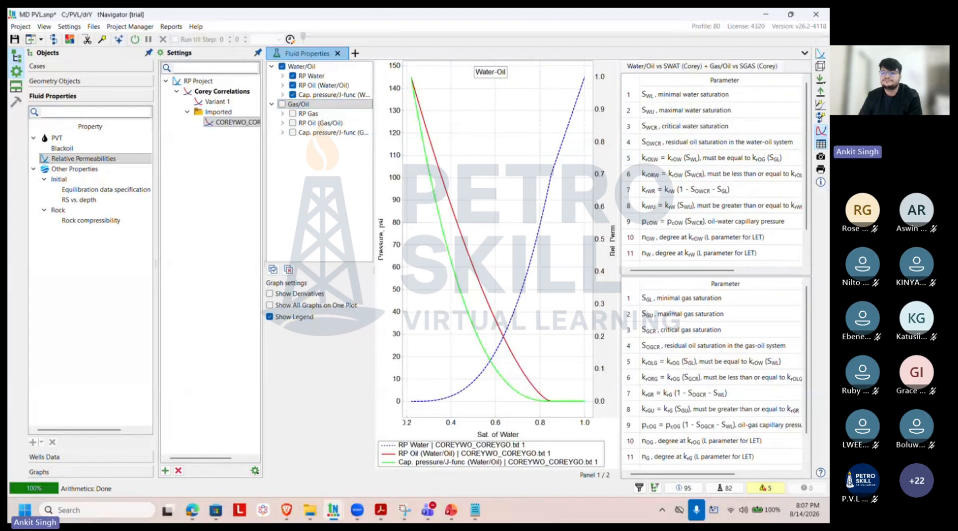
Step: Hide the parameter tables and examine the imported water-oil relative permeability and capillary pressure curves
{"action": "left_click", "coordinate": [820, 143]}
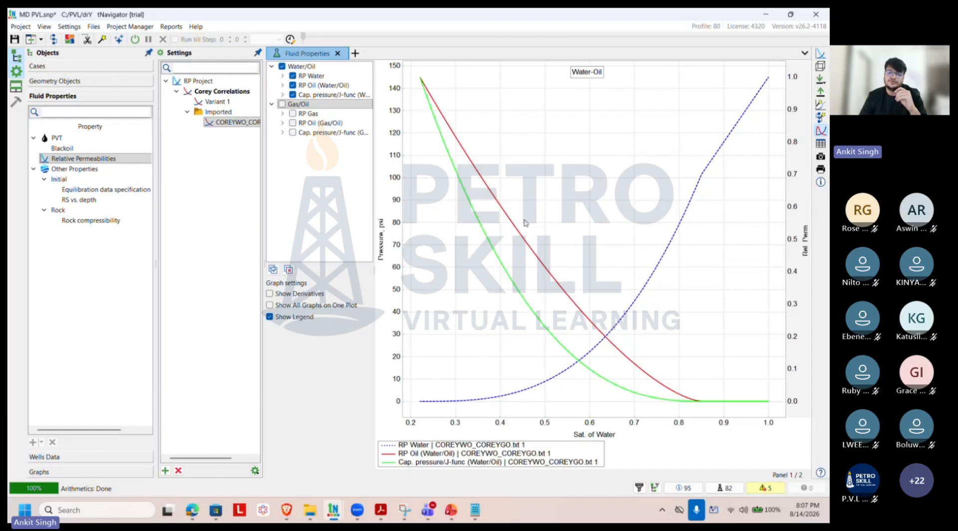
{"action": "mouse_move", "coordinate": [728, 138]}
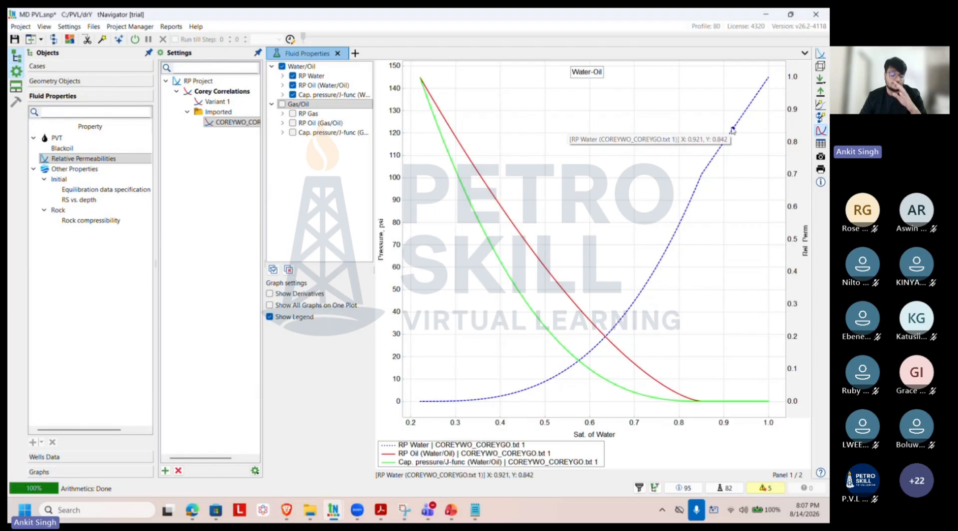
{"action": "mouse_move", "coordinate": [507, 395]}
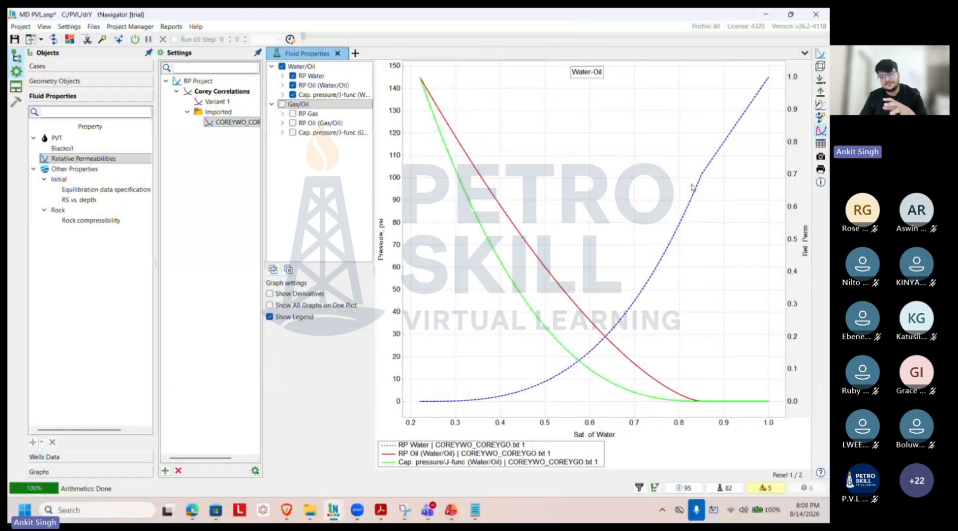
Step: Show the parameter tables again and review the imported Corey values for the water-oil and gas-oil systems
{"action": "left_click", "coordinate": [821, 144]}
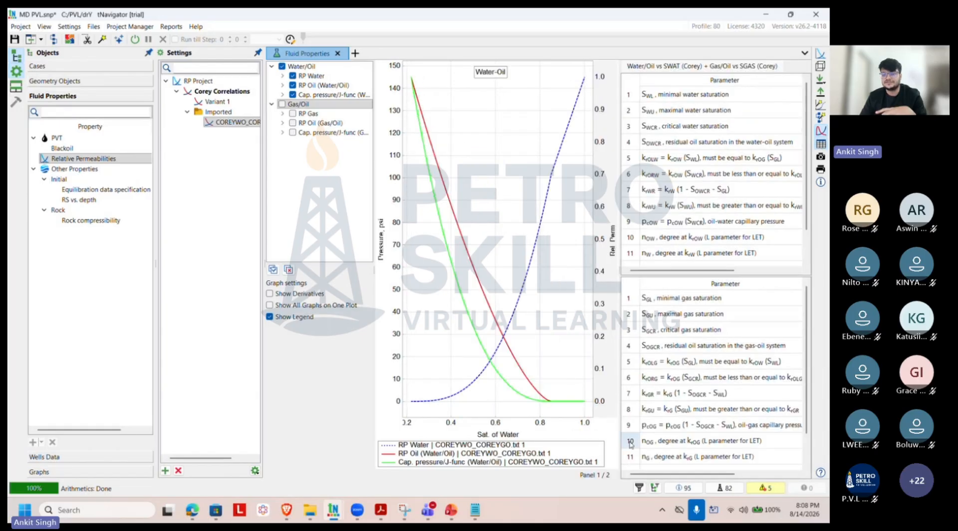
{"action": "left_click_drag", "start_coordinate": [674, 477], "coordinate": [733, 474]}
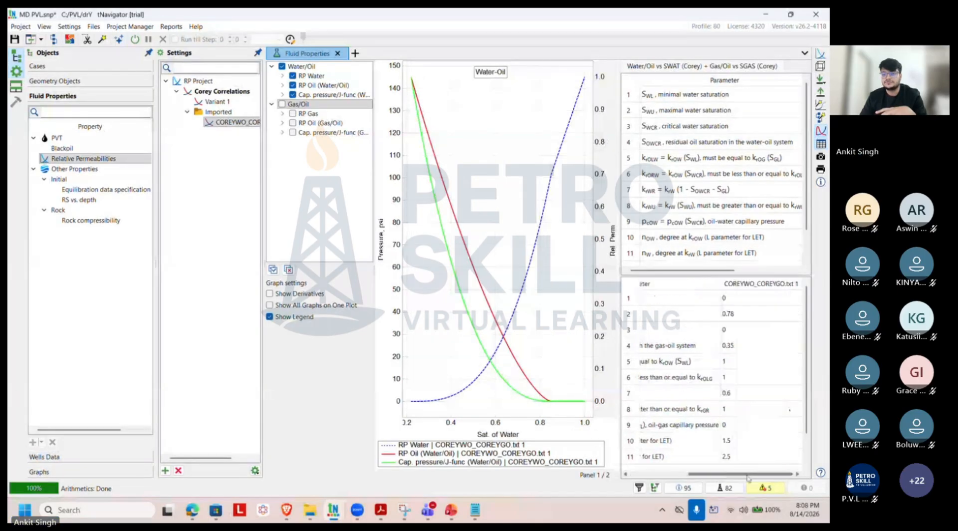
{"action": "left_click_drag", "start_coordinate": [708, 270], "coordinate": [801, 272]}
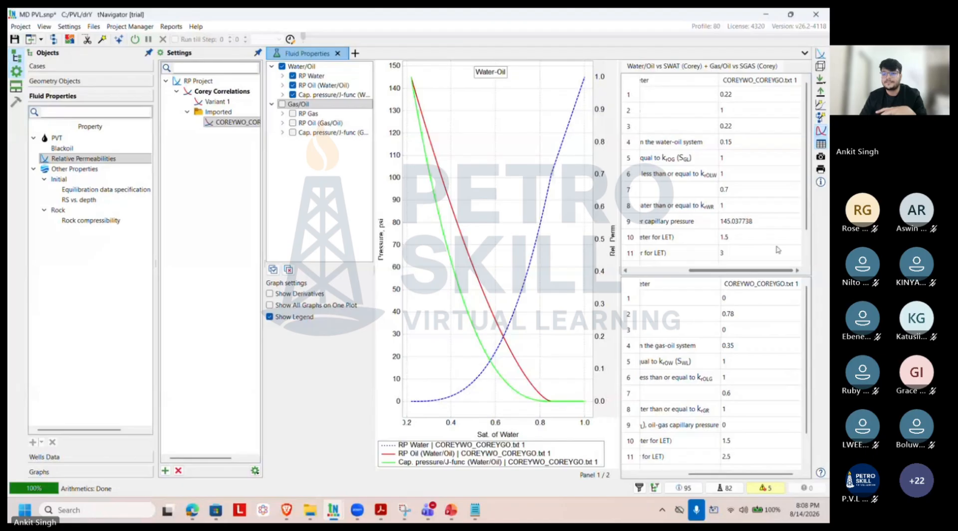
{"action": "scroll", "coordinate": [763, 254], "scroll_direction": "down", "scroll_amount": 1}
{"action": "left_click_drag", "start_coordinate": [724, 271], "coordinate": [708, 273]}
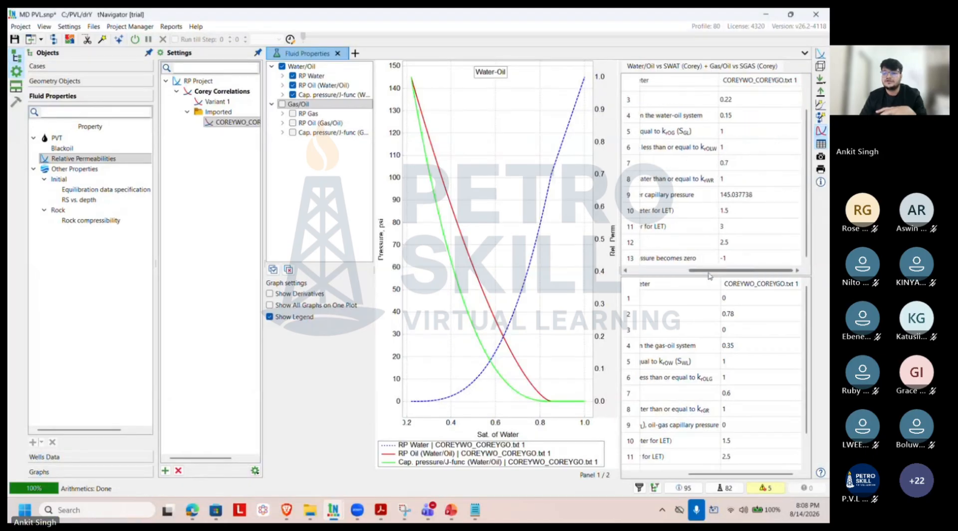
Step: Try a water Corey exponent of 2 in the imported water-oil table, and set it back to 3
{"action": "double_click", "coordinate": [730, 228]}
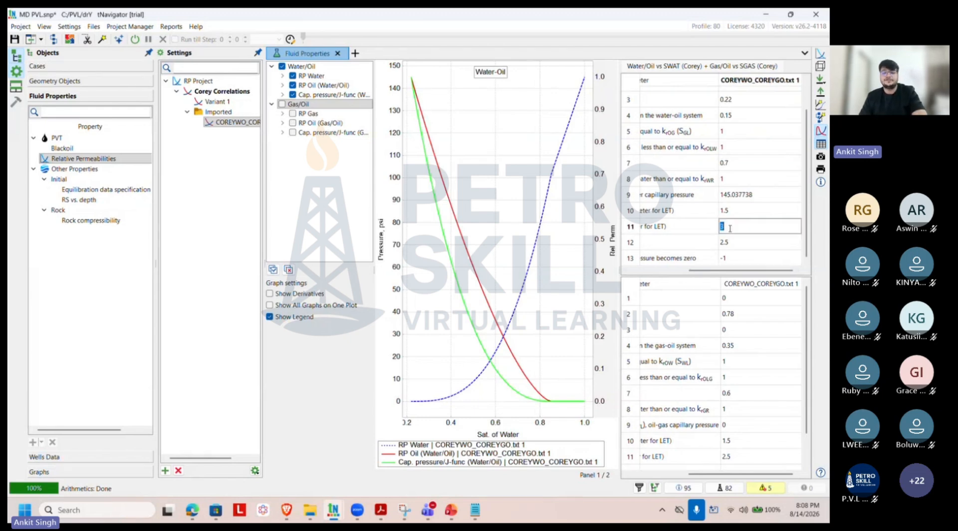
{"action": "type", "text": "2"}
{"action": "left_click", "coordinate": [737, 244]}
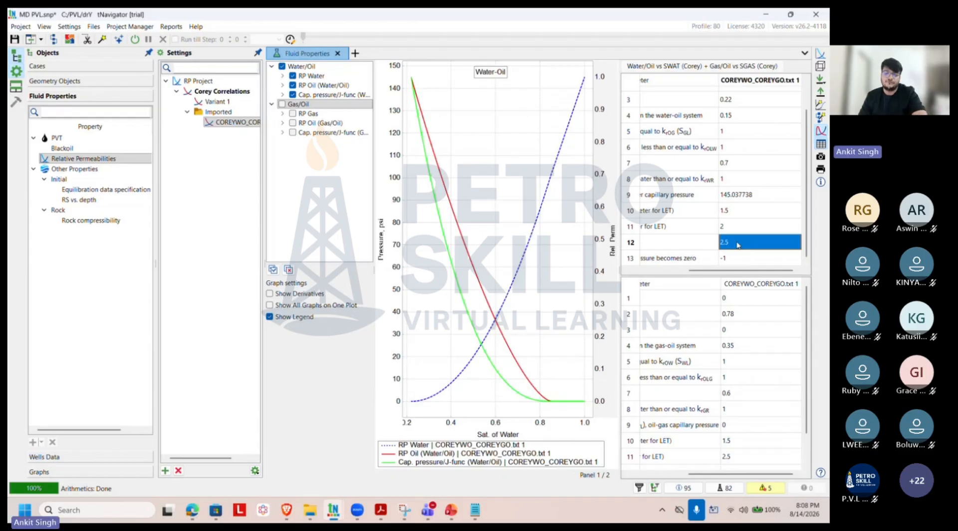
{"action": "left_click", "coordinate": [734, 227]}
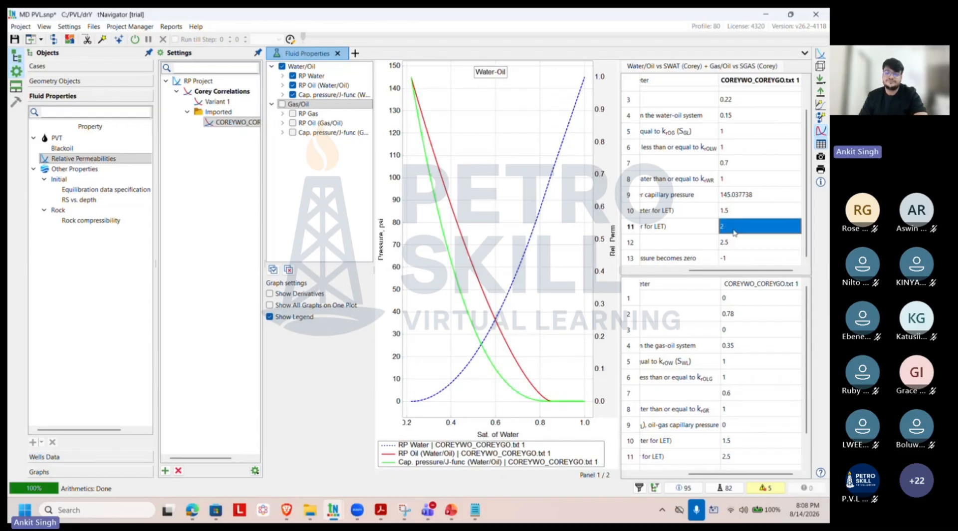
{"action": "left_click", "coordinate": [733, 229]}
{"action": "type", "text": "3"}
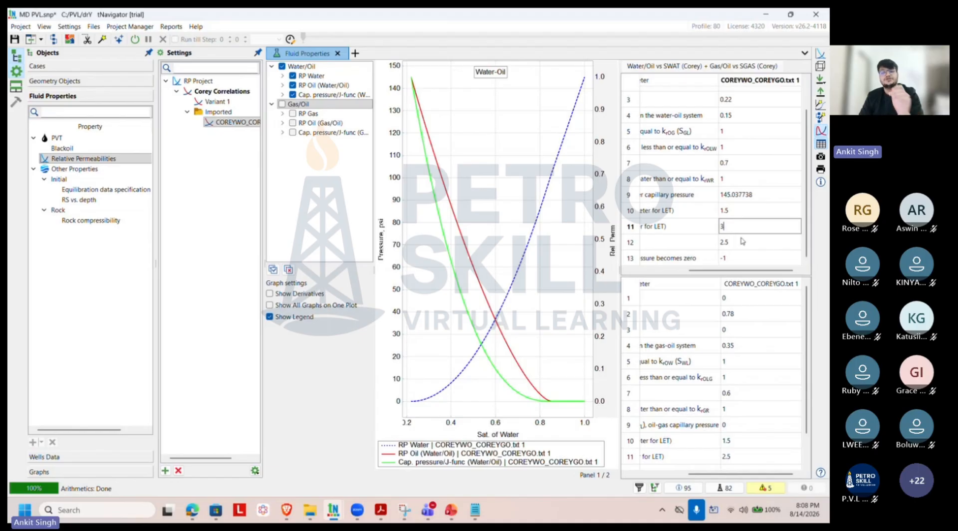
{"action": "left_click", "coordinate": [744, 242]}
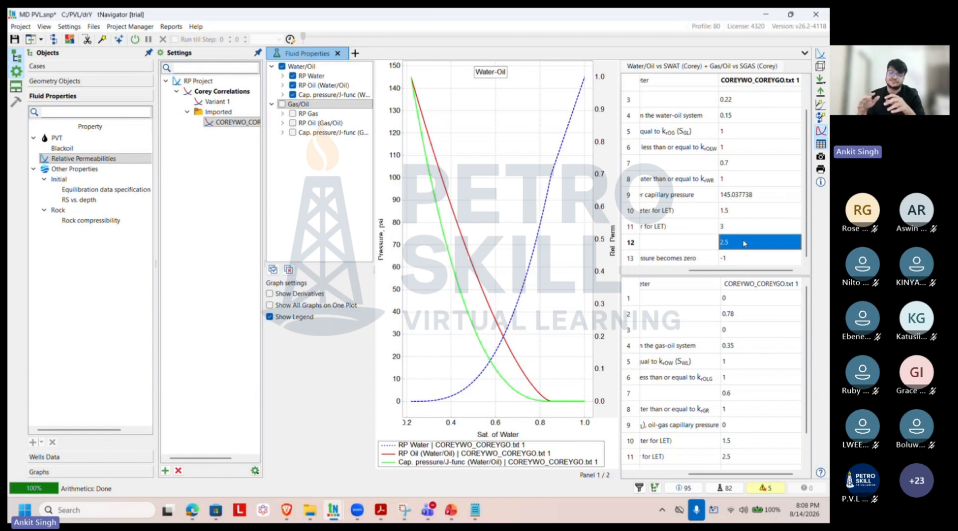
{"action": "scroll", "coordinate": [743, 243], "scroll_direction": "up", "scroll_amount": 1}
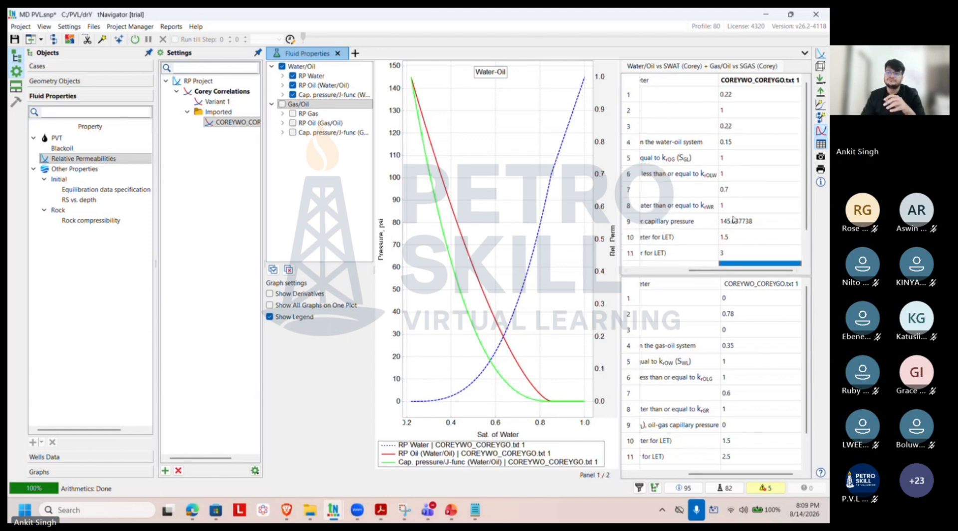
{"action": "left_click_drag", "start_coordinate": [726, 272], "coordinate": [657, 268]}
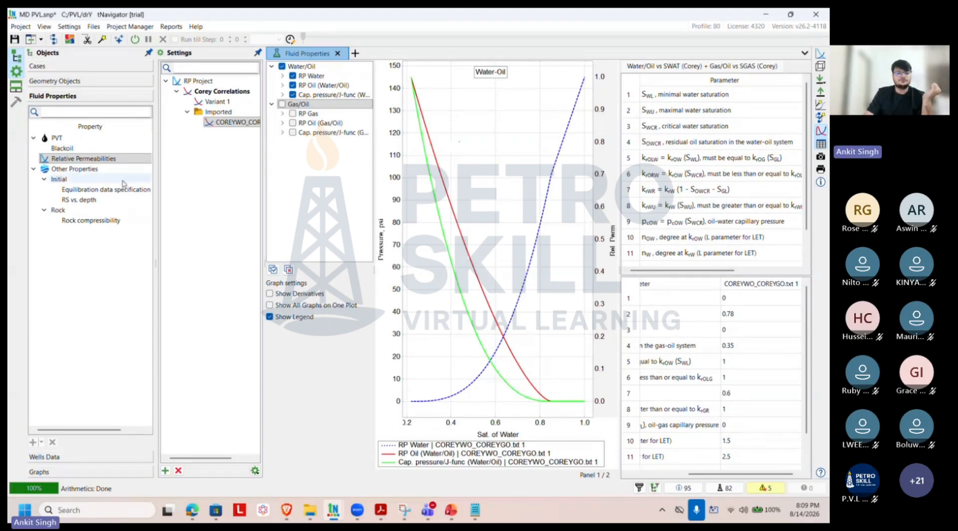
Step: Open the Equilibration data specification among the initial properties
{"action": "left_click", "coordinate": [107, 189]}
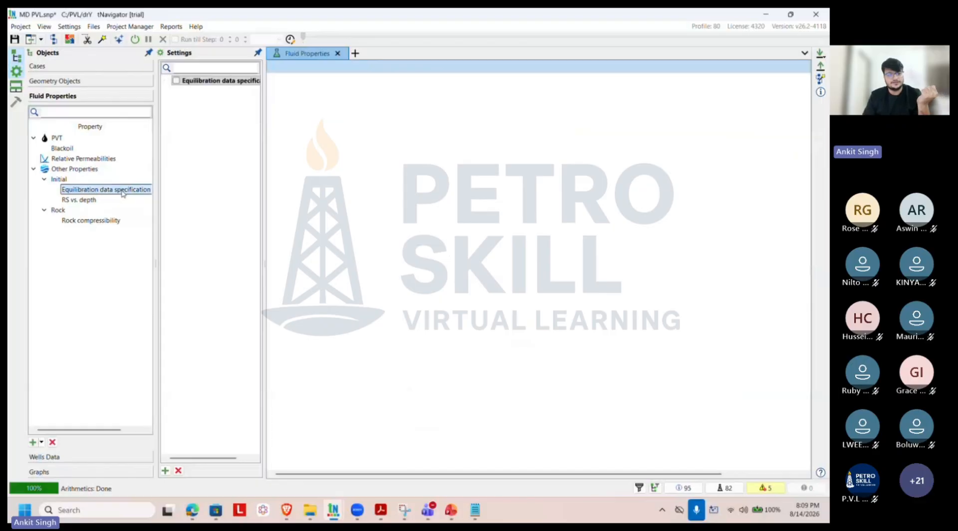
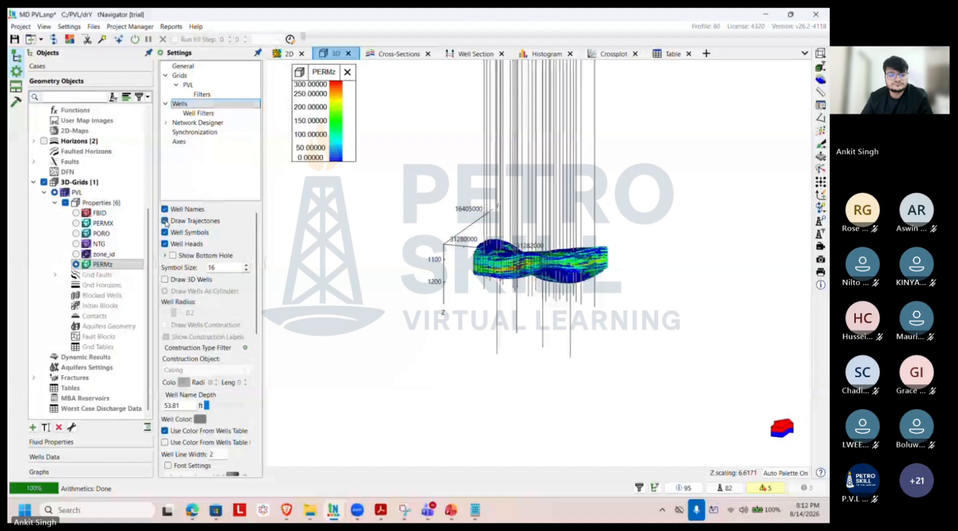
Step: Enable cutting of well trajectories by depth in the 3D view's well settings, keeping the Default marker set
{"action": "scroll", "coordinate": [185, 351], "scroll_direction": "down", "scroll_amount": 3}
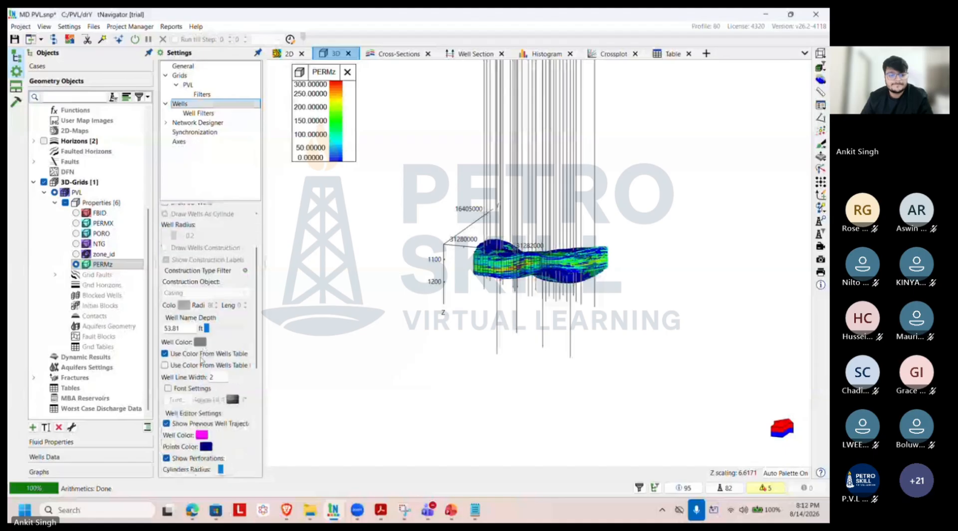
{"action": "scroll", "coordinate": [172, 355], "scroll_direction": "down", "scroll_amount": 6}
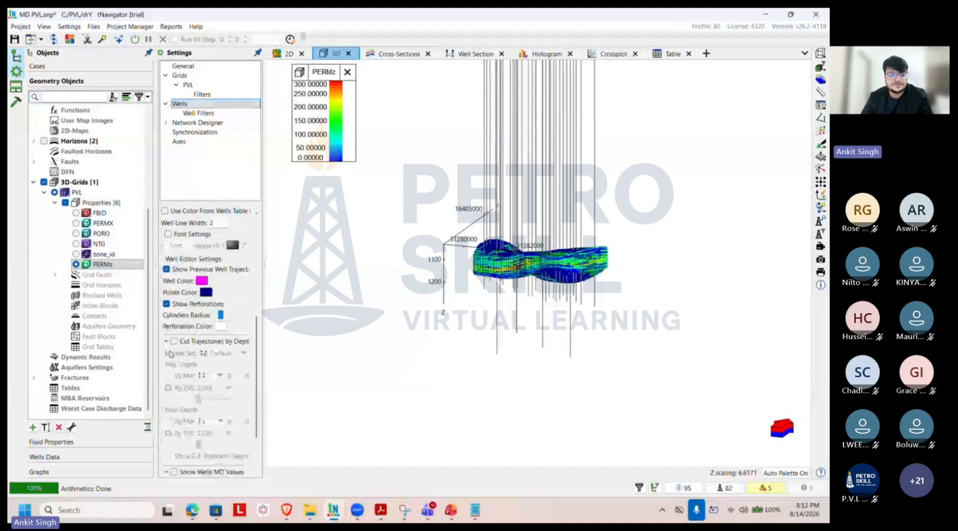
{"action": "left_click", "coordinate": [174, 341]}
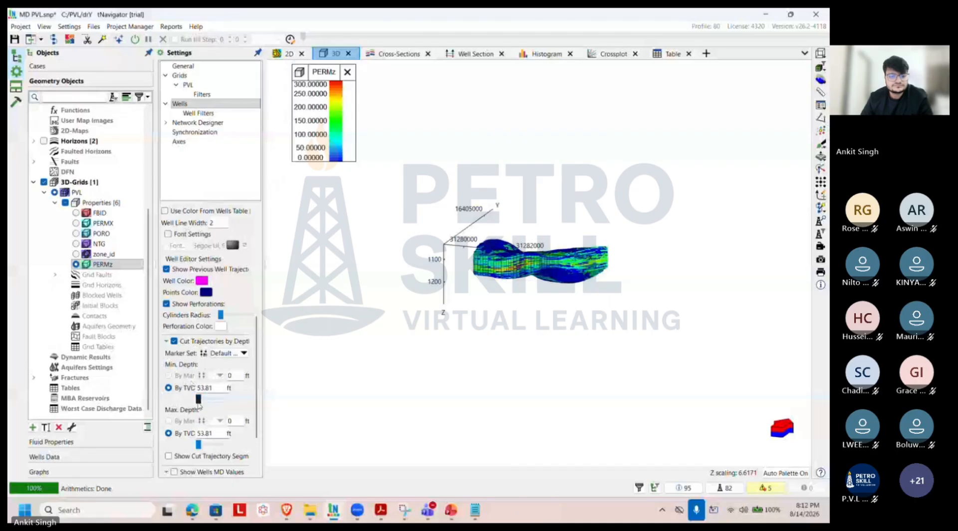
{"action": "left_click", "coordinate": [174, 341]}
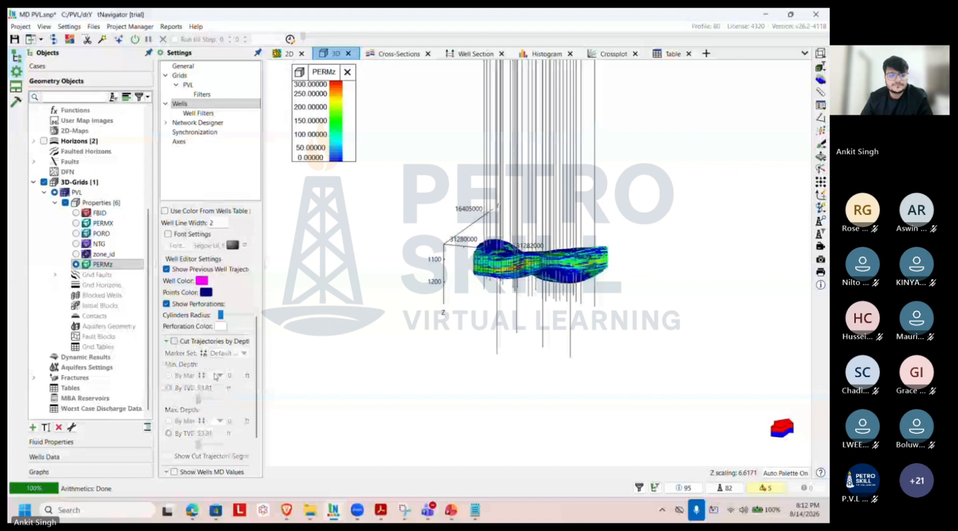
{"action": "scroll", "coordinate": [216, 376], "scroll_direction": "down", "scroll_amount": 2}
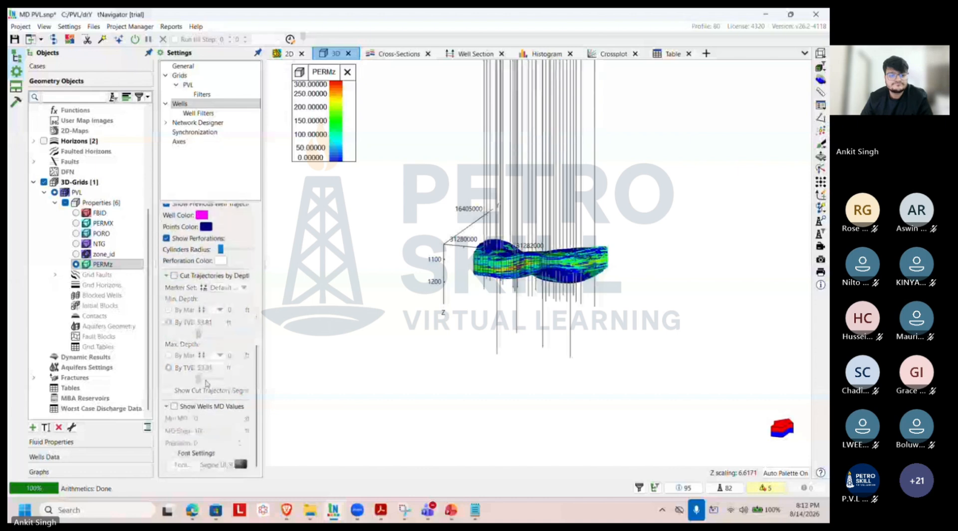
{"action": "left_click", "coordinate": [174, 276]}
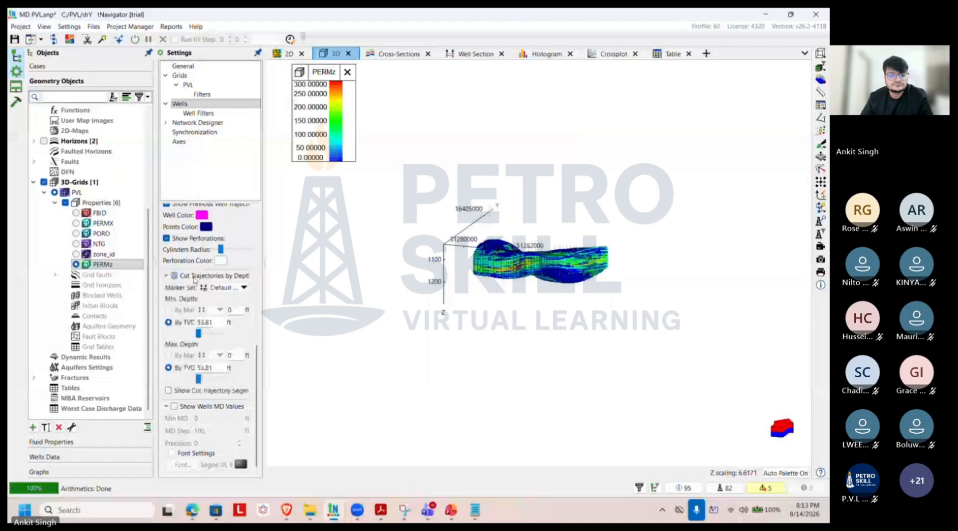
{"action": "left_click", "coordinate": [230, 288]}
{"action": "left_click", "coordinate": [227, 298]}
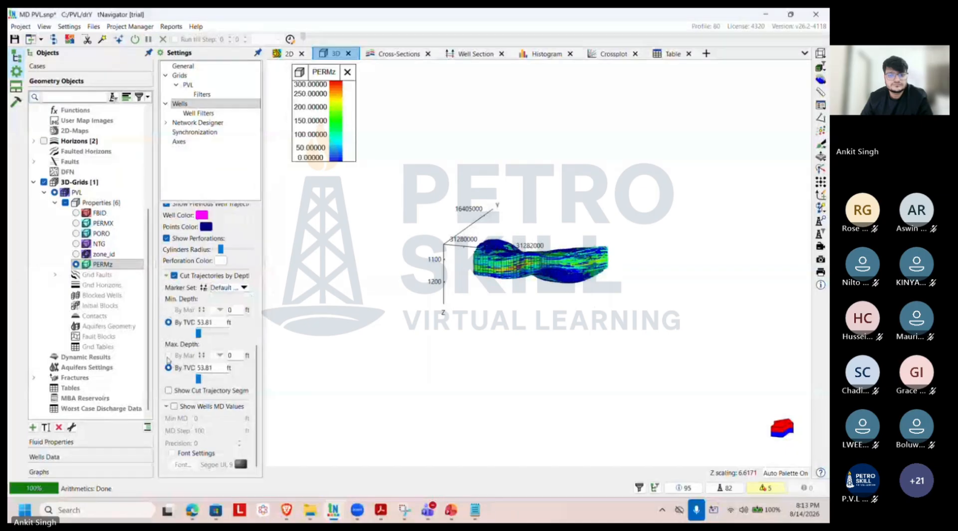
Step: Examine the PERMz grid and wells obliquely and from above in 3D, and check the well symbol display settings
{"action": "left_click_drag", "start_coordinate": [595, 325], "coordinate": [572, 304]}
{"action": "scroll", "coordinate": [148, 229], "scroll_direction": "up", "scroll_amount": 5}
{"action": "scroll", "coordinate": [210, 229], "scroll_direction": "up", "scroll_amount": 3}
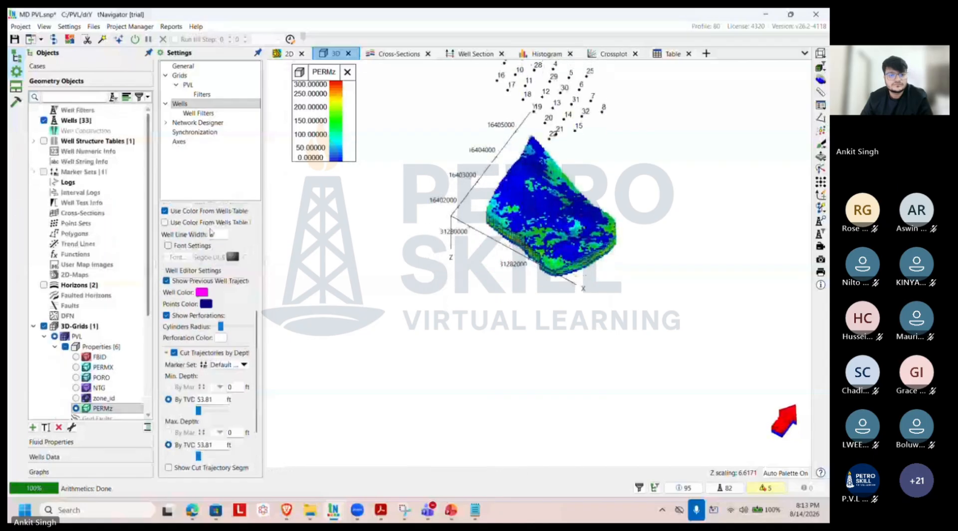
{"action": "scroll", "coordinate": [210, 231], "scroll_direction": "up", "scroll_amount": 5}
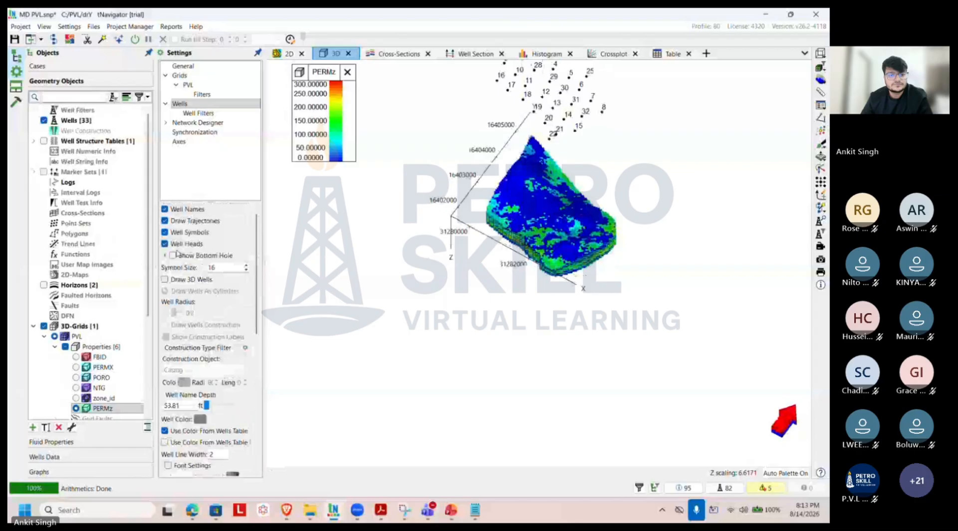
{"action": "left_click", "coordinate": [165, 232]}
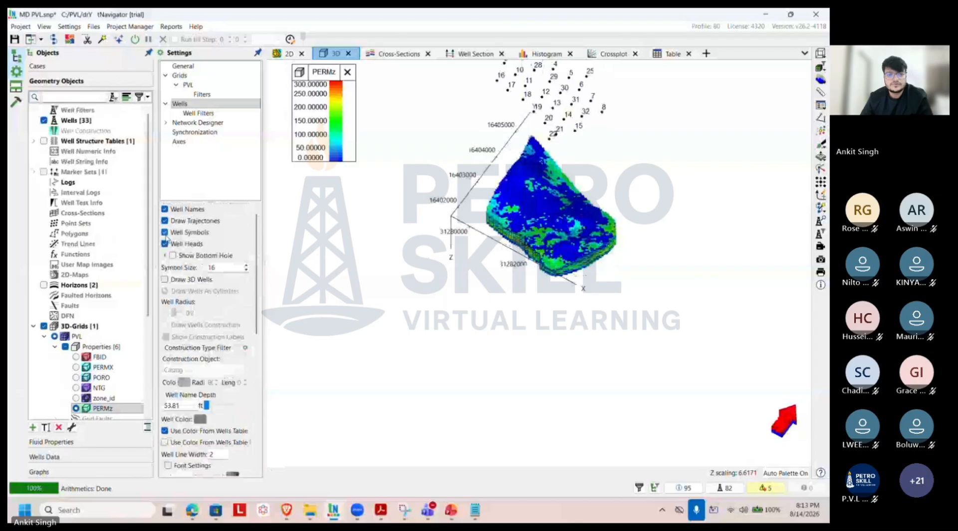
{"action": "left_click_drag", "start_coordinate": [574, 235], "coordinate": [577, 266]}
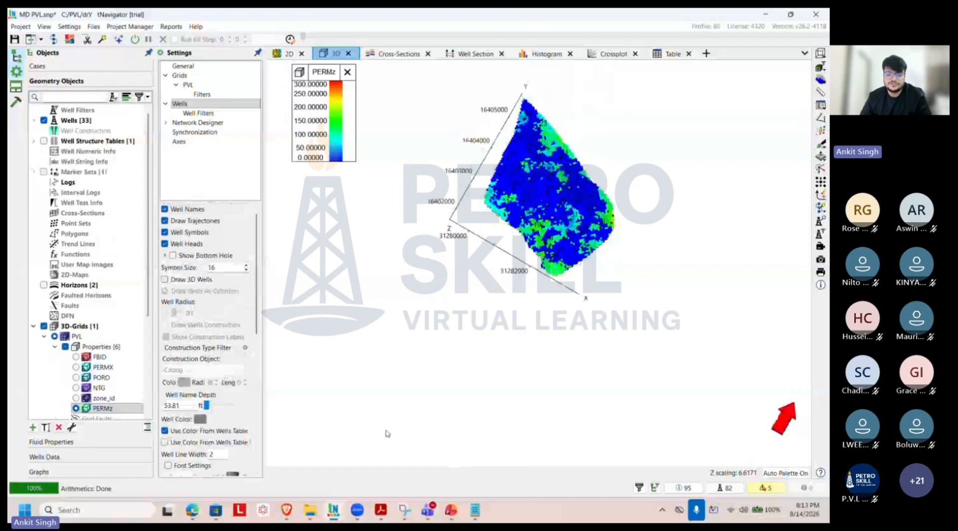
Step: Switch to the Teams meeting, look through the participant pages, and return to tNavigator
{"action": "mouse_move", "coordinate": [428, 511]}
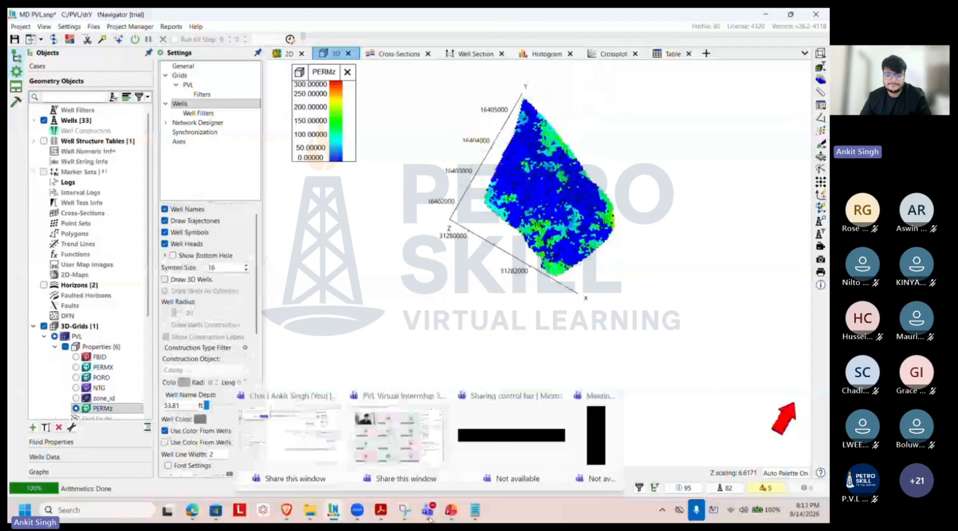
{"action": "left_click", "coordinate": [426, 440]}
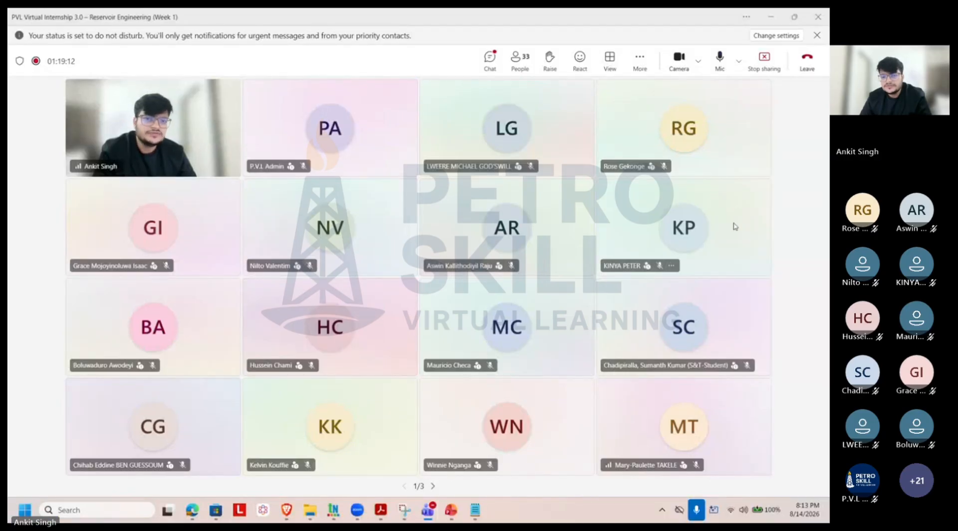
{"action": "left_click", "coordinate": [432, 486]}
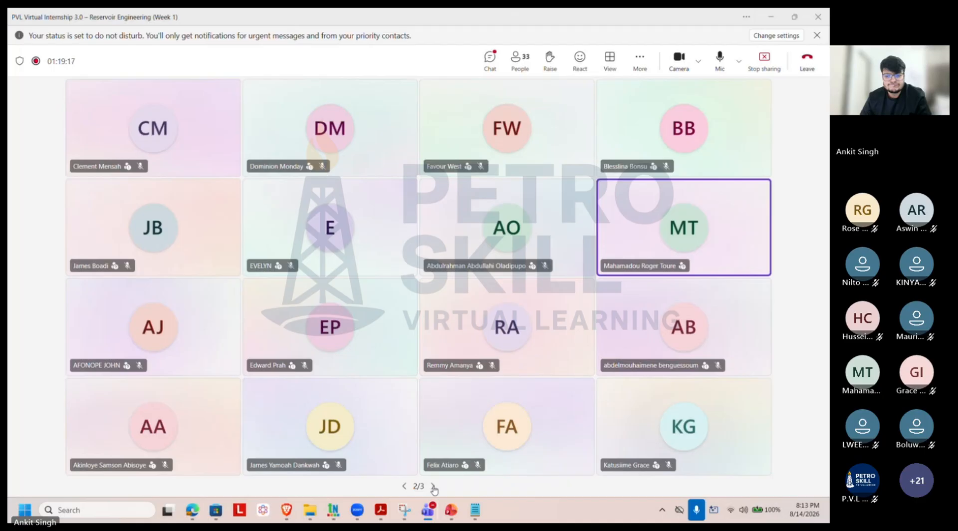
{"action": "left_click", "coordinate": [433, 486]}
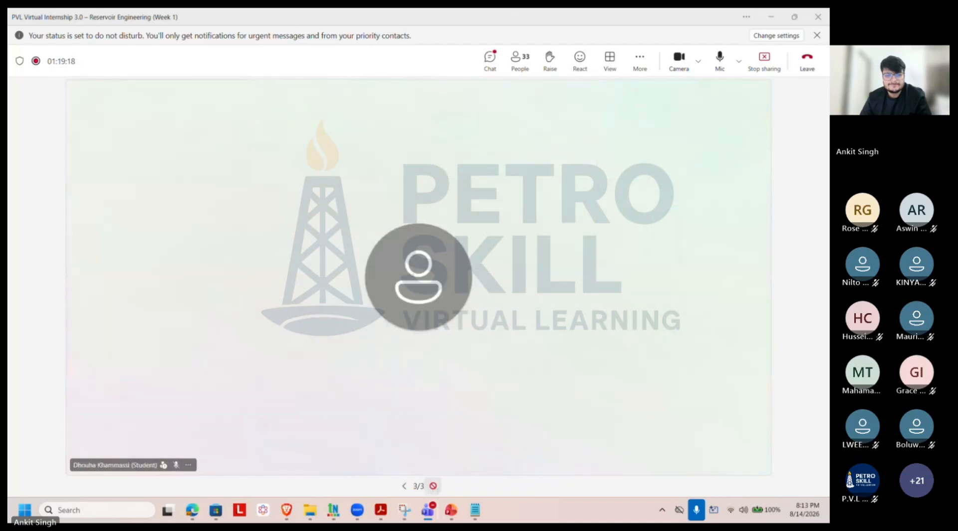
{"action": "left_click", "coordinate": [404, 485]}
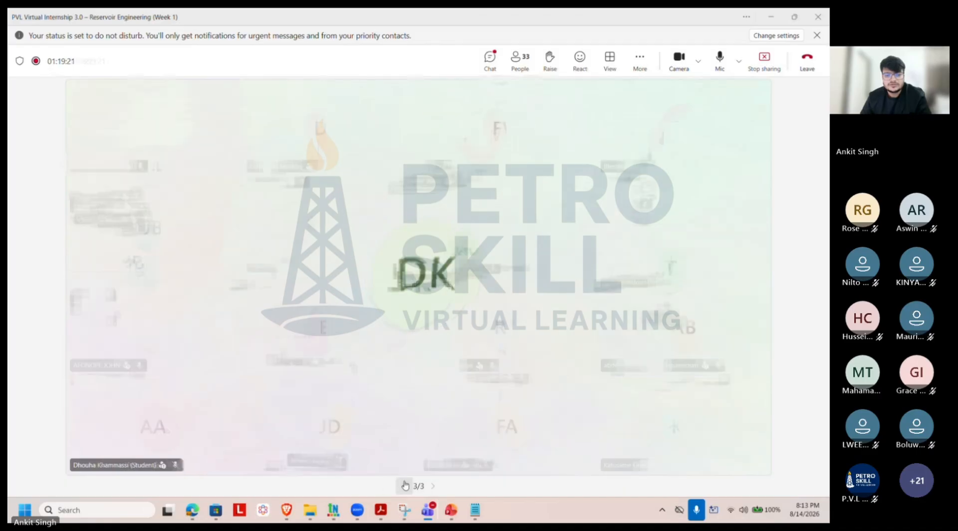
{"action": "left_click", "coordinate": [404, 486]}
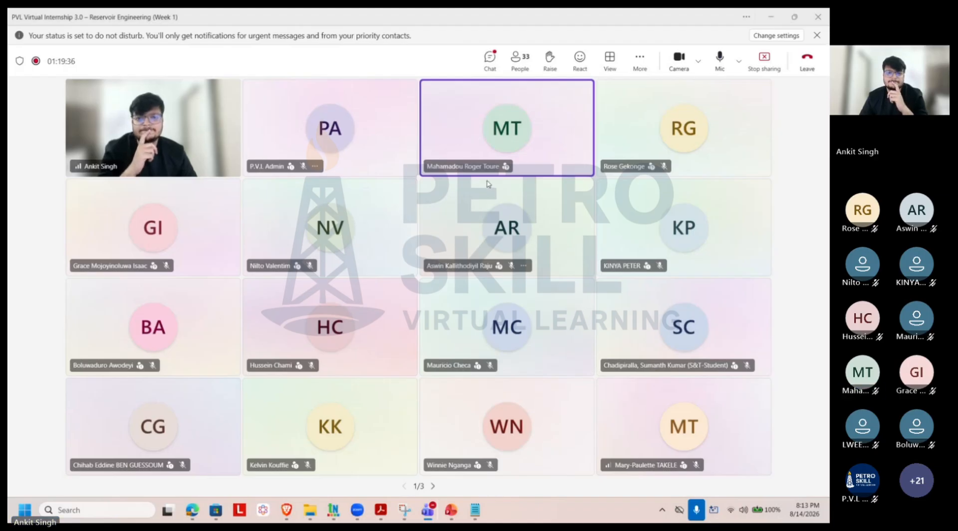
{"action": "key", "text": "ctrl+shift+m"}
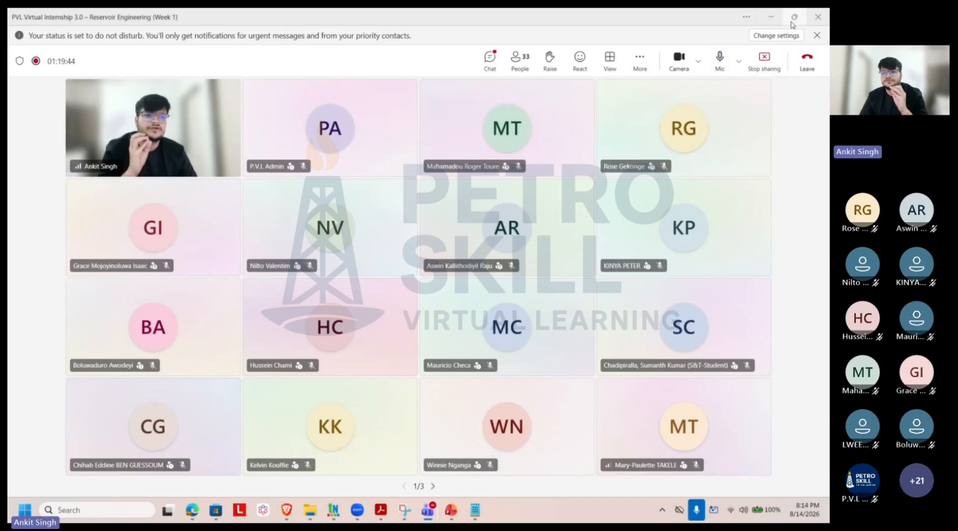
{"action": "left_click", "coordinate": [772, 16]}
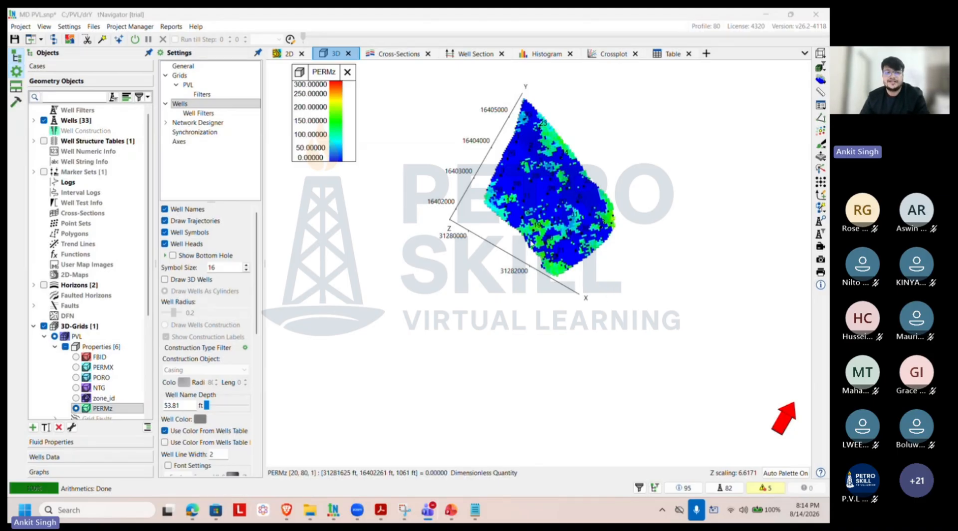
{"action": "scroll", "coordinate": [531, 242], "scroll_direction": "up", "scroll_amount": 2}
{"action": "scroll", "coordinate": [530, 241], "scroll_direction": "up", "scroll_amount": 2}
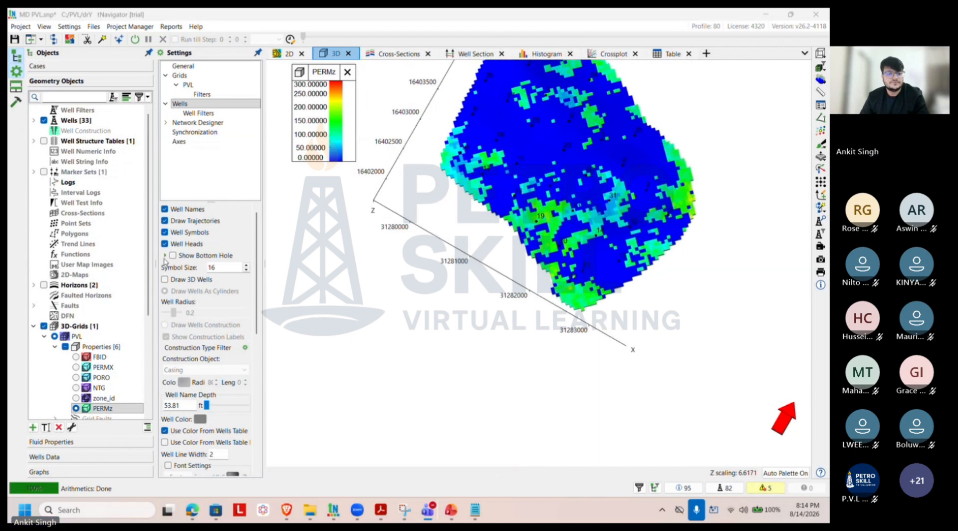
{"action": "scroll", "coordinate": [97, 414], "scroll_direction": "down", "scroll_amount": 2}
Step: Create a well production table in the wells data with the name Well Production Table 1
{"action": "left_click", "coordinate": [76, 455]}
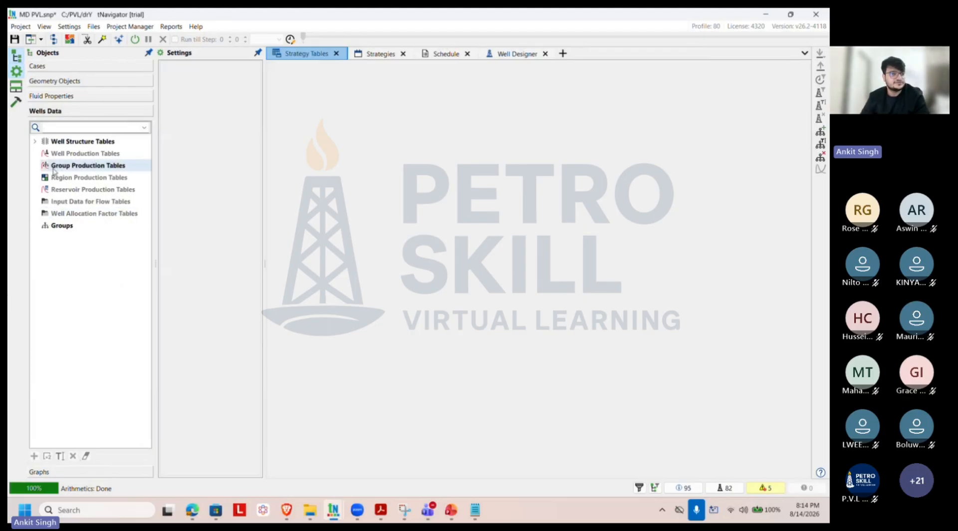
{"action": "left_click", "coordinate": [82, 154]}
{"action": "left_click", "coordinate": [370, 55]}
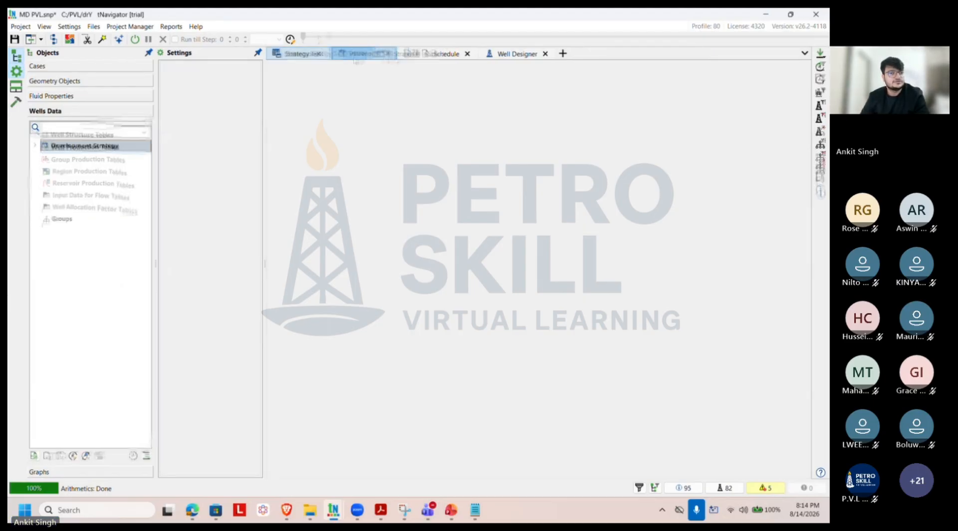
{"action": "left_click", "coordinate": [315, 54]}
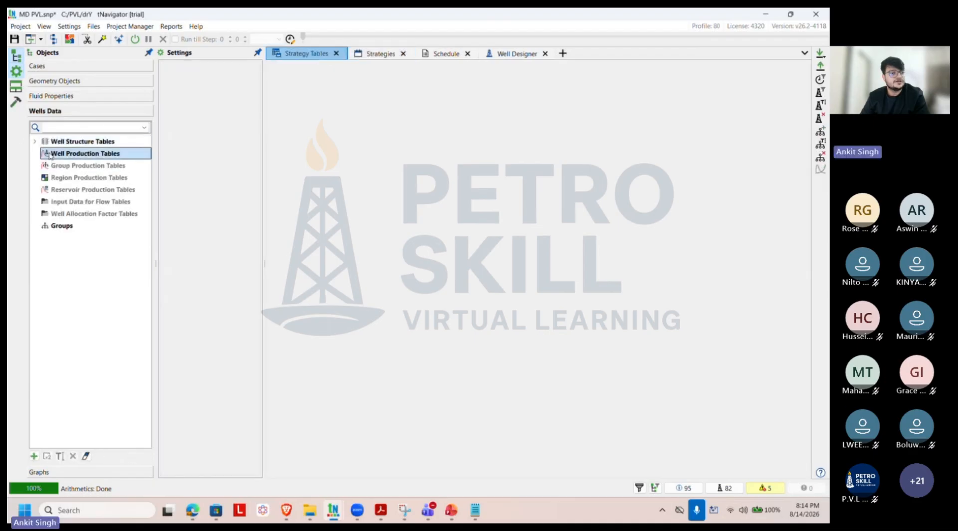
{"action": "right_click", "coordinate": [48, 155]}
{"action": "left_click", "coordinate": [57, 158]}
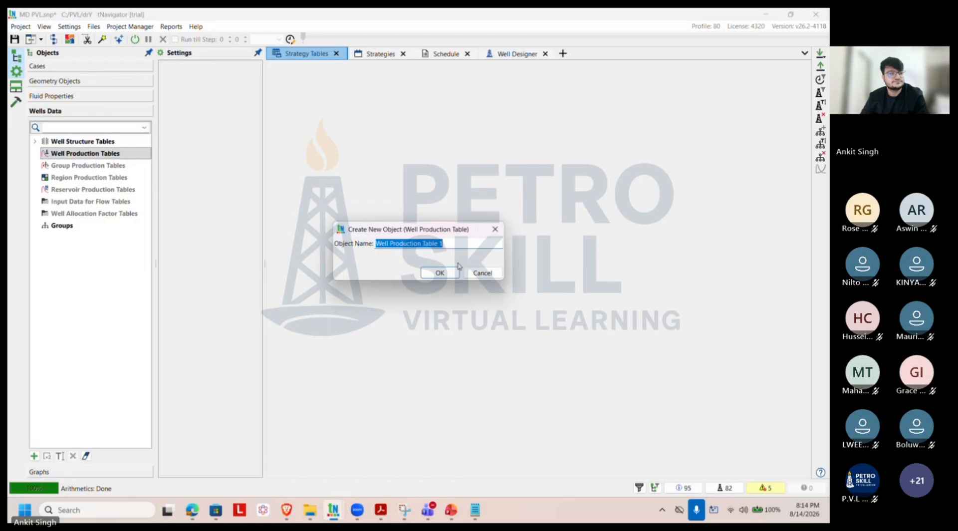
{"action": "left_click", "coordinate": [439, 273]}
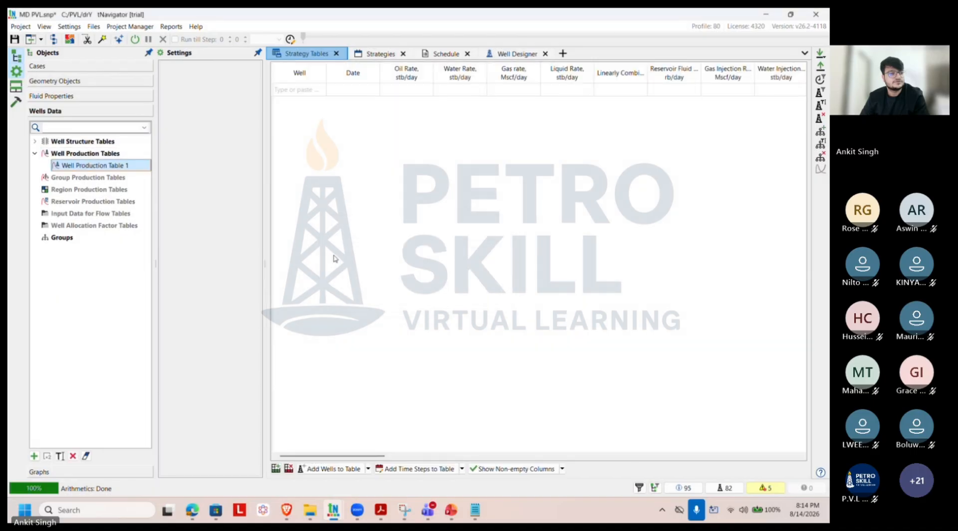
Step: Start a well production table import into Well Production Table 1 and load kaz history.txt from GeologyKazdata_FIELD
{"action": "right_click", "coordinate": [110, 168]}
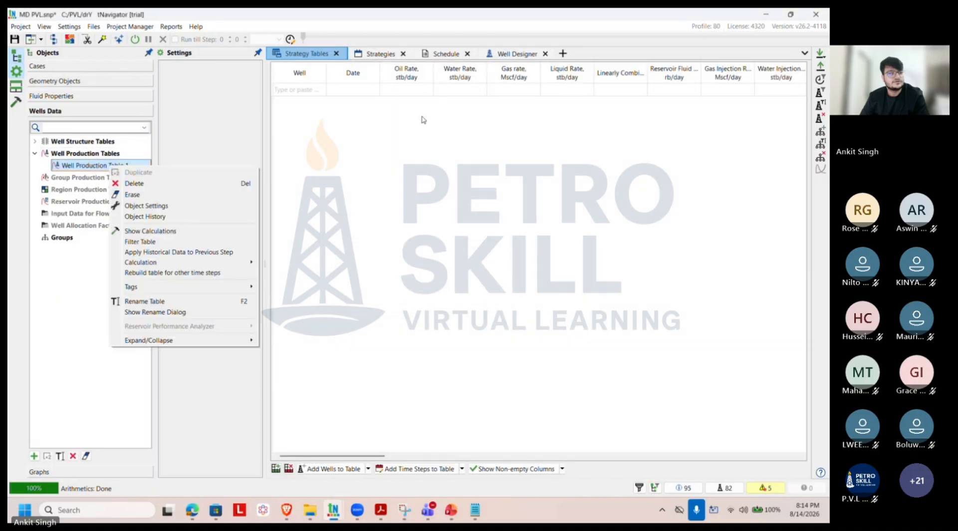
{"action": "left_click", "coordinate": [822, 53]}
{"action": "left_click", "coordinate": [718, 56]}
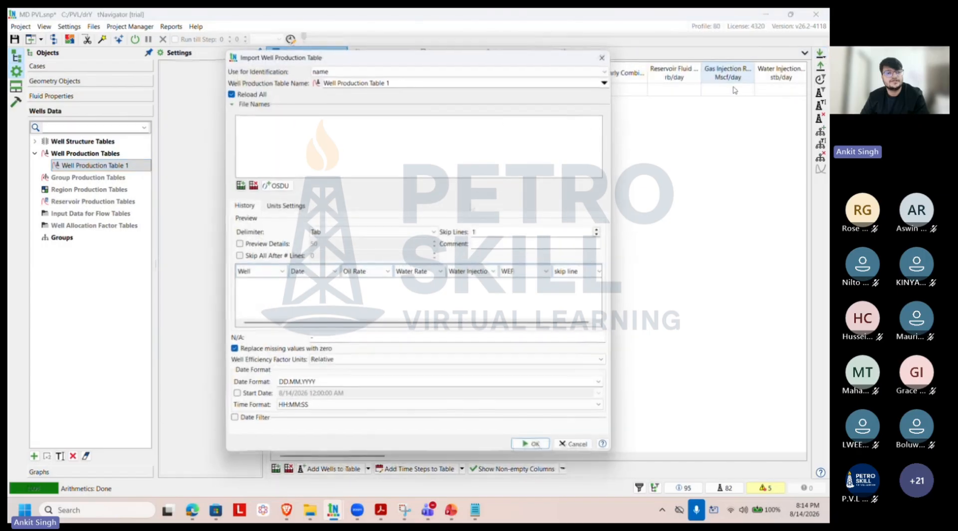
{"action": "left_click", "coordinate": [239, 185]}
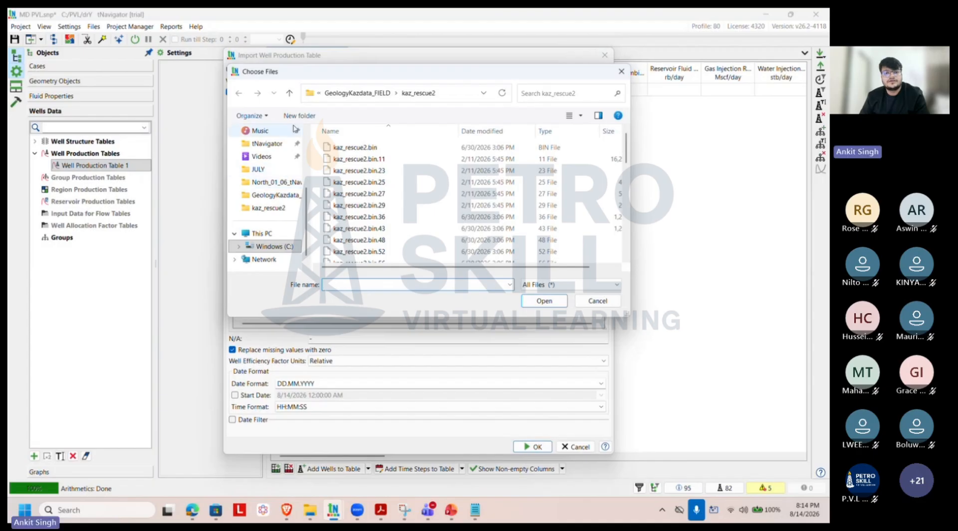
{"action": "left_click", "coordinate": [357, 93]}
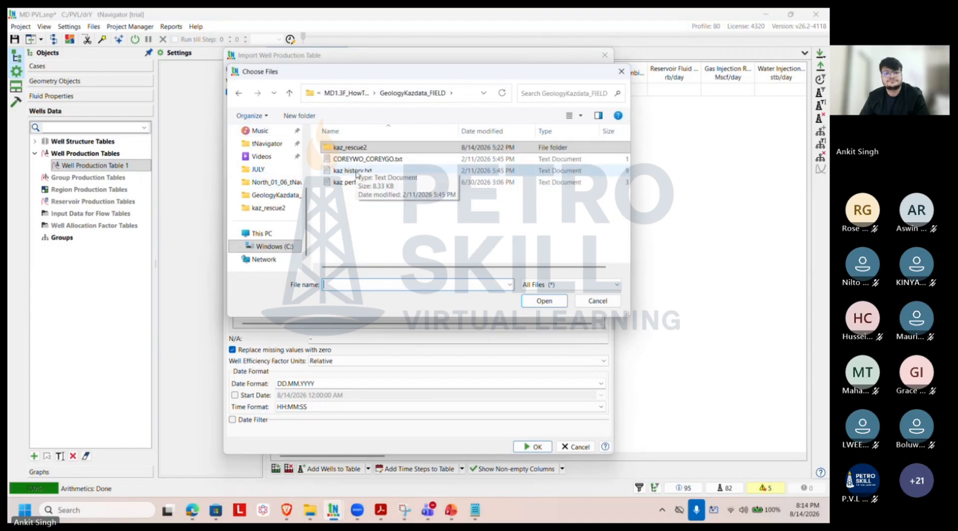
{"action": "left_click", "coordinate": [355, 171]}
{"action": "left_click", "coordinate": [552, 302]}
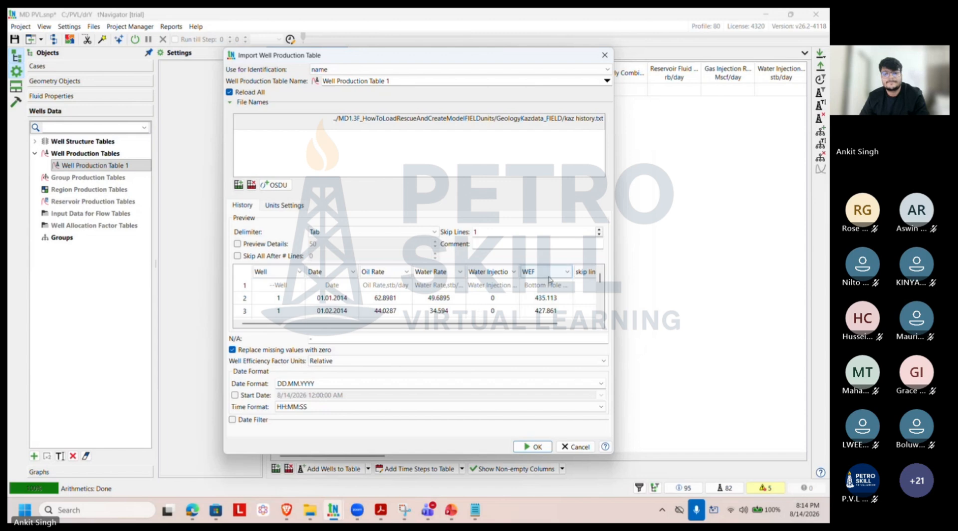
Step: Import the history with the column after water injection read as Bottom Hole Pressure, and show only the table's non-empty columns
{"action": "left_click", "coordinate": [549, 279]}
{"action": "left_click", "coordinate": [550, 336]}
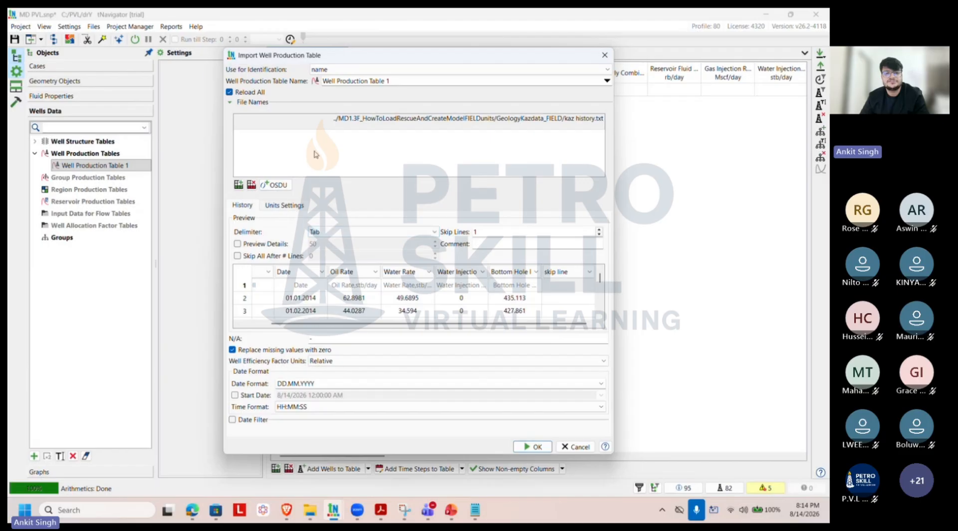
{"action": "left_click", "coordinate": [533, 447]}
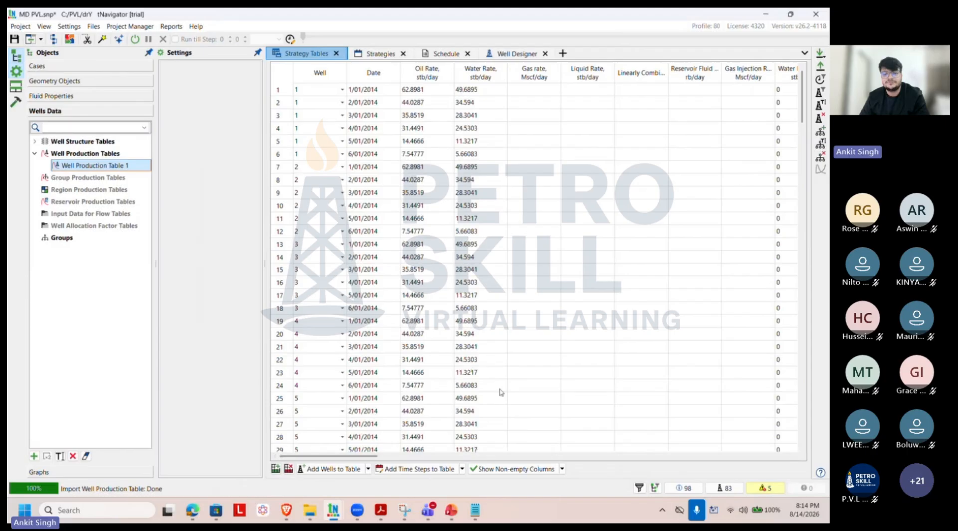
{"action": "left_click", "coordinate": [496, 470]}
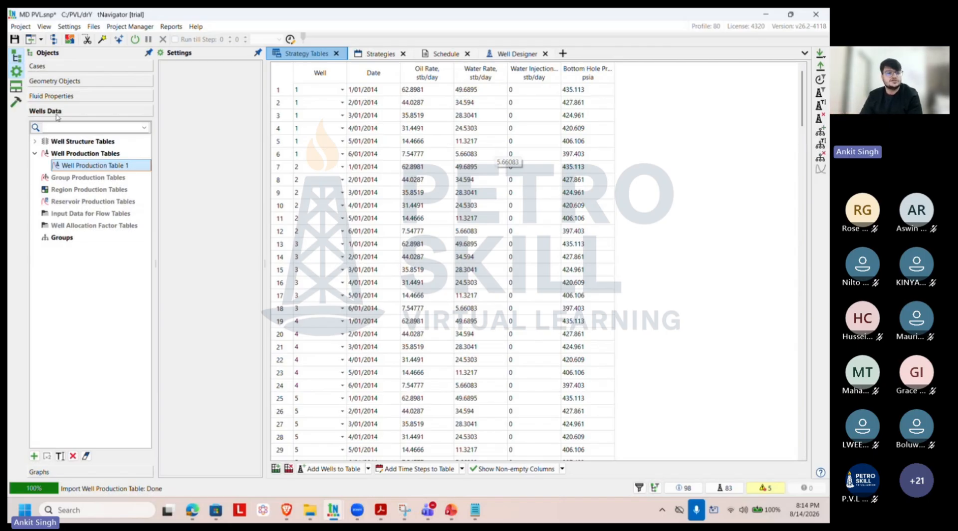
Step: Start a one-table well events import into the Well Structure table and load kaz perf.txt from GeologyKazdata_FIELD
{"action": "left_click", "coordinate": [35, 142]}
{"action": "left_click", "coordinate": [83, 153]}
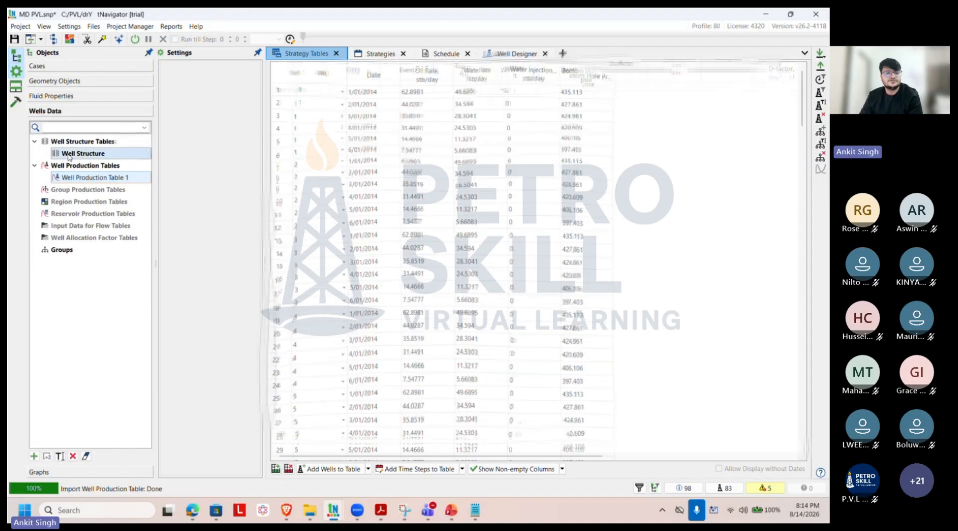
{"action": "left_click", "coordinate": [820, 54]}
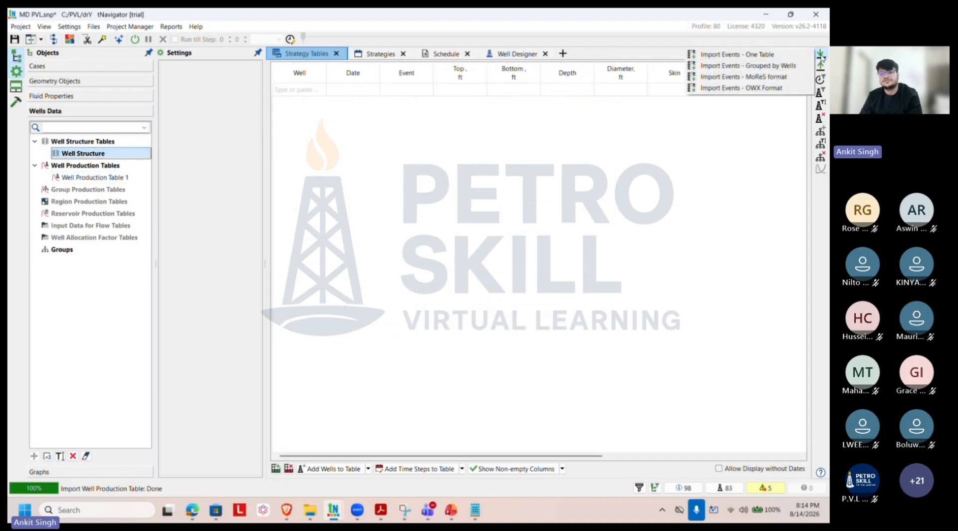
{"action": "left_click", "coordinate": [779, 58]}
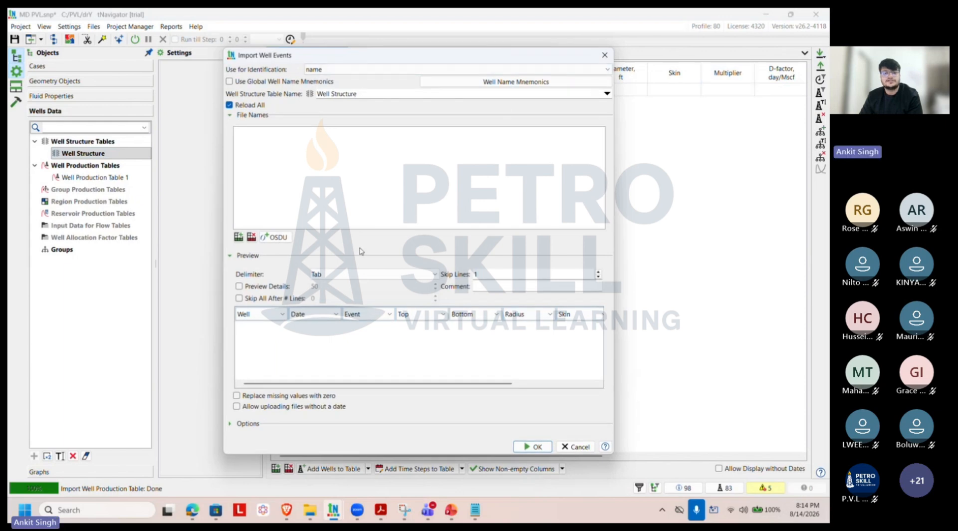
{"action": "left_click", "coordinate": [239, 236]}
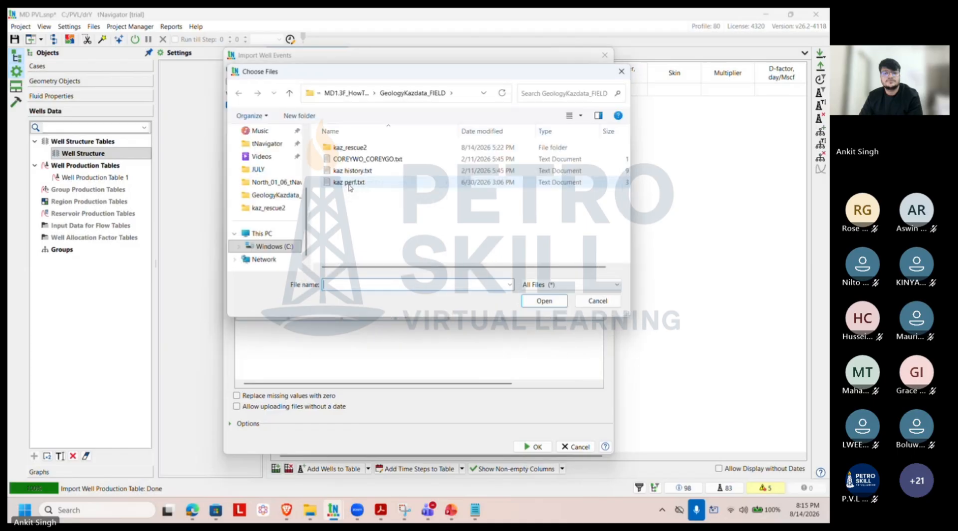
{"action": "left_click", "coordinate": [349, 184]}
{"action": "left_click", "coordinate": [546, 304]}
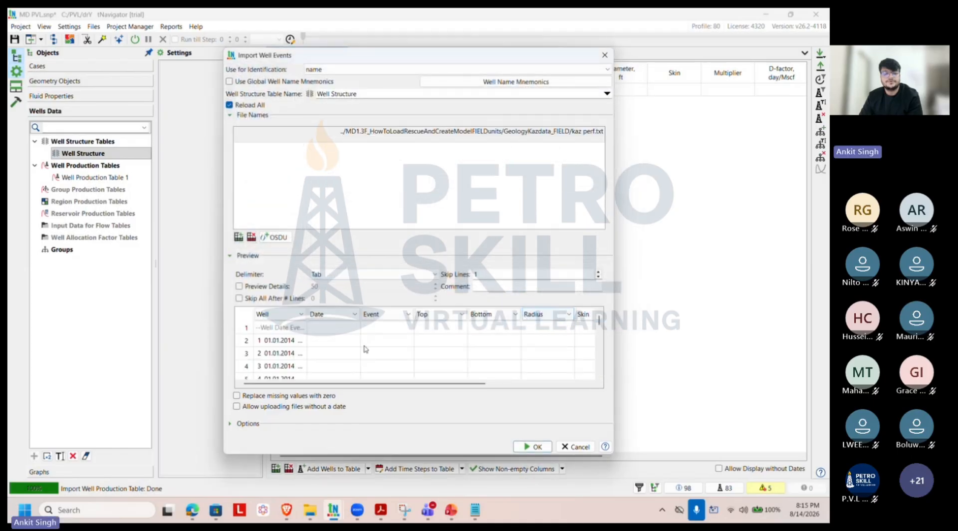
Step: Import the perforation events into the Well Structure table with All spaces as the delimiter, and look through the imported rows
{"action": "left_click", "coordinate": [349, 278]}
{"action": "left_click", "coordinate": [346, 292]}
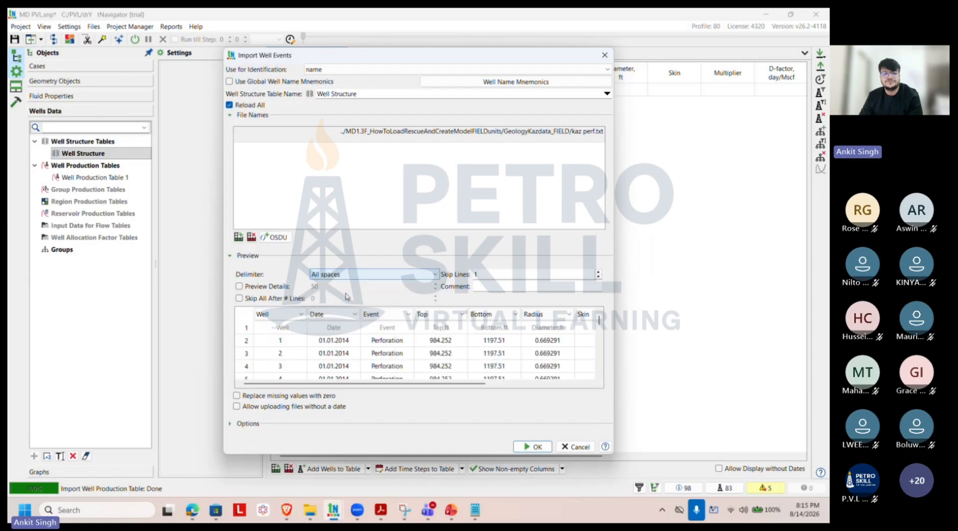
{"action": "scroll", "coordinate": [509, 344], "scroll_direction": "down", "scroll_amount": 10}
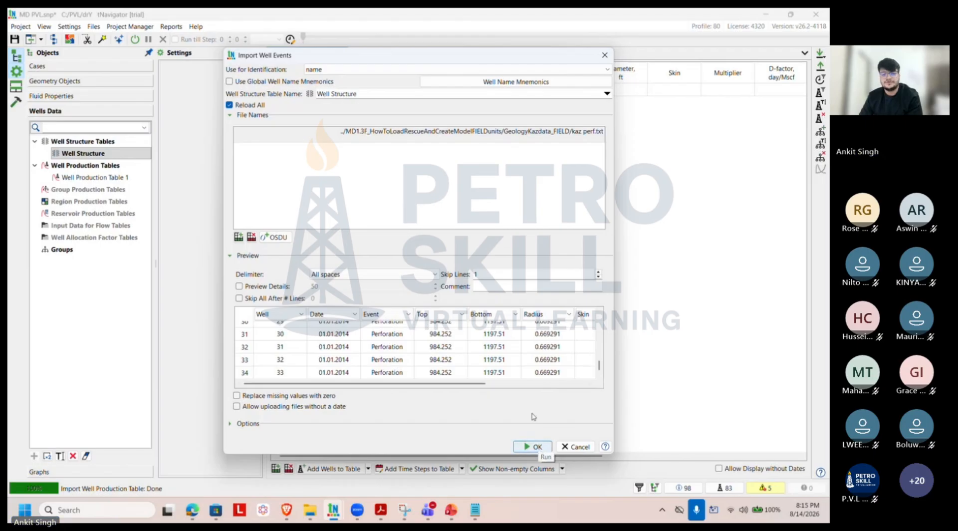
{"action": "left_click", "coordinate": [534, 445]}
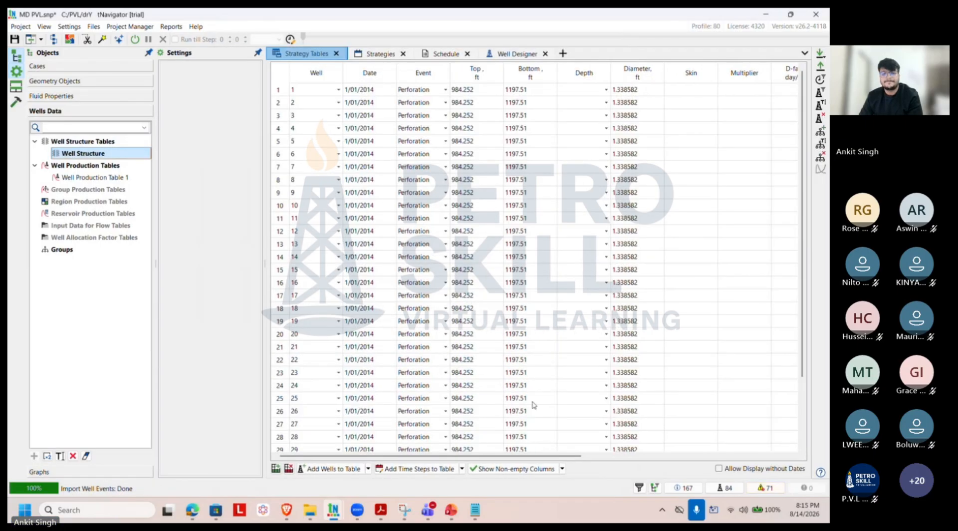
{"action": "scroll", "coordinate": [566, 261], "scroll_direction": "down", "scroll_amount": 2}
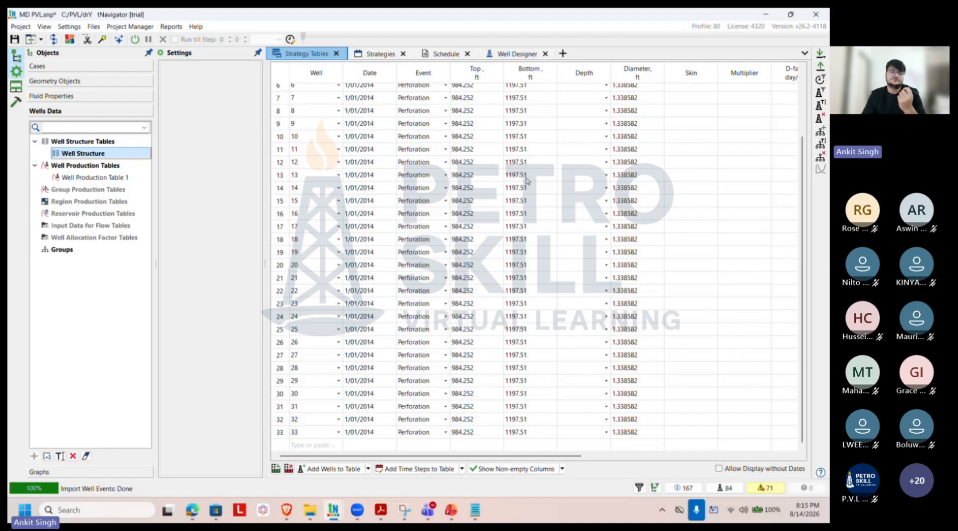
Step: Add monthly time steps from 1/01/2014 to 6/01/2014 to the Development Strategy, taking the dates from the well tables
{"action": "left_click", "coordinate": [366, 56]}
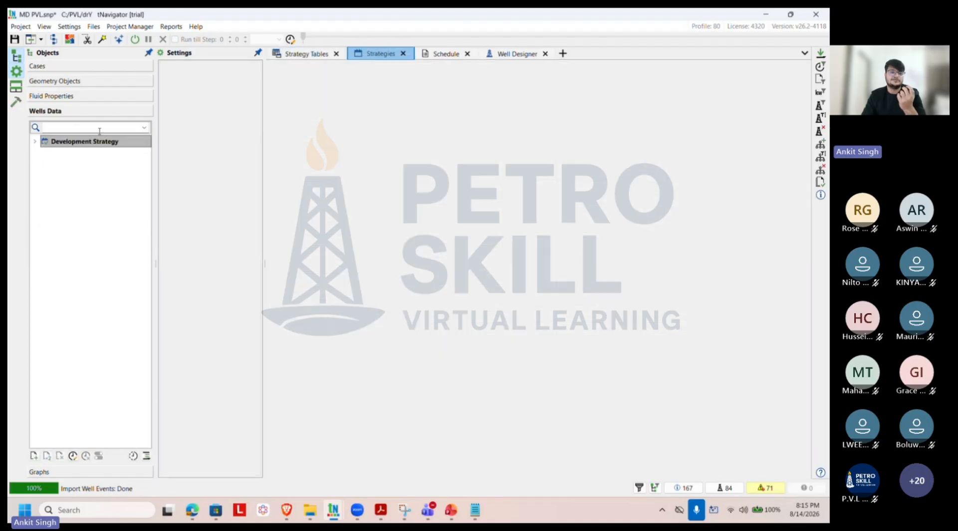
{"action": "left_click", "coordinate": [34, 141]}
{"action": "left_click", "coordinate": [46, 153]}
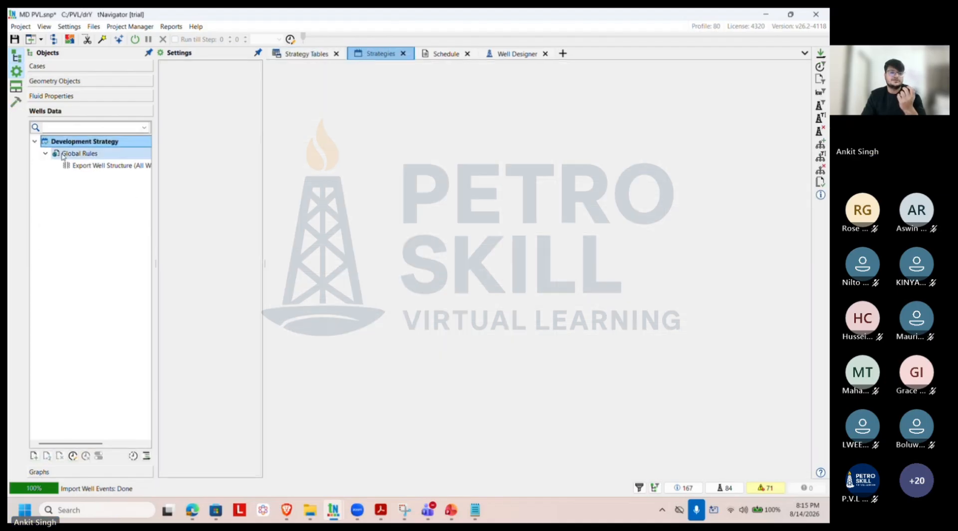
{"action": "left_click", "coordinate": [64, 154]}
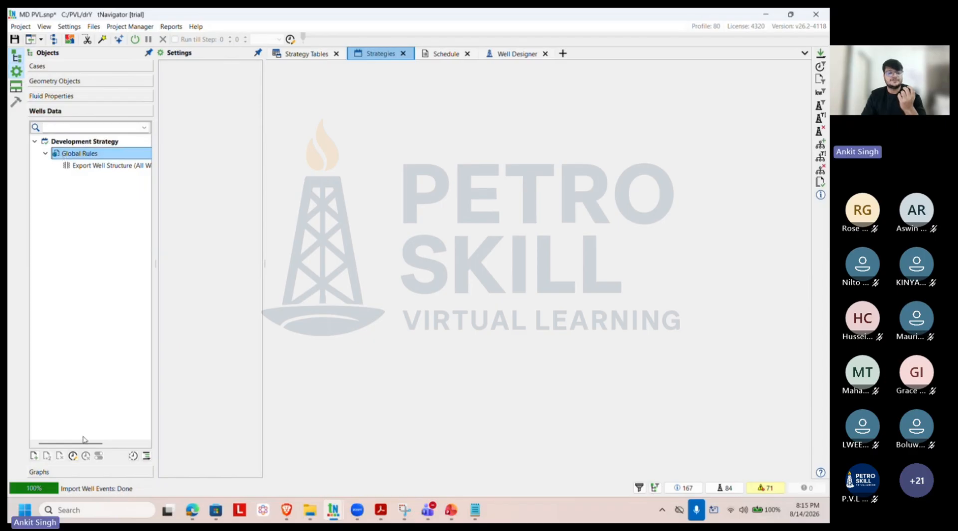
{"action": "left_click", "coordinate": [73, 455]}
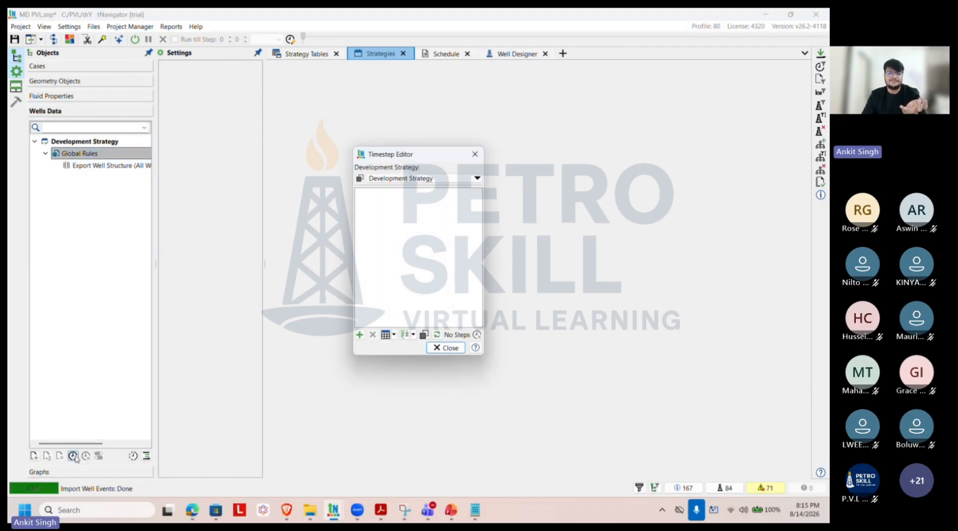
{"action": "left_click", "coordinate": [385, 334]}
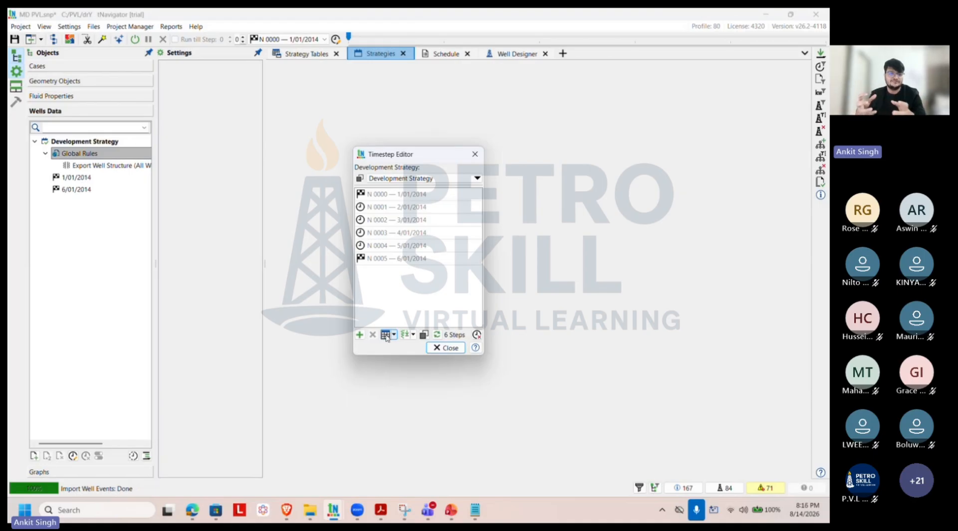
{"action": "left_click", "coordinate": [458, 349]}
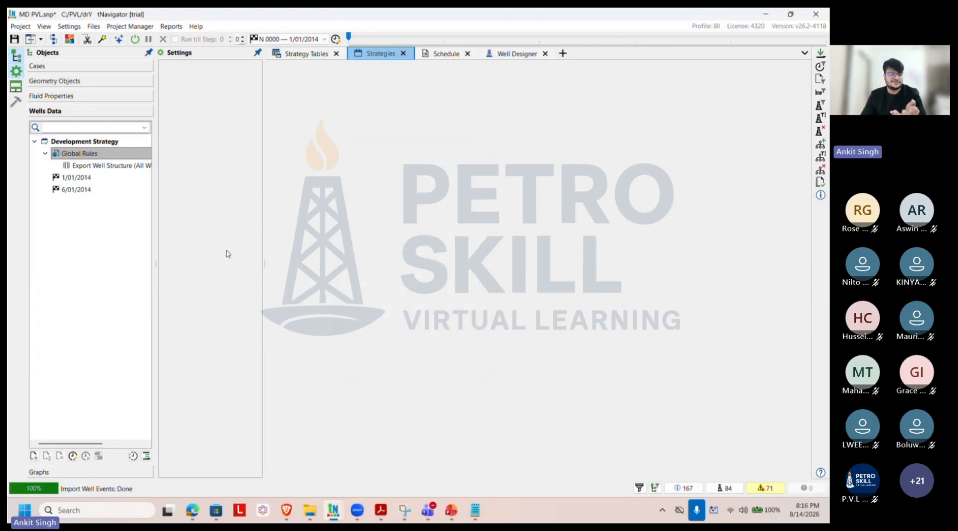
Step: Create a continuous grid property named REGION under the PVL grid's properties
{"action": "left_click", "coordinate": [53, 82]}
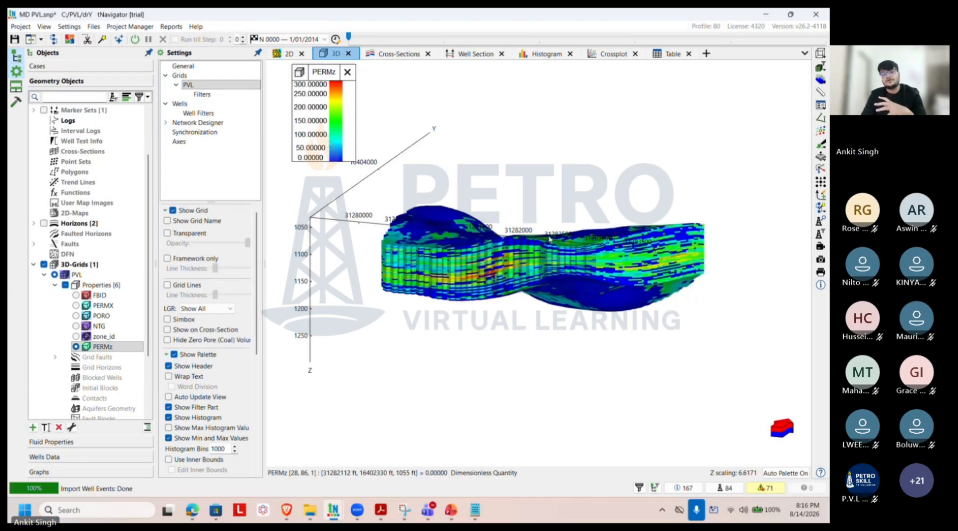
{"action": "left_click_drag", "start_coordinate": [548, 212], "coordinate": [548, 262]}
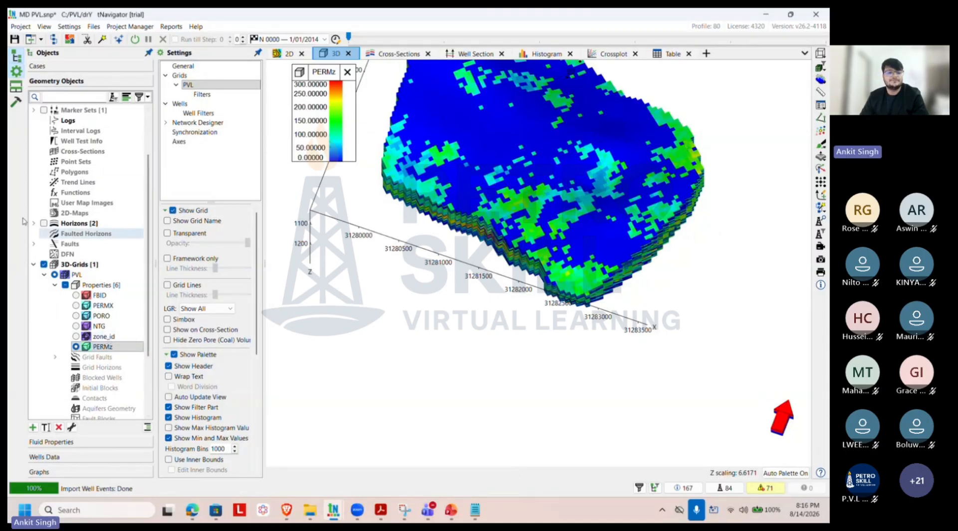
{"action": "right_click", "coordinate": [111, 288]}
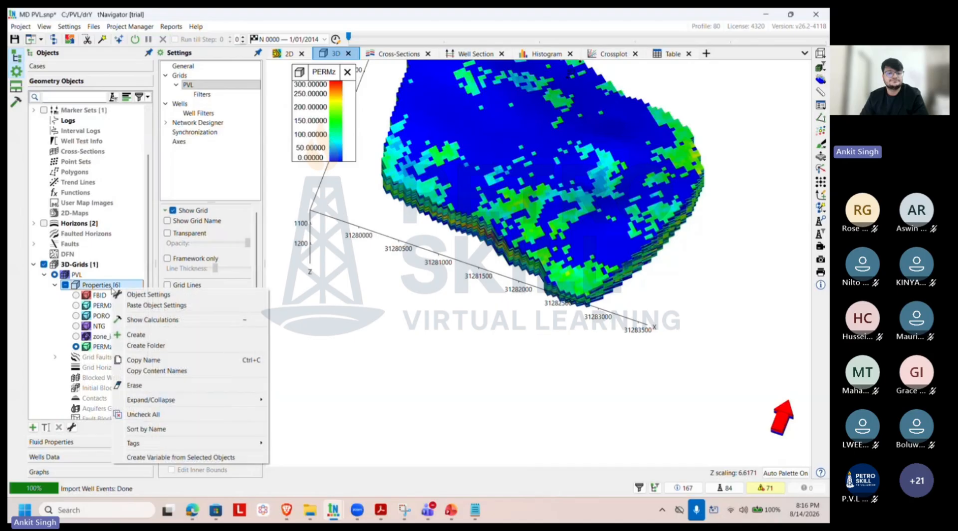
{"action": "left_click", "coordinate": [149, 337]}
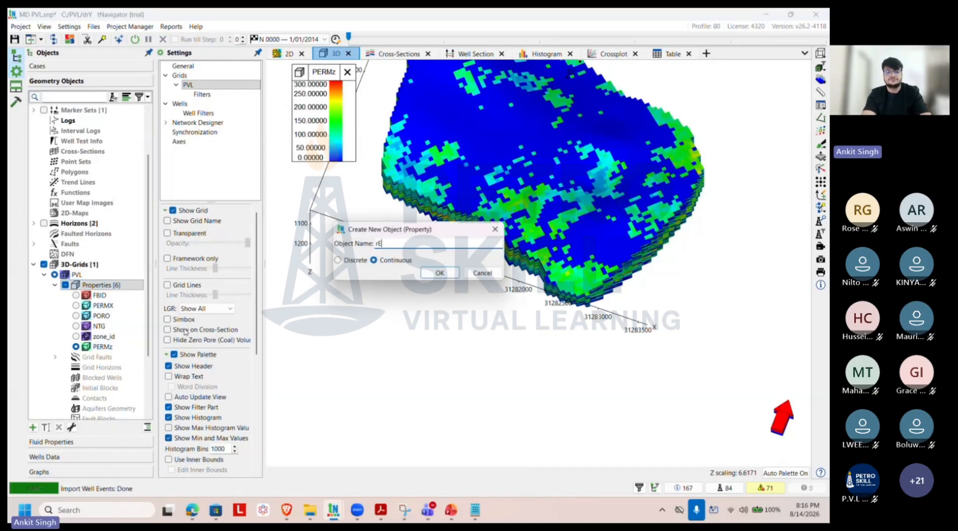
{"action": "type", "text": "REGION"}
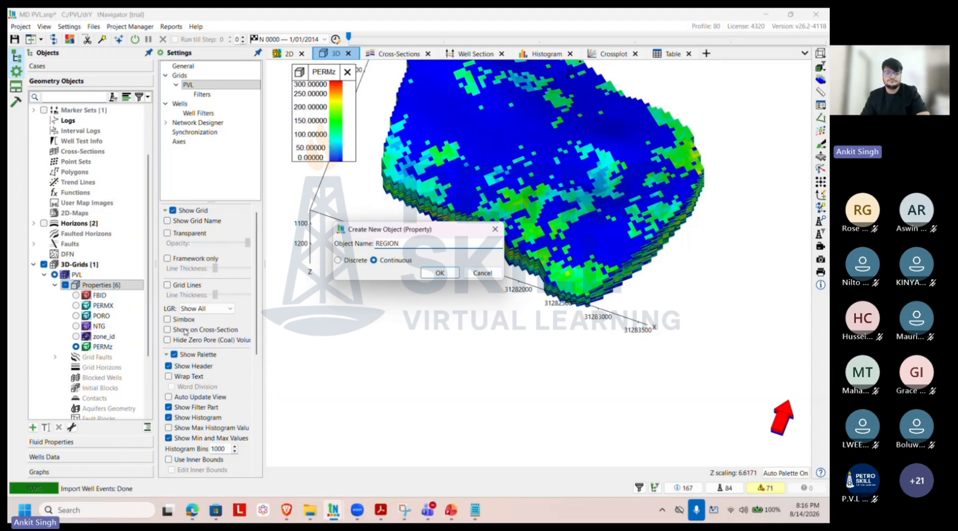
{"action": "left_click", "coordinate": [454, 273]}
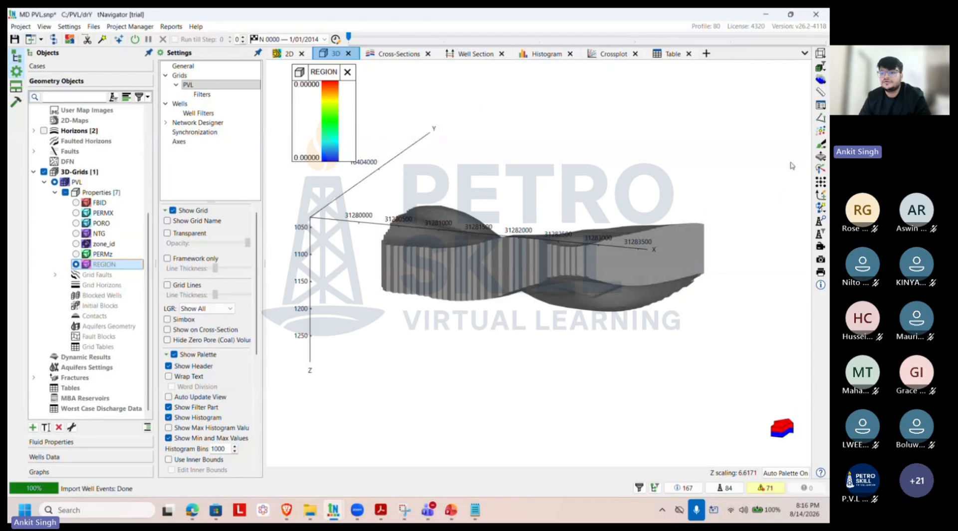
Step: Show the REGION property on the 2D map and turn off the axes by setting the axes mode to None
{"action": "left_click_drag", "start_coordinate": [557, 253], "coordinate": [562, 369]}
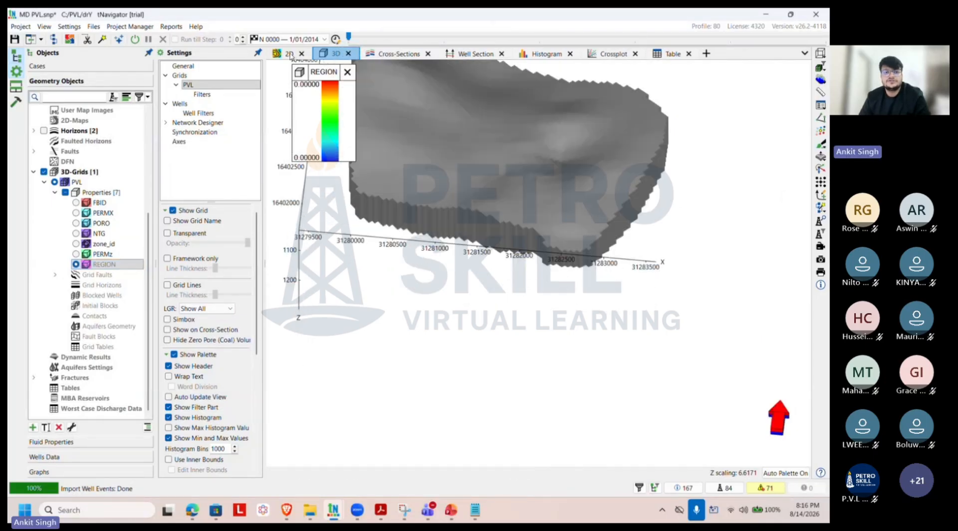
{"action": "left_click", "coordinate": [288, 54]}
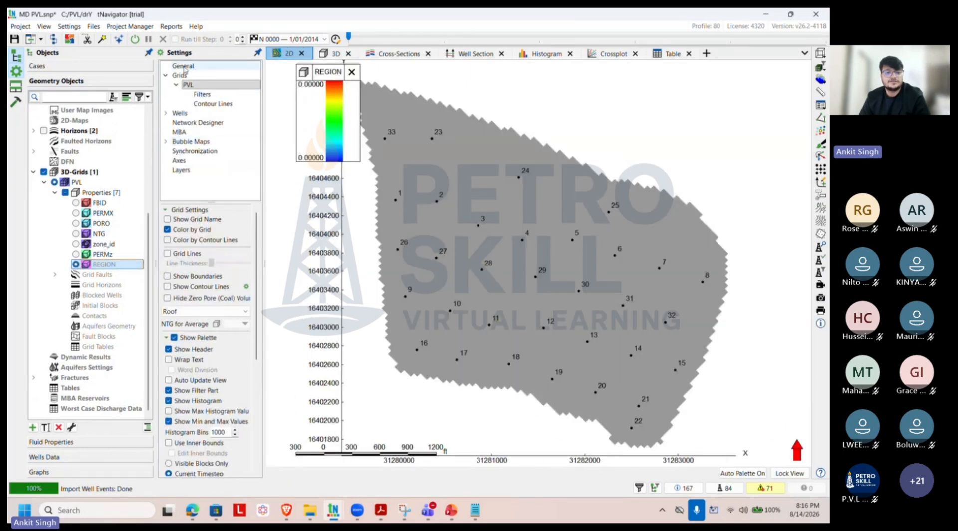
{"action": "left_click", "coordinate": [179, 76]}
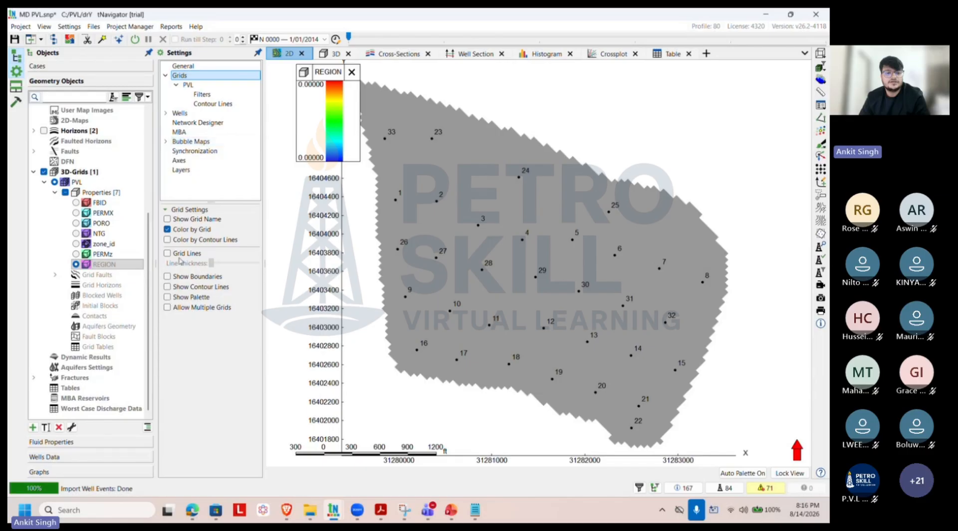
{"action": "left_click", "coordinate": [204, 66]}
{"action": "scroll", "coordinate": [203, 281], "scroll_direction": "down", "scroll_amount": 2}
{"action": "scroll", "coordinate": [202, 278], "scroll_direction": "up", "scroll_amount": 2}
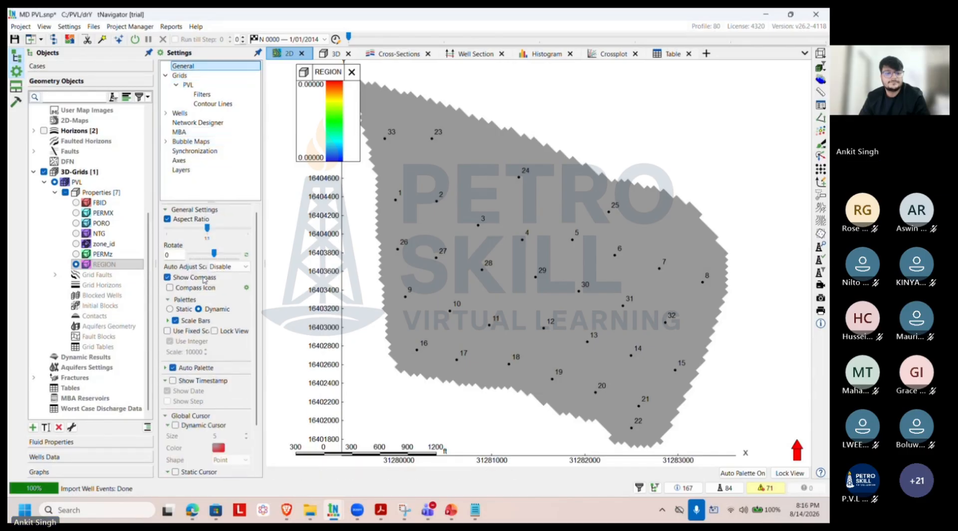
{"action": "scroll", "coordinate": [202, 251], "scroll_direction": "up", "scroll_amount": 2}
{"action": "left_click", "coordinate": [181, 160]}
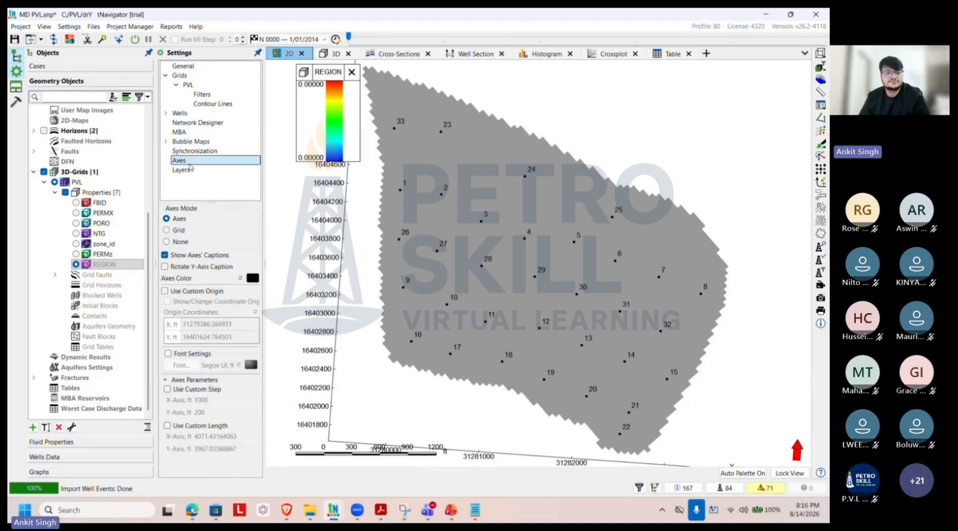
{"action": "left_click", "coordinate": [169, 242]}
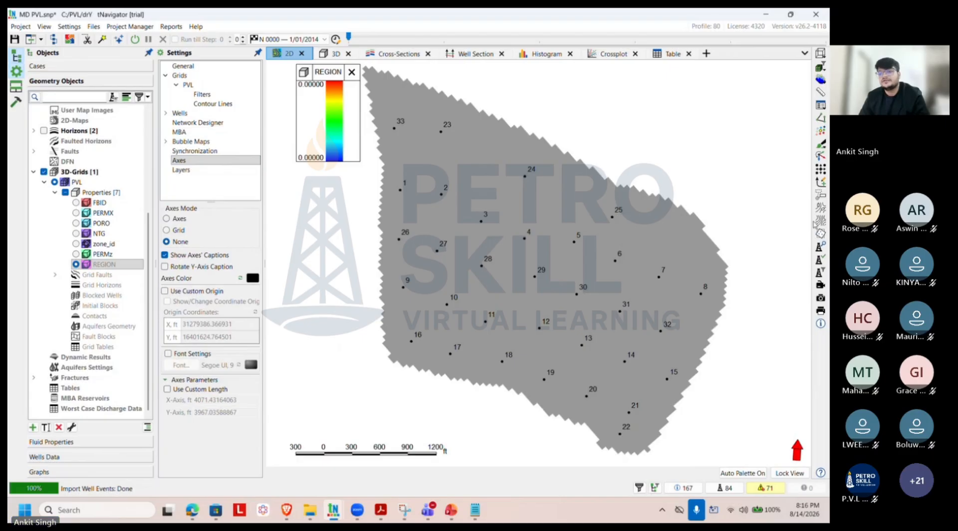
Step: Paint the eastern part of the PVL grid, around wells 25, 8 and 22, with REGION value 1 in all layers using the grid brush
{"action": "left_click", "coordinate": [821, 146]}
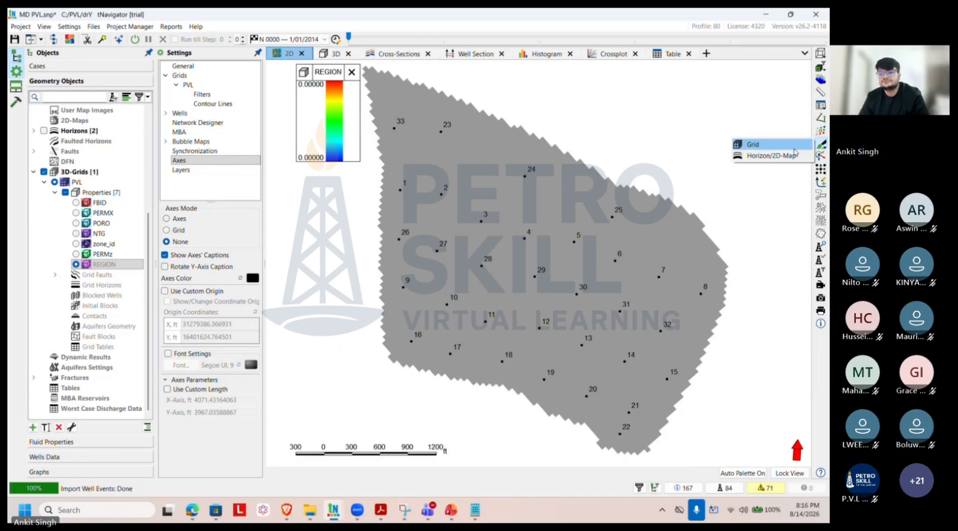
{"action": "left_click", "coordinate": [791, 147]}
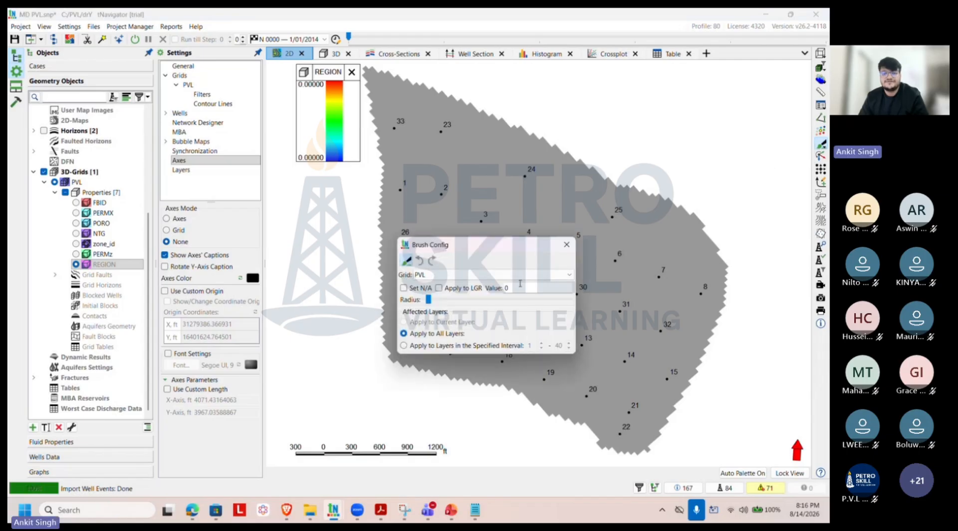
{"action": "double_click", "coordinate": [502, 285]}
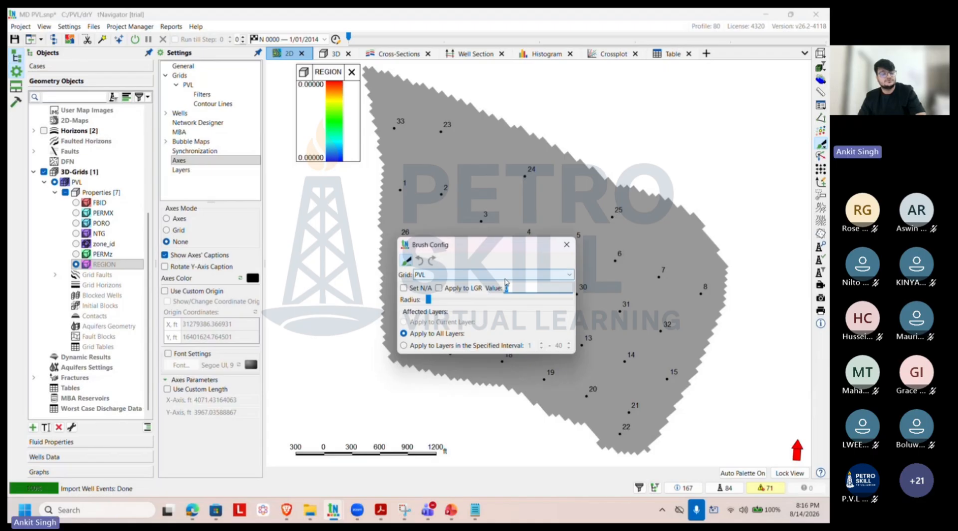
{"action": "left_click_drag", "start_coordinate": [494, 246], "coordinate": [302, 250]}
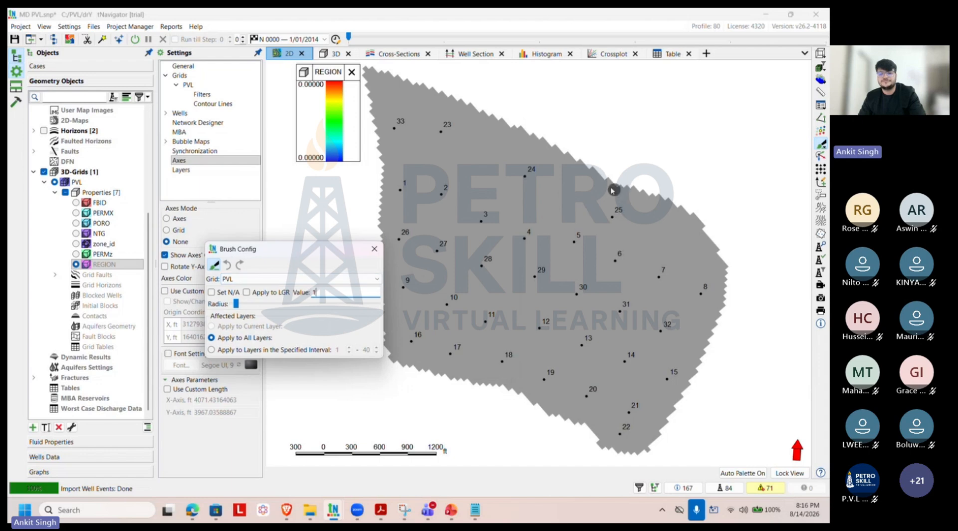
{"action": "mouse_move", "coordinate": [607, 187]}
{"action": "left_mouse_down"}
{"action": "mouse_move", "coordinate": [539, 385]}
{"action": "mouse_move", "coordinate": [609, 250]}
{"action": "mouse_move", "coordinate": [615, 268]}
{"action": "mouse_move", "coordinate": [551, 372]}
{"action": "mouse_move", "coordinate": [618, 274]}
{"action": "mouse_move", "coordinate": [585, 352]}
{"action": "mouse_move", "coordinate": [670, 329]}
{"action": "mouse_move", "coordinate": [613, 268]}
{"action": "mouse_move", "coordinate": [588, 264]}
{"action": "mouse_move", "coordinate": [656, 229]}
{"action": "mouse_move", "coordinate": [669, 306]}
{"action": "mouse_move", "coordinate": [703, 282]}
{"action": "mouse_move", "coordinate": [679, 367]}
{"action": "mouse_move", "coordinate": [593, 385]}
{"action": "left_mouse_up"}
{"action": "mouse_move", "coordinate": [651, 318]}
{"action": "left_mouse_down"}
{"action": "mouse_move", "coordinate": [663, 319]}
{"action": "mouse_move", "coordinate": [635, 385]}
{"action": "mouse_move", "coordinate": [568, 404]}
{"action": "mouse_move", "coordinate": [618, 439]}
{"action": "mouse_move", "coordinate": [644, 427]}
{"action": "mouse_move", "coordinate": [689, 309]}
{"action": "mouse_move", "coordinate": [687, 254]}
{"action": "mouse_move", "coordinate": [636, 212]}
{"action": "mouse_move", "coordinate": [706, 259]}
{"action": "mouse_move", "coordinate": [713, 321]}
{"action": "mouse_move", "coordinate": [691, 356]}
{"action": "mouse_move", "coordinate": [676, 243]}
{"action": "mouse_move", "coordinate": [648, 220]}
{"action": "mouse_move", "coordinate": [695, 234]}
{"action": "mouse_move", "coordinate": [682, 226]}
{"action": "mouse_move", "coordinate": [718, 260]}
{"action": "mouse_move", "coordinate": [731, 324]}
{"action": "mouse_move", "coordinate": [707, 391]}
{"action": "mouse_move", "coordinate": [655, 417]}
{"action": "mouse_move", "coordinate": [680, 371]}
{"action": "left_mouse_up"}
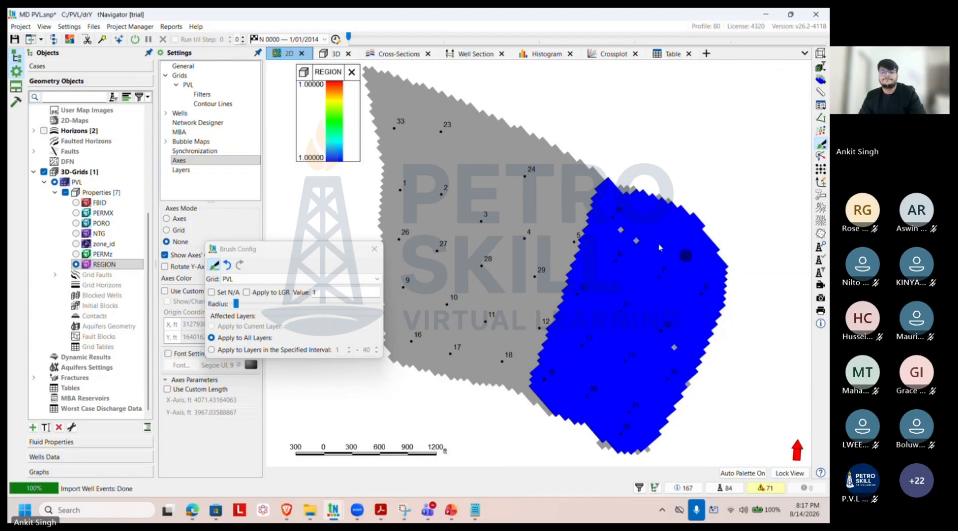
{"action": "left_click_drag", "start_coordinate": [588, 179], "coordinate": [644, 195]}
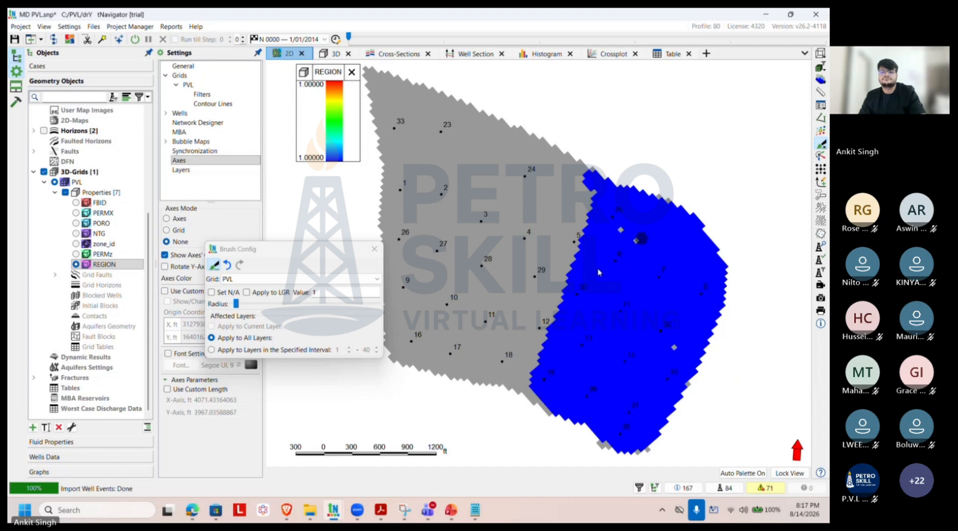
Step: Paint the remaining western part of the PVL grid with REGION value 2 in all layers, filling the gaps left between brush strokes
{"action": "double_click", "coordinate": [328, 291]}
{"action": "type", "text": "2"}
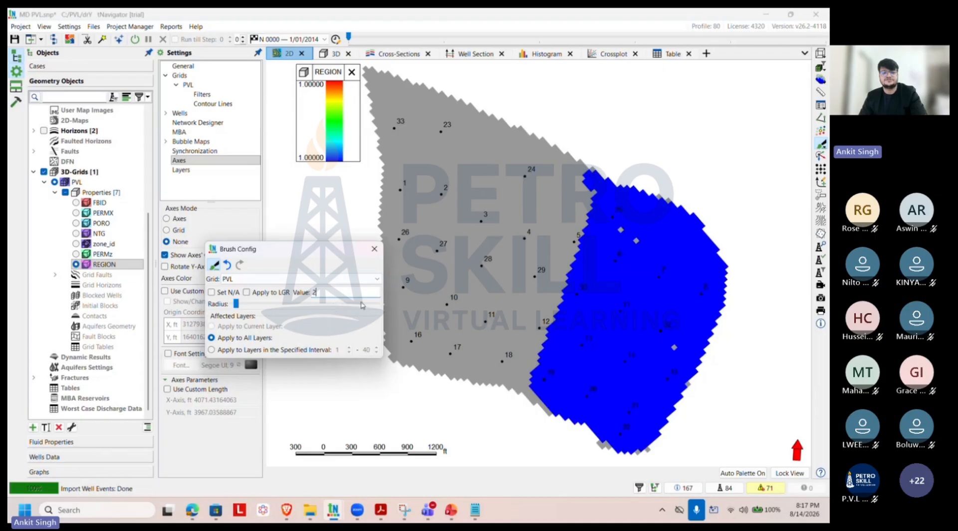
{"action": "mouse_move", "coordinate": [377, 76]}
{"action": "left_mouse_down"}
{"action": "mouse_move", "coordinate": [516, 145]}
{"action": "mouse_move", "coordinate": [462, 172]}
{"action": "mouse_move", "coordinate": [486, 244]}
{"action": "mouse_move", "coordinate": [482, 289]}
{"action": "left_mouse_up"}
{"action": "left_click_drag", "start_coordinate": [526, 158], "coordinate": [495, 331]}
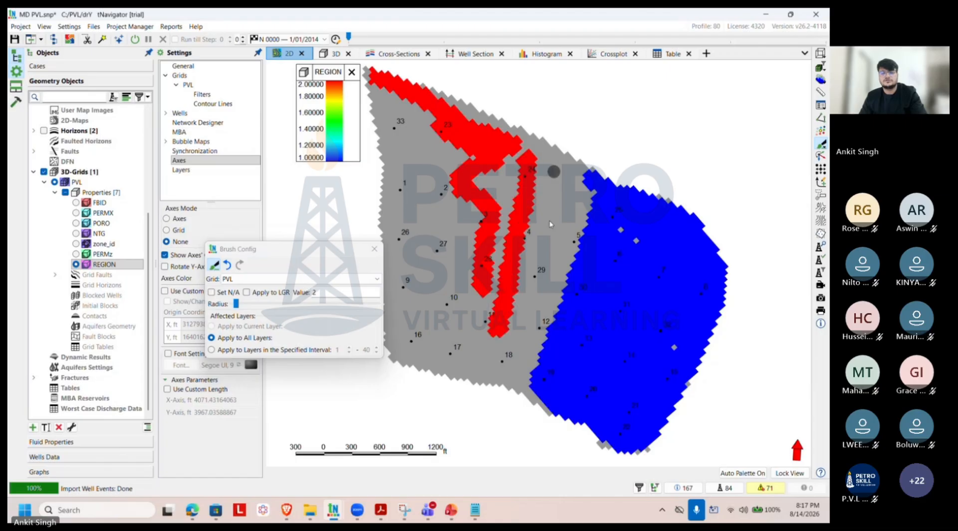
{"action": "left_click_drag", "start_coordinate": [555, 168], "coordinate": [521, 324]}
{"action": "mouse_move", "coordinate": [590, 188]}
{"action": "left_mouse_down"}
{"action": "mouse_move", "coordinate": [553, 256]}
{"action": "mouse_move", "coordinate": [525, 344]}
{"action": "mouse_move", "coordinate": [585, 210]}
{"action": "mouse_move", "coordinate": [541, 307]}
{"action": "mouse_move", "coordinate": [422, 344]}
{"action": "mouse_move", "coordinate": [414, 169]}
{"action": "mouse_move", "coordinate": [441, 226]}
{"action": "mouse_move", "coordinate": [438, 144]}
{"action": "mouse_move", "coordinate": [422, 112]}
{"action": "mouse_move", "coordinate": [375, 110]}
{"action": "mouse_move", "coordinate": [385, 150]}
{"action": "mouse_move", "coordinate": [439, 204]}
{"action": "mouse_move", "coordinate": [426, 132]}
{"action": "mouse_move", "coordinate": [404, 191]}
{"action": "mouse_move", "coordinate": [428, 220]}
{"action": "mouse_move", "coordinate": [428, 319]}
{"action": "mouse_move", "coordinate": [409, 242]}
{"action": "left_mouse_up"}
{"action": "left_click_drag", "start_coordinate": [409, 242], "coordinate": [409, 293]}
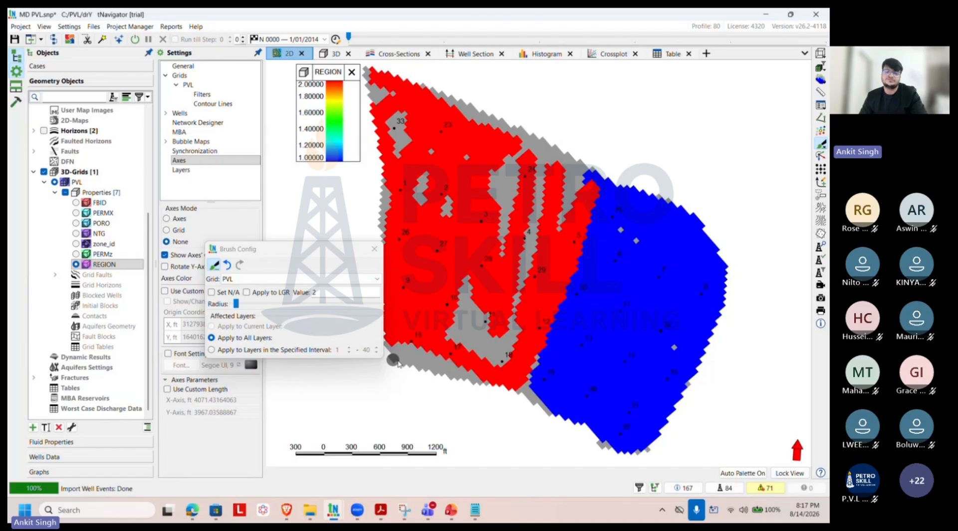
{"action": "mouse_move", "coordinate": [393, 358]}
{"action": "left_mouse_down"}
{"action": "mouse_move", "coordinate": [446, 375]}
{"action": "mouse_move", "coordinate": [408, 333]}
{"action": "mouse_move", "coordinate": [519, 329]}
{"action": "mouse_move", "coordinate": [477, 319]}
{"action": "mouse_move", "coordinate": [496, 297]}
{"action": "mouse_move", "coordinate": [464, 353]}
{"action": "mouse_move", "coordinate": [486, 360]}
{"action": "mouse_move", "coordinate": [475, 349]}
{"action": "left_mouse_up"}
{"action": "left_click_drag", "start_coordinate": [517, 168], "coordinate": [500, 145]}
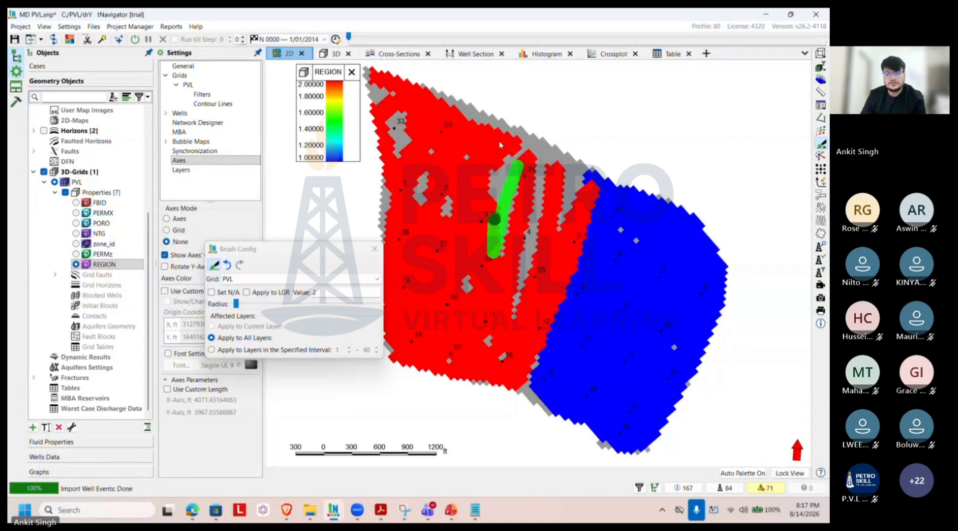
{"action": "mouse_move", "coordinate": [428, 85]}
{"action": "left_mouse_down"}
{"action": "mouse_move", "coordinate": [474, 116]}
{"action": "mouse_move", "coordinate": [558, 143]}
{"action": "mouse_move", "coordinate": [579, 160]}
{"action": "mouse_move", "coordinate": [524, 204]}
{"action": "mouse_move", "coordinate": [529, 282]}
{"action": "mouse_move", "coordinate": [543, 221]}
{"action": "left_mouse_up"}
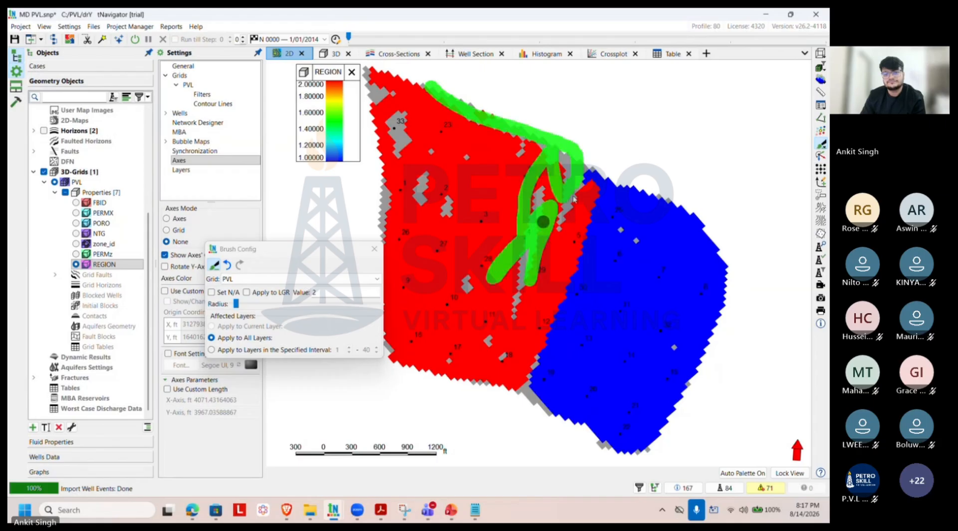
{"action": "left_click_drag", "start_coordinate": [374, 79], "coordinate": [383, 122]}
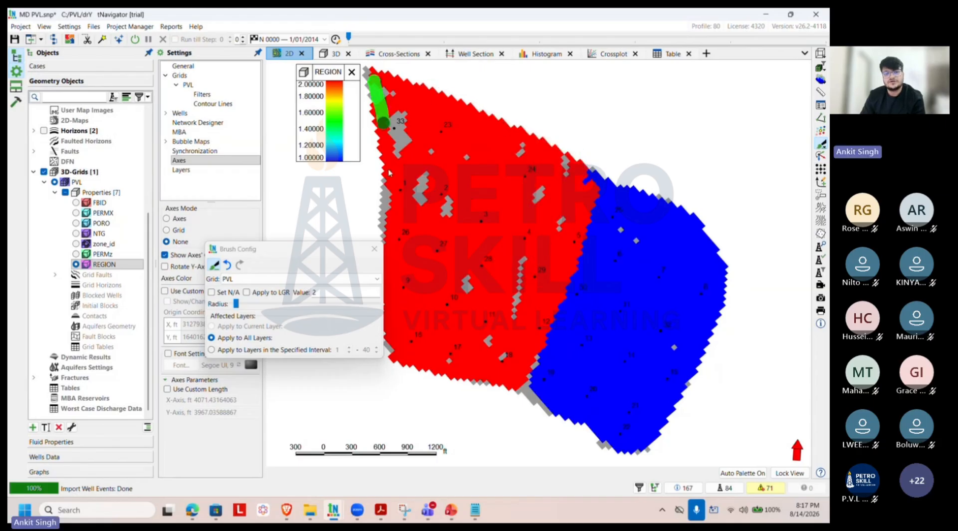
{"action": "mouse_move", "coordinate": [388, 173]}
{"action": "left_mouse_down"}
{"action": "mouse_move", "coordinate": [387, 234]}
{"action": "mouse_move", "coordinate": [411, 128]}
{"action": "mouse_move", "coordinate": [399, 118]}
{"action": "mouse_move", "coordinate": [439, 214]}
{"action": "mouse_move", "coordinate": [524, 315]}
{"action": "mouse_move", "coordinate": [516, 274]}
{"action": "mouse_move", "coordinate": [504, 281]}
{"action": "left_mouse_up"}
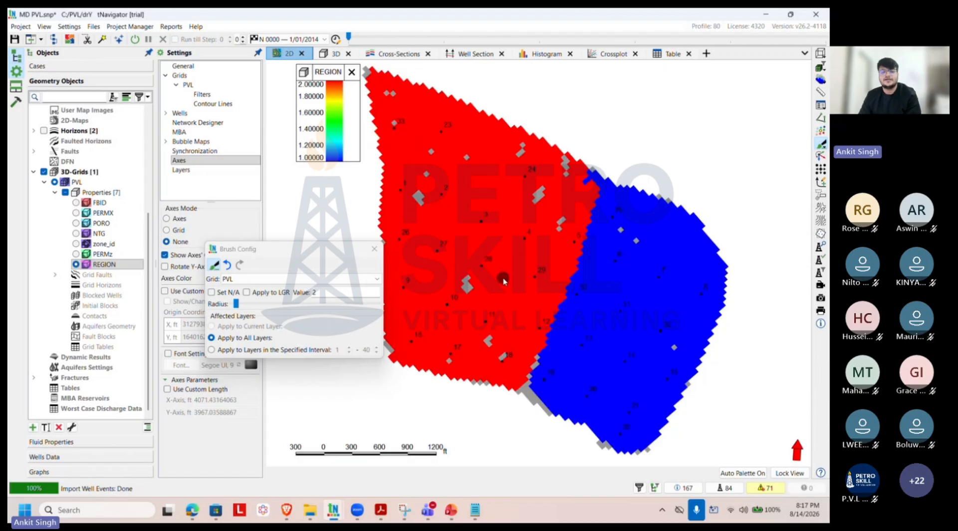
{"action": "mouse_move", "coordinate": [436, 135]}
{"action": "left_mouse_down"}
{"action": "mouse_move", "coordinate": [421, 202]}
{"action": "mouse_move", "coordinate": [476, 423]}
{"action": "left_mouse_up"}
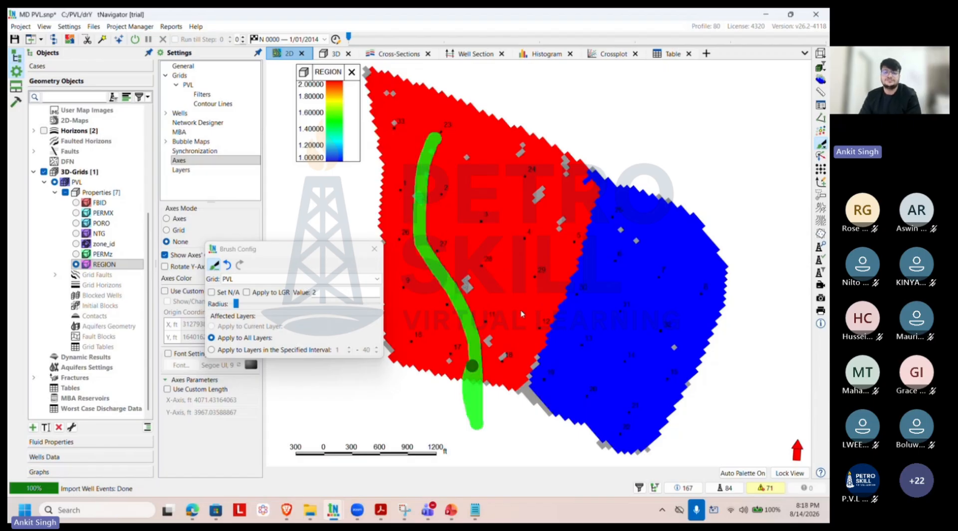
{"action": "mouse_move", "coordinate": [472, 366]}
{"action": "left_mouse_down"}
{"action": "mouse_move", "coordinate": [549, 236]}
{"action": "mouse_move", "coordinate": [544, 166]}
{"action": "left_mouse_up"}
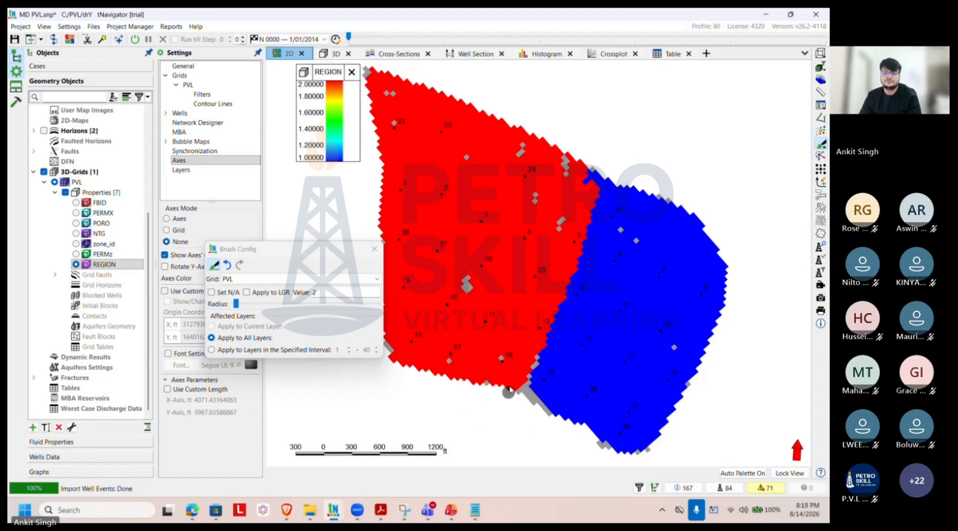
{"action": "mouse_move", "coordinate": [508, 392]}
{"action": "left_mouse_down"}
{"action": "mouse_move", "coordinate": [543, 413]}
{"action": "mouse_move", "coordinate": [541, 367]}
{"action": "mouse_move", "coordinate": [580, 194]}
{"action": "left_mouse_up"}
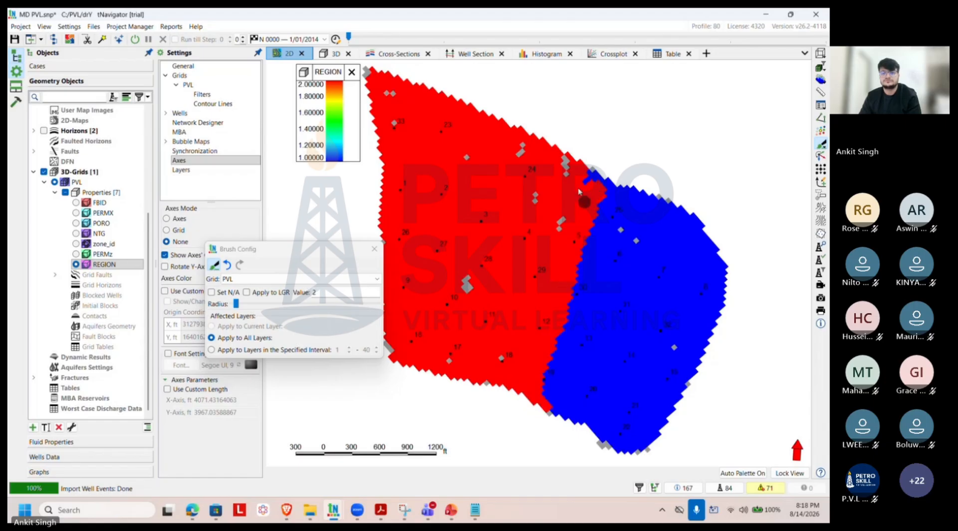
{"action": "left_click_drag", "start_coordinate": [558, 156], "coordinate": [567, 217]}
{"action": "mouse_move", "coordinate": [510, 258]}
{"action": "left_mouse_down"}
{"action": "mouse_move", "coordinate": [458, 299]}
{"action": "mouse_move", "coordinate": [536, 166]}
{"action": "mouse_move", "coordinate": [528, 194]}
{"action": "mouse_move", "coordinate": [399, 103]}
{"action": "left_mouse_up"}
{"action": "mouse_move", "coordinate": [437, 362]}
{"action": "left_mouse_down"}
{"action": "mouse_move", "coordinate": [538, 372]}
{"action": "mouse_move", "coordinate": [532, 349]}
{"action": "left_mouse_up"}
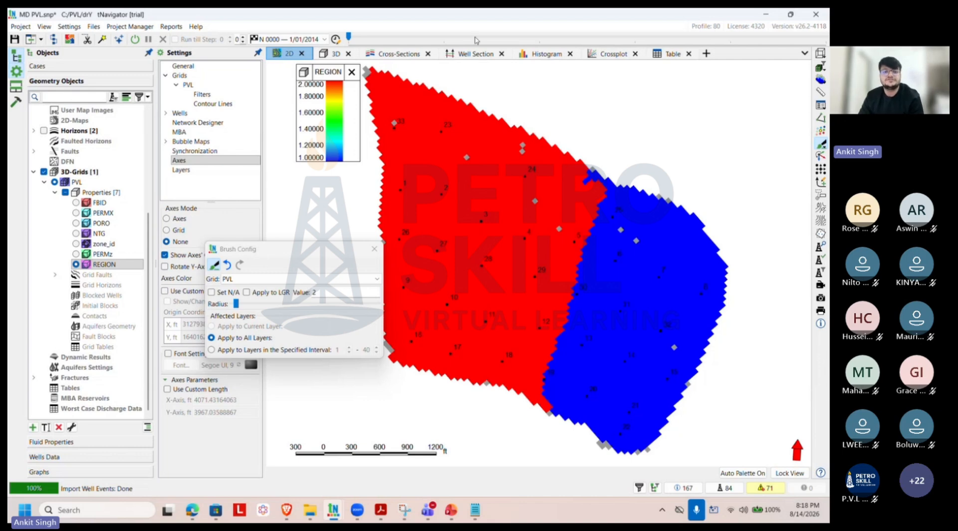
Step: Inspect the painted REGION property on the PVL grid in the 3D view from above and close up
{"action": "left_click", "coordinate": [335, 53]}
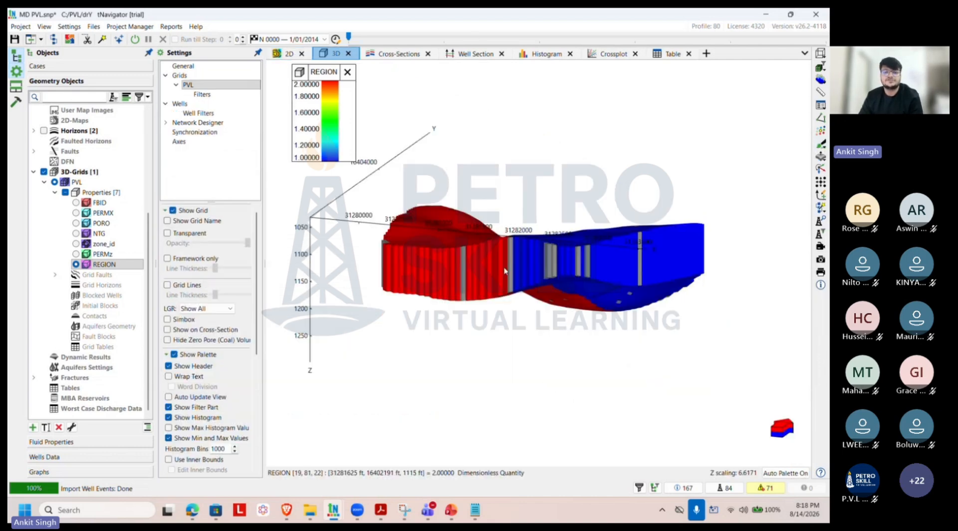
{"action": "left_click_drag", "start_coordinate": [504, 270], "coordinate": [521, 201]}
{"action": "scroll", "coordinate": [521, 200], "scroll_direction": "up", "scroll_amount": 2}
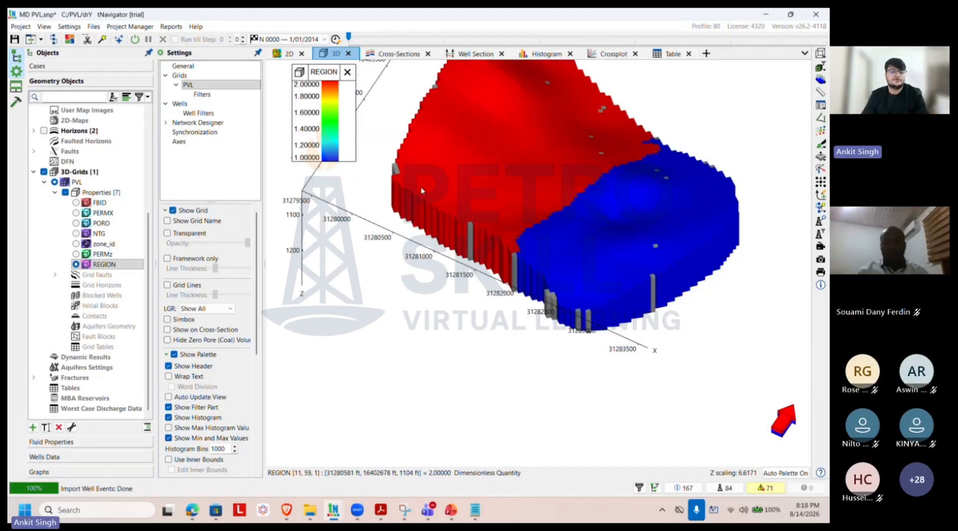
Step: Set PVL as the current grid in the static settings of the DynamicModel case
{"action": "left_click", "coordinate": [58, 461]}
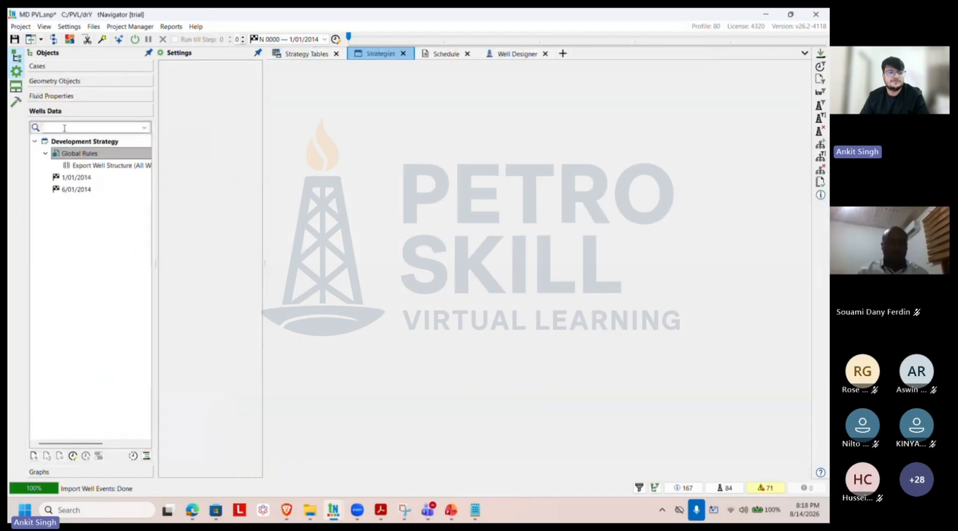
{"action": "left_click", "coordinate": [57, 67]}
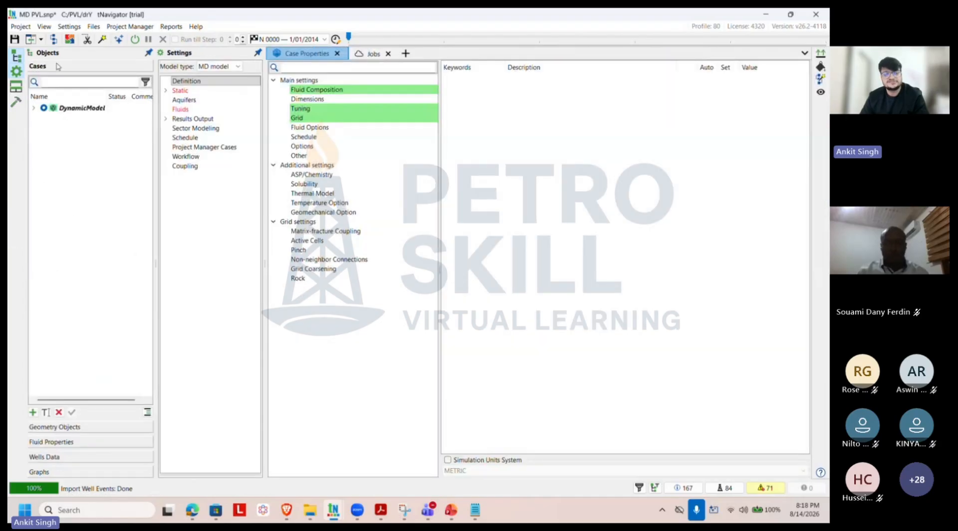
{"action": "left_click", "coordinate": [191, 92]}
{"action": "left_click", "coordinate": [414, 65]}
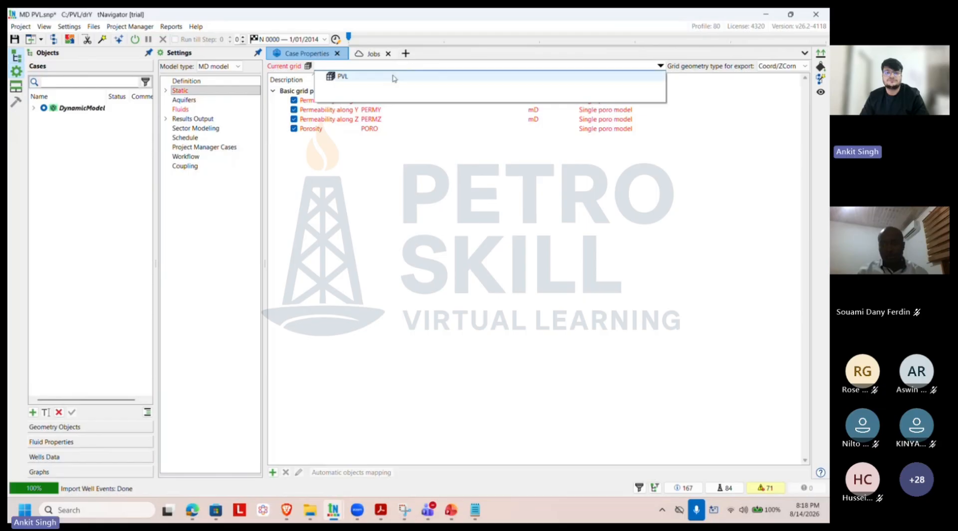
{"action": "left_click", "coordinate": [394, 76]}
Step: Map both permeability along X and permeability along Y to the PVL grid's PERMX property
{"action": "double_click", "coordinate": [367, 100]}
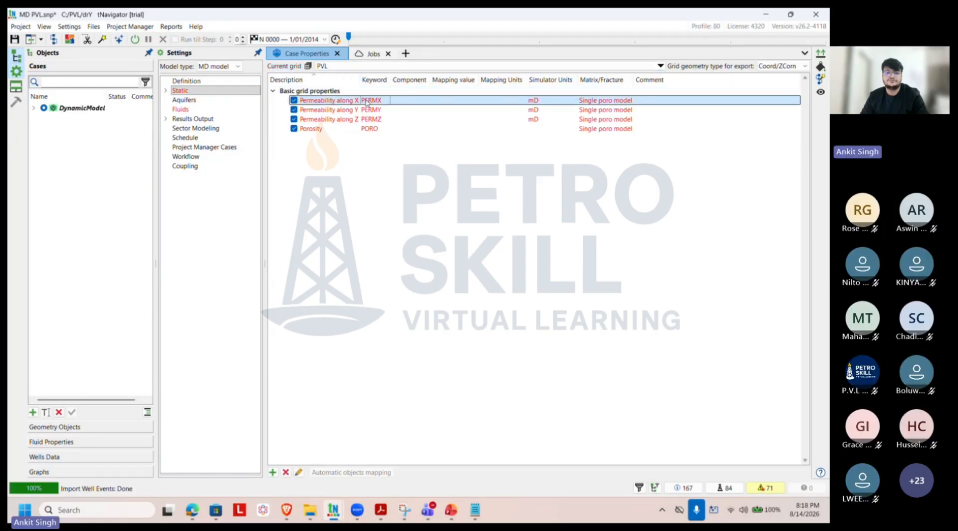
{"action": "double_click", "coordinate": [487, 213]}
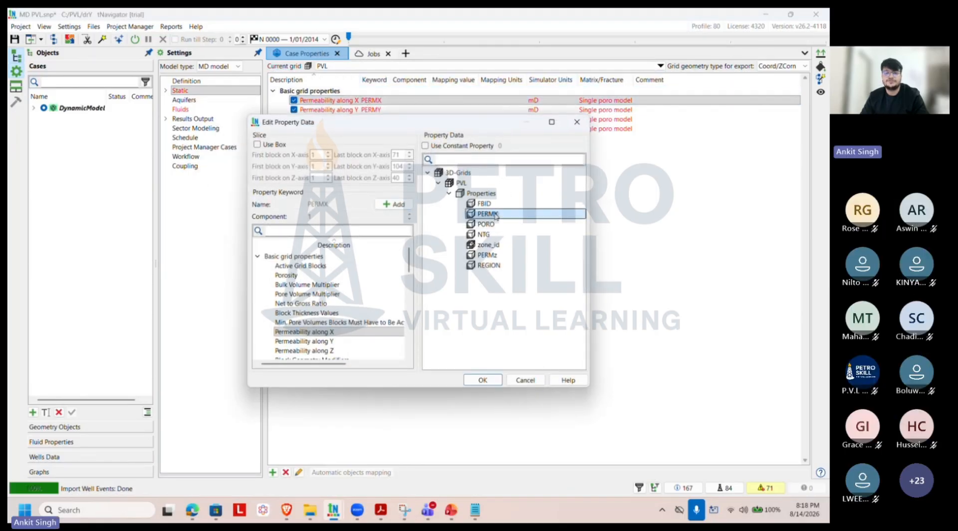
{"action": "double_click", "coordinate": [349, 110]}
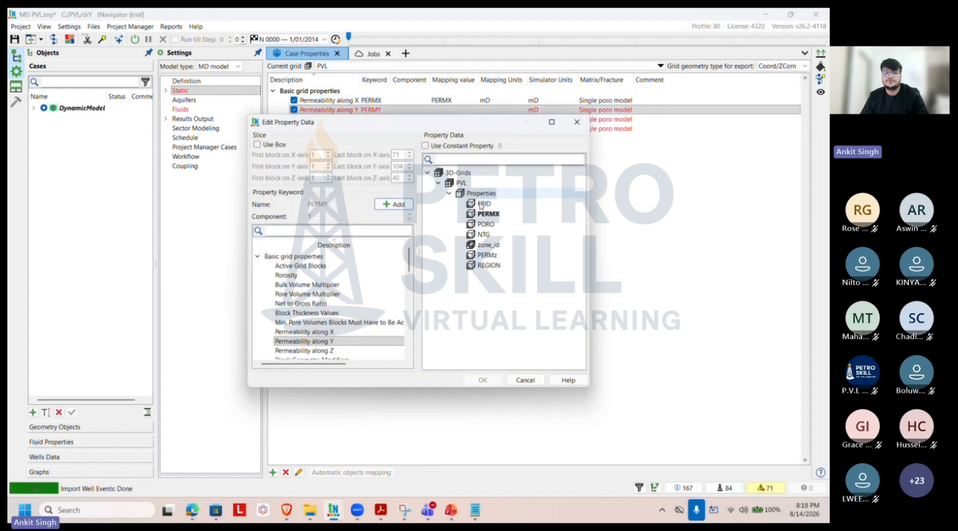
{"action": "left_click", "coordinate": [493, 214]}
{"action": "double_click", "coordinate": [493, 214]}
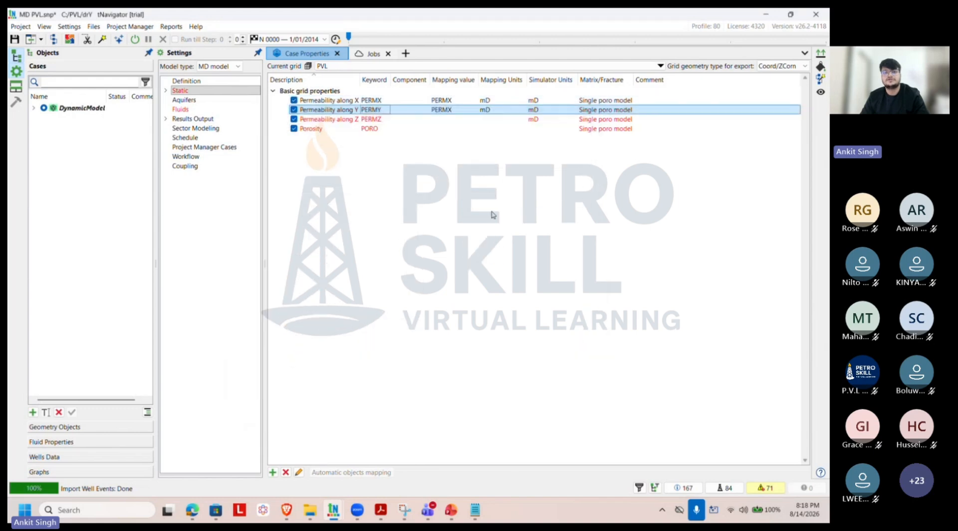
Step: Map permeability along Z to the PERMz grid property and porosity to PORO
{"action": "double_click", "coordinate": [404, 121]}
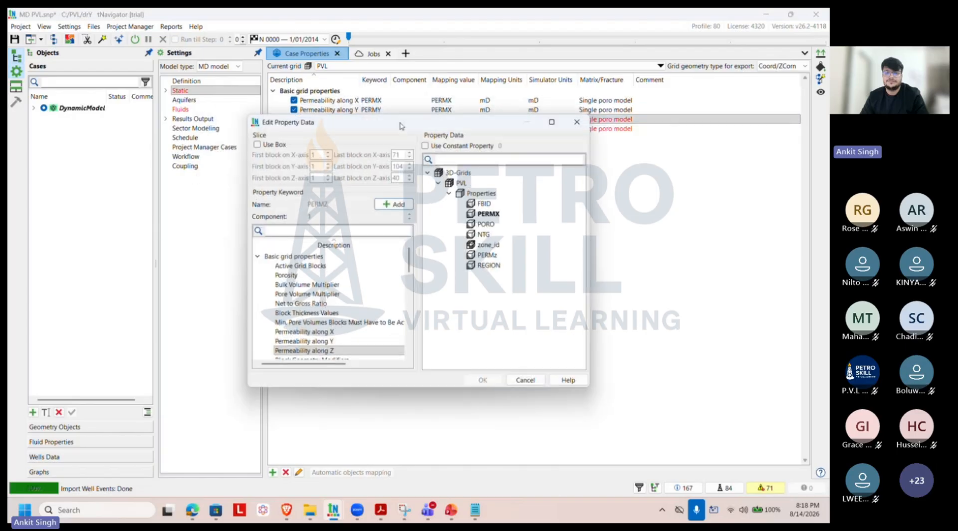
{"action": "left_click", "coordinate": [487, 255]}
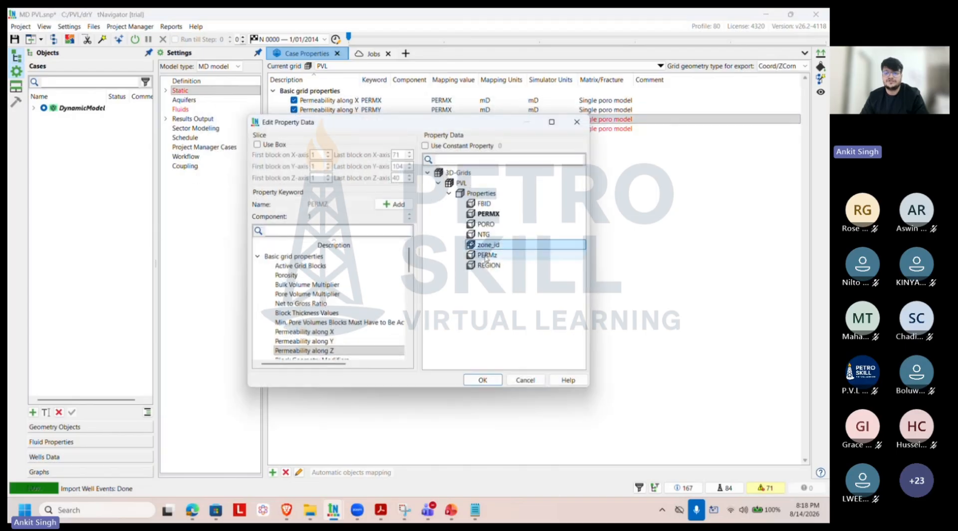
{"action": "left_click", "coordinate": [493, 381]}
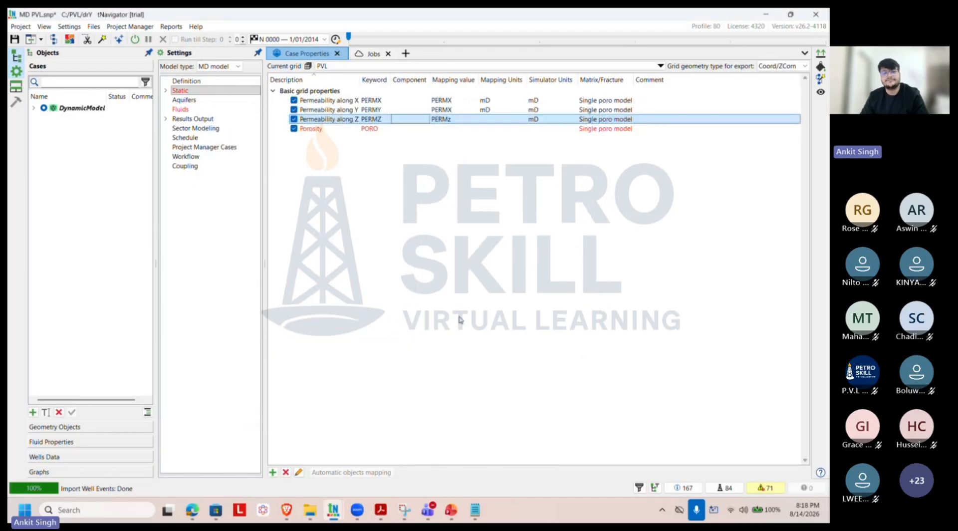
{"action": "double_click", "coordinate": [383, 129]}
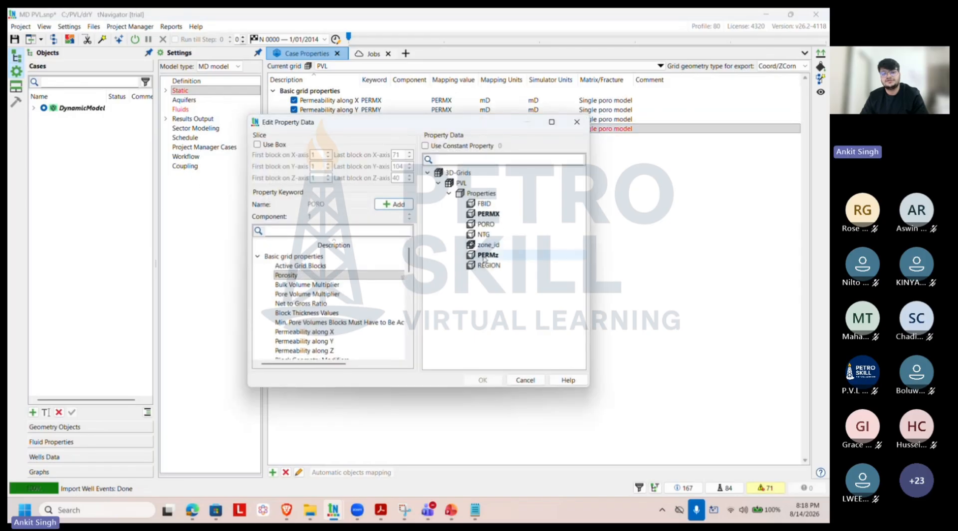
{"action": "left_click", "coordinate": [483, 224]}
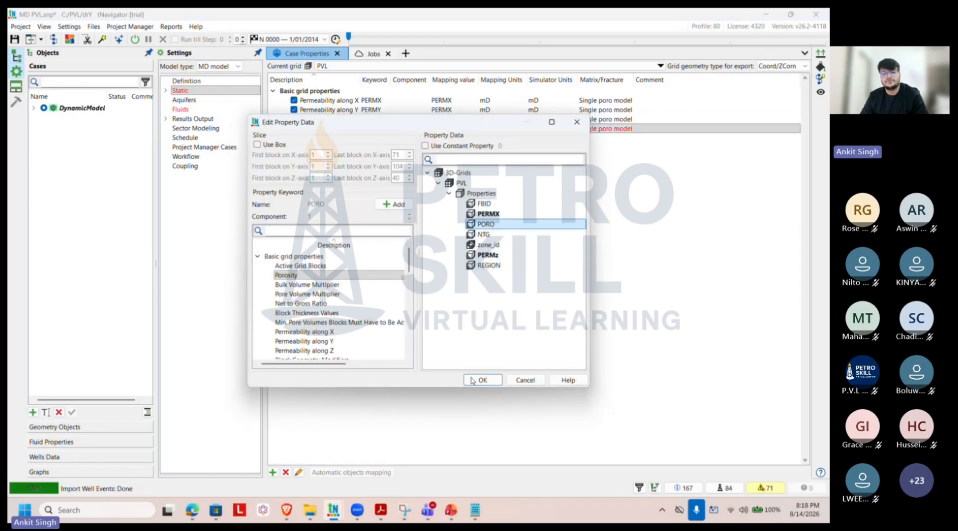
{"action": "left_click", "coordinate": [483, 379]}
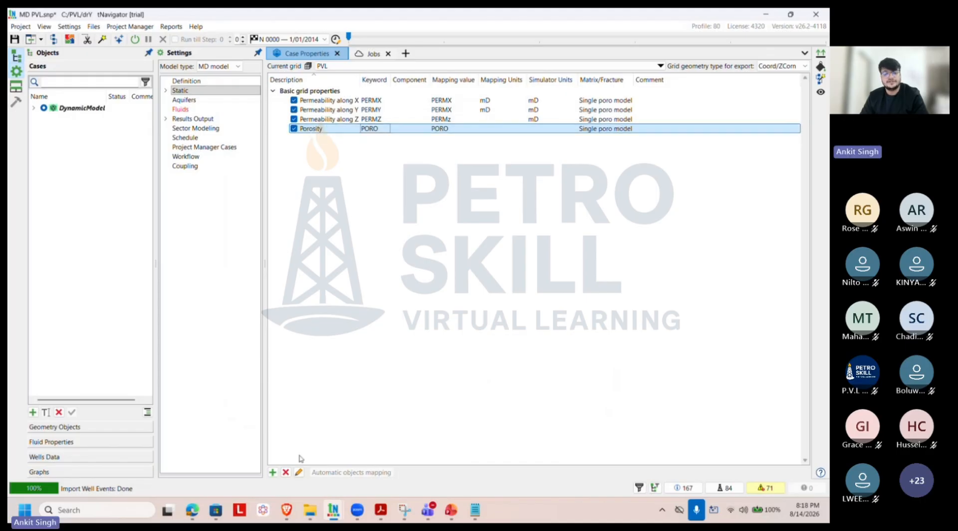
Step: Add the Fluid-in-Place Regions keyword FIPNUM to the static properties, mapped to the REGION grid property
{"action": "left_click", "coordinate": [272, 471]}
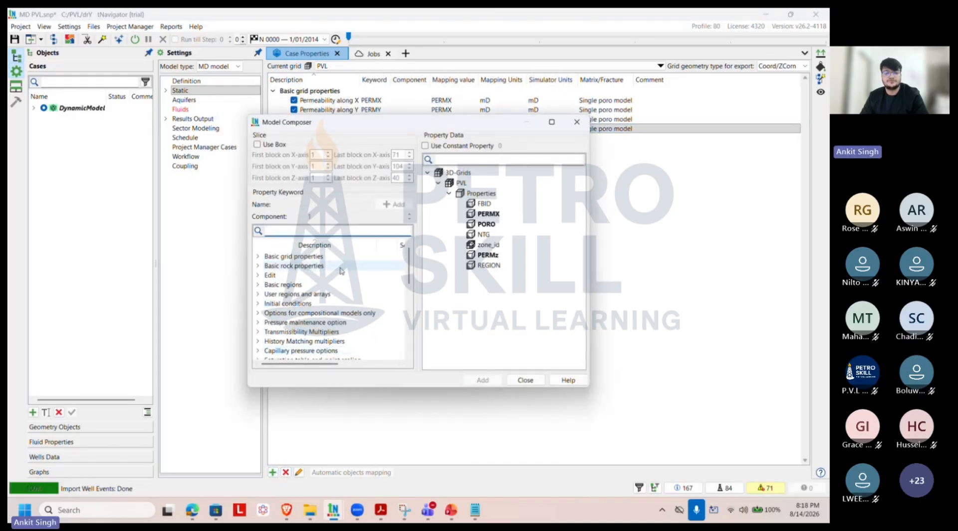
{"action": "left_click", "coordinate": [296, 231]}
{"action": "type", "text": "FLUI"}
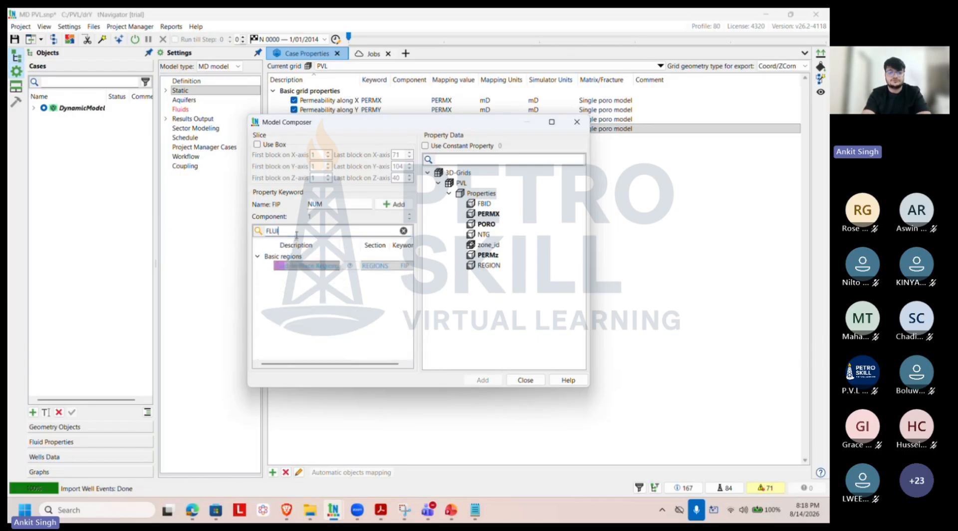
{"action": "left_click", "coordinate": [319, 268]}
{"action": "left_click", "coordinate": [489, 265]}
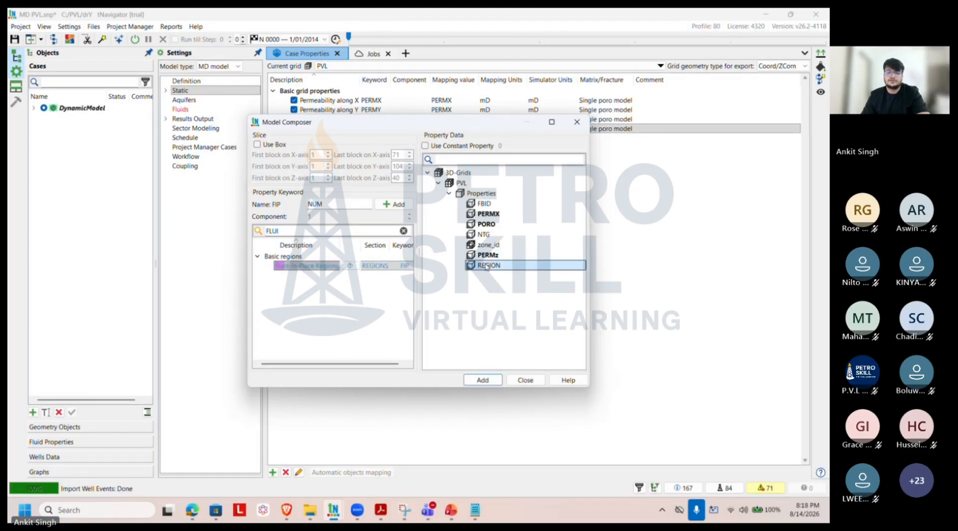
{"action": "left_click", "coordinate": [482, 379]}
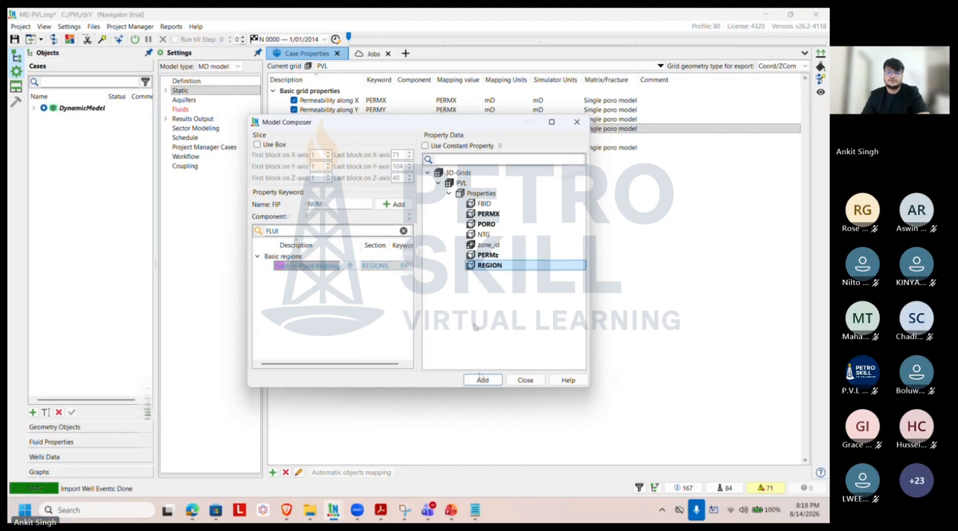
{"action": "left_click", "coordinate": [577, 122]}
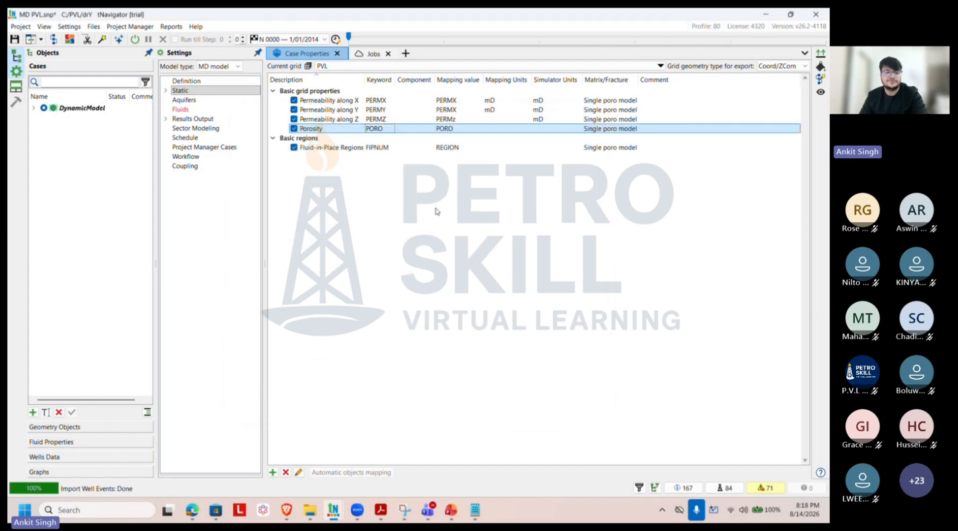
{"action": "left_click", "coordinate": [346, 189]}
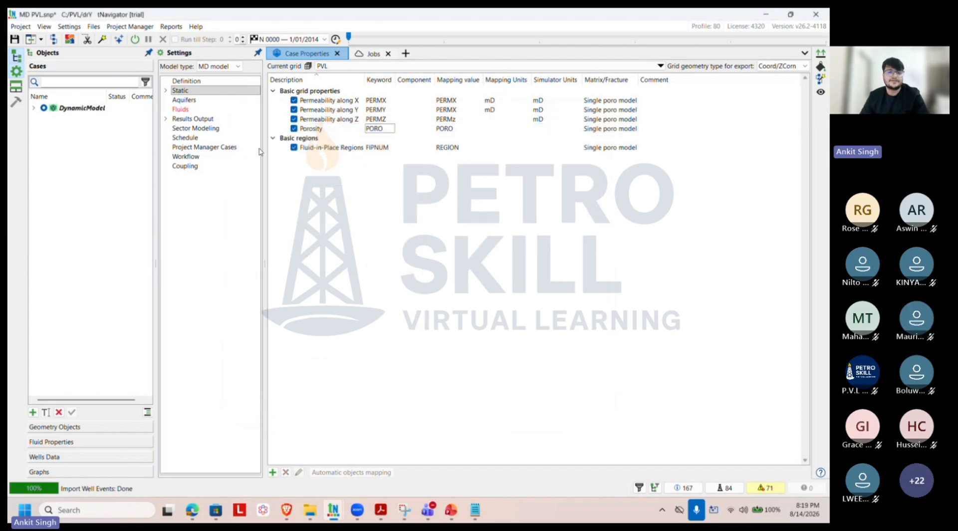
Step: Enable the Blackoil PVT property in the case's fluid settings and assign Variant 1 (PVT Data) to PVT region 1
{"action": "left_click", "coordinate": [191, 110]}
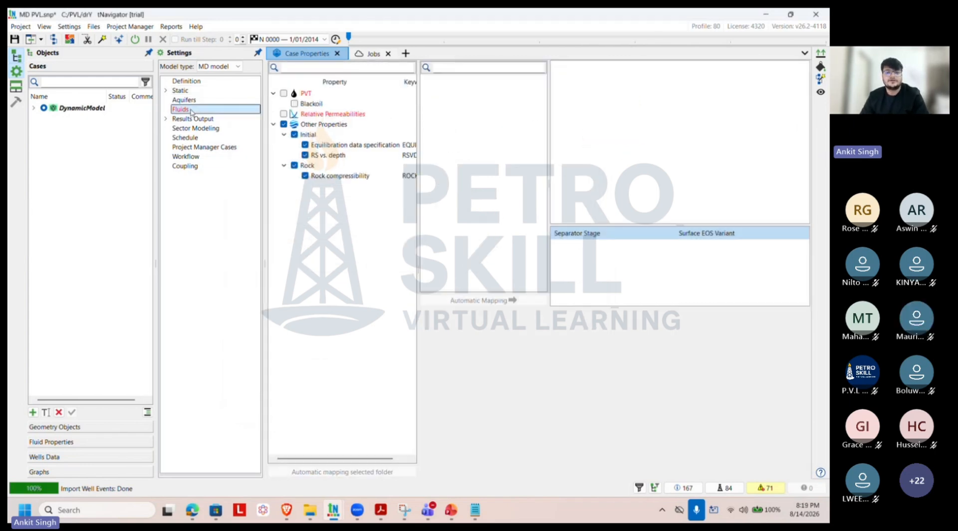
{"action": "left_click", "coordinate": [295, 104]}
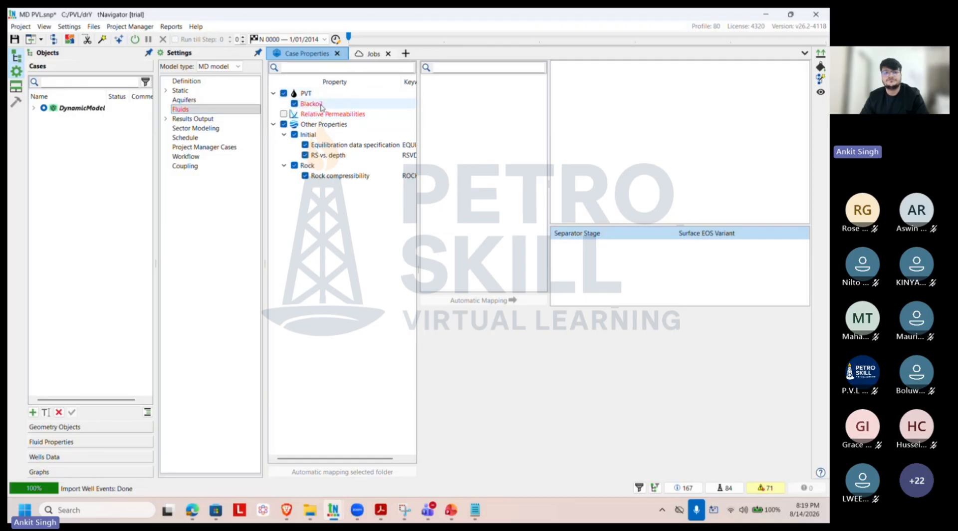
{"action": "left_click", "coordinate": [643, 80]}
{"action": "left_click", "coordinate": [644, 80]}
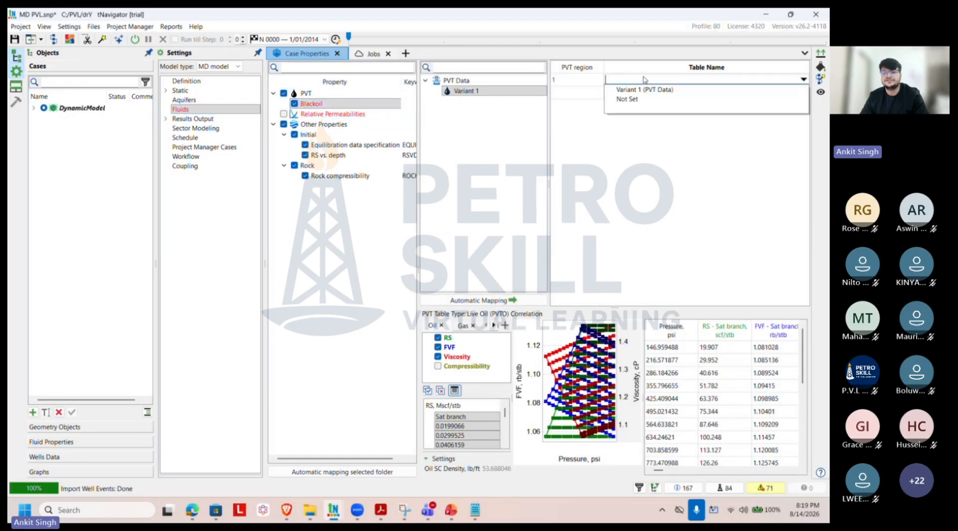
{"action": "left_click", "coordinate": [653, 91]}
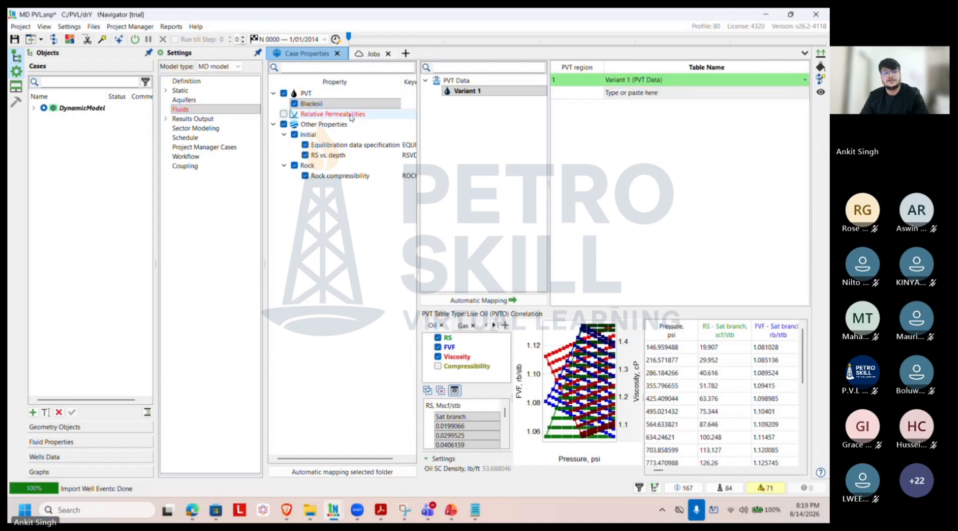
Step: Enable Relative Permeabilities and assign the COREYWO_COREYGO.txt 1 (RP Project) table to saturation region 1
{"action": "left_click", "coordinate": [299, 114]}
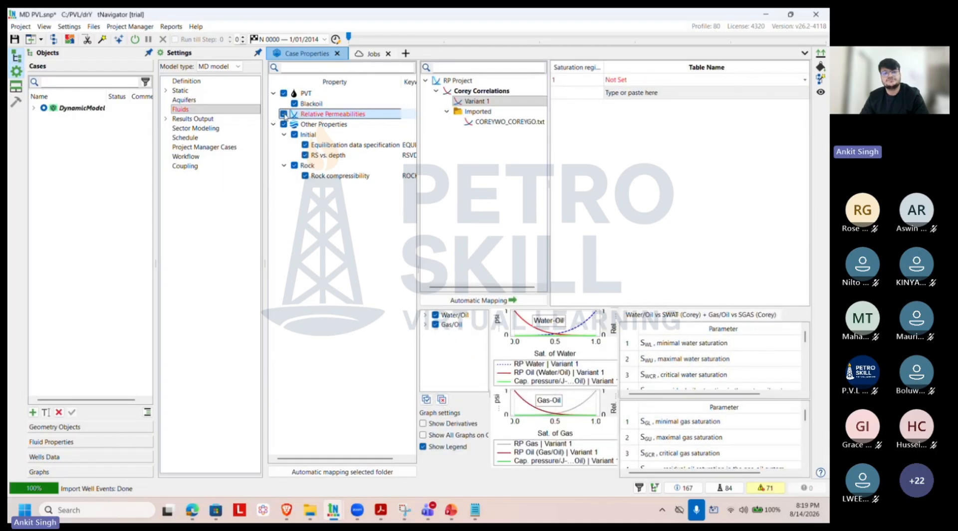
{"action": "left_click", "coordinate": [283, 114]}
{"action": "left_click", "coordinate": [631, 81]}
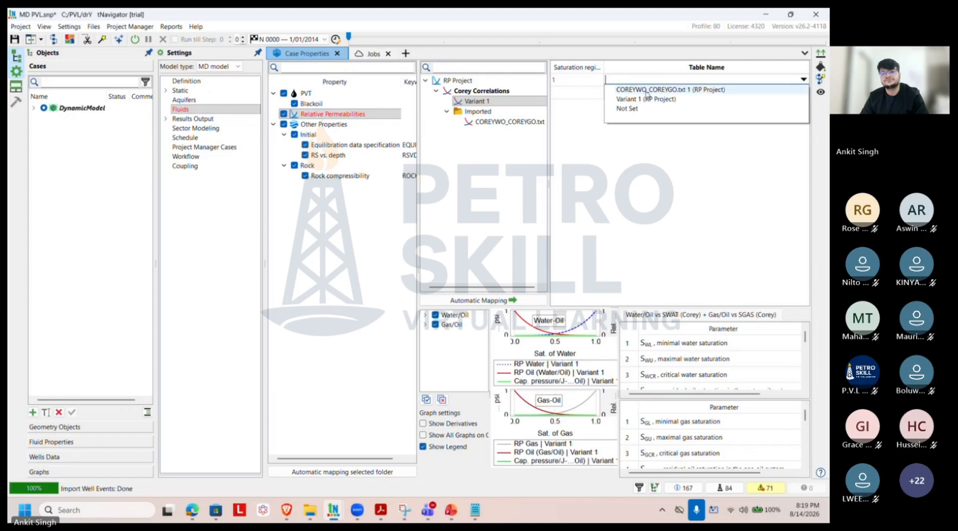
{"action": "left_click", "coordinate": [653, 90]}
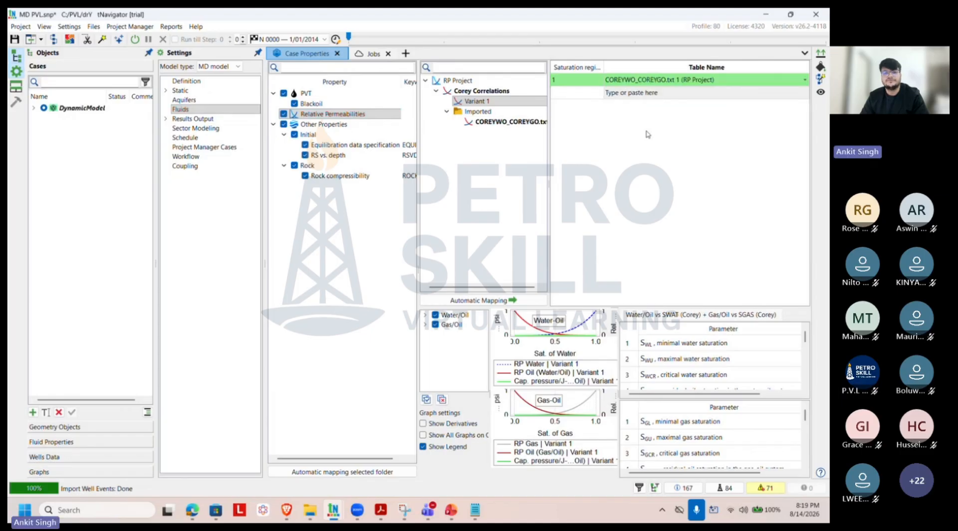
Step: Assign the E2 table to equilibration region 1 under the equilibration data specification
{"action": "left_click", "coordinate": [371, 145]}
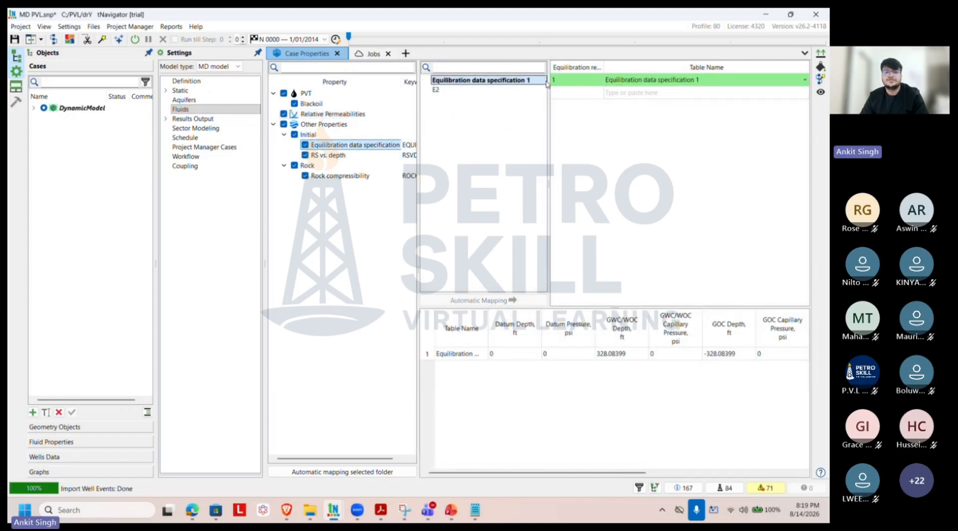
{"action": "left_click", "coordinate": [645, 80]}
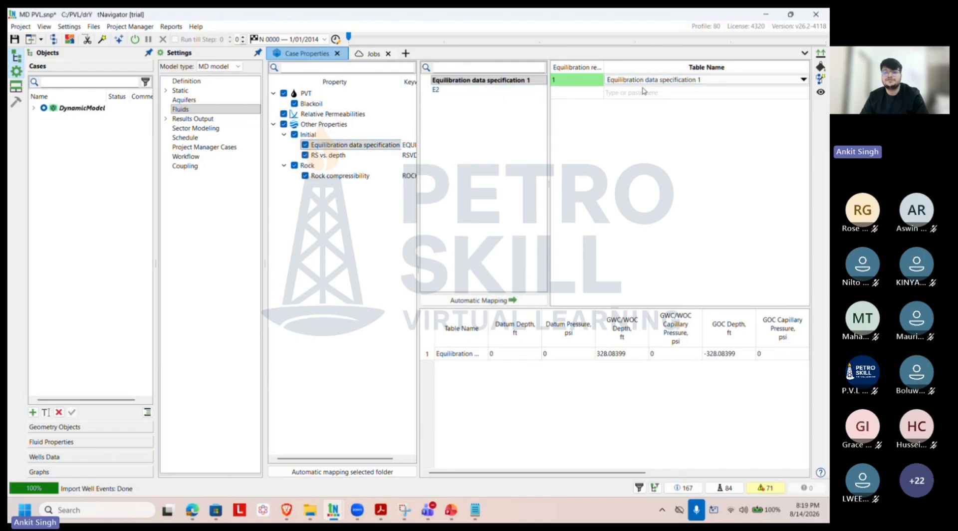
{"action": "left_click", "coordinate": [646, 80]}
{"action": "left_click", "coordinate": [646, 101]}
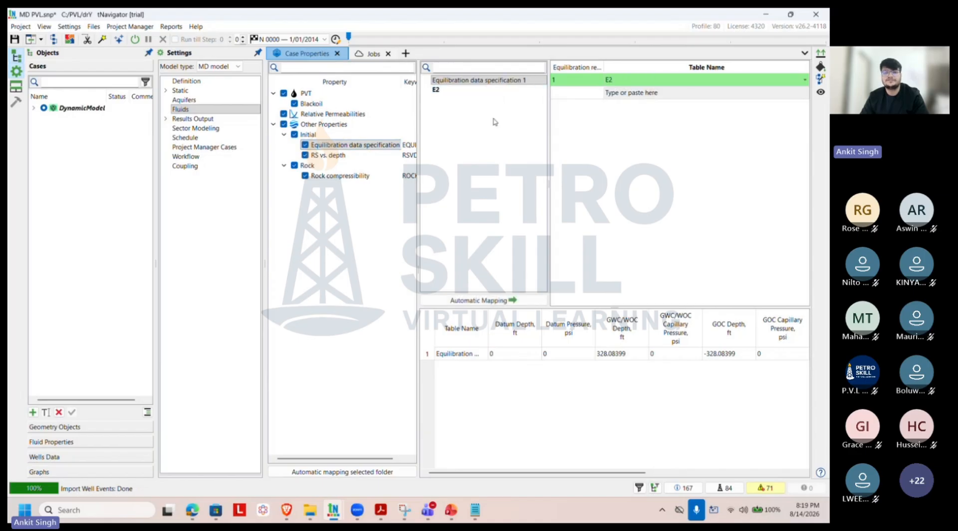
Step: Check the RS vs. depth mapping and assign the Rock compressibility 2 table to rock compressibility region 1
{"action": "left_click", "coordinate": [328, 155]}
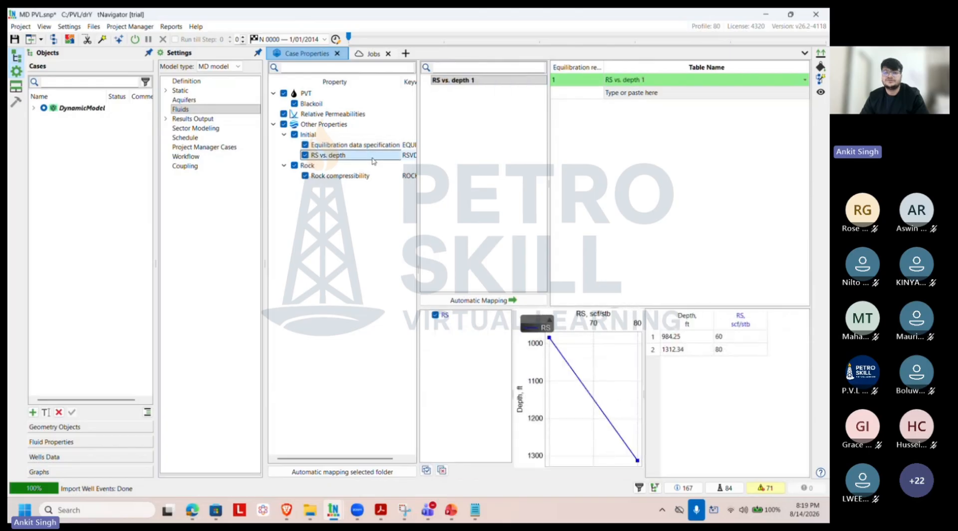
{"action": "left_click", "coordinate": [339, 176]}
{"action": "left_click", "coordinate": [625, 81]}
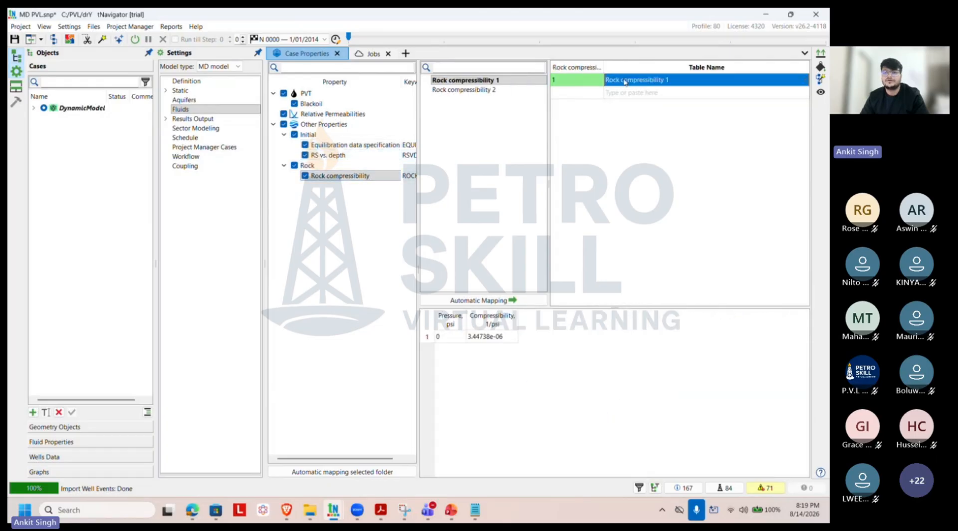
{"action": "left_click", "coordinate": [625, 81]}
{"action": "left_click", "coordinate": [631, 98]}
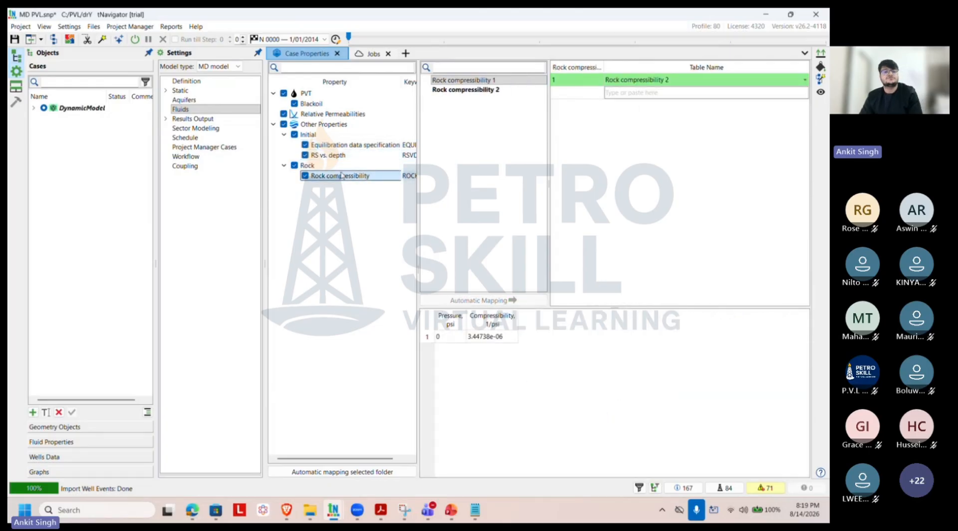
Step: Review the case's Schedule and Results Output settings and the Fluid Composition, Dimensions, Tuning and Grid keywords in its definition
{"action": "left_click", "coordinate": [201, 138]}
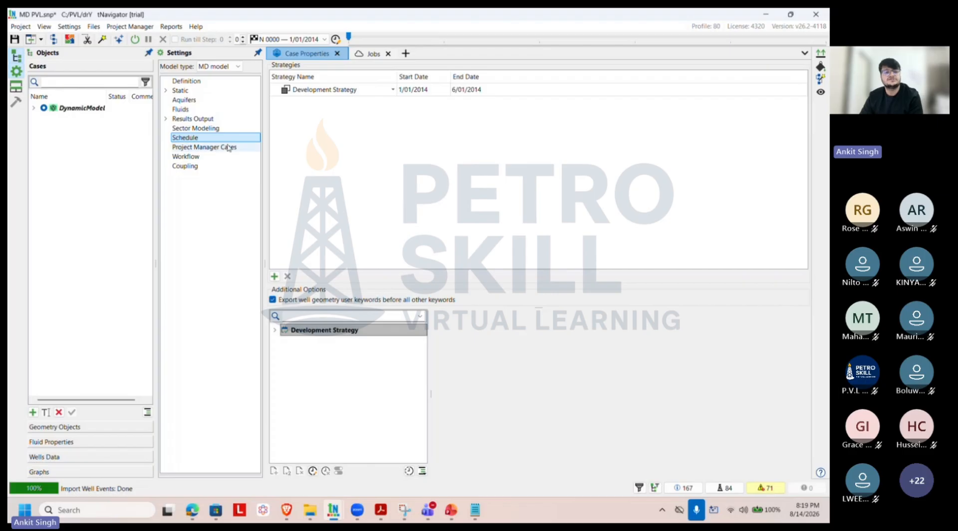
{"action": "left_click", "coordinate": [173, 120]}
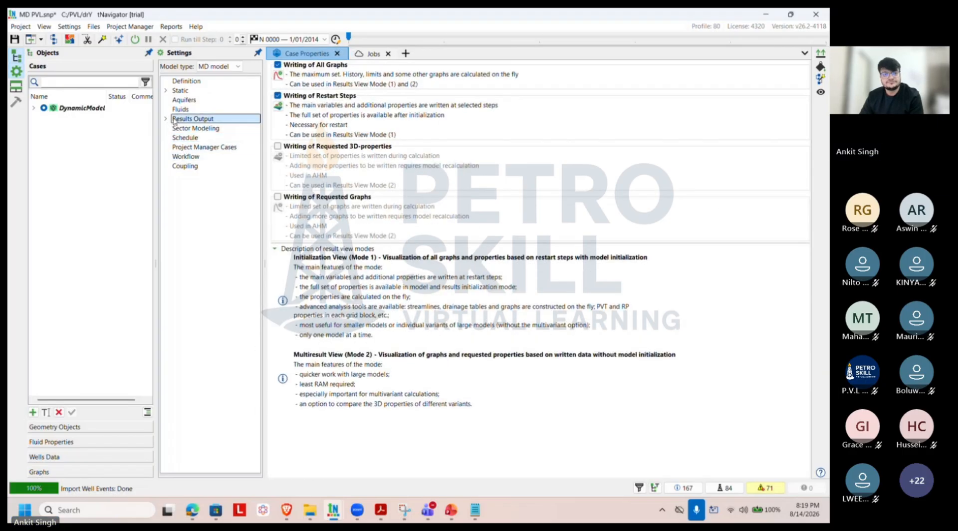
{"action": "left_click", "coordinate": [184, 81]}
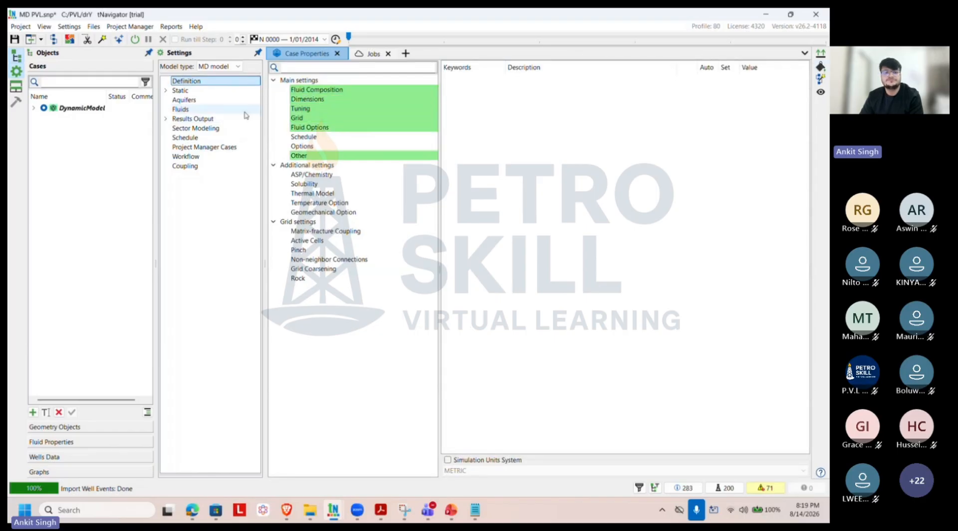
{"action": "left_click", "coordinate": [306, 91]}
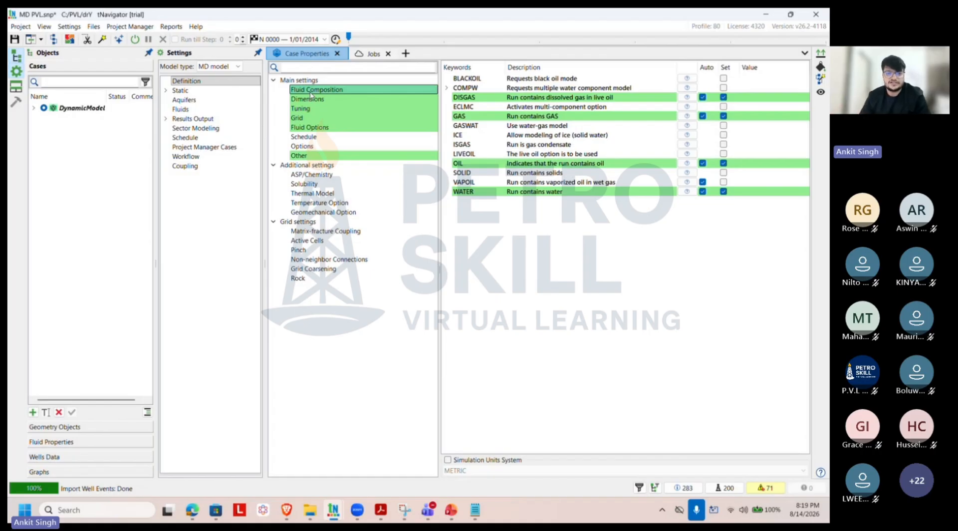
{"action": "left_click", "coordinate": [310, 100]}
{"action": "left_click", "coordinate": [308, 107]}
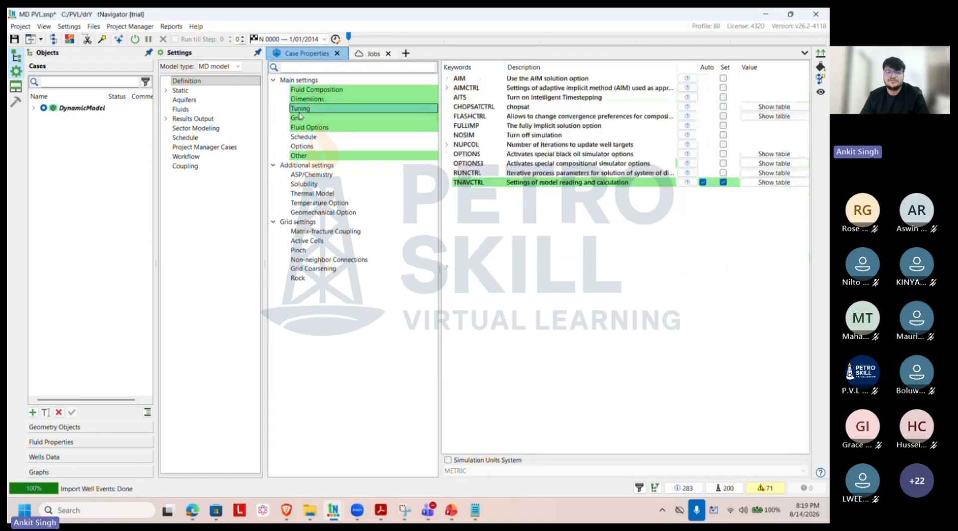
{"action": "left_click", "coordinate": [297, 119]}
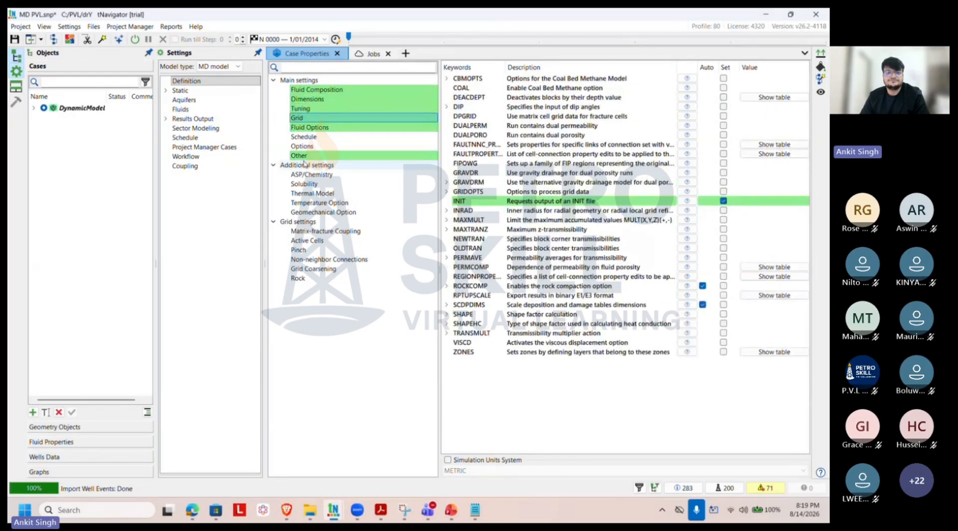
Step: Search the definition keywords for MIN, enable MINPVR and set its minimal relative pore volume to 0.63
{"action": "left_click", "coordinate": [296, 69]}
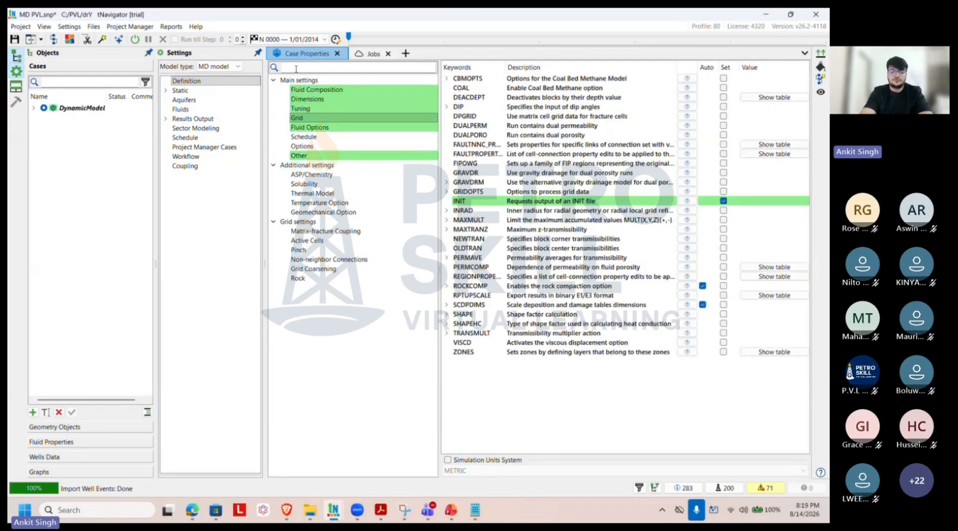
{"action": "type", "text": "MIN"}
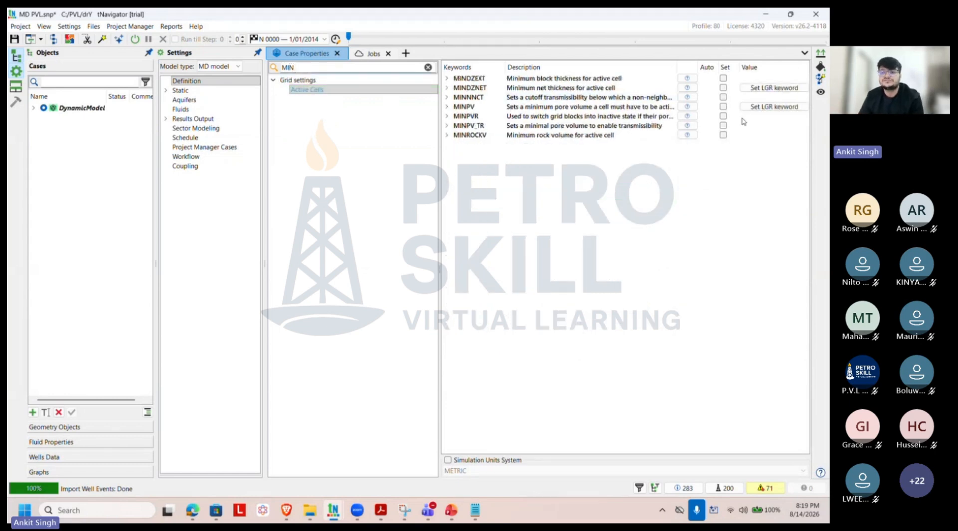
{"action": "left_click", "coordinate": [723, 116]}
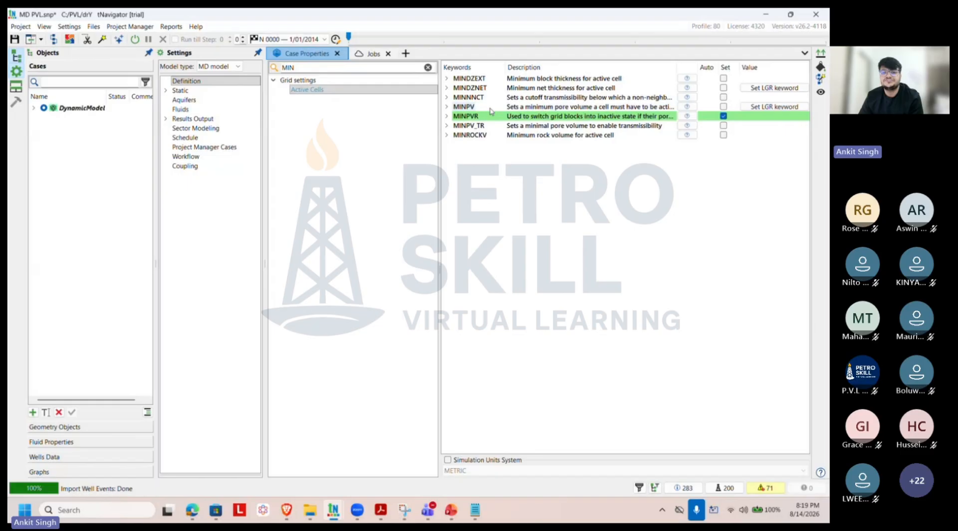
{"action": "left_click", "coordinate": [446, 116]}
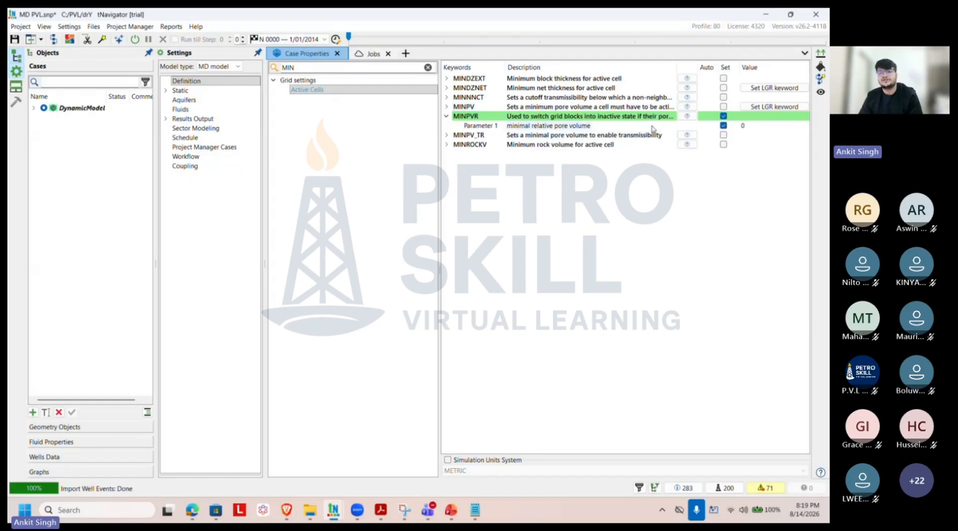
{"action": "left_click", "coordinate": [743, 126]}
{"action": "left_click", "coordinate": [743, 126]}
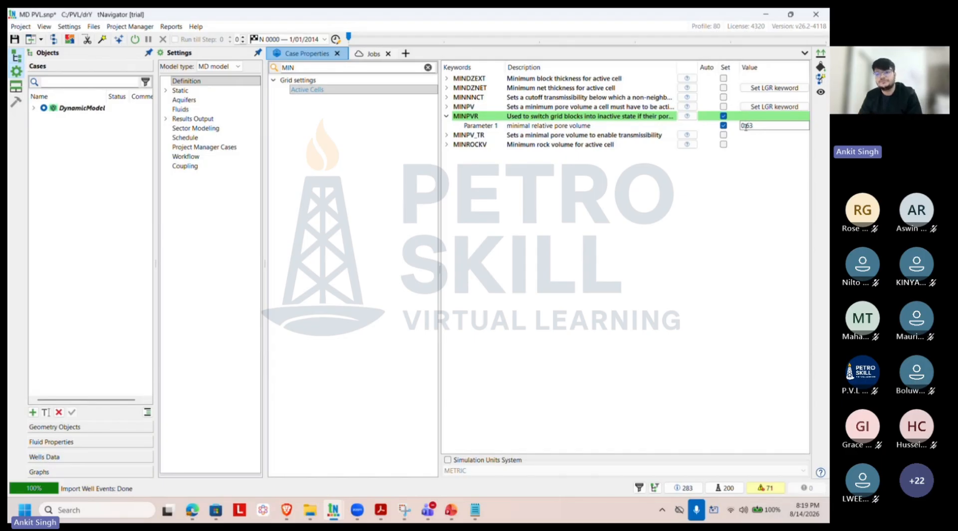
{"action": "key", "text": "Return"}
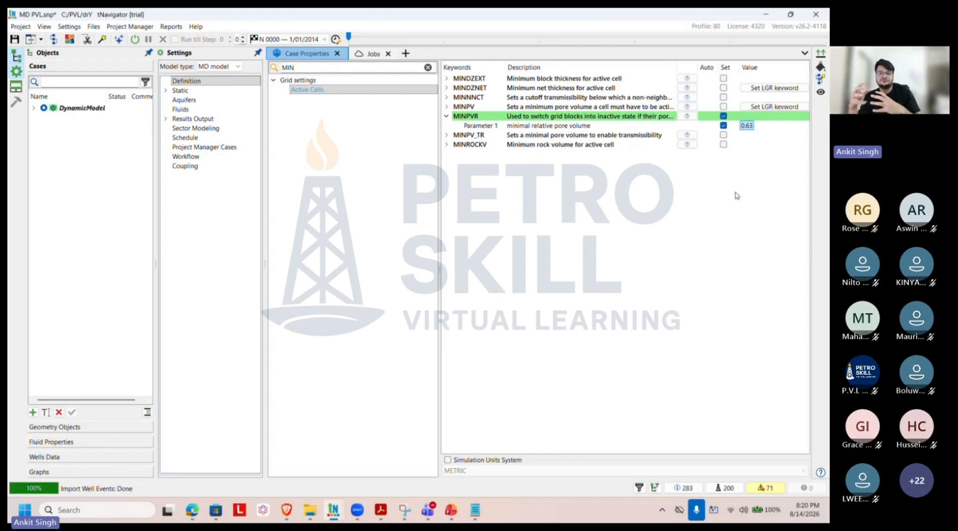
{"action": "left_click", "coordinate": [302, 212]}
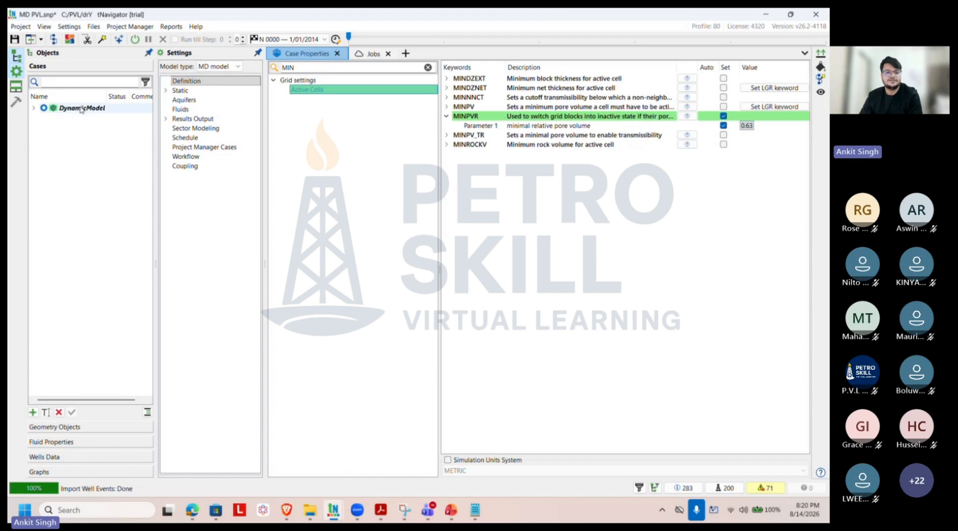
Step: Review the case's aquifer, fluid, grid table, initial fracture arithmetic, fault, discrete fracture network and results output settings
{"action": "left_click", "coordinate": [180, 90]}
{"action": "left_click", "coordinate": [187, 100]}
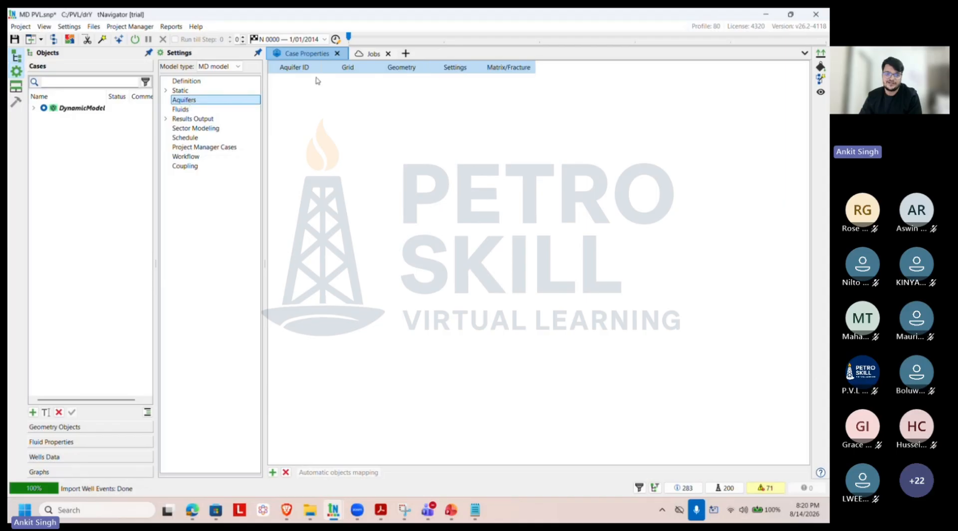
{"action": "left_click", "coordinate": [197, 109]}
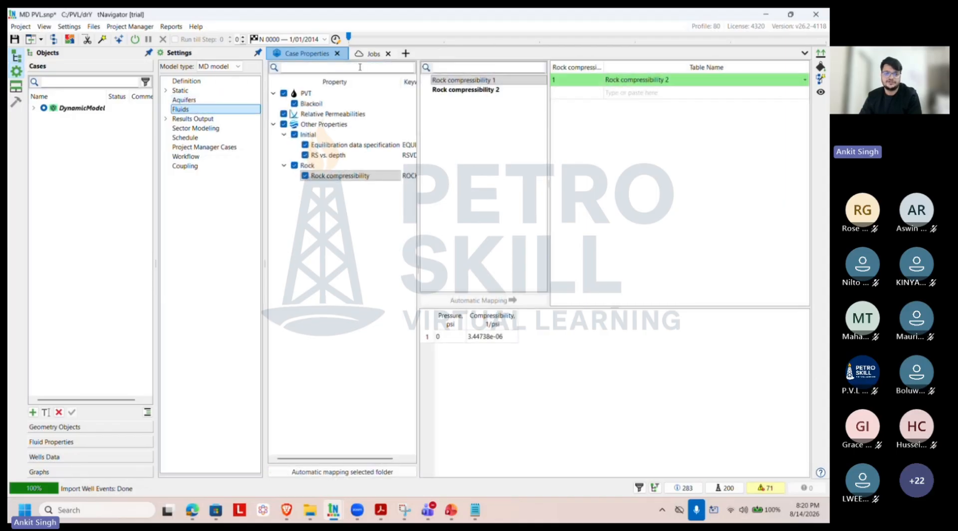
{"action": "left_click", "coordinate": [165, 91]}
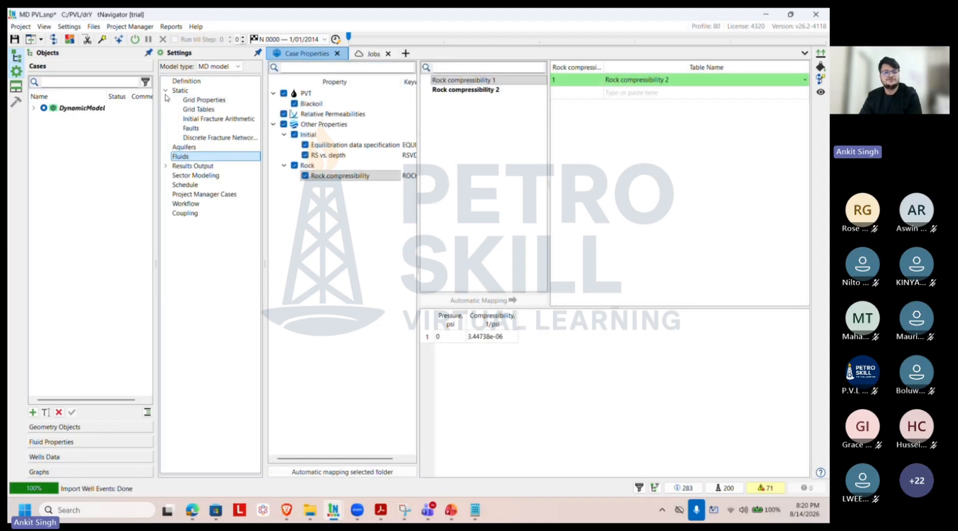
{"action": "left_click", "coordinate": [207, 110]}
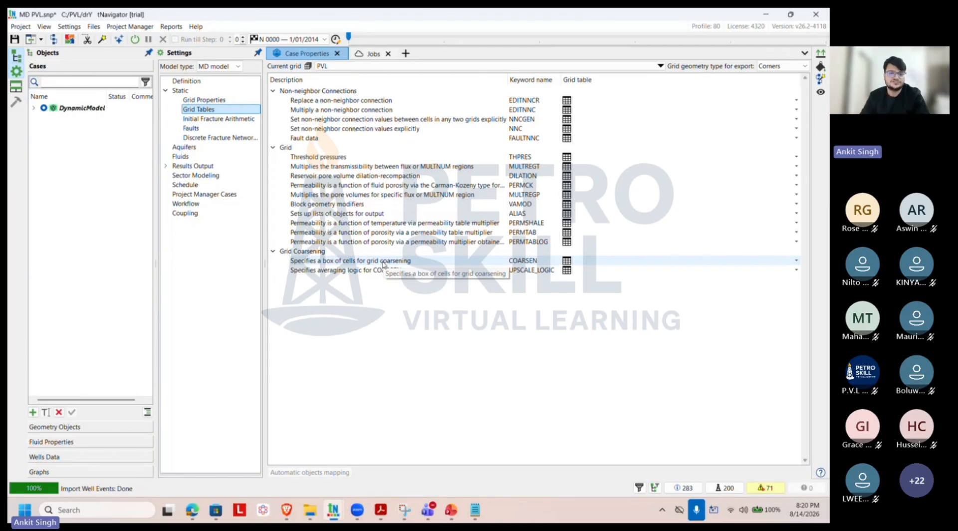
{"action": "left_click", "coordinate": [202, 120]}
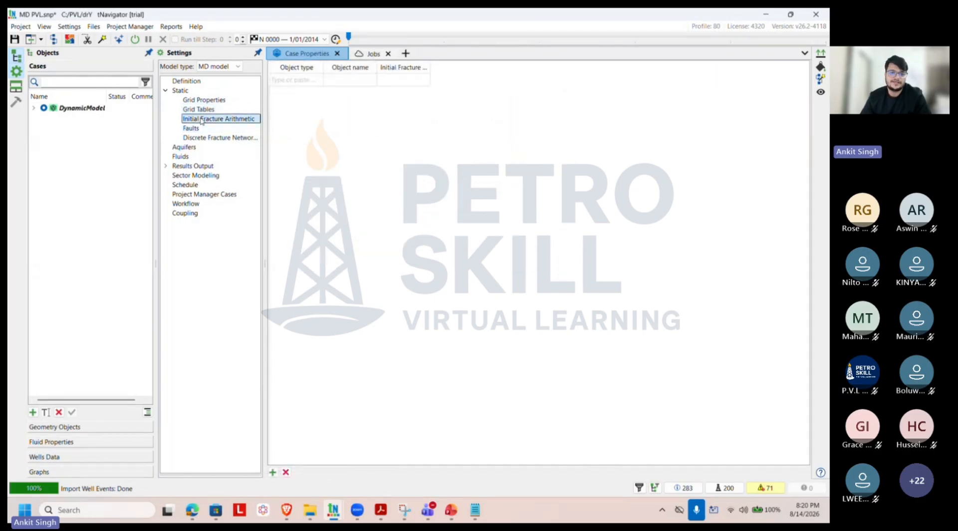
{"action": "left_click", "coordinate": [201, 129]}
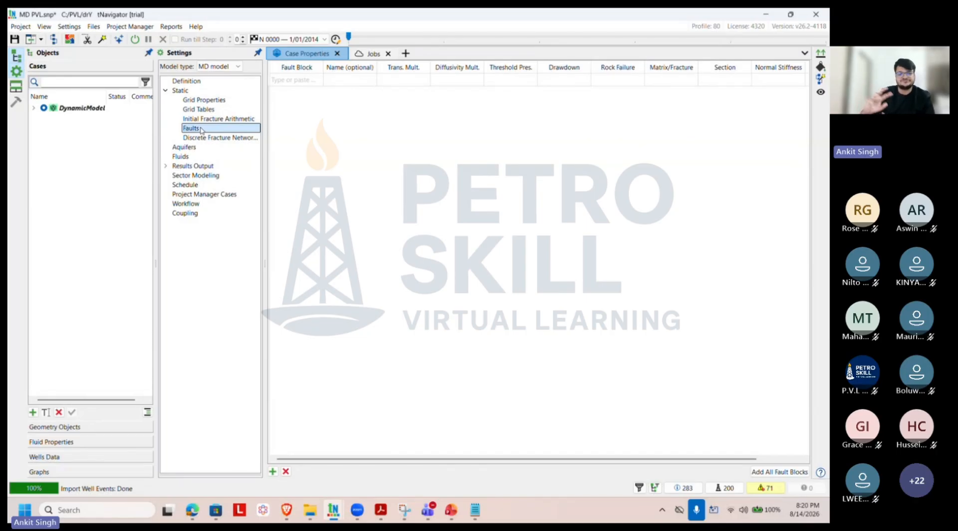
{"action": "left_click", "coordinate": [184, 147]}
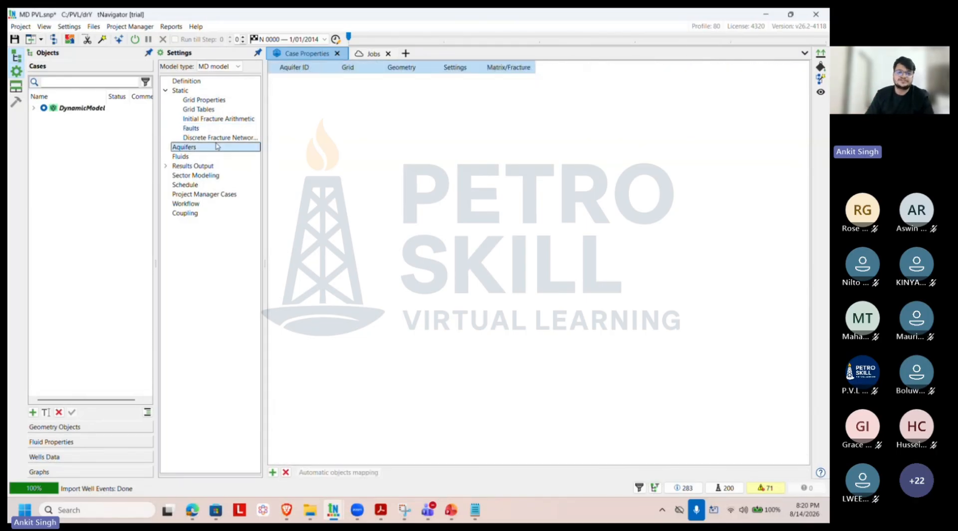
{"action": "left_click", "coordinate": [224, 137]}
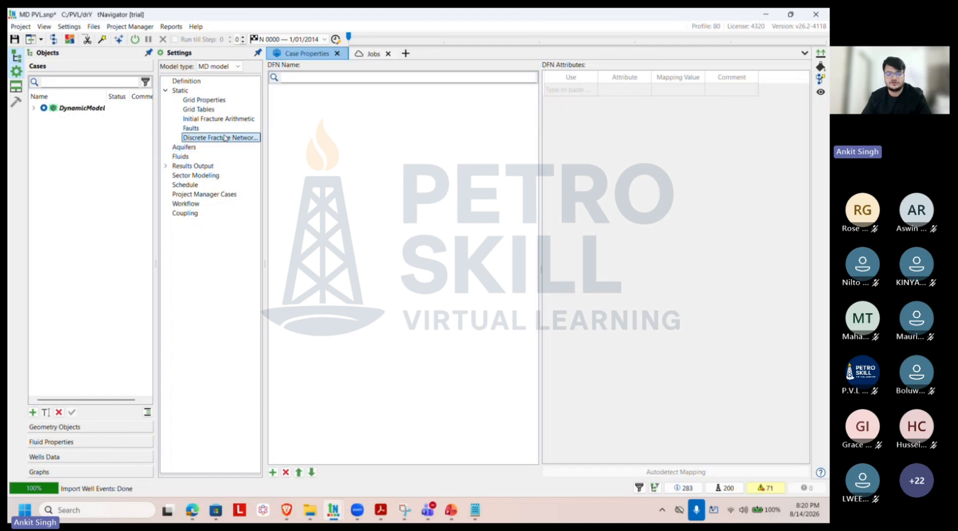
{"action": "left_click", "coordinate": [187, 146]}
{"action": "left_click", "coordinate": [176, 166]}
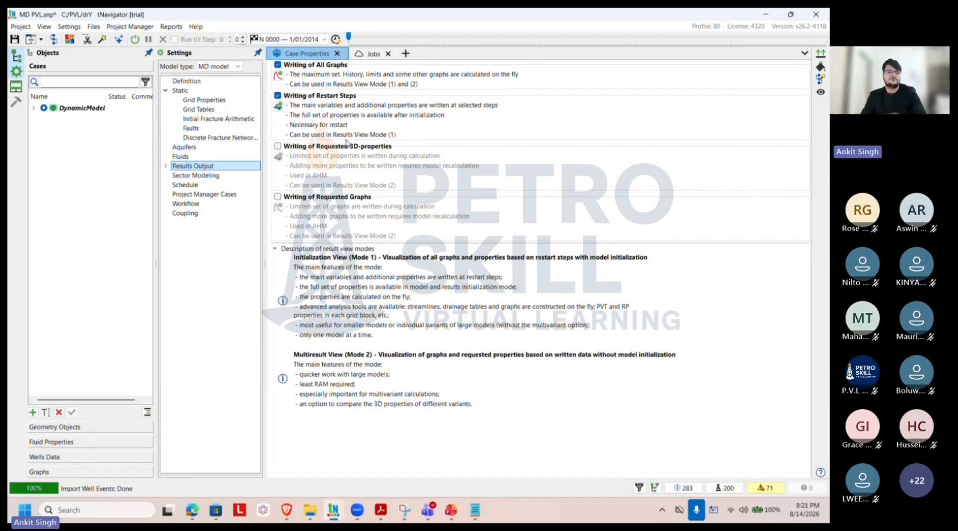
Step: Review the Restart Steps output frequency, its additional basic grid and fluid properties, and the All Graphs output frequency
{"action": "left_click", "coordinate": [165, 165]}
{"action": "left_click", "coordinate": [198, 184]}
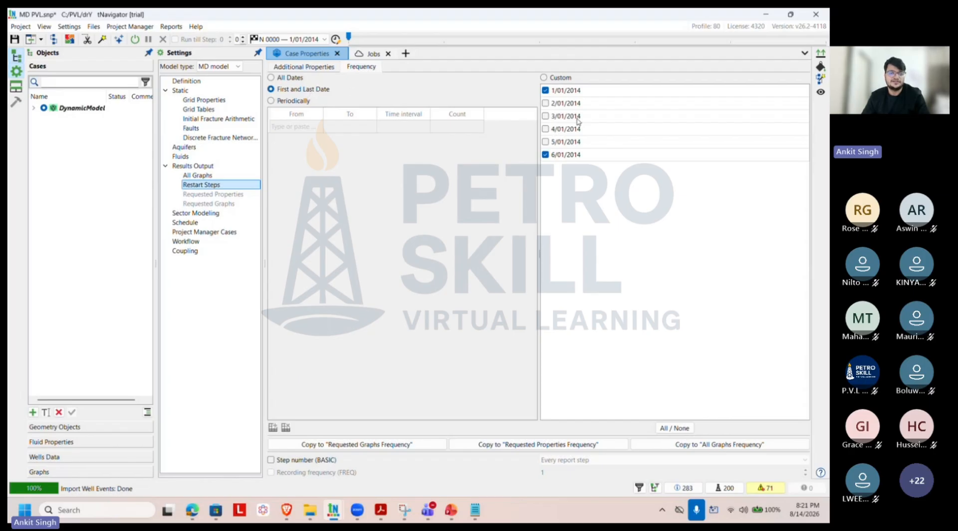
{"action": "left_click", "coordinate": [317, 68]}
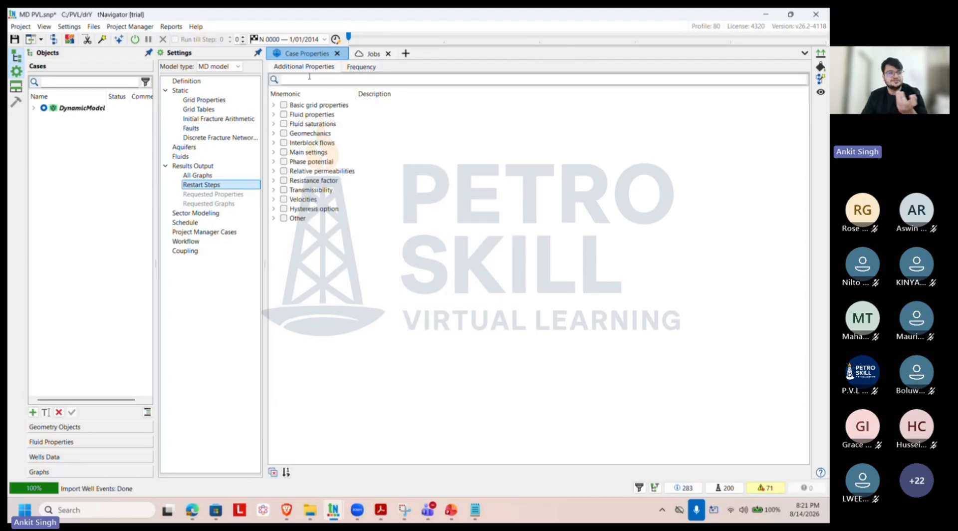
{"action": "left_click", "coordinate": [274, 105]}
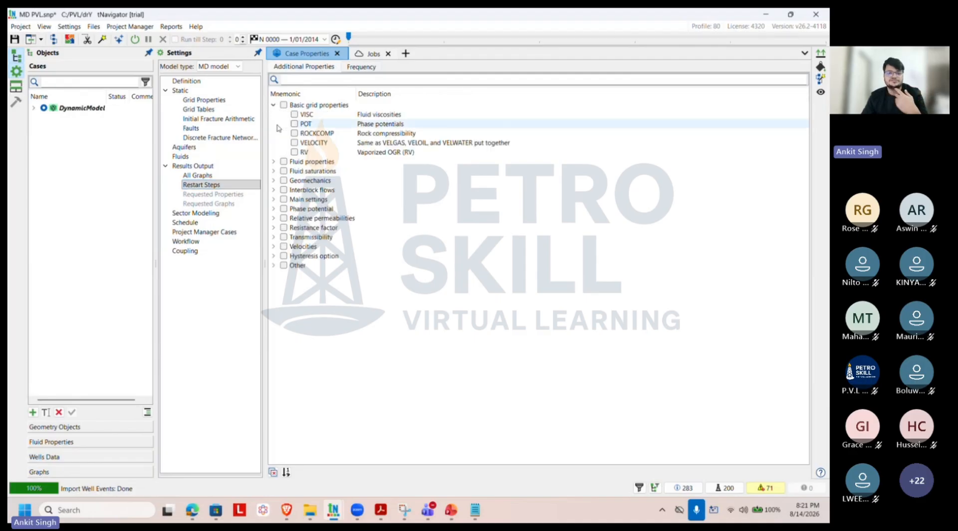
{"action": "left_click", "coordinate": [274, 162]}
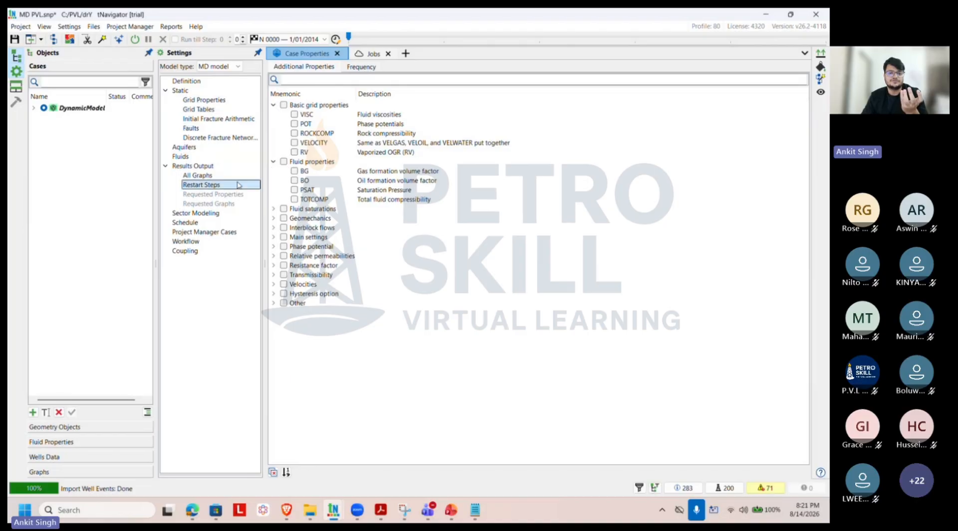
{"action": "left_click", "coordinate": [223, 177]}
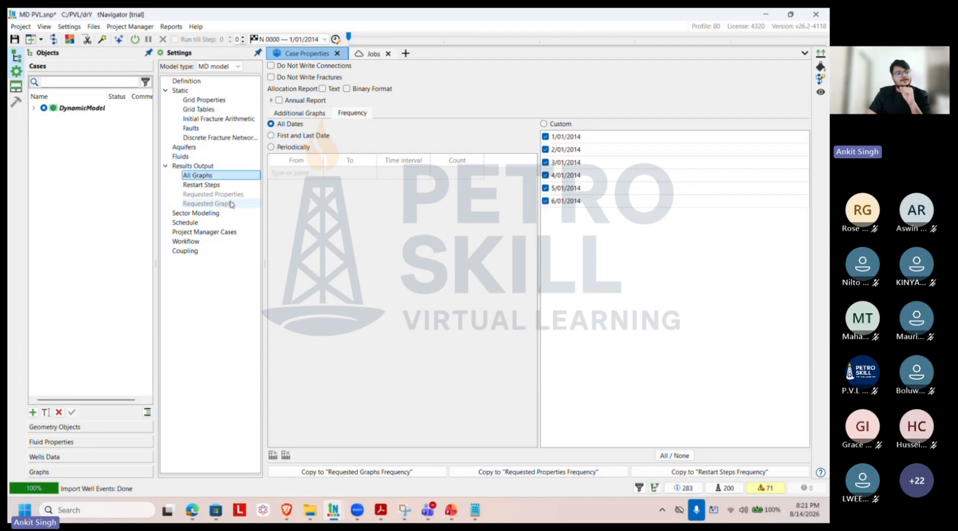
Step: Review the case's Sector Modeling, Schedule, Project Manager Cases, Workflow and Coupling settings
{"action": "left_click", "coordinate": [199, 213]}
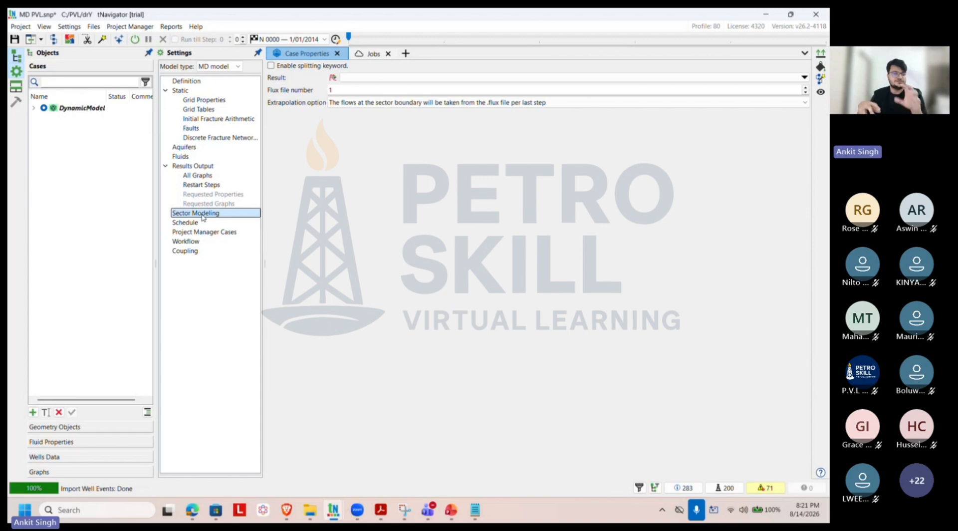
{"action": "left_click", "coordinate": [190, 223]}
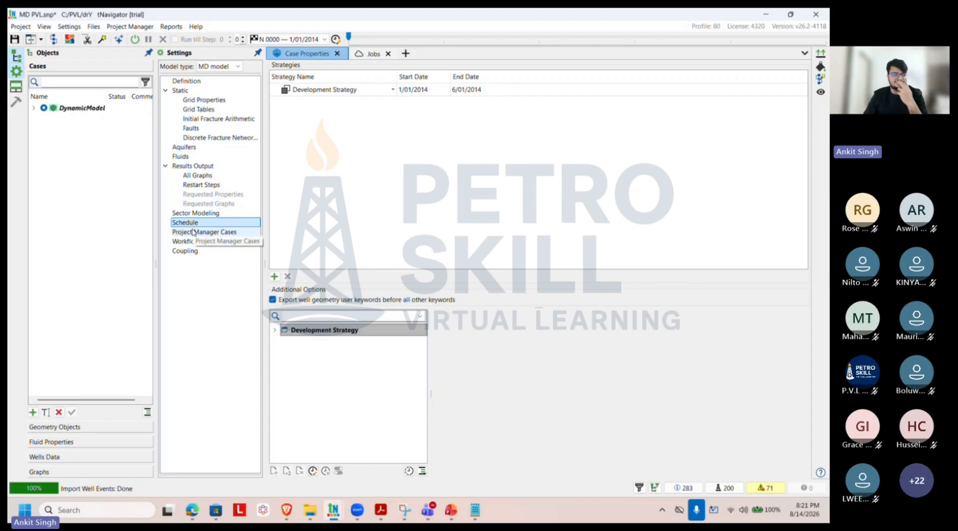
{"action": "left_click", "coordinate": [194, 233]}
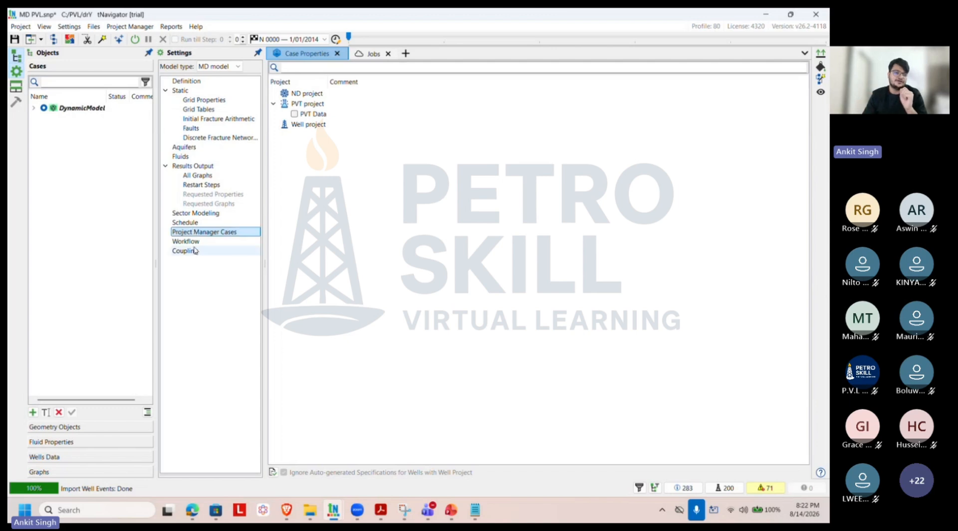
{"action": "left_click", "coordinate": [195, 241]}
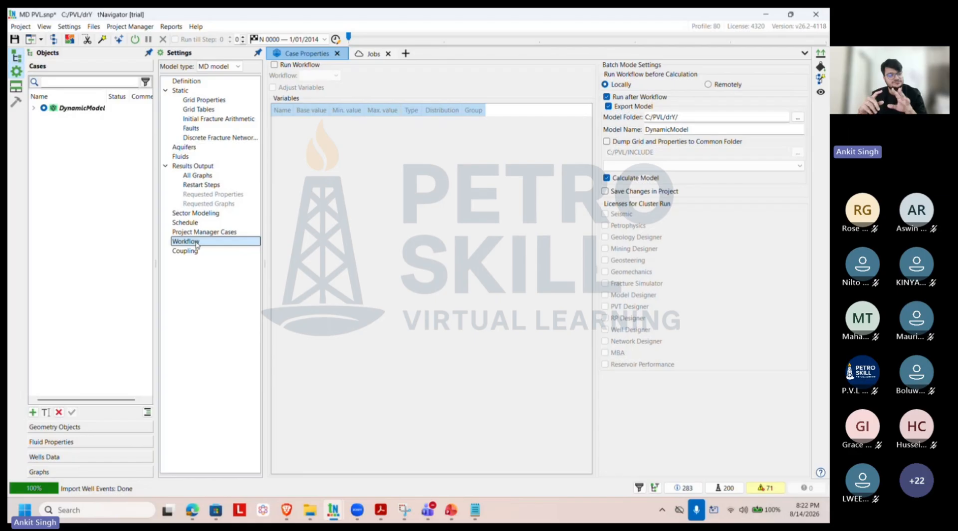
{"action": "left_click", "coordinate": [189, 252]}
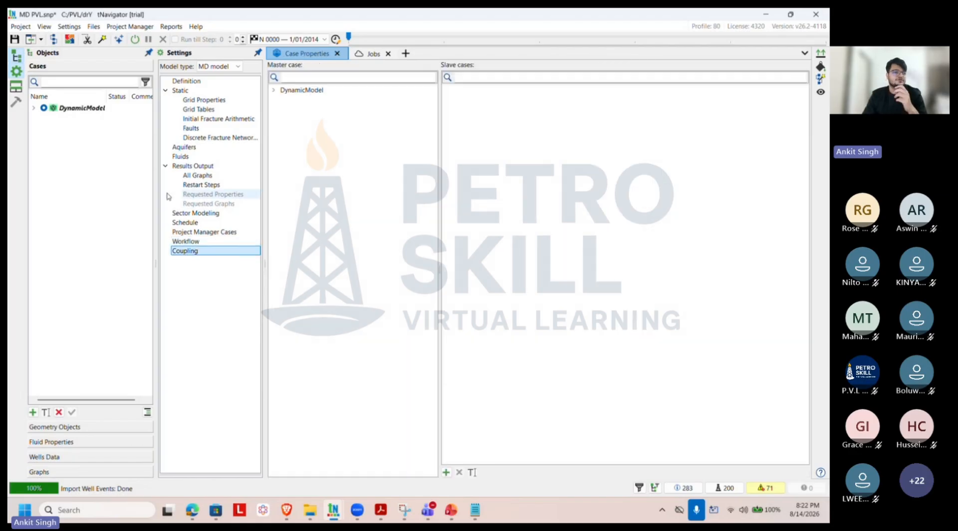
Step: Save the project and initialize the dynamic model, replacing the existing DynamicModel result
{"action": "left_click", "coordinate": [135, 41]}
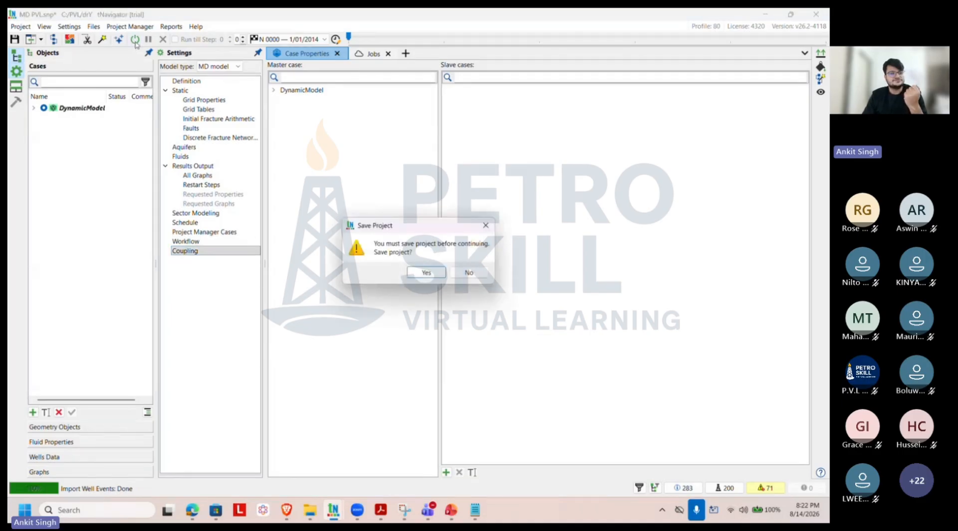
{"action": "left_click", "coordinate": [434, 275]}
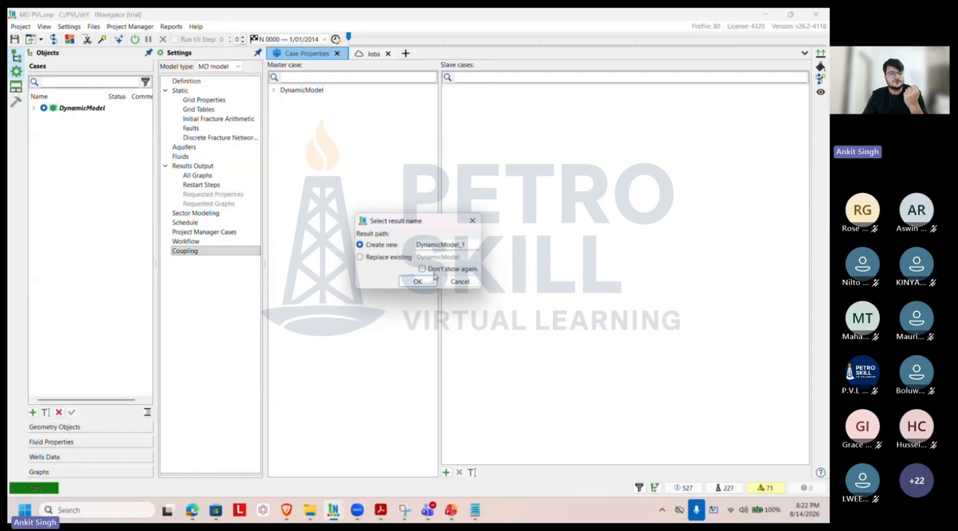
{"action": "left_click", "coordinate": [387, 258]}
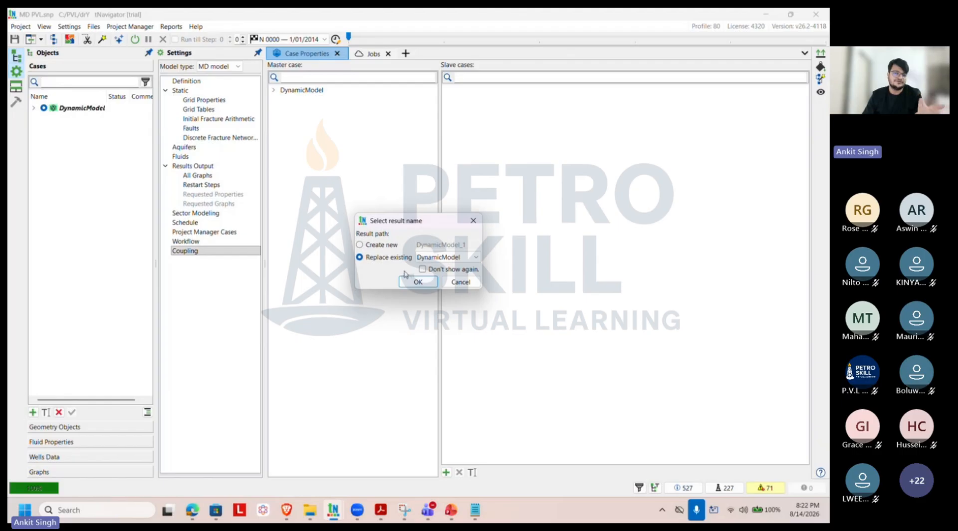
{"action": "left_click", "coordinate": [406, 282]}
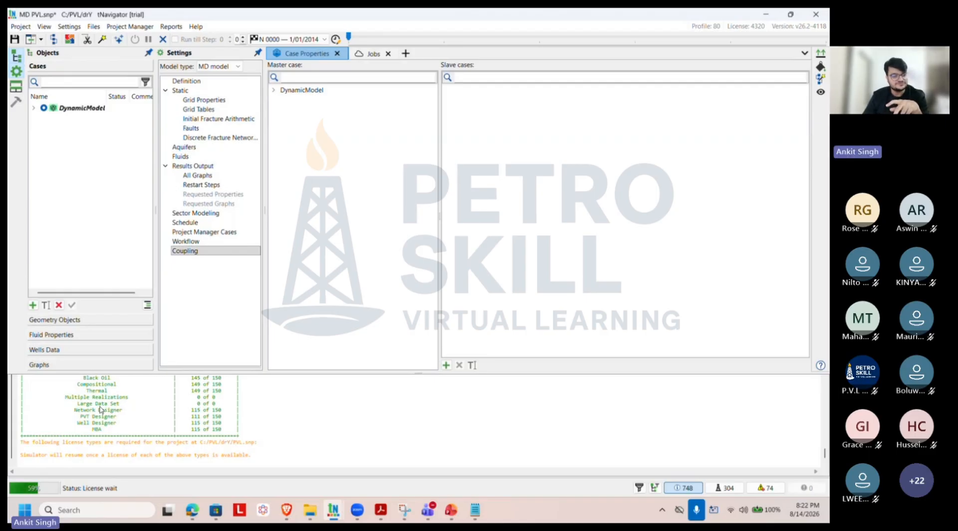
Step: Read the initialization log's license availability and original in-place volumes, and hide the log
{"action": "scroll", "coordinate": [120, 406], "scroll_direction": "up", "scroll_amount": 1}
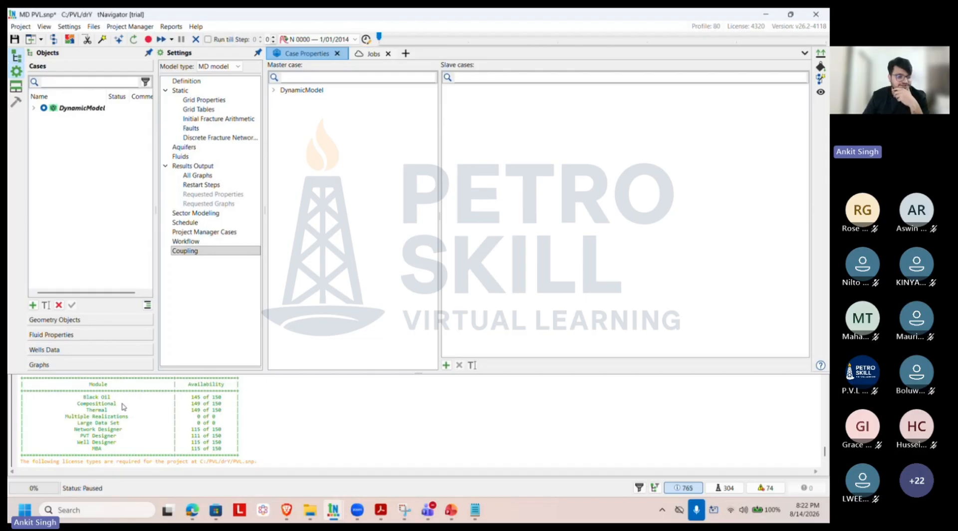
{"action": "scroll", "coordinate": [107, 442], "scroll_direction": "down", "scroll_amount": 5}
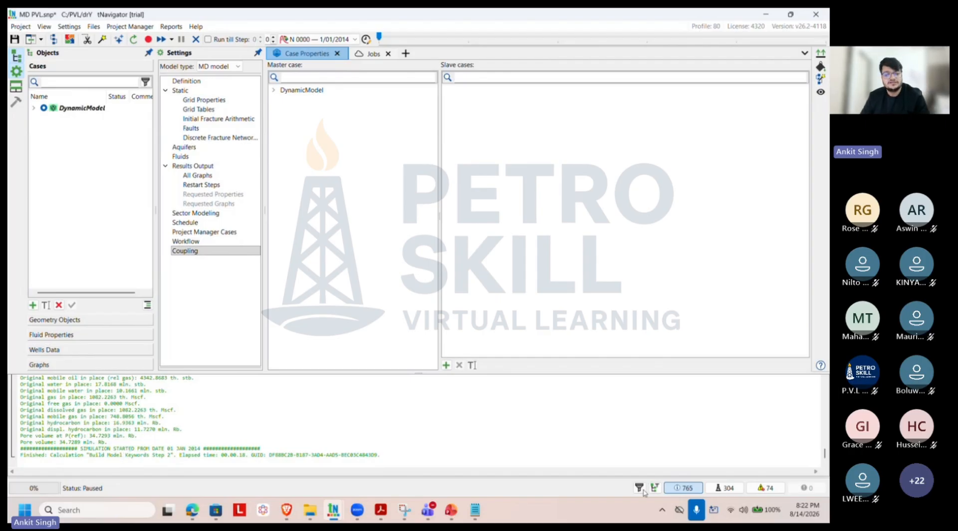
{"action": "left_click", "coordinate": [682, 487]}
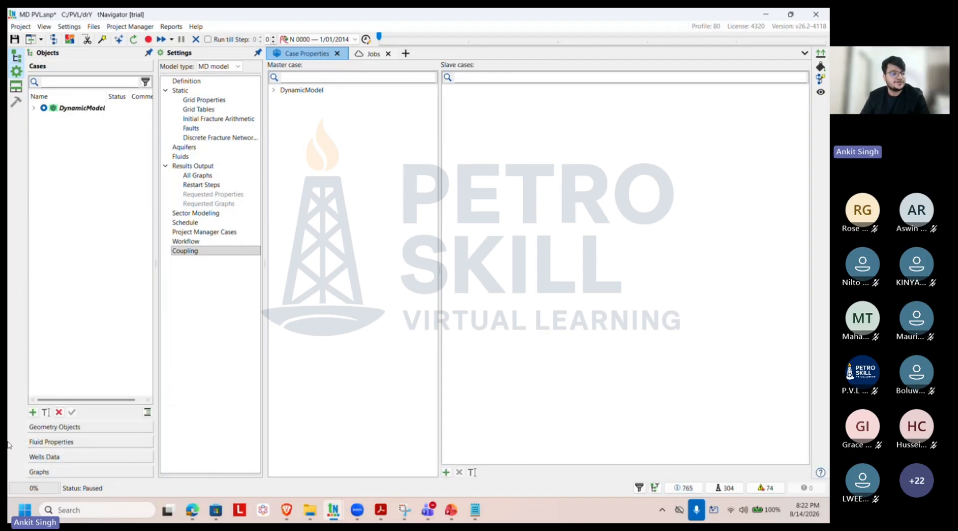
Step: Open the model's graphs with the Standard Graphs template and select FIPNUM as the plotted object
{"action": "left_click", "coordinate": [67, 472]}
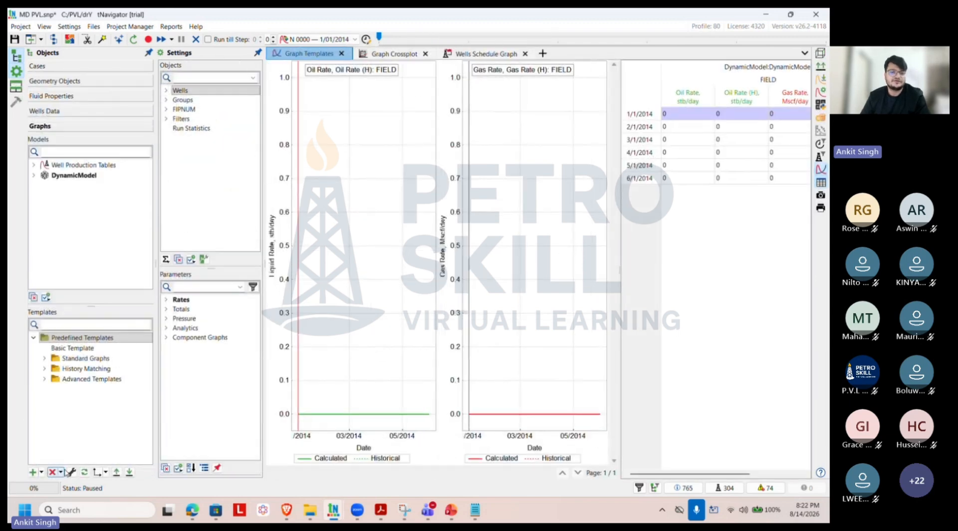
{"action": "left_click", "coordinate": [76, 357]}
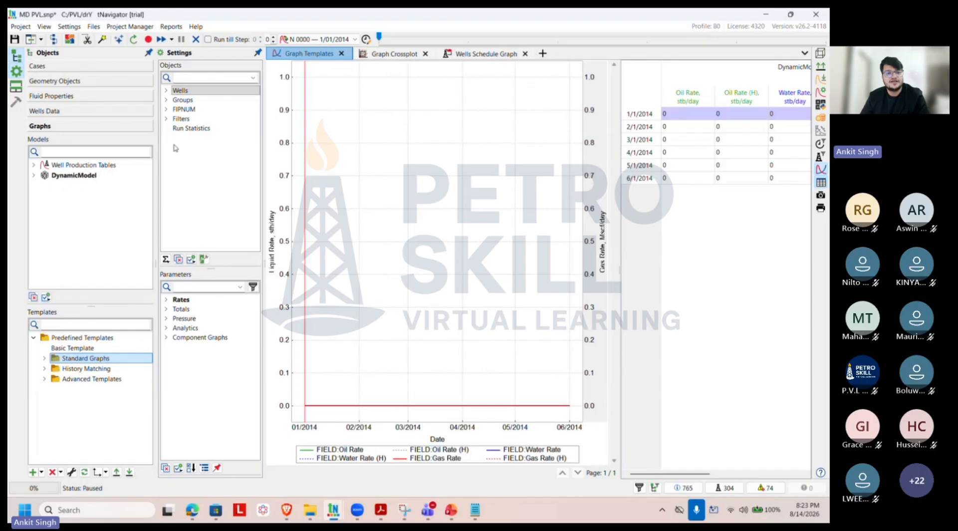
{"action": "left_click", "coordinate": [184, 109]}
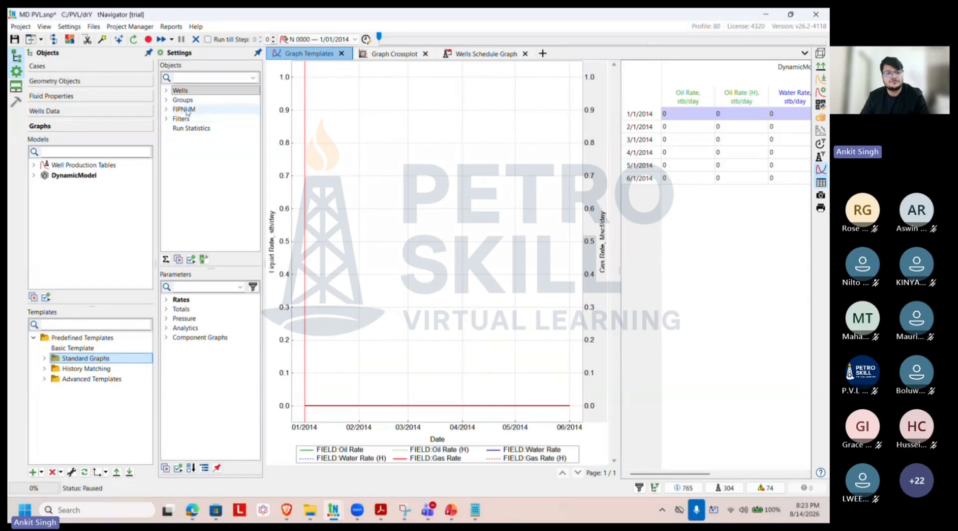
Step: Replace the oil, water and gas rate curves with the fluid-in-place parameter Current Oil in Place for FIPNUM
{"action": "left_click", "coordinate": [166, 300]}
{"action": "left_click", "coordinate": [187, 337]}
{"action": "left_click", "coordinate": [187, 347]}
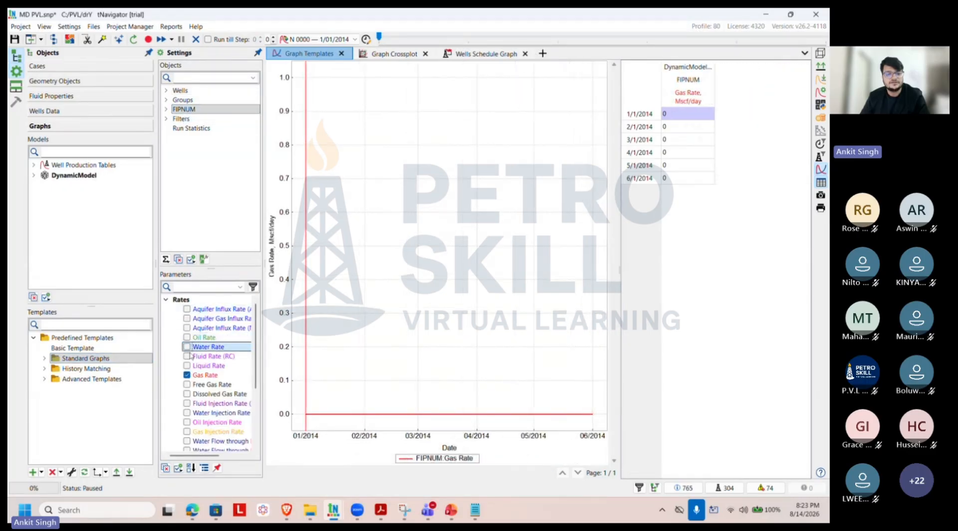
{"action": "left_click", "coordinate": [187, 375]}
{"action": "left_click", "coordinate": [166, 300]}
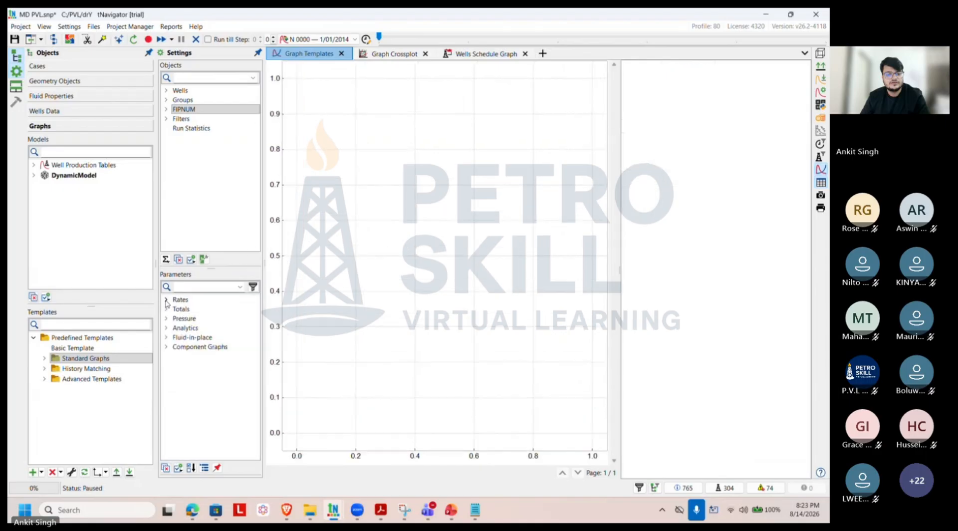
{"action": "left_click", "coordinate": [166, 338]}
{"action": "left_click", "coordinate": [186, 347]}
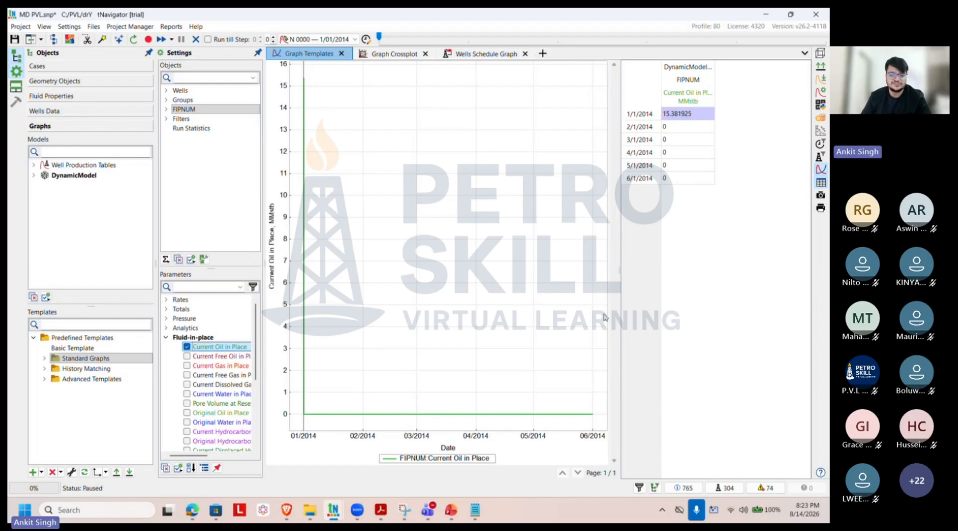
Step: Examine the calculation log for the original in-place volumes, FIP regions, model statistics and licence messages, then close it
{"action": "left_click", "coordinate": [686, 487]}
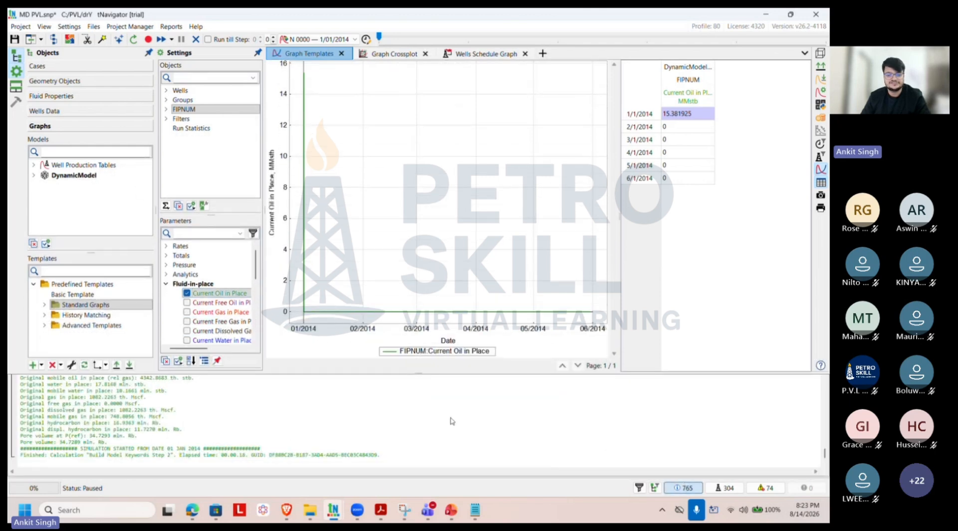
{"action": "left_click_drag", "start_coordinate": [424, 372], "coordinate": [424, 154]}
{"action": "scroll", "coordinate": [122, 291], "scroll_direction": "up", "scroll_amount": 15}
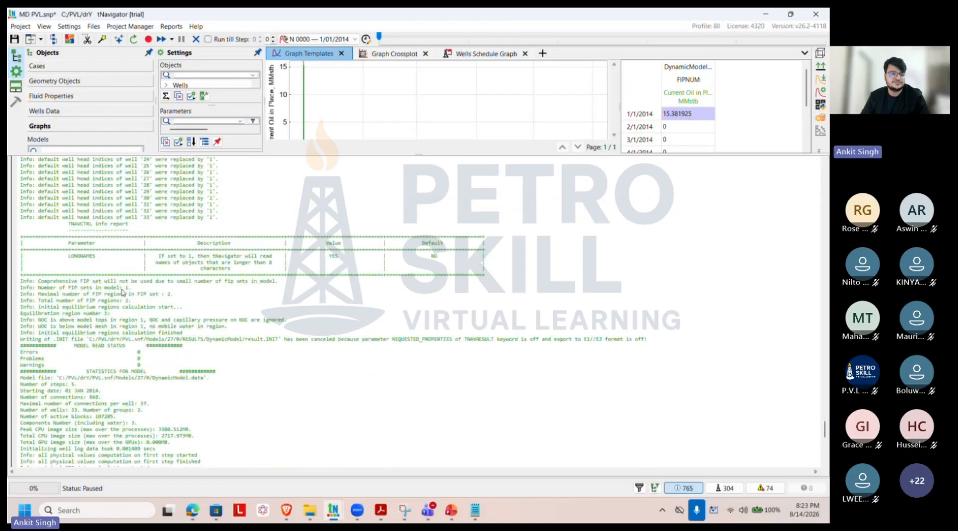
{"action": "scroll", "coordinate": [121, 301], "scroll_direction": "down", "scroll_amount": 15}
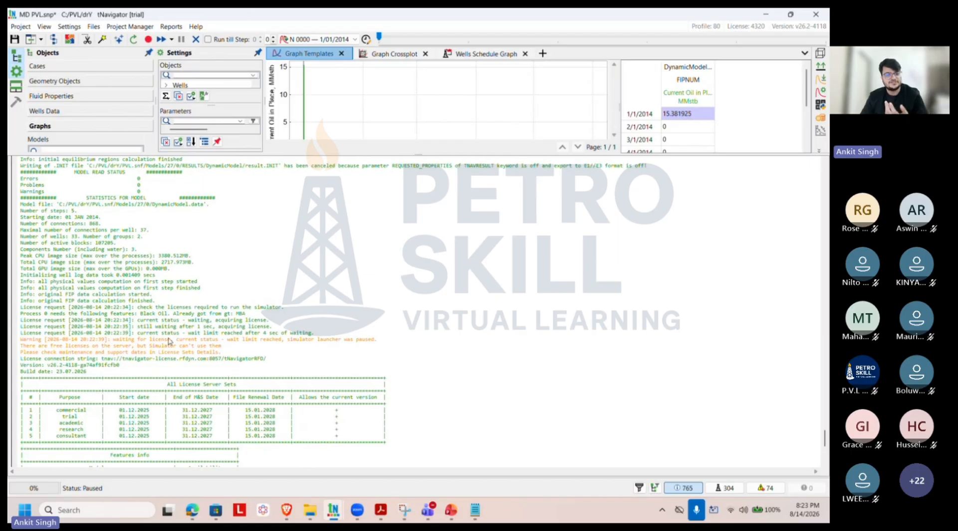
{"action": "scroll", "coordinate": [169, 342], "scroll_direction": "up", "scroll_amount": 10}
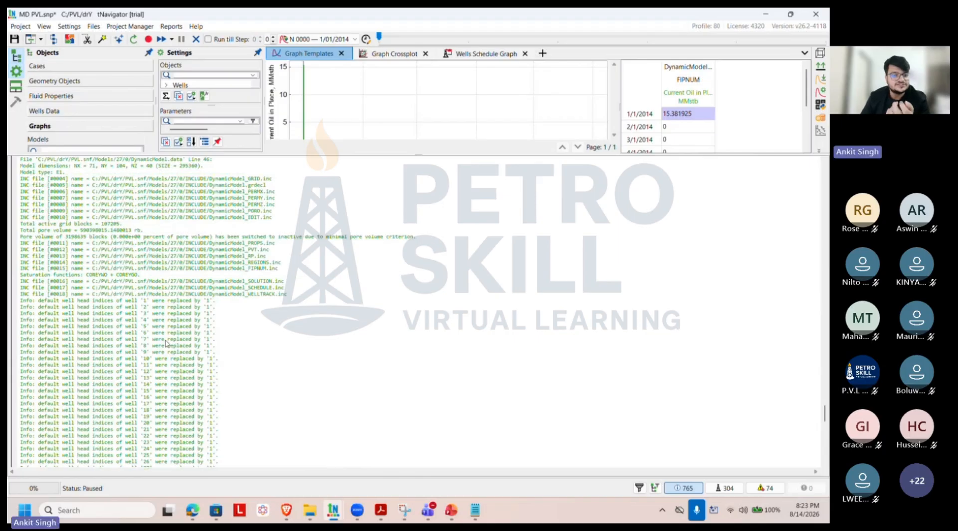
{"action": "scroll", "coordinate": [165, 342], "scroll_direction": "down", "scroll_amount": 15}
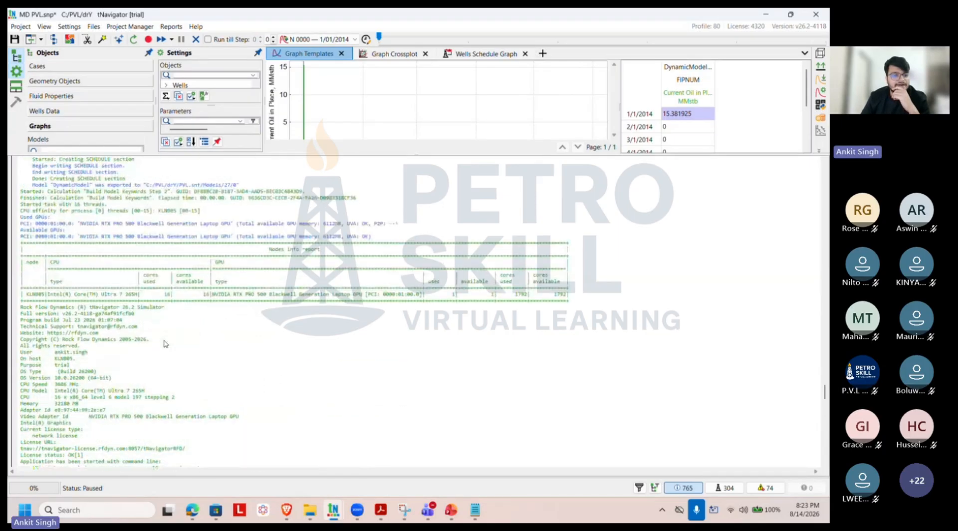
{"action": "scroll", "coordinate": [168, 339], "scroll_direction": "up", "scroll_amount": 10}
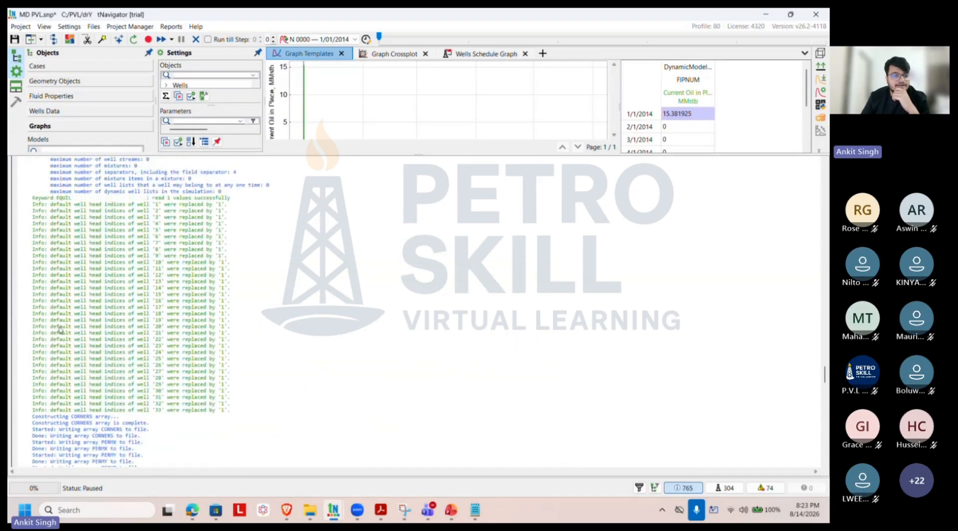
{"action": "scroll", "coordinate": [22, 326], "scroll_direction": "down", "scroll_amount": 5}
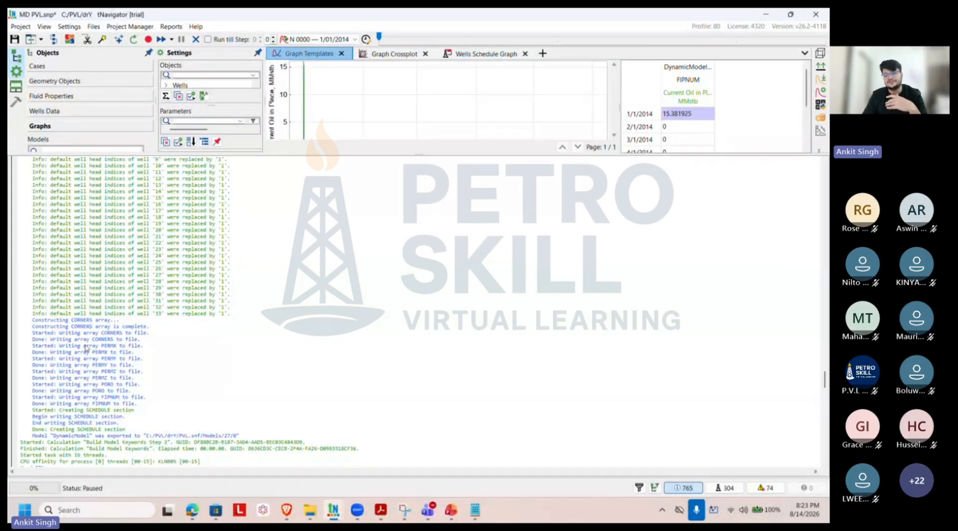
{"action": "left_click", "coordinate": [675, 488]}
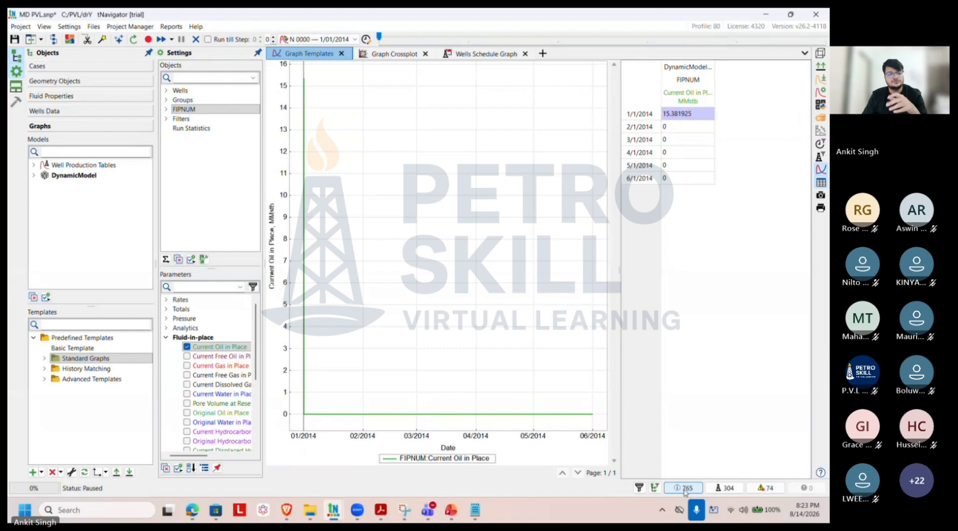
Step: Display the calculated Saturation of Water from the DynamicModel dynamic results in the 3D view
{"action": "left_click", "coordinate": [55, 82]}
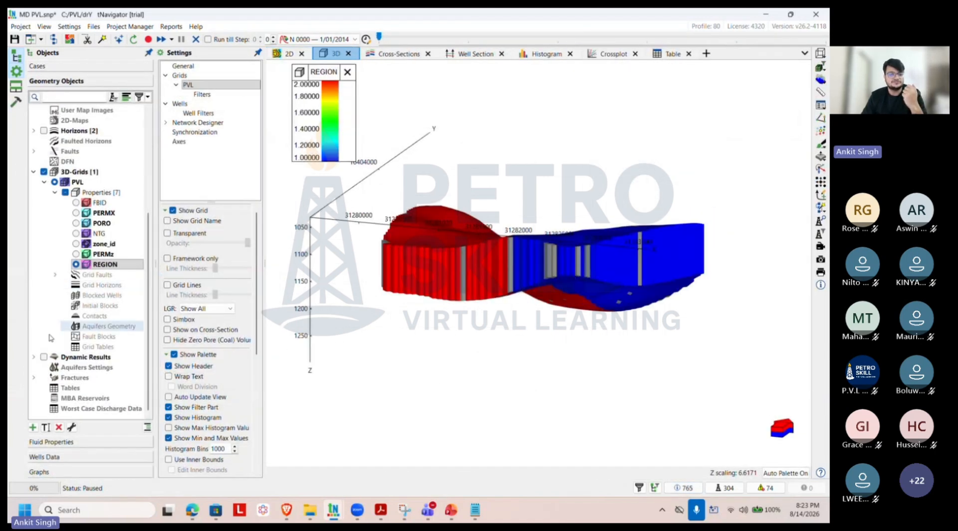
{"action": "left_click", "coordinate": [33, 357]}
{"action": "left_click", "coordinate": [44, 367]}
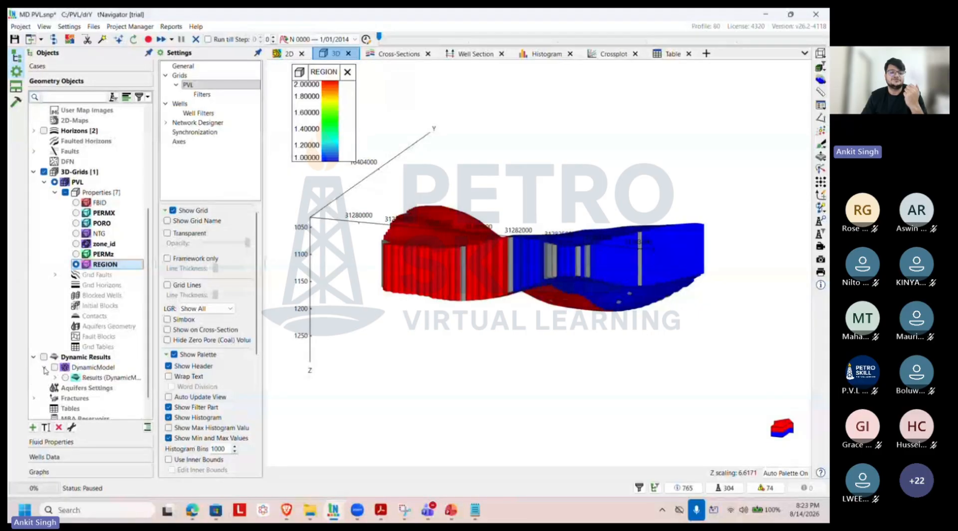
{"action": "left_click", "coordinate": [56, 378]}
{"action": "scroll", "coordinate": [60, 374], "scroll_direction": "down", "scroll_amount": 2}
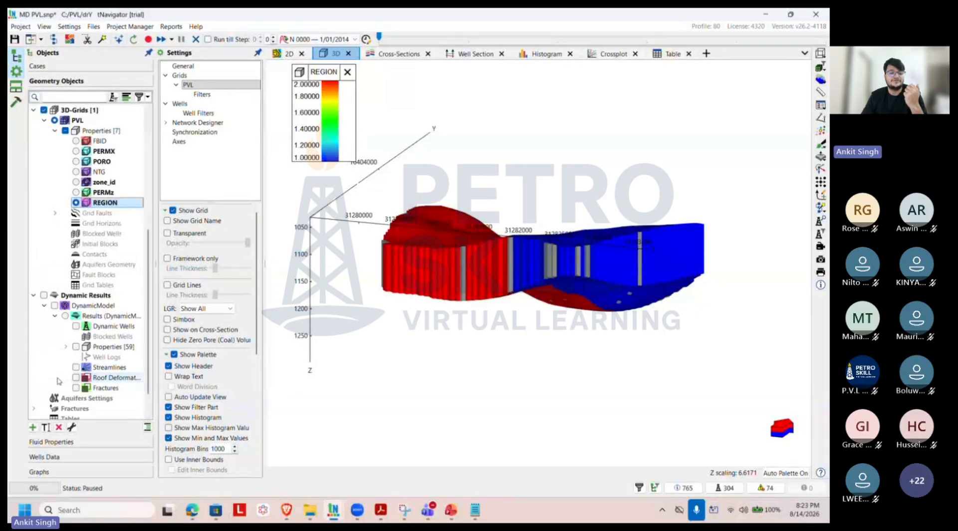
{"action": "left_click", "coordinate": [65, 347]}
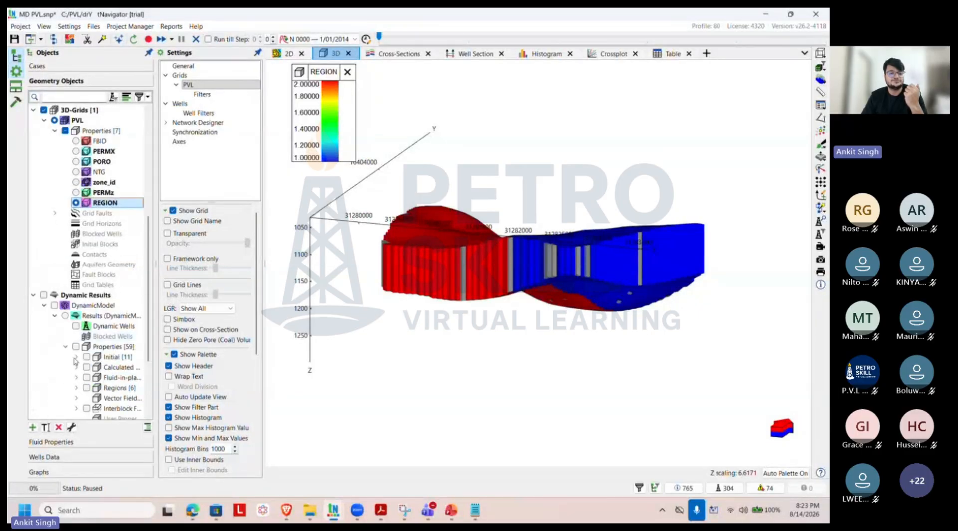
{"action": "left_click", "coordinate": [76, 368]}
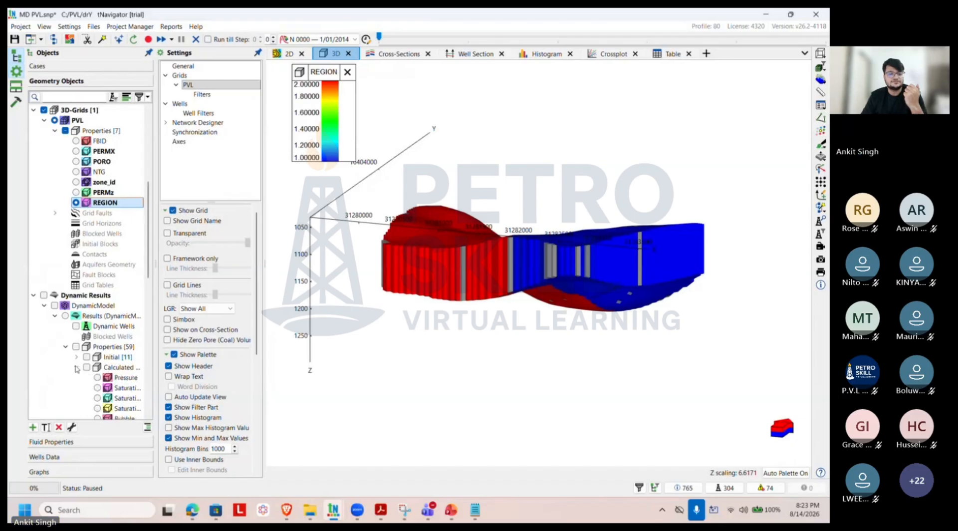
{"action": "scroll", "coordinate": [87, 349], "scroll_direction": "down", "scroll_amount": 3}
{"action": "left_click", "coordinate": [97, 305]}
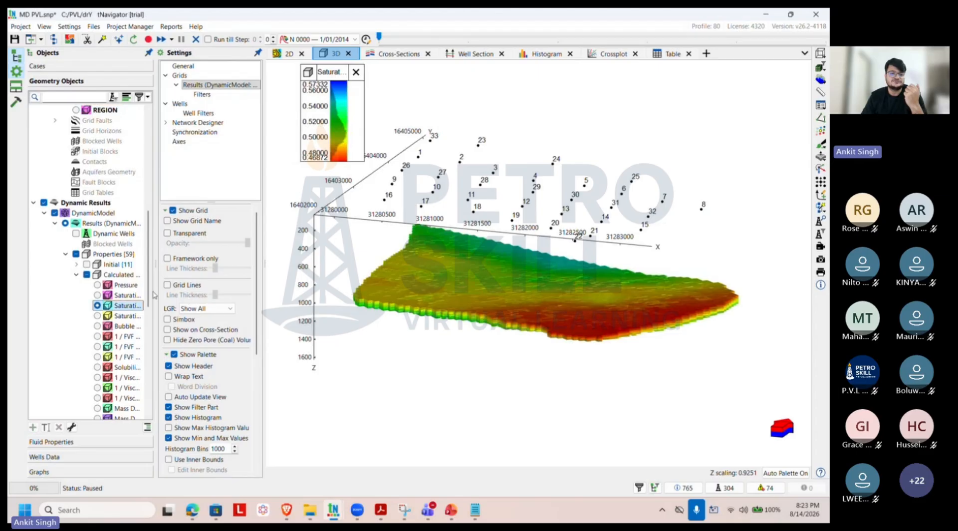
Step: Widen the objects tree and inspect the calculated Saturation of Oil on the 3D grid against its colour palette
{"action": "left_click_drag", "start_coordinate": [159, 285], "coordinate": [227, 285]}
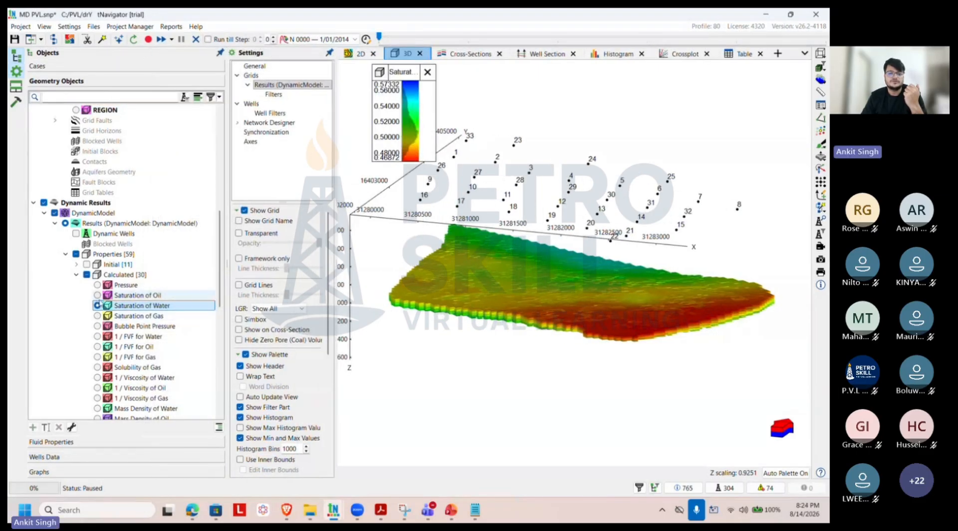
{"action": "left_click", "coordinate": [97, 297]}
{"action": "left_click_drag", "start_coordinate": [518, 262], "coordinate": [571, 252]}
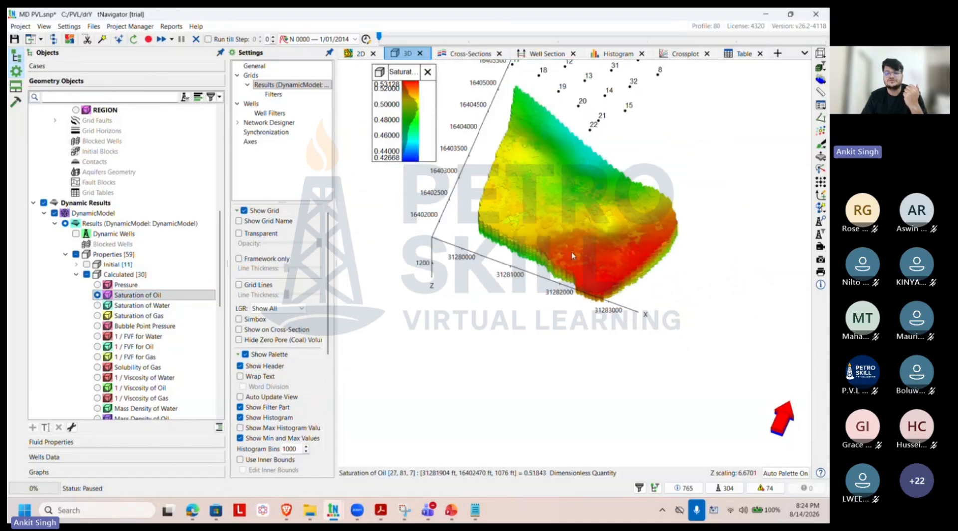
{"action": "scroll", "coordinate": [572, 255], "scroll_direction": "up", "scroll_amount": 5}
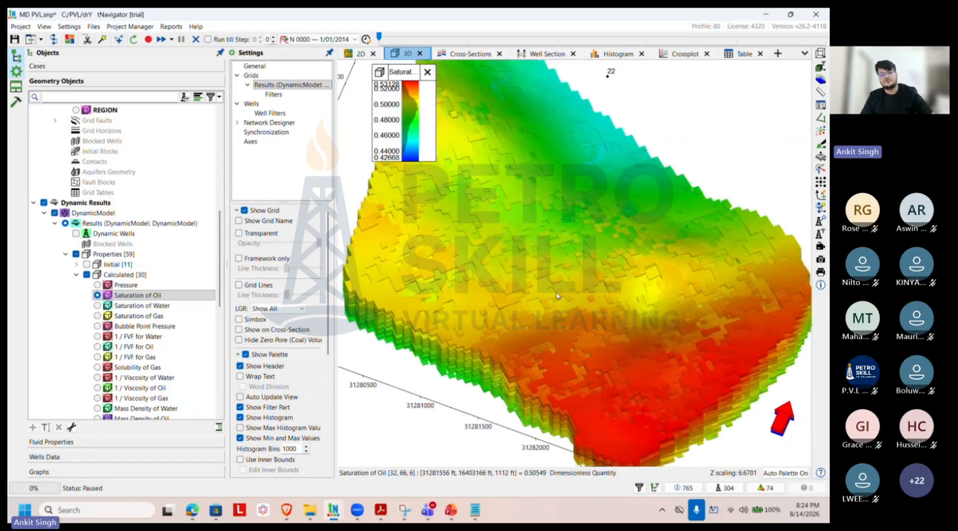
{"action": "mouse_move", "coordinate": [416, 100]}
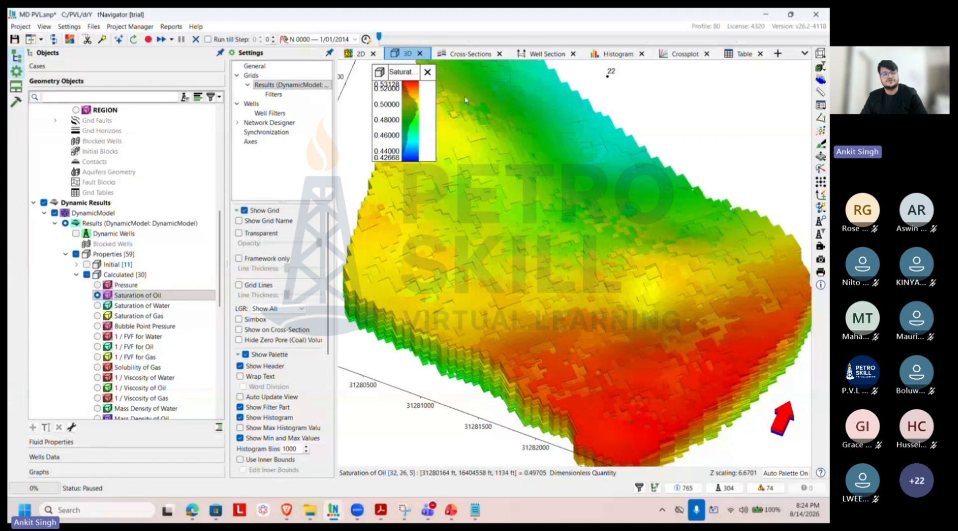
Step: Switch the 3D grid back to Saturation of Water and inspect its distribution from several sides
{"action": "left_click", "coordinate": [98, 305]}
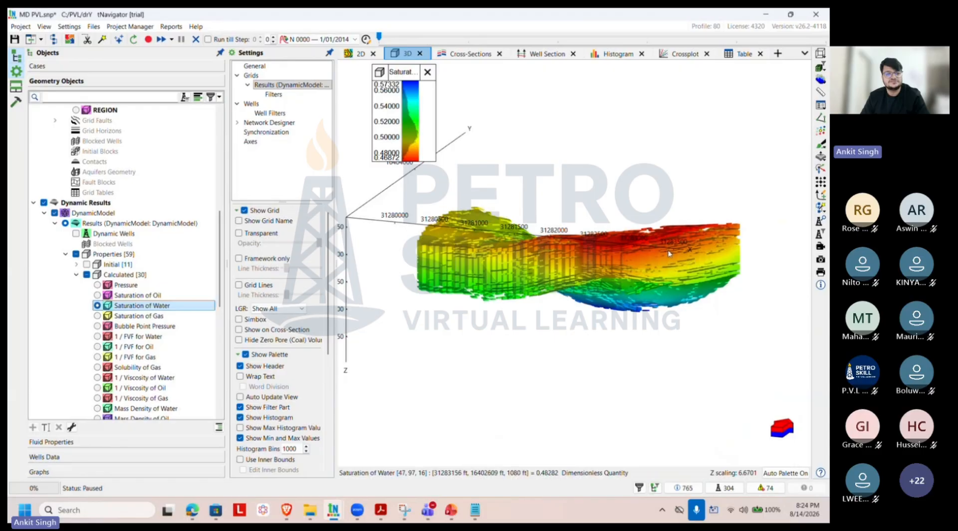
{"action": "mouse_move", "coordinate": [668, 254]}
{"action": "left_mouse_down"}
{"action": "mouse_move", "coordinate": [655, 282]}
{"action": "mouse_move", "coordinate": [654, 252]}
{"action": "mouse_move", "coordinate": [654, 263]}
{"action": "left_mouse_up"}
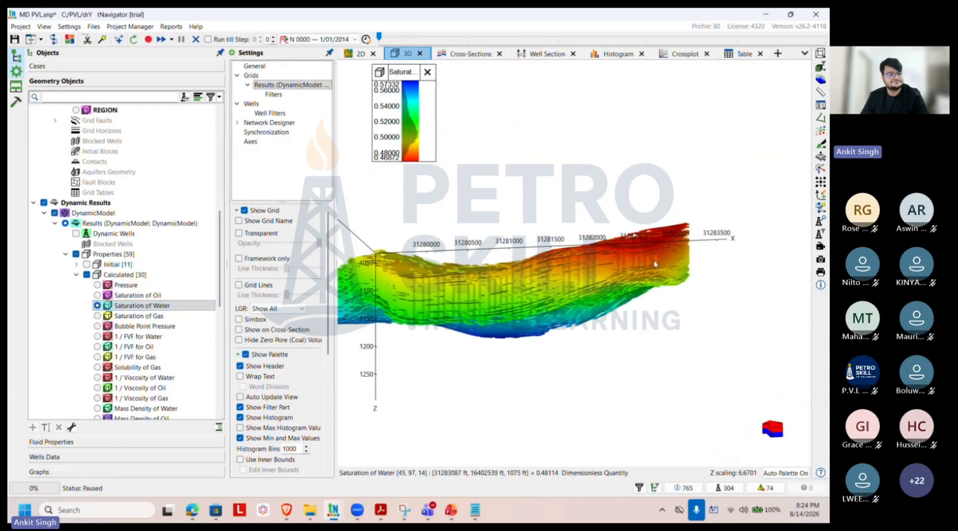
{"action": "scroll", "coordinate": [150, 348], "scroll_direction": "down", "scroll_amount": 5}
{"action": "scroll", "coordinate": [150, 347], "scroll_direction": "down", "scroll_amount": 4}
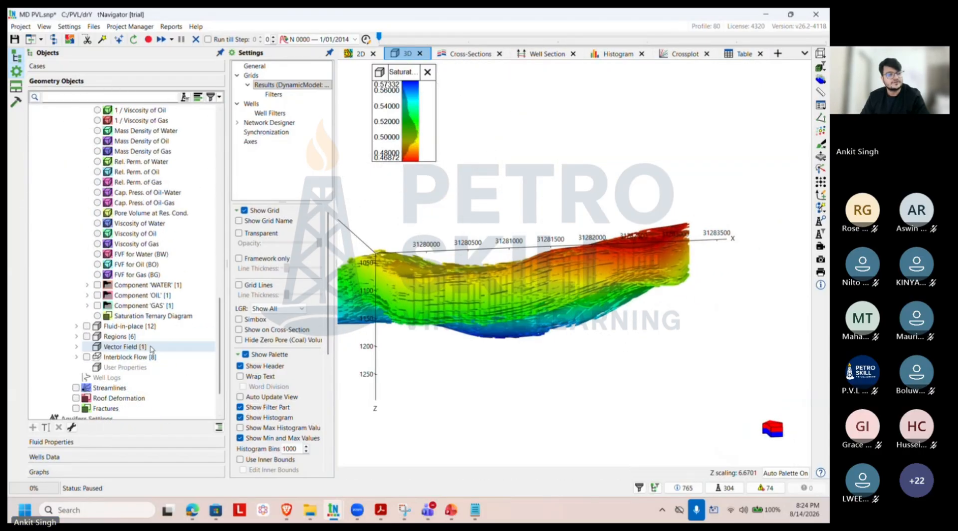
{"action": "scroll", "coordinate": [555, 288], "scroll_direction": "down", "scroll_amount": 2}
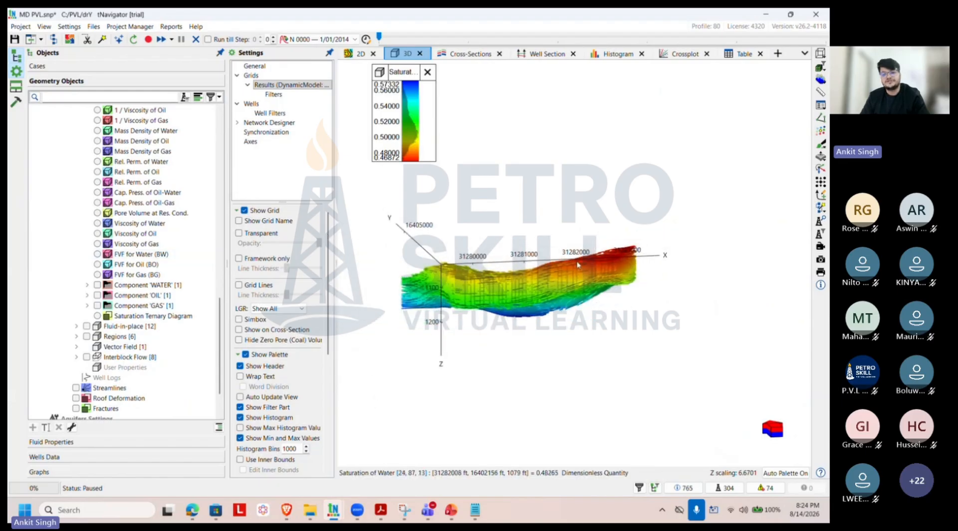
{"action": "scroll", "coordinate": [562, 297], "scroll_direction": "down", "scroll_amount": 2}
{"action": "left_click_drag", "start_coordinate": [563, 297], "coordinate": [569, 345]}
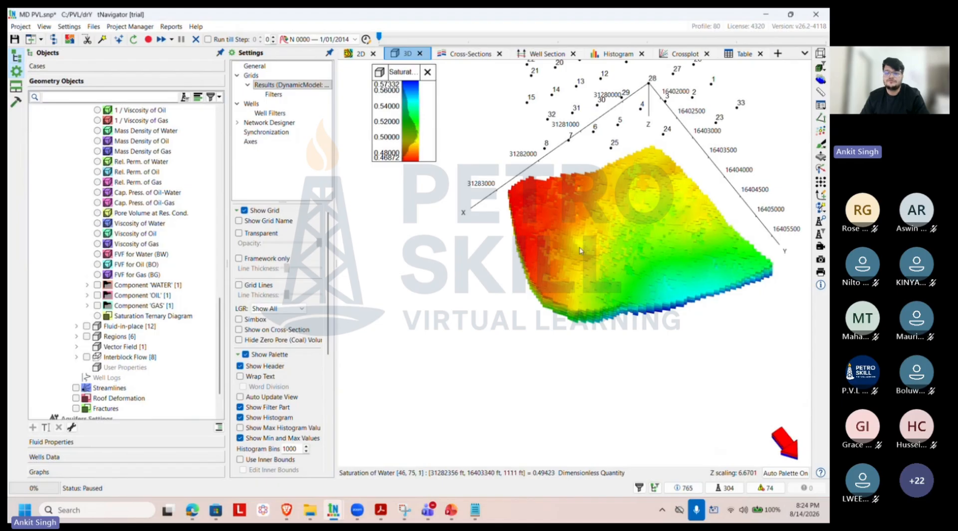
{"action": "scroll", "coordinate": [580, 250], "scroll_direction": "down", "scroll_amount": 1}
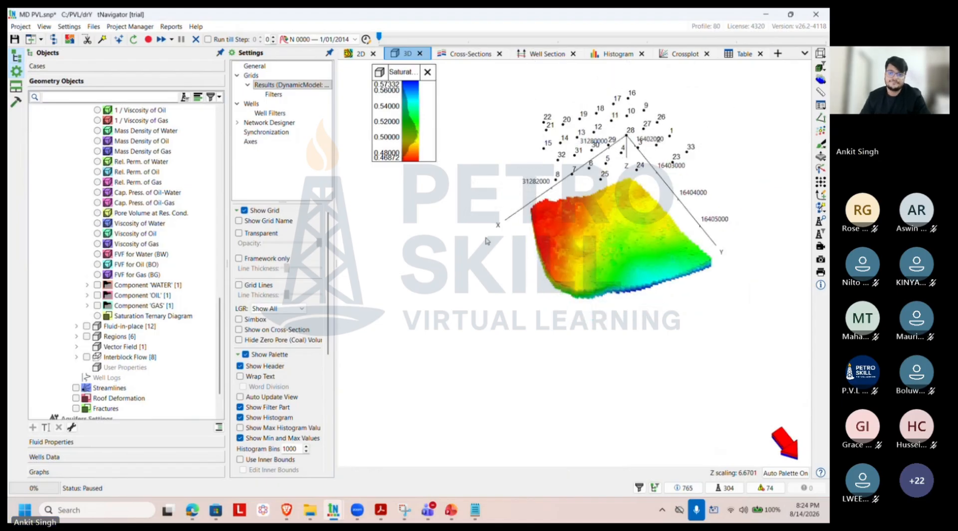
Step: Run the simulation through the final time step, 6/01/2014, and return to the model's graphs
{"action": "left_click", "coordinate": [182, 40]}
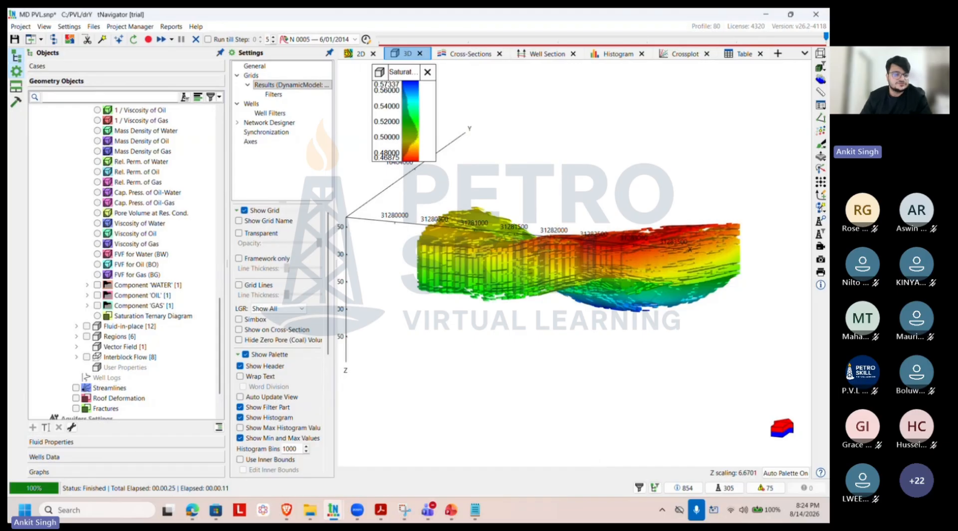
{"action": "left_click", "coordinate": [50, 471]}
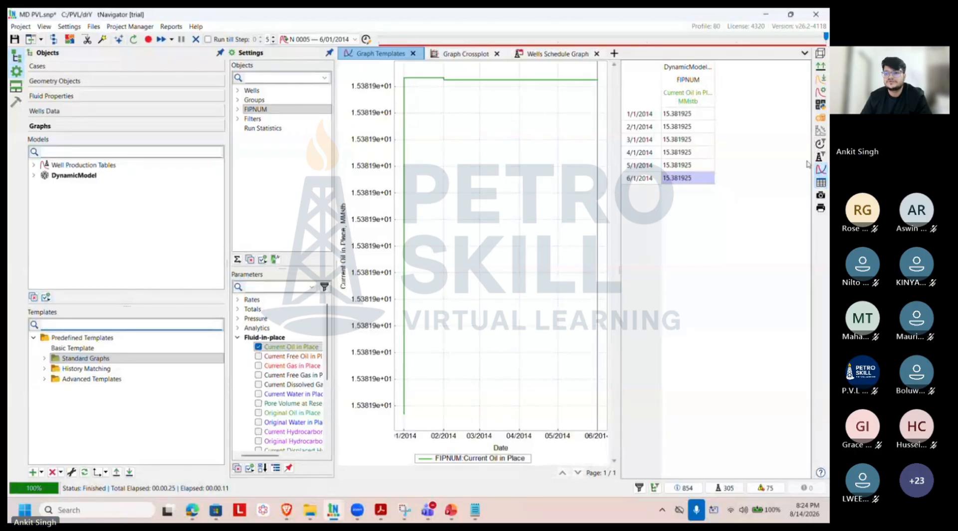
Step: Hide the graph's data table, expand DynamicModel in the models list, and remove Current Oil in Place from the plot
{"action": "left_click", "coordinate": [821, 182]}
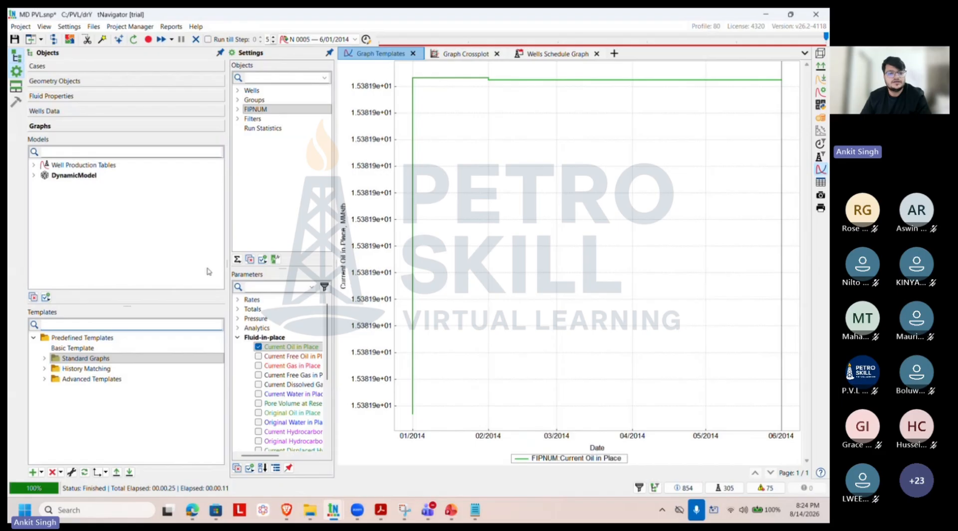
{"action": "left_click", "coordinate": [34, 175]}
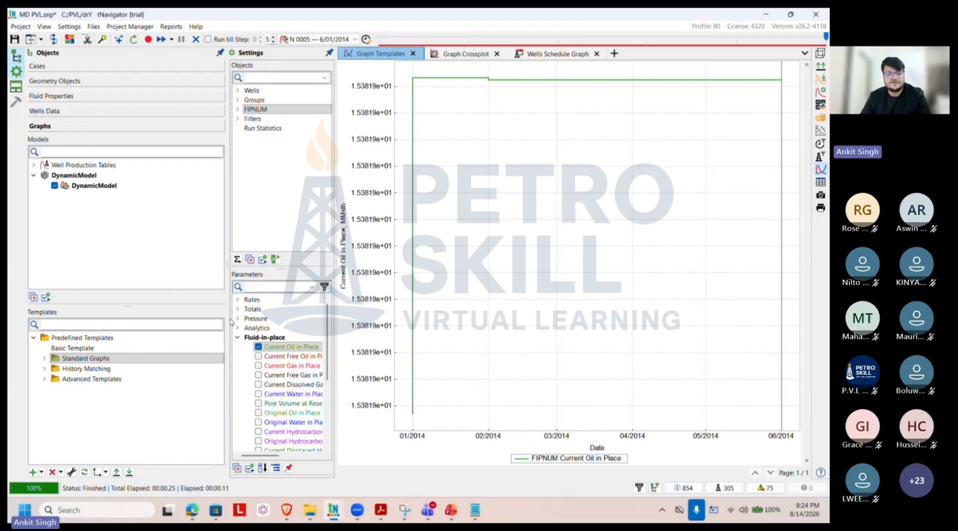
{"action": "left_click", "coordinate": [258, 346]}
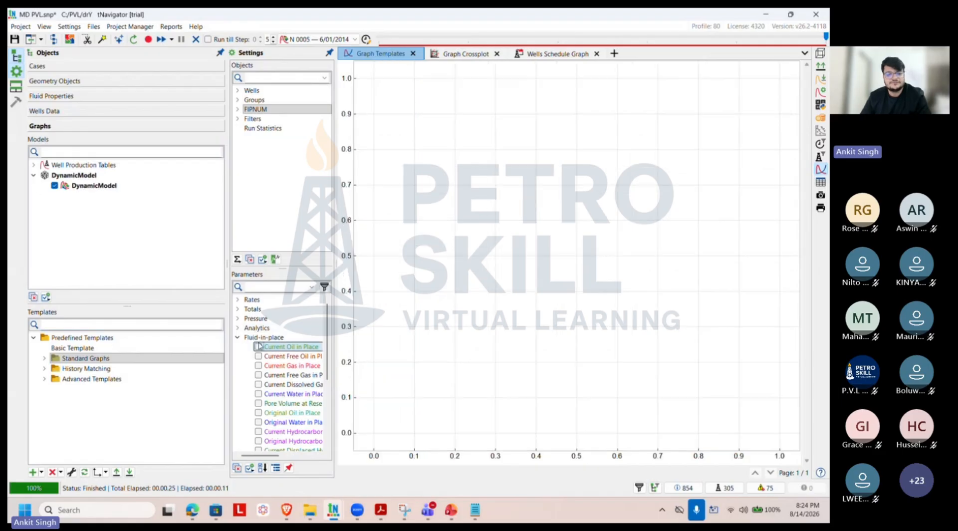
Step: Expand the rate parameters and plot the Oil Rate of FIPNUM for DynamicModel
{"action": "left_click", "coordinate": [238, 298]}
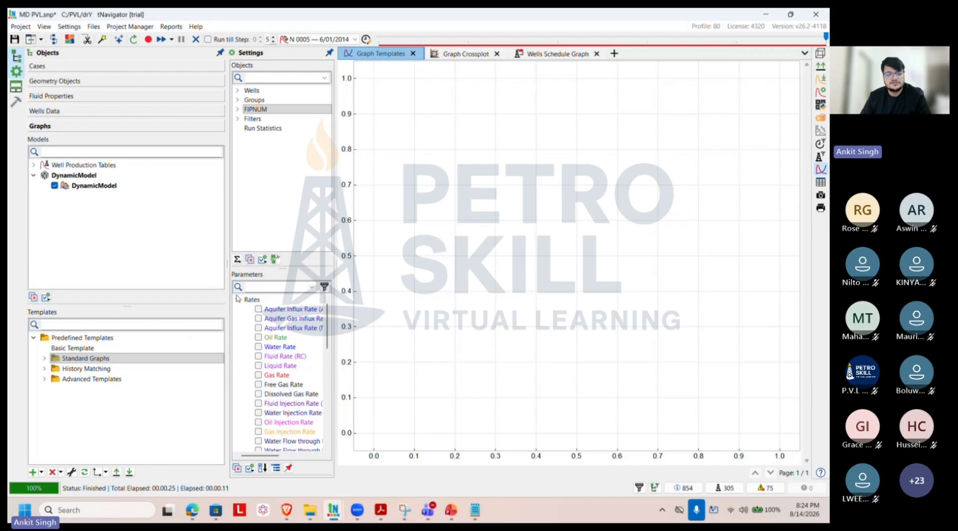
{"action": "left_click", "coordinate": [258, 338]}
{"action": "scroll", "coordinate": [259, 384], "scroll_direction": "down", "scroll_amount": 4}
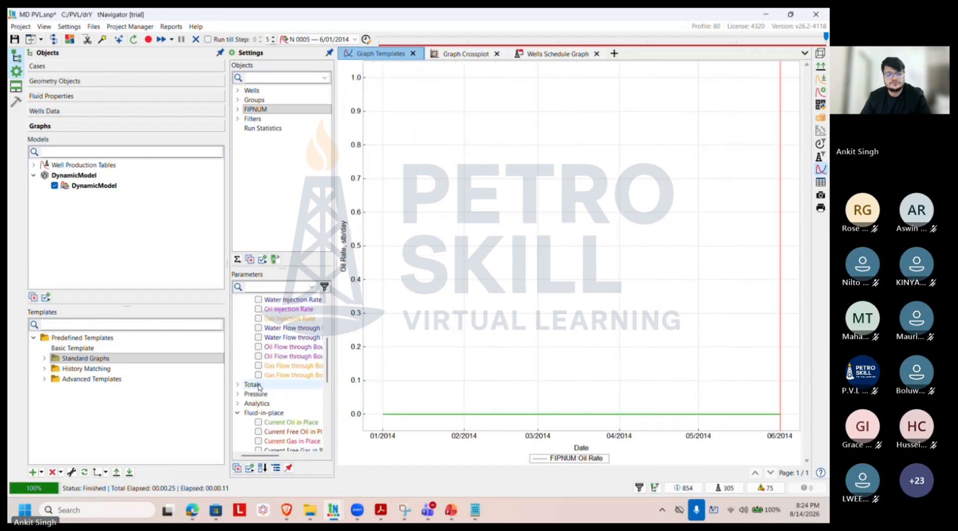
{"action": "scroll", "coordinate": [259, 385], "scroll_direction": "up", "scroll_amount": 4}
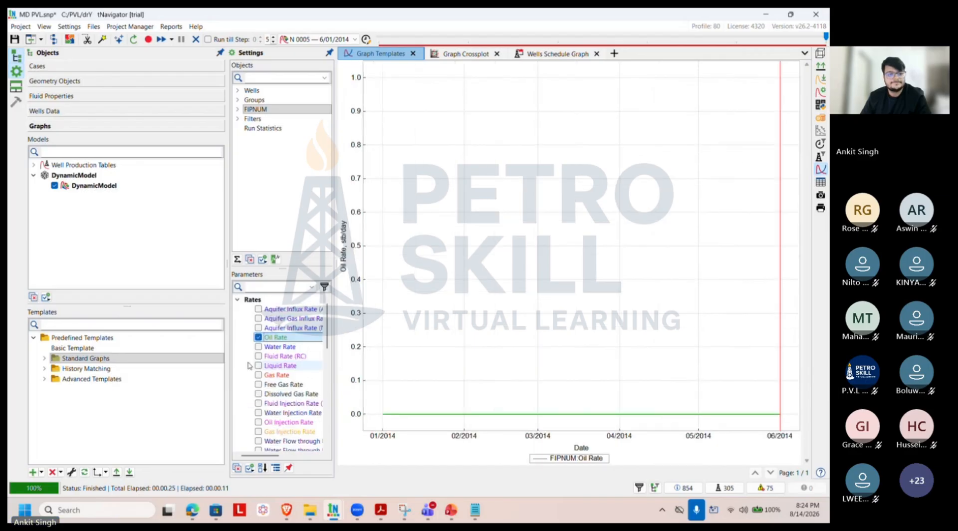
Step: Expand Well Production Tables, include Well Production Table 1 in the plotted models, and look through the graph parameters
{"action": "left_click", "coordinate": [33, 165]}
{"action": "left_click", "coordinate": [53, 175]}
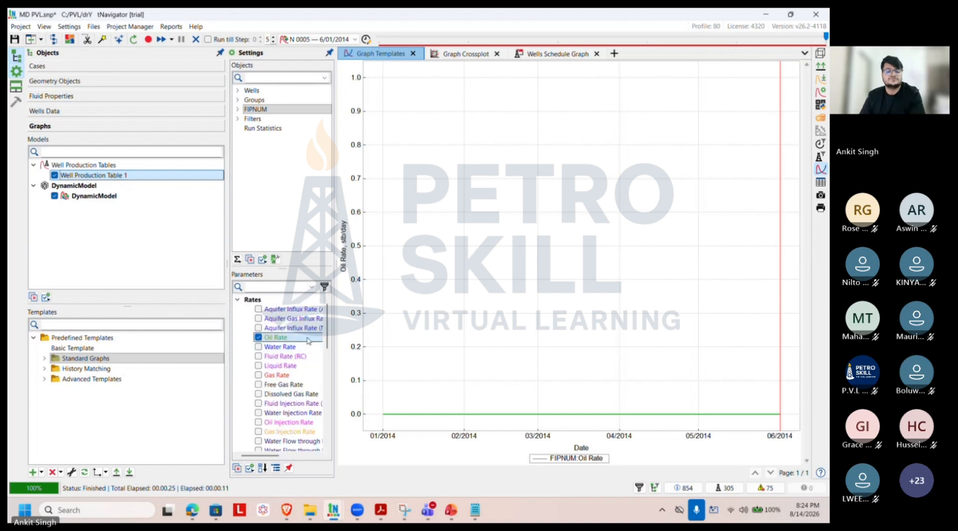
{"action": "scroll", "coordinate": [304, 342], "scroll_direction": "down", "scroll_amount": 10}
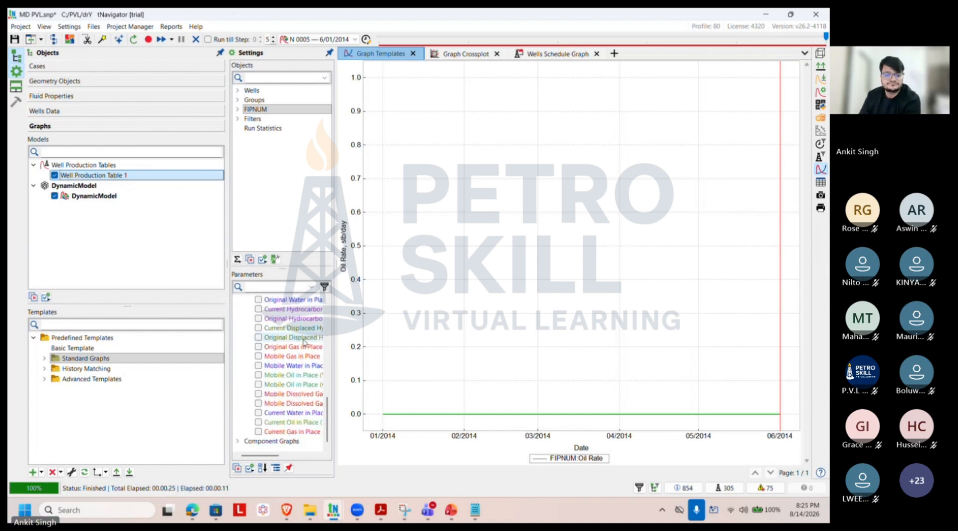
{"action": "scroll", "coordinate": [304, 342], "scroll_direction": "up", "scroll_amount": 10}
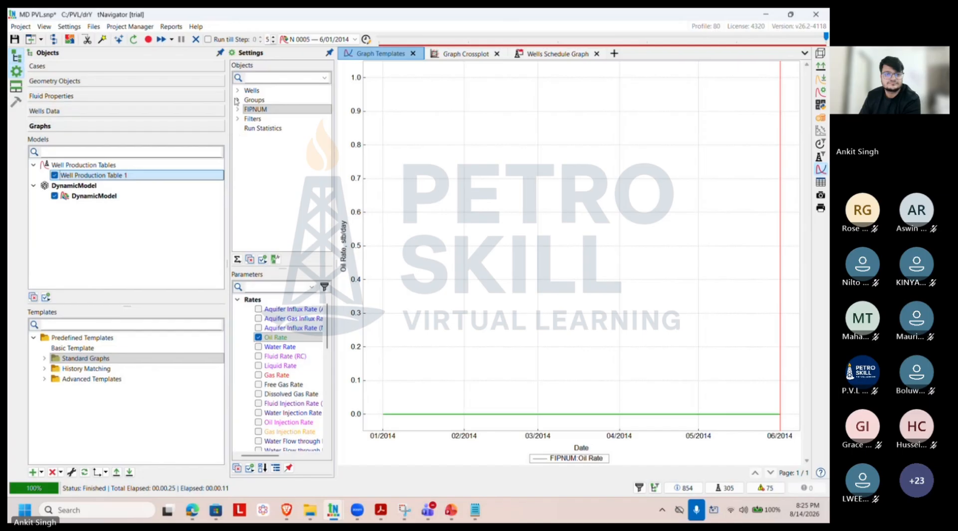
Step: Switch the plotted objects from FIPNUM to Wells and exclude Well Production Table 1 from the graph models
{"action": "left_click", "coordinate": [238, 91]}
{"action": "left_click", "coordinate": [238, 92]}
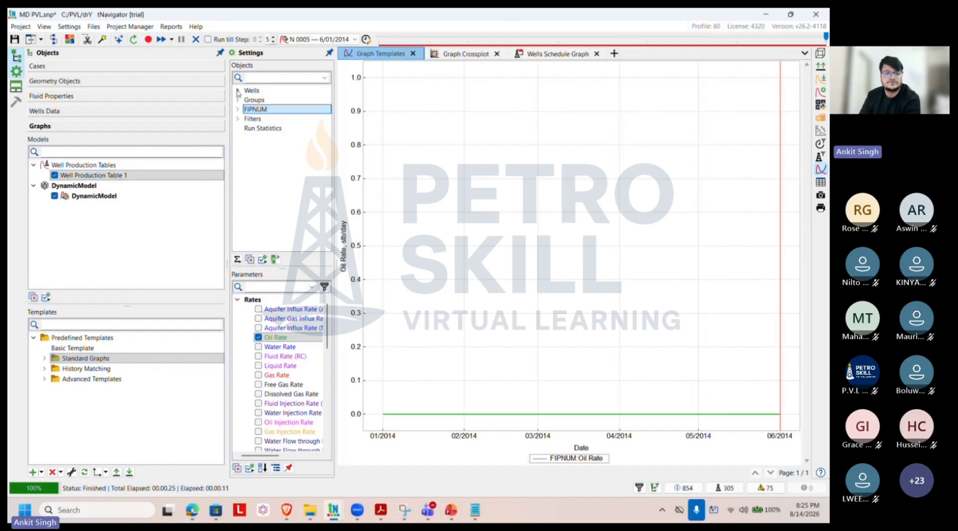
{"action": "left_click", "coordinate": [249, 91]}
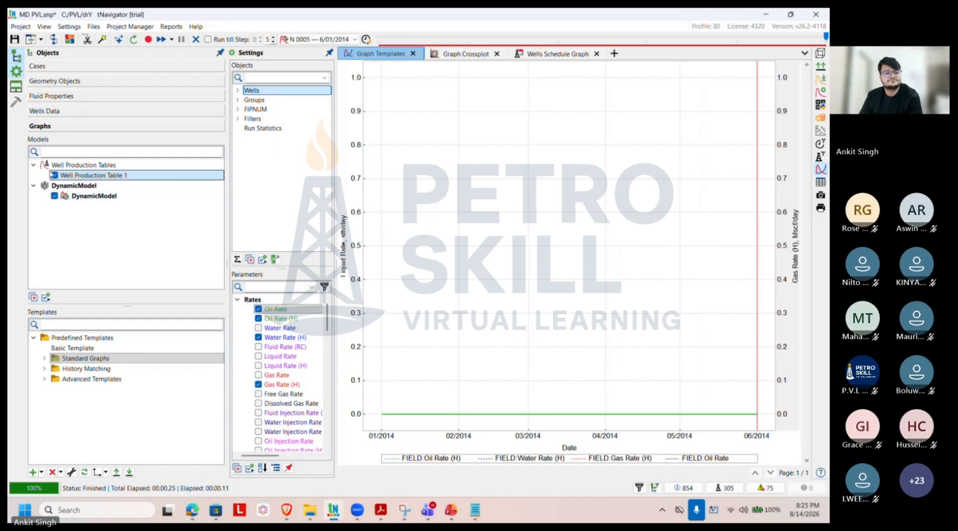
{"action": "left_click", "coordinate": [55, 173]}
{"action": "left_click", "coordinate": [56, 174]}
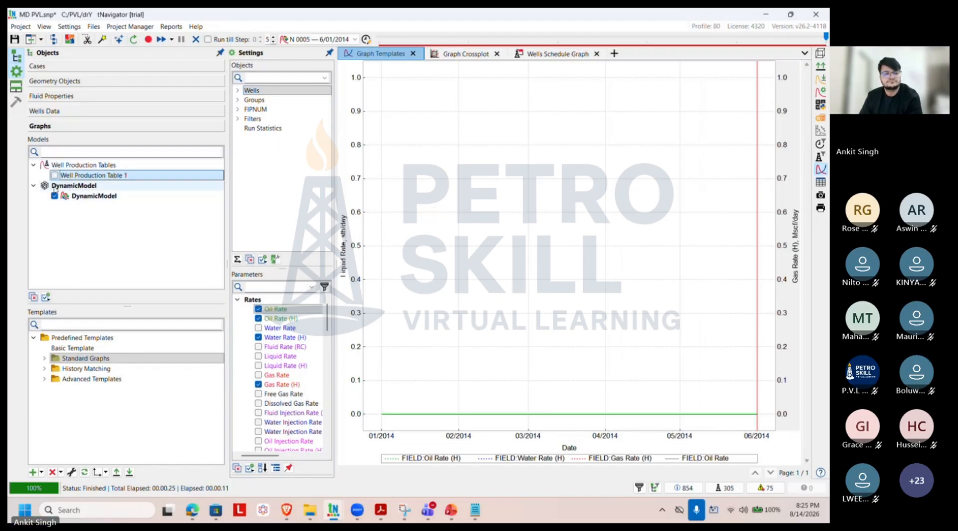
Step: Read the calculation log through the time step reports to the final run statistics and close it
{"action": "left_click", "coordinate": [690, 488]}
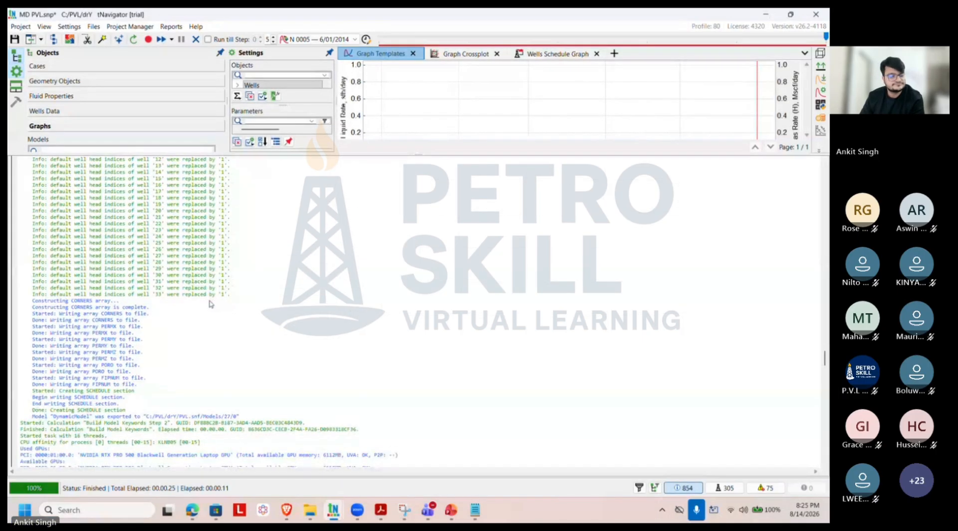
{"action": "scroll", "coordinate": [211, 302], "scroll_direction": "down", "scroll_amount": 15}
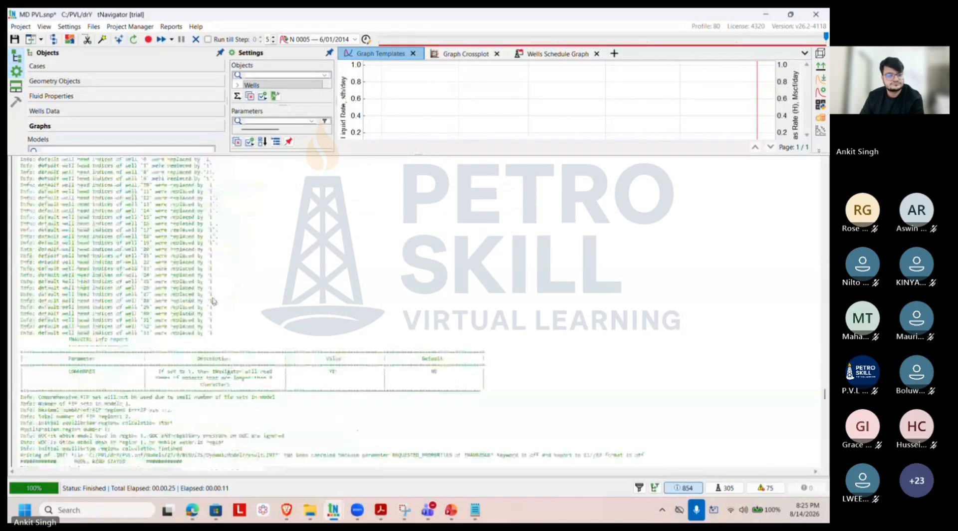
{"action": "scroll", "coordinate": [213, 301], "scroll_direction": "down", "scroll_amount": 10}
{"action": "scroll", "coordinate": [213, 301], "scroll_direction": "down", "scroll_amount": 5}
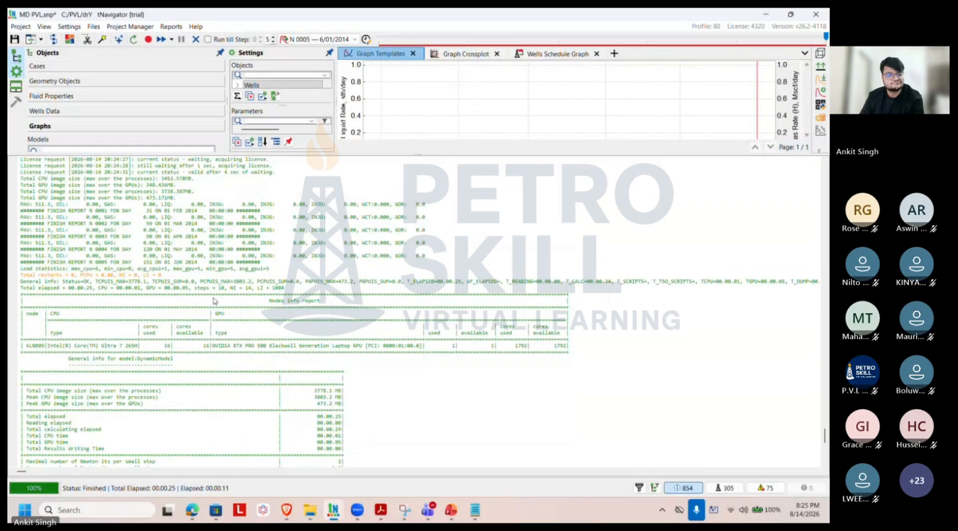
{"action": "scroll", "coordinate": [214, 300], "scroll_direction": "down", "scroll_amount": 15}
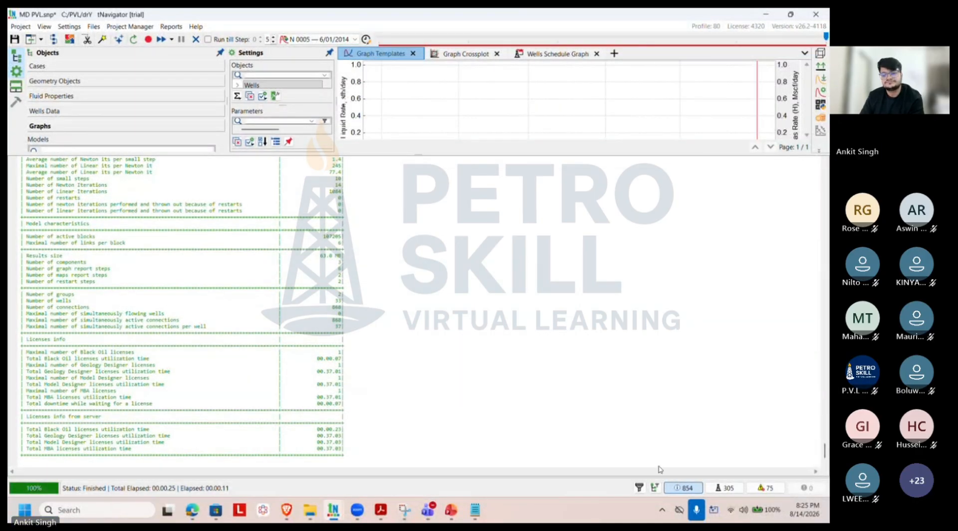
{"action": "left_click", "coordinate": [682, 488]}
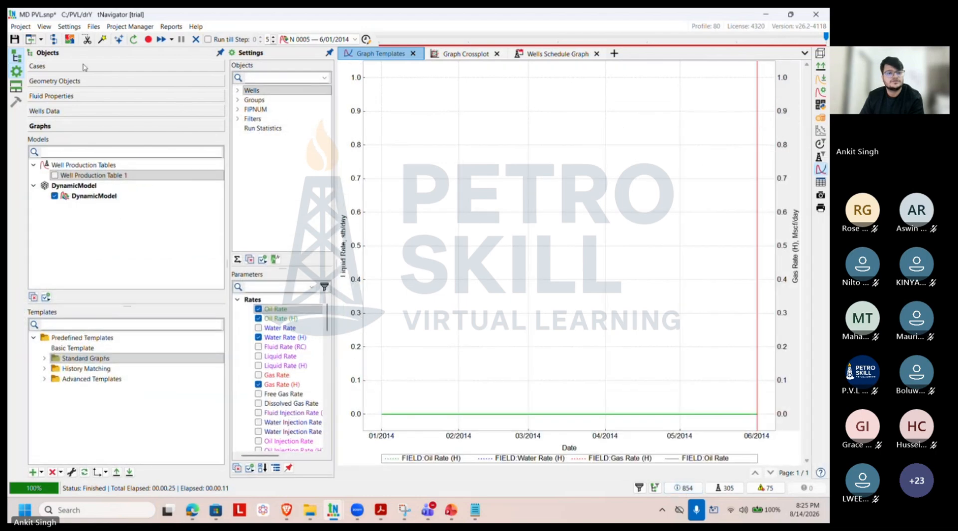
Step: Add the Net to Gross Ratio (NTG) grid property to the case and map it to the PVL grid's NTG property
{"action": "left_click", "coordinate": [84, 67]}
{"action": "left_click", "coordinate": [297, 108]}
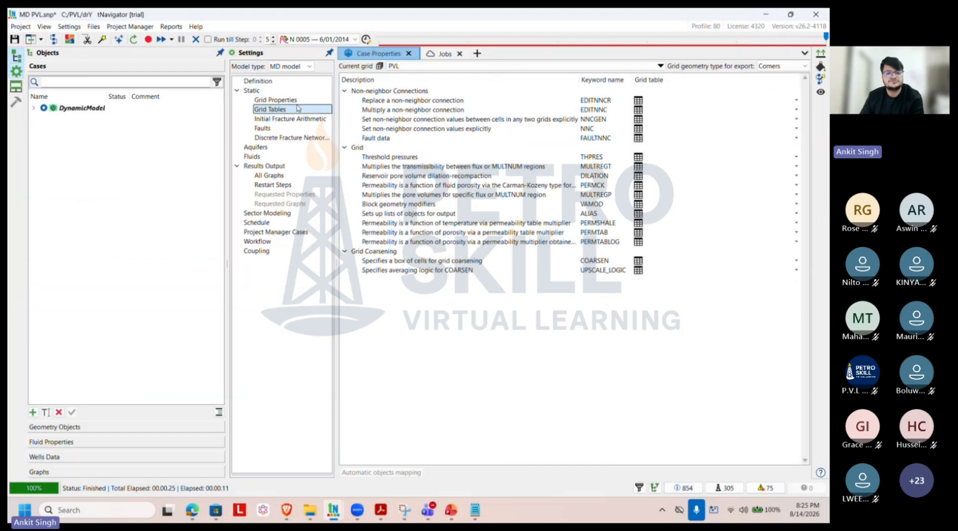
{"action": "left_click", "coordinate": [267, 99]}
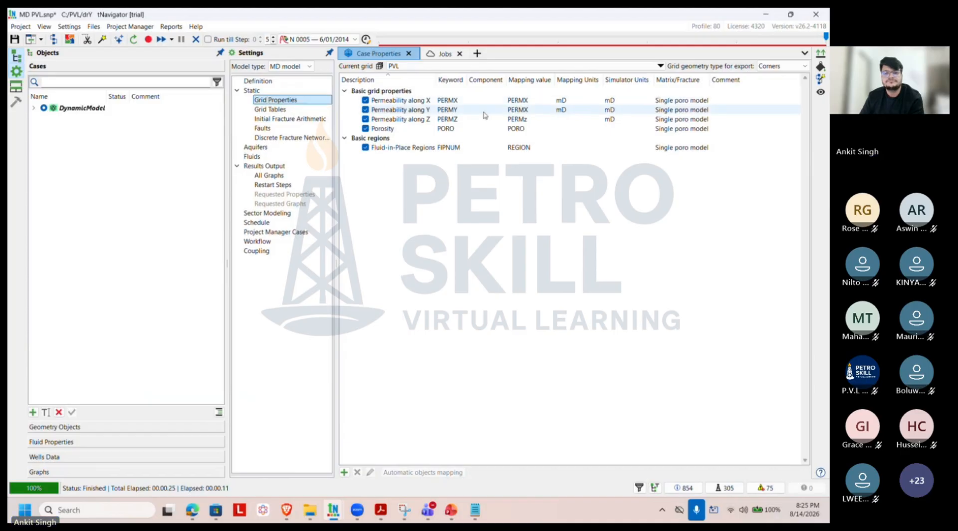
{"action": "left_click", "coordinate": [378, 94]}
{"action": "right_click", "coordinate": [398, 95]}
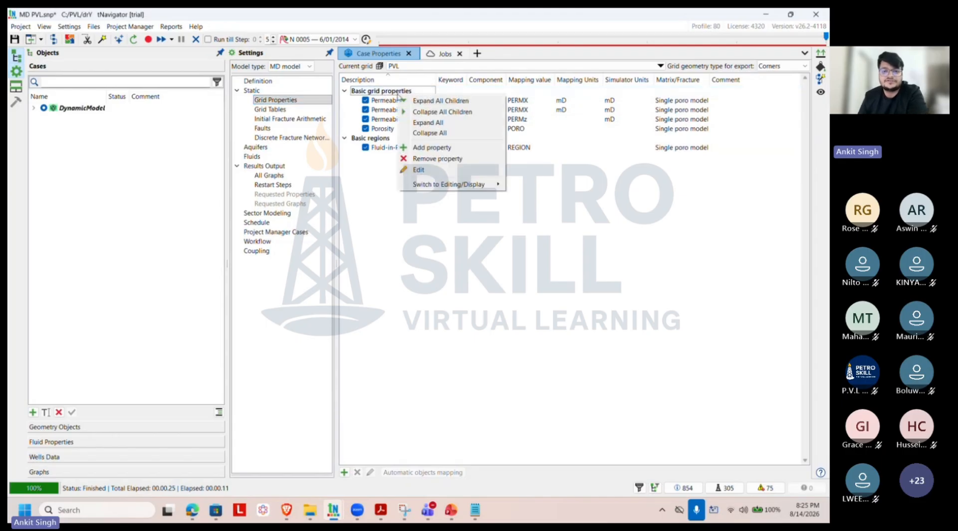
{"action": "left_click", "coordinate": [430, 147]}
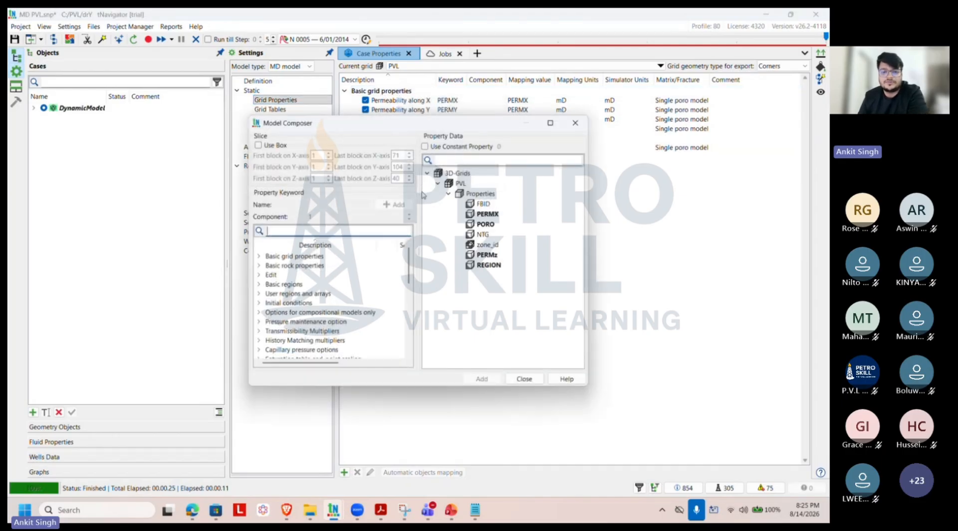
{"action": "left_click", "coordinate": [347, 230]}
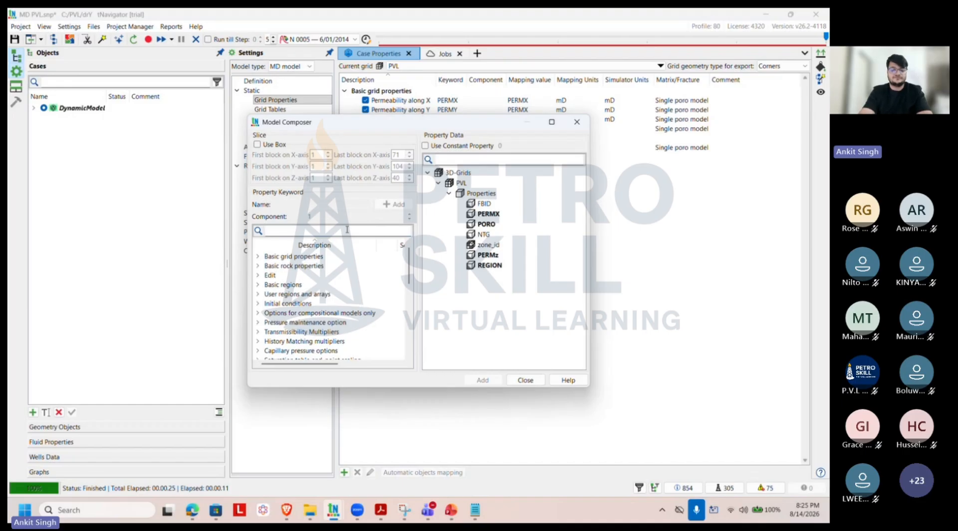
{"action": "type", "text": "NTG"}
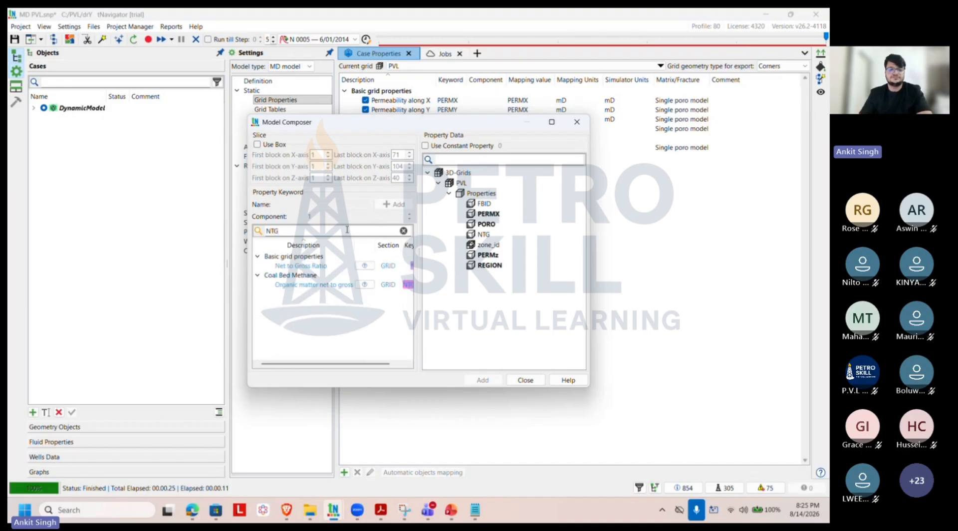
{"action": "left_click", "coordinate": [319, 265]}
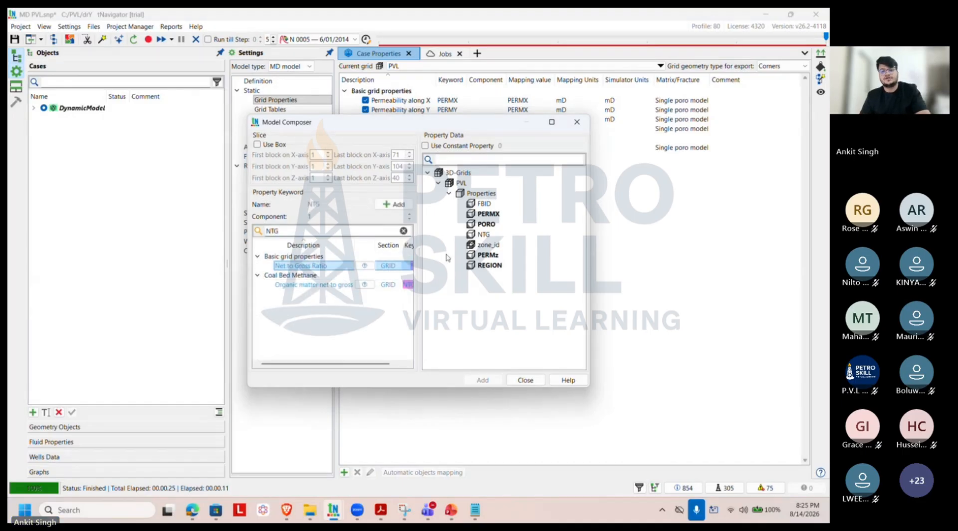
{"action": "left_click", "coordinate": [484, 237]}
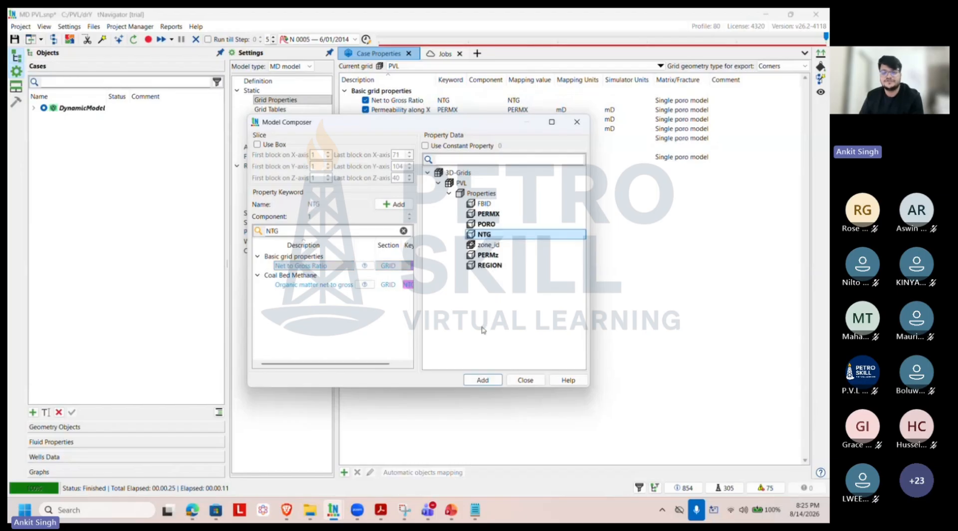
{"action": "left_click", "coordinate": [577, 121]}
Step: Reload the dynamic model with the updated case, replacing the existing DynamicModel result, and run the simulation again
{"action": "left_click", "coordinate": [134, 40]}
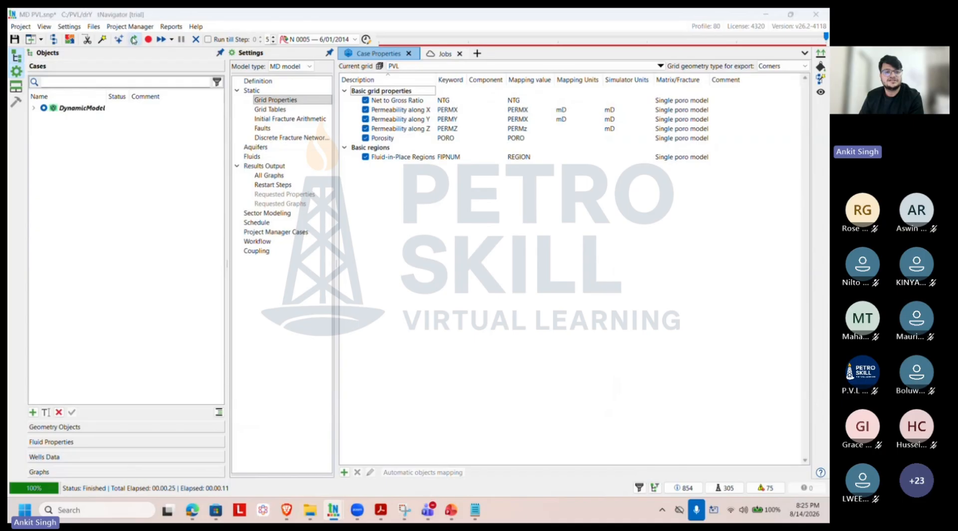
{"action": "left_click", "coordinate": [426, 273]}
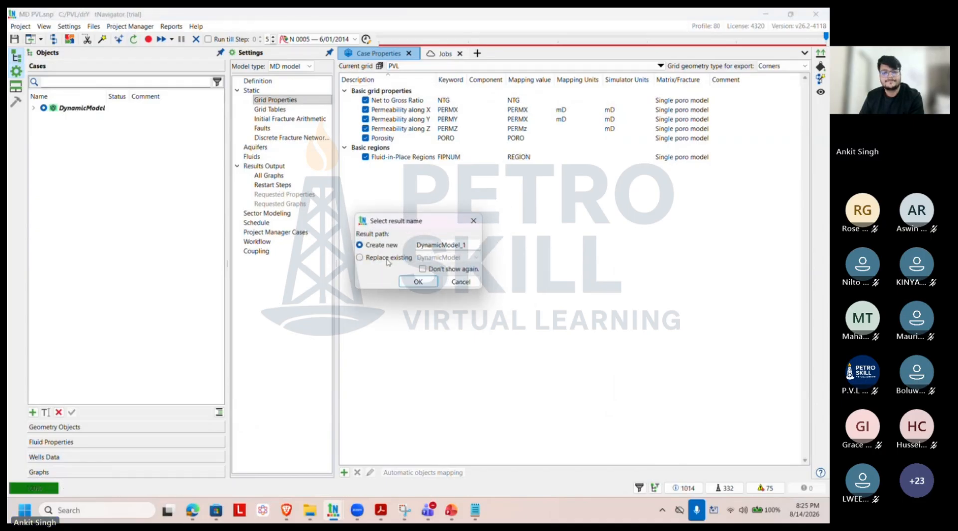
{"action": "left_click", "coordinate": [408, 280]}
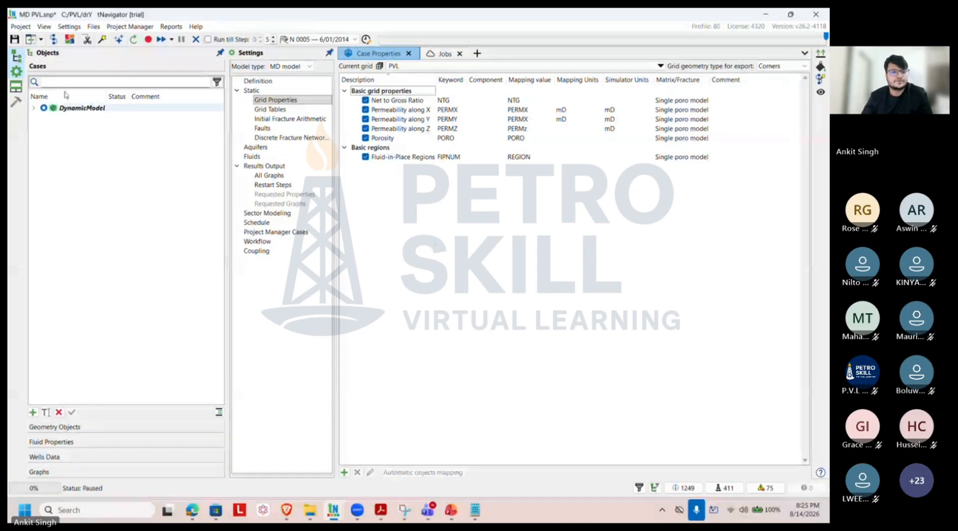
{"action": "left_click", "coordinate": [147, 39]}
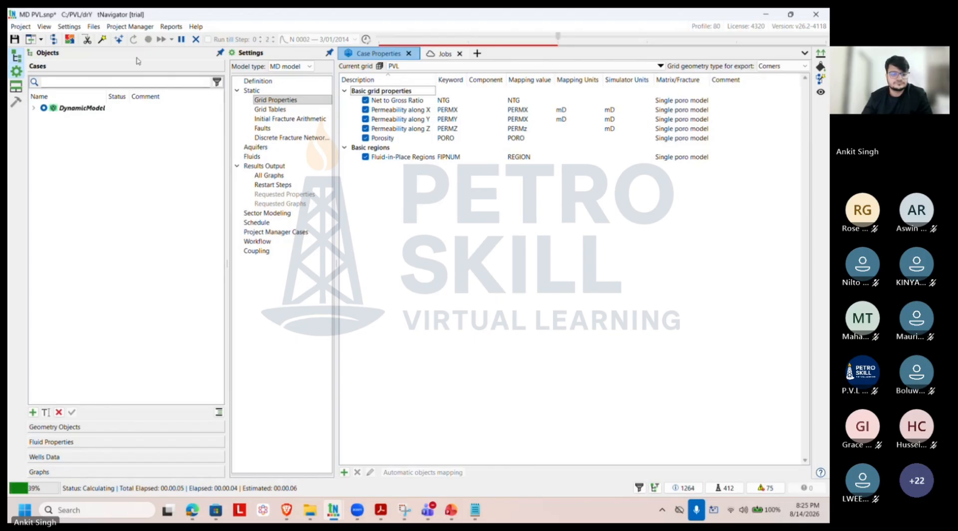
Step: Return to the graphs and remove Oil Rate, Oil Rate (H) and Gas Rate (H) from the plot
{"action": "left_click", "coordinate": [82, 470]}
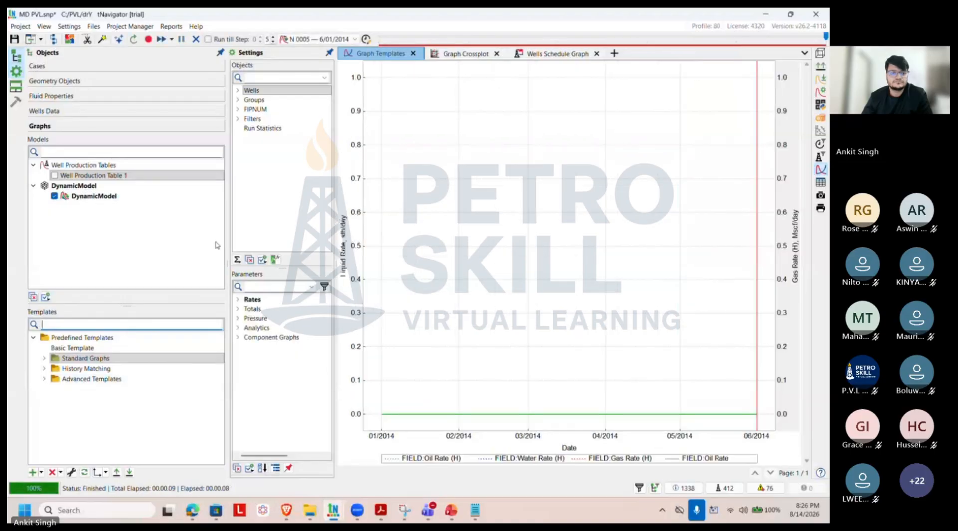
{"action": "left_click", "coordinate": [239, 300]}
{"action": "left_click", "coordinate": [258, 319]}
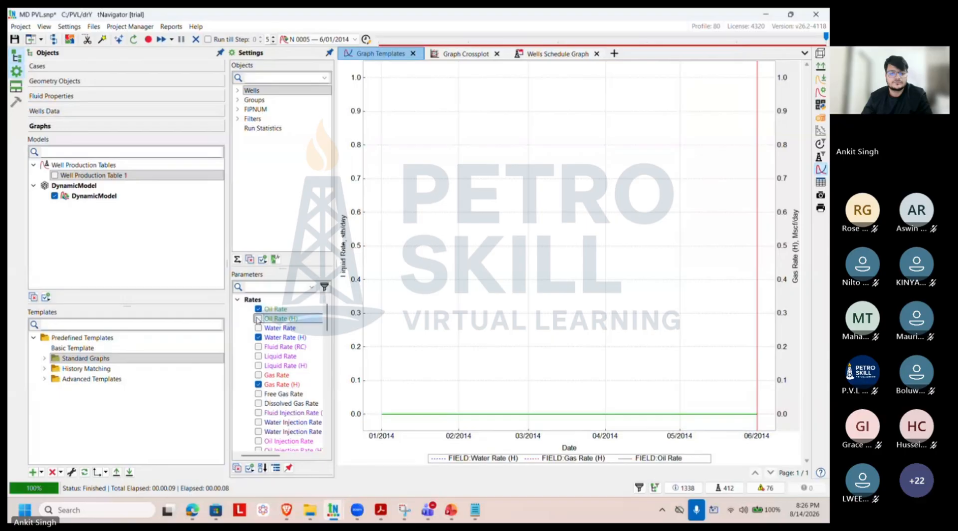
{"action": "left_click", "coordinate": [259, 308]}
{"action": "left_click", "coordinate": [259, 384]}
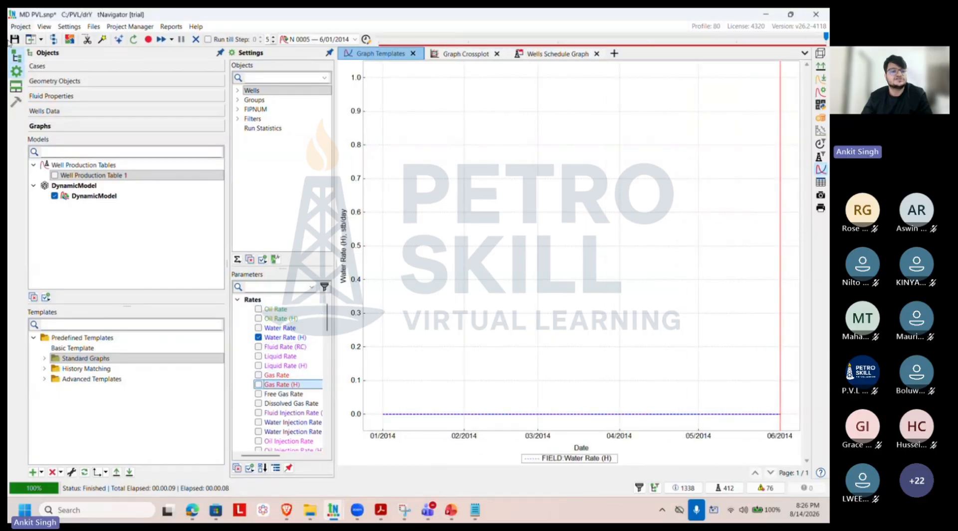
Step: Add a Create Historical Well Controls by Table rule at the 1/01/2014 step of the development strategy
{"action": "left_click", "coordinate": [54, 80]}
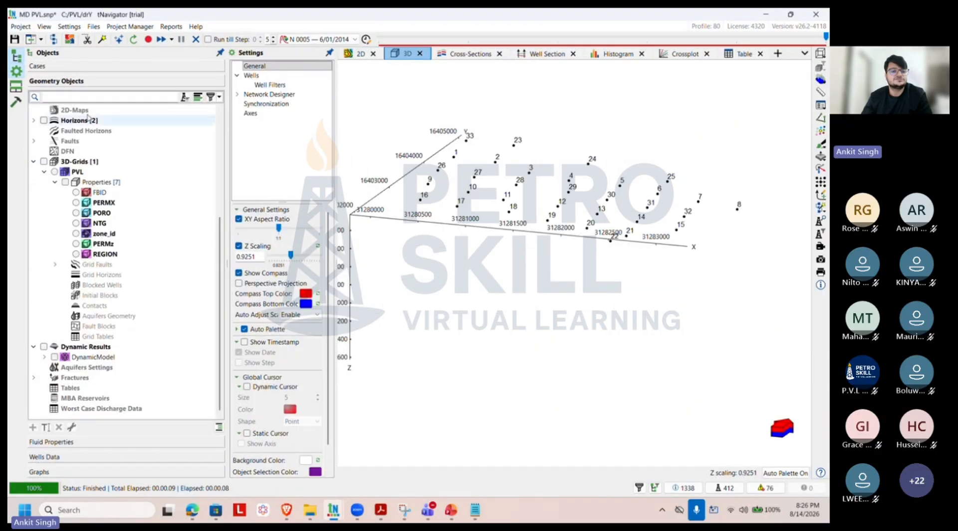
{"action": "left_click", "coordinate": [53, 66]}
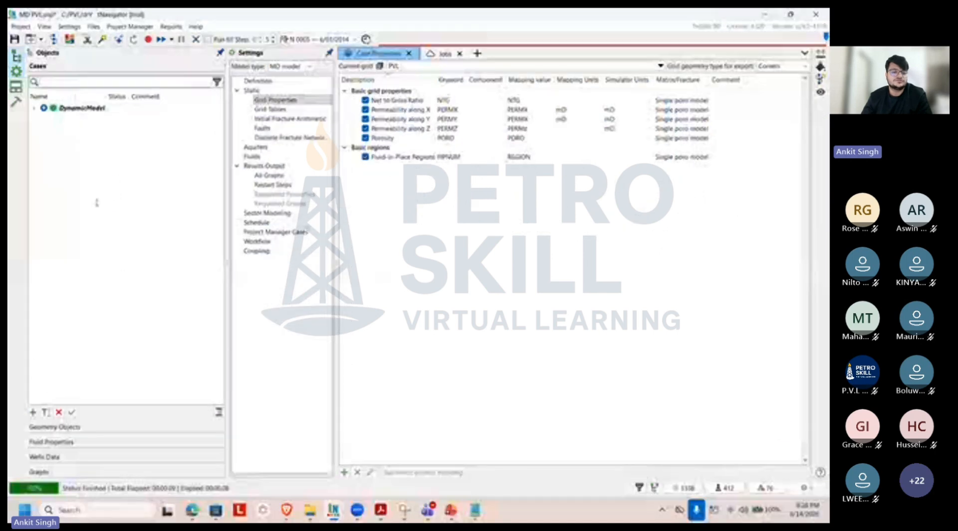
{"action": "left_click", "coordinate": [51, 456]}
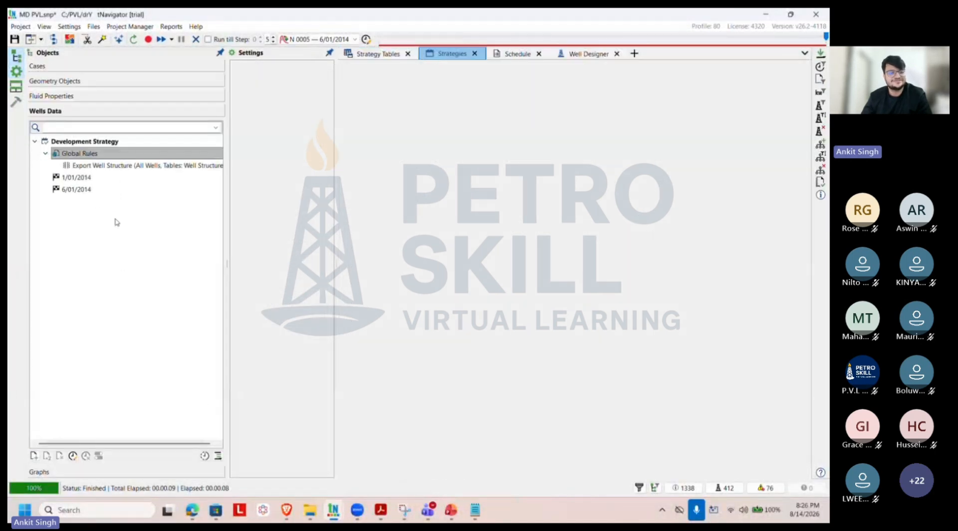
{"action": "left_click", "coordinate": [76, 178]}
{"action": "right_click", "coordinate": [76, 178]}
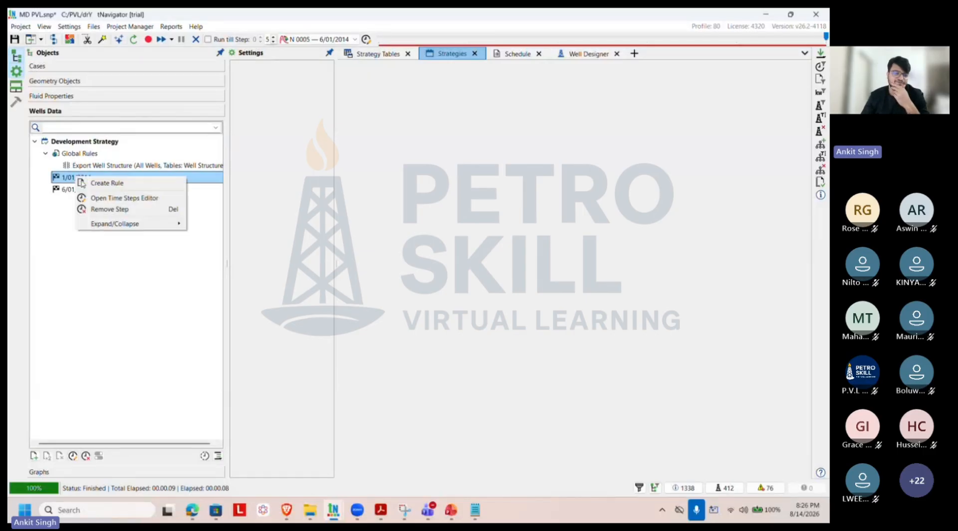
{"action": "left_click", "coordinate": [106, 185]}
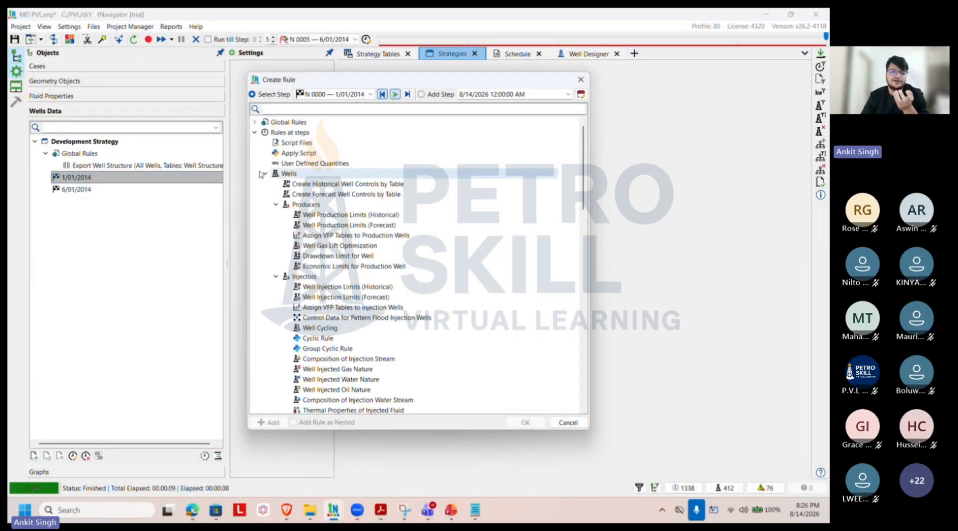
{"action": "left_click", "coordinate": [330, 185]}
{"action": "double_click", "coordinate": [330, 188]}
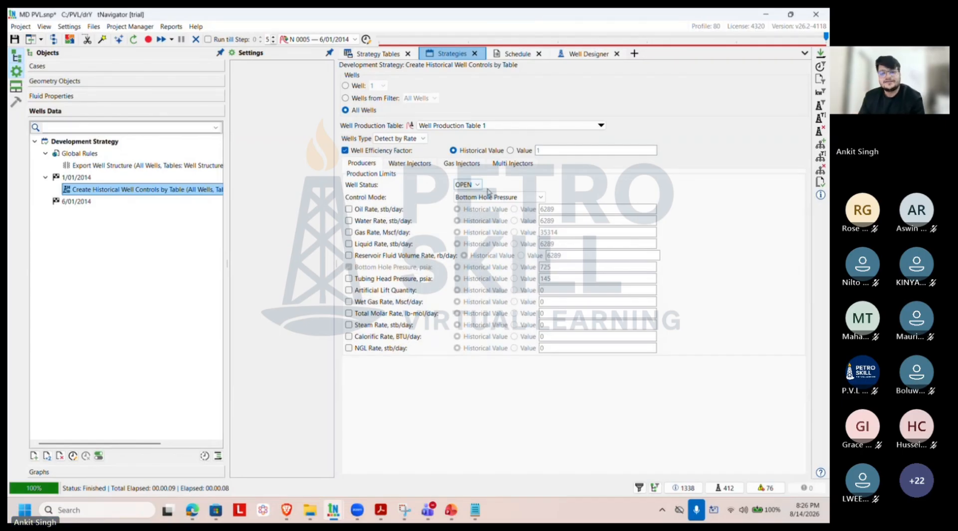
Step: Set the historical well controls to Liquid Rate control mode for producers and Injection Rate control mode for water injectors
{"action": "left_click", "coordinate": [502, 198]}
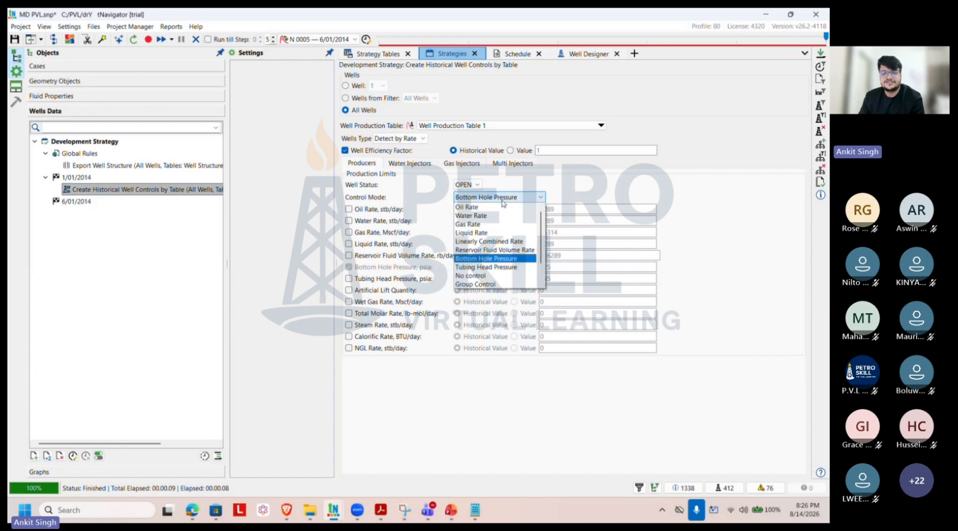
{"action": "left_click", "coordinate": [471, 233]}
{"action": "left_click", "coordinate": [414, 164]}
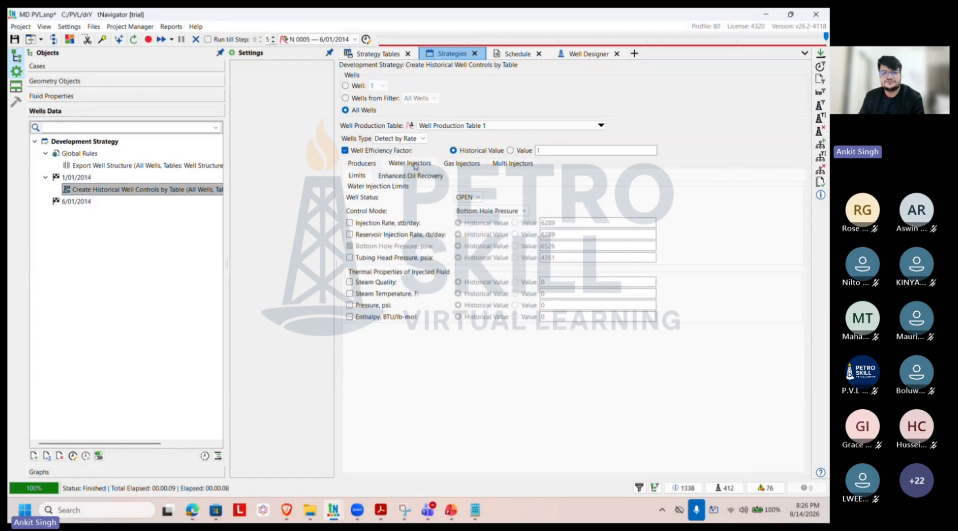
{"action": "left_click", "coordinate": [489, 210]}
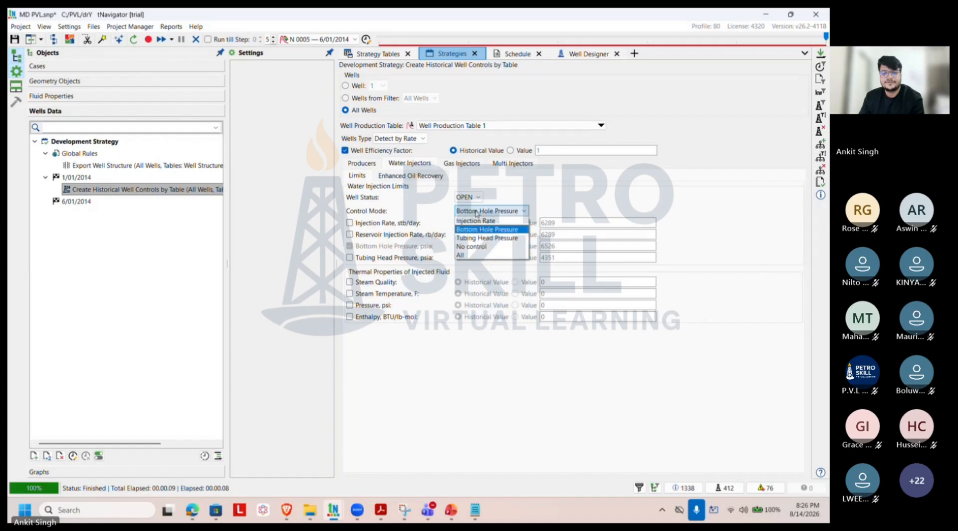
{"action": "left_click", "coordinate": [479, 221]}
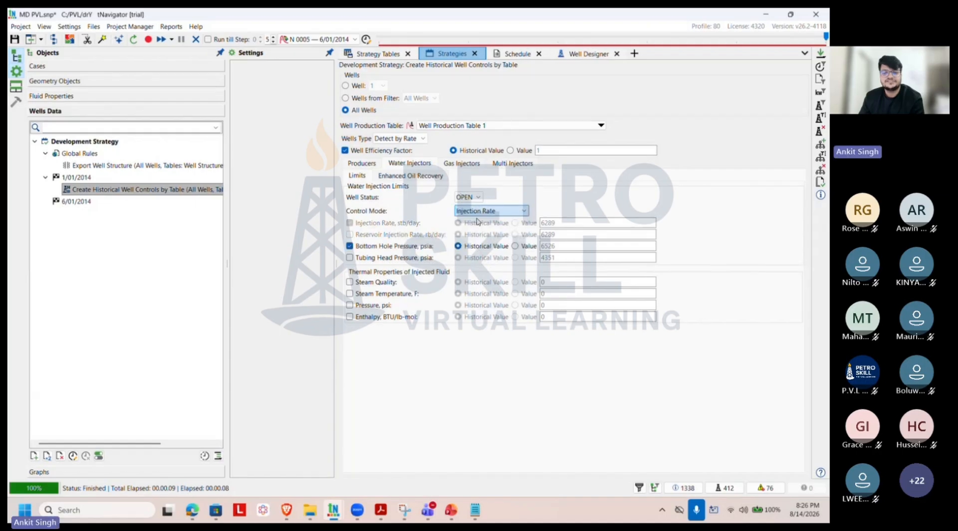
{"action": "left_click", "coordinate": [370, 167]}
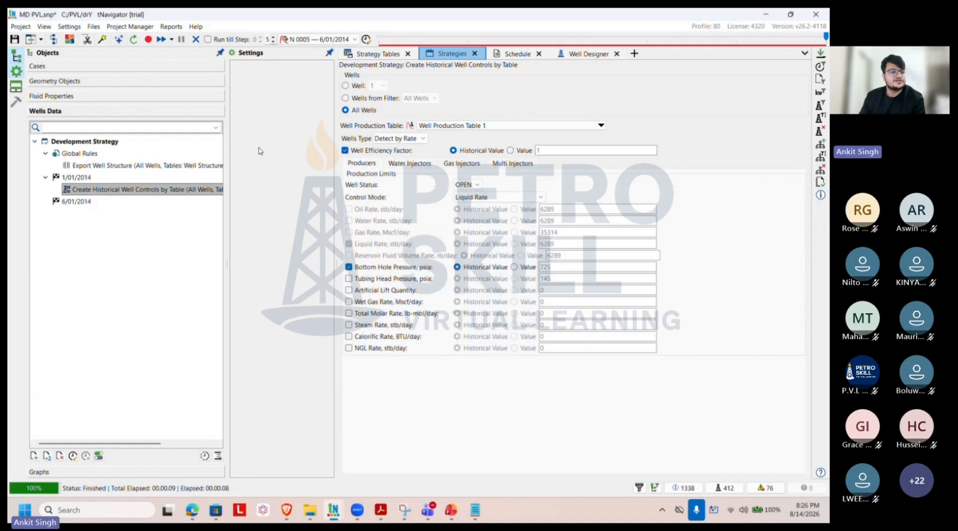
{"action": "left_click", "coordinate": [118, 190]}
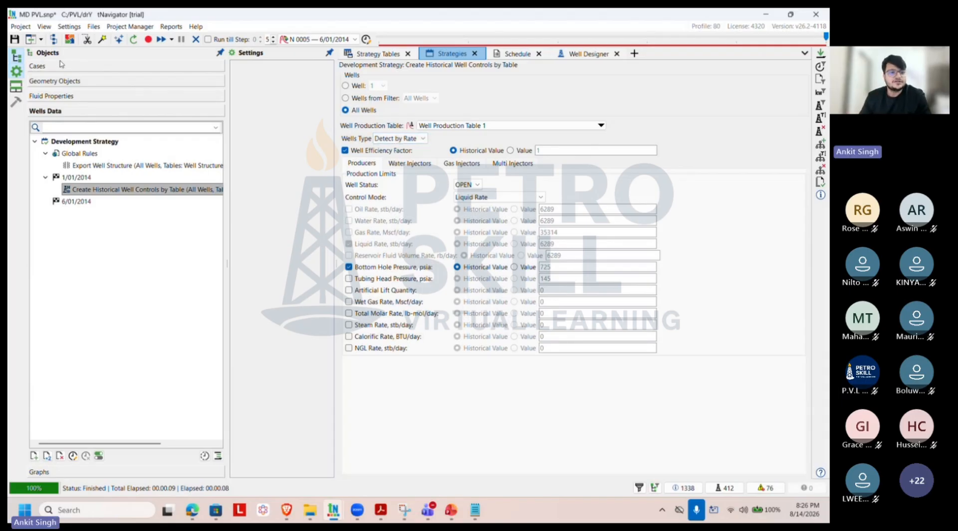
Step: Reload the dynamic model case, replacing the existing DynamicModel result, and start the simulation with the updated well controls
{"action": "left_click", "coordinate": [37, 66]}
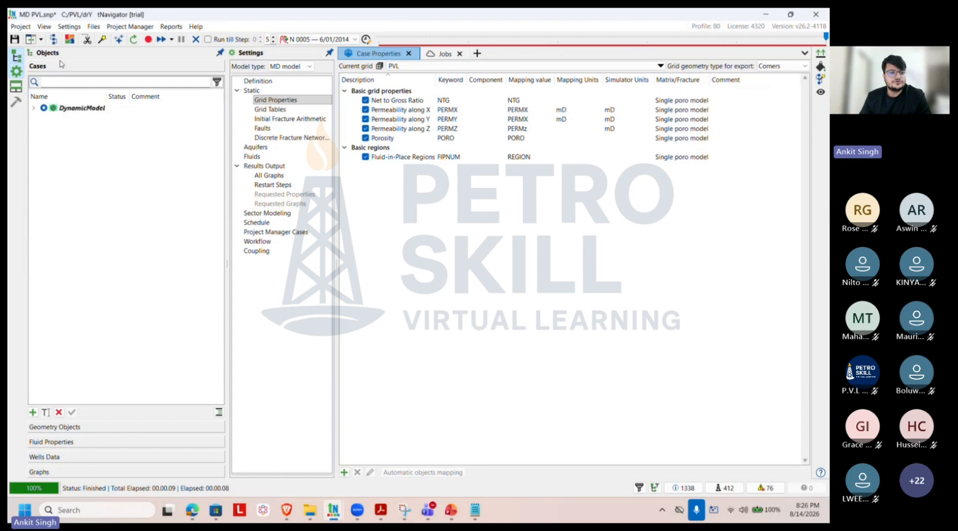
{"action": "left_click", "coordinate": [133, 40]}
{"action": "left_click", "coordinate": [425, 272]}
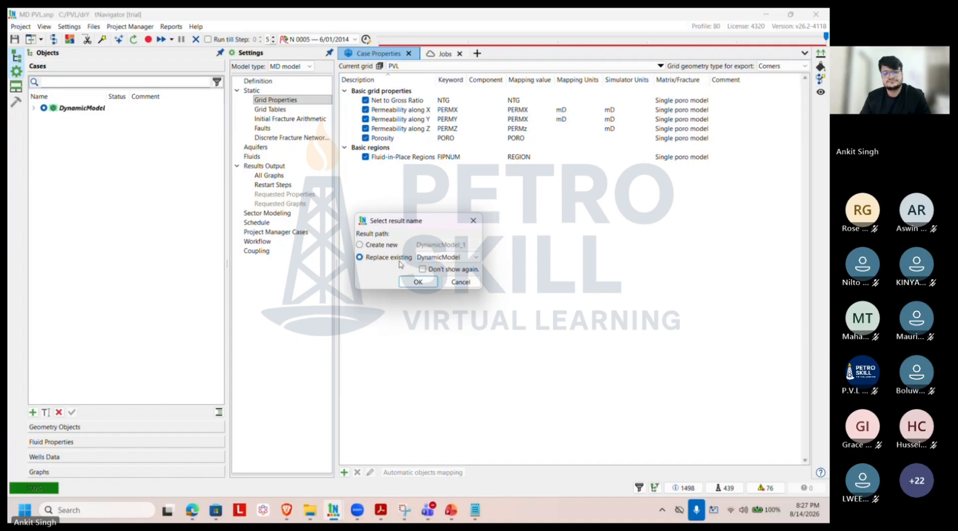
{"action": "left_click", "coordinate": [412, 279]}
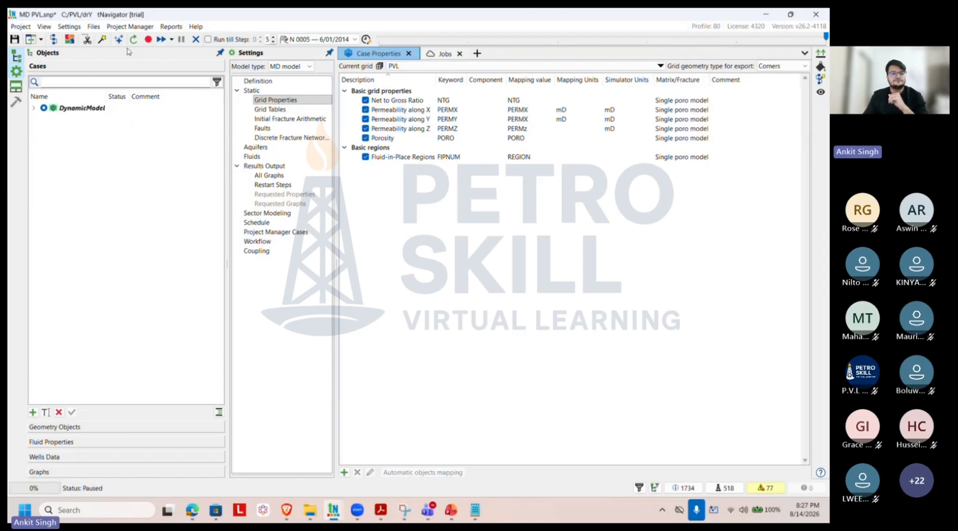
{"action": "left_click", "coordinate": [149, 41]}
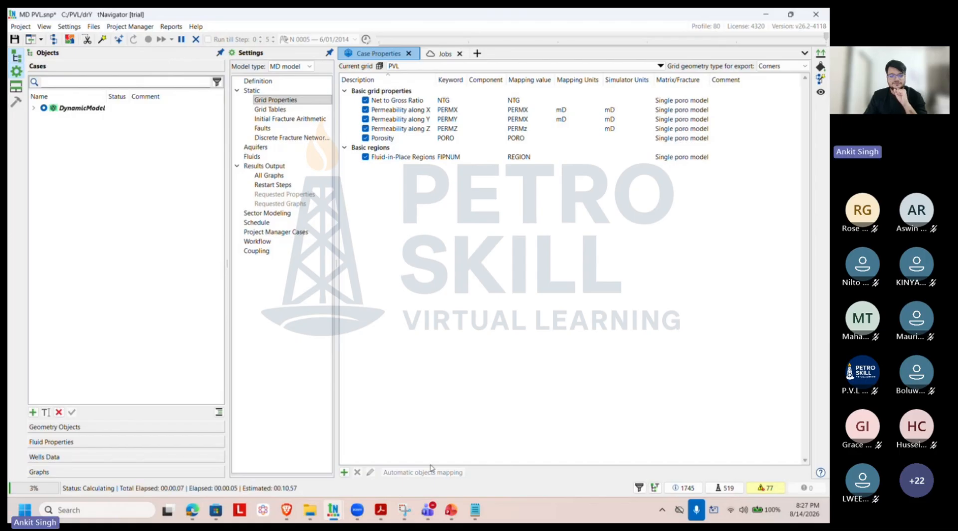
Step: Switch to the Teams meeting window to read the meeting chat, and return to the water rate graph in tNavigator
{"action": "mouse_move", "coordinate": [428, 508]}
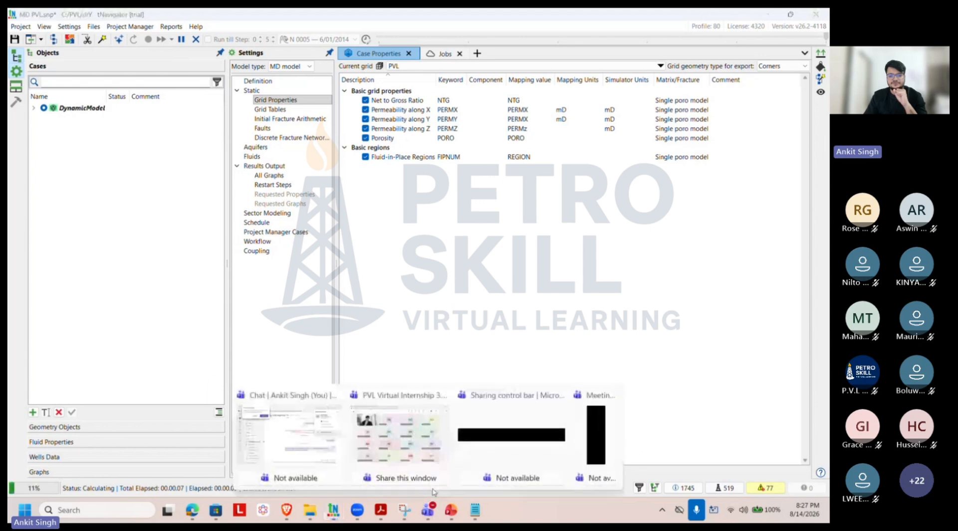
{"action": "left_click", "coordinate": [423, 451]}
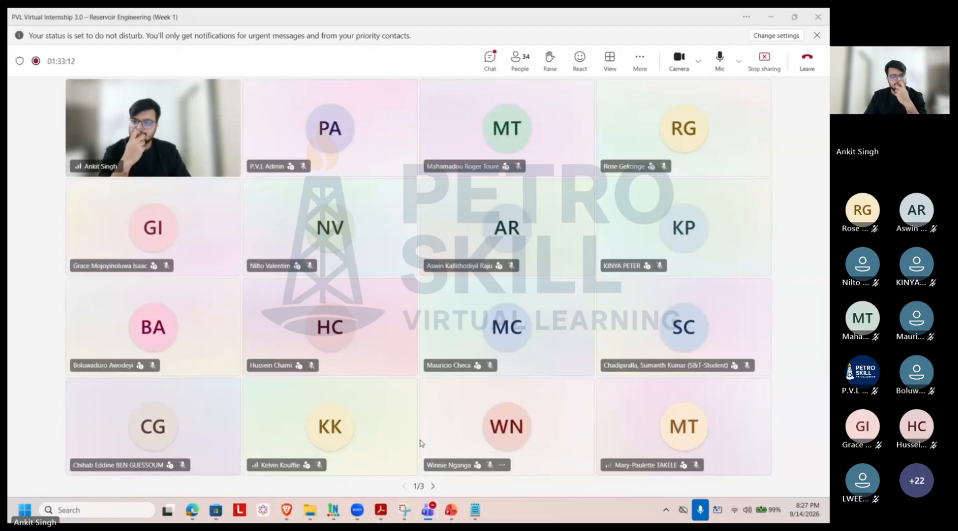
{"action": "mouse_move", "coordinate": [436, 510]}
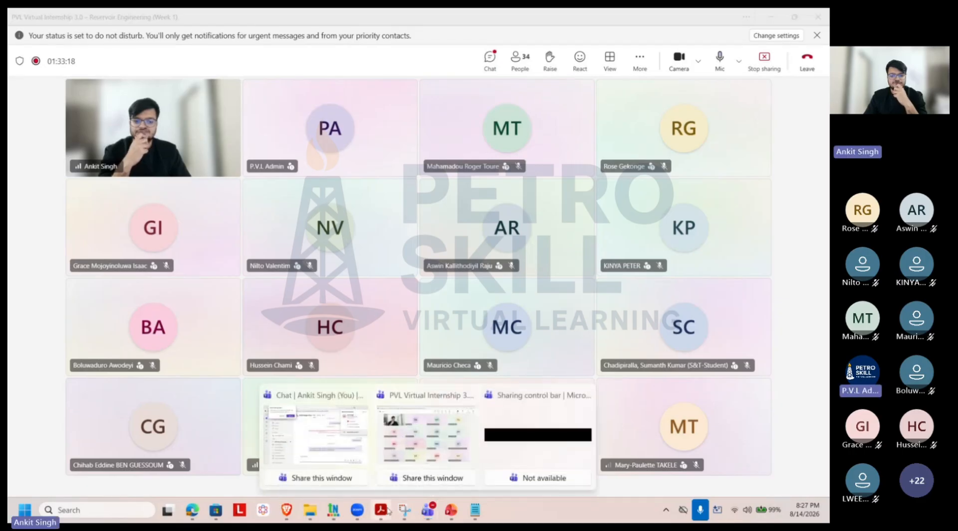
{"action": "mouse_move", "coordinate": [333, 509]}
{"action": "mouse_move", "coordinate": [474, 451]}
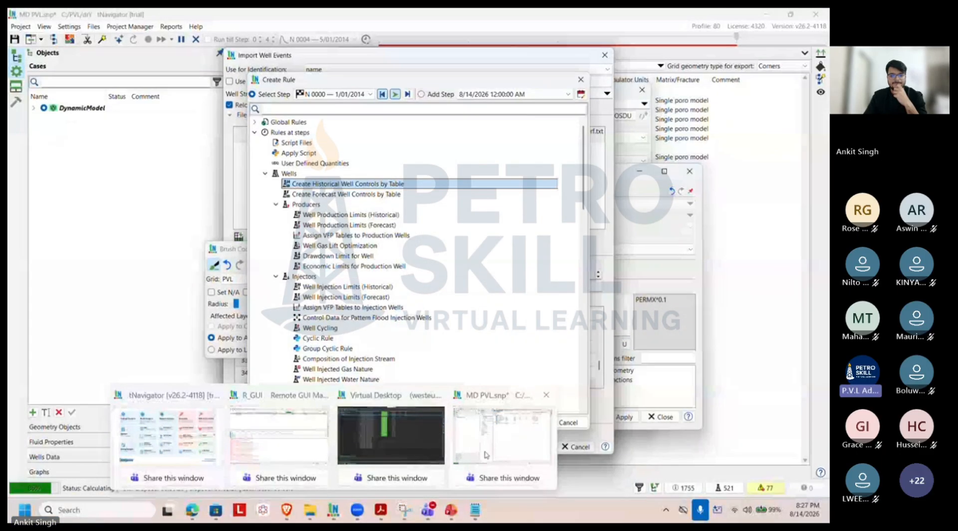
{"action": "left_click", "coordinate": [486, 455]}
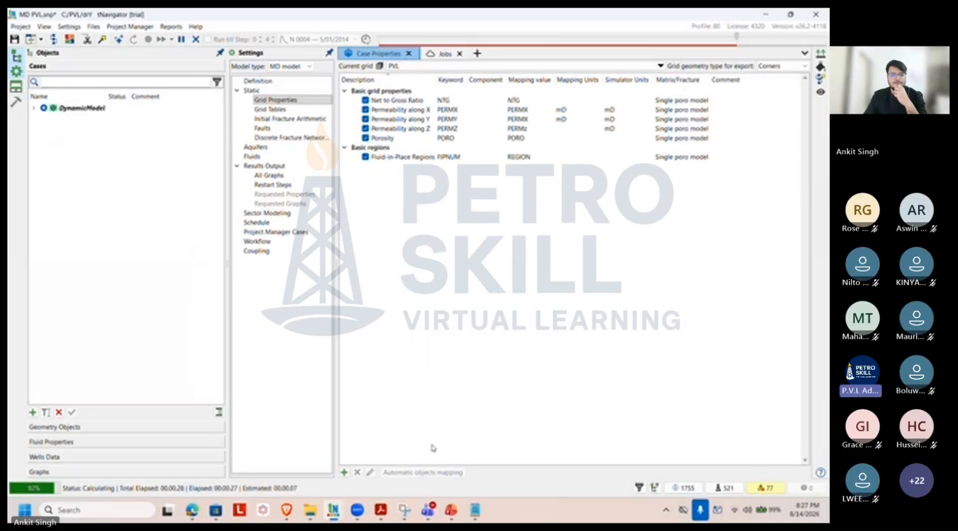
{"action": "left_click_drag", "start_coordinate": [613, 12], "coordinate": [828, 52]}
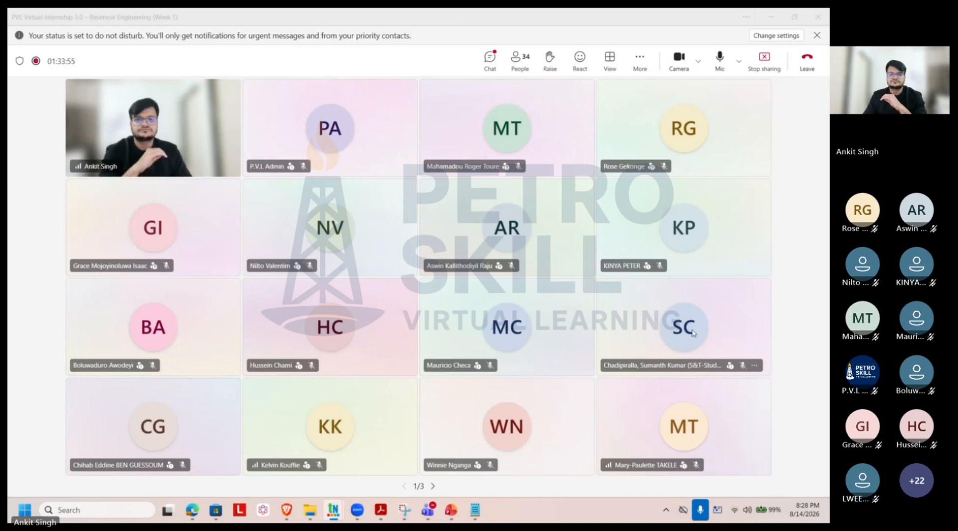
{"action": "left_click", "coordinate": [487, 61]}
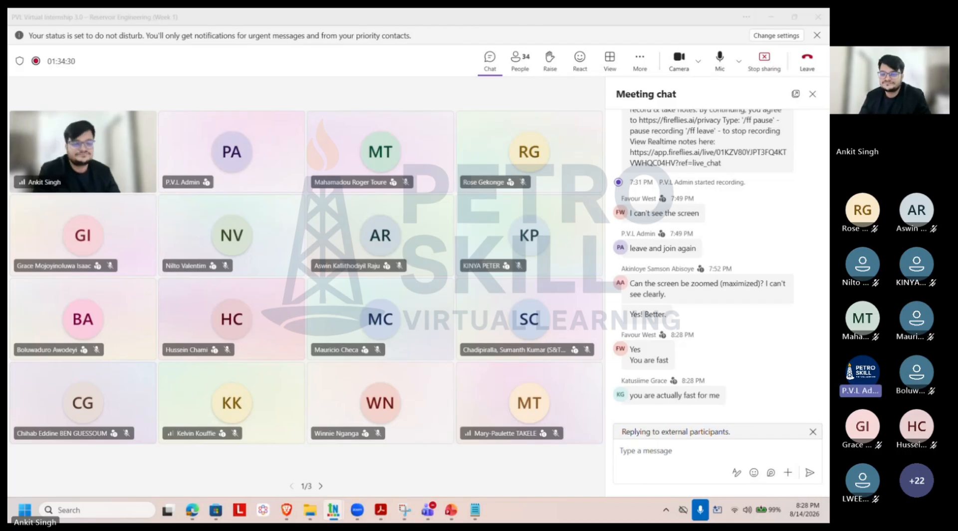
{"action": "left_click_drag", "start_coordinate": [823, 230], "coordinate": [381, 185]}
{"action": "left_click", "coordinate": [469, 186]}
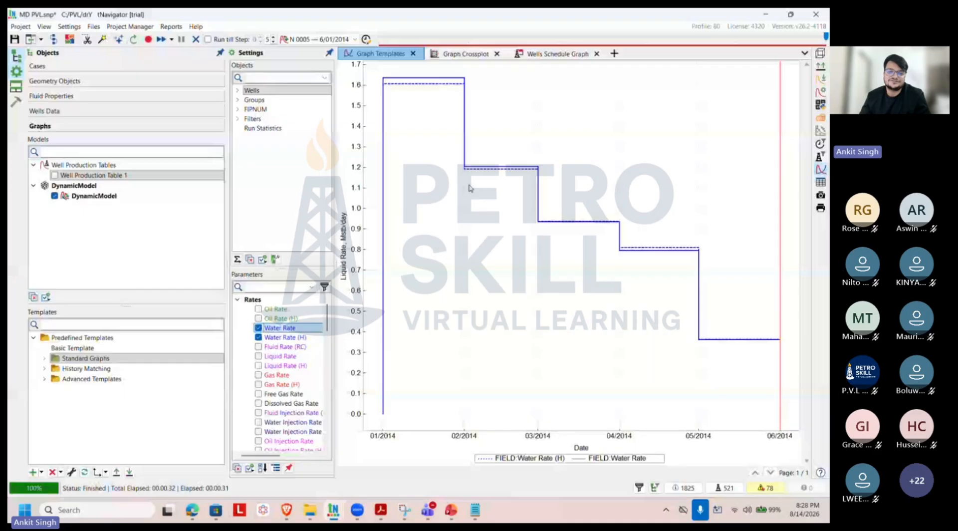
Step: Examine the wells in the 3D view and look through the 3D-grid creation and project data import options
{"action": "left_click", "coordinate": [54, 82]}
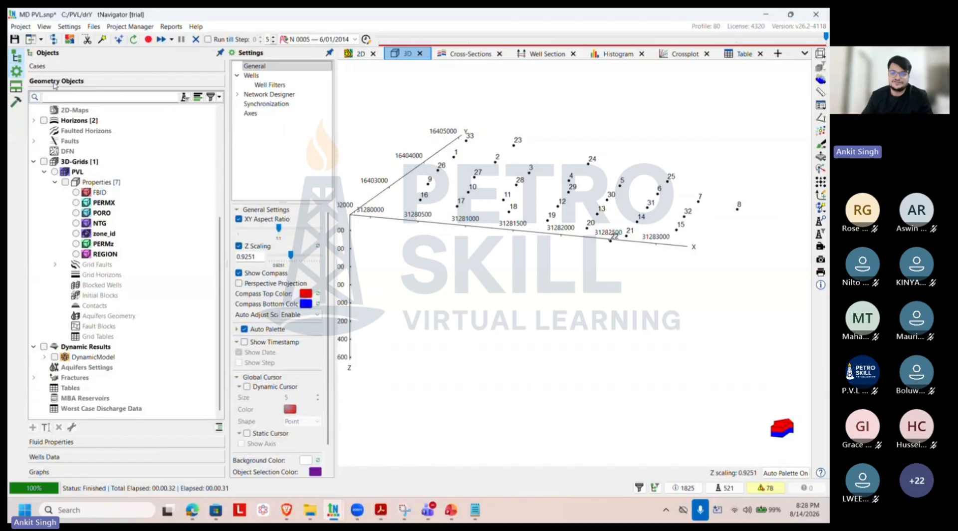
{"action": "left_click_drag", "start_coordinate": [476, 248], "coordinate": [524, 252]}
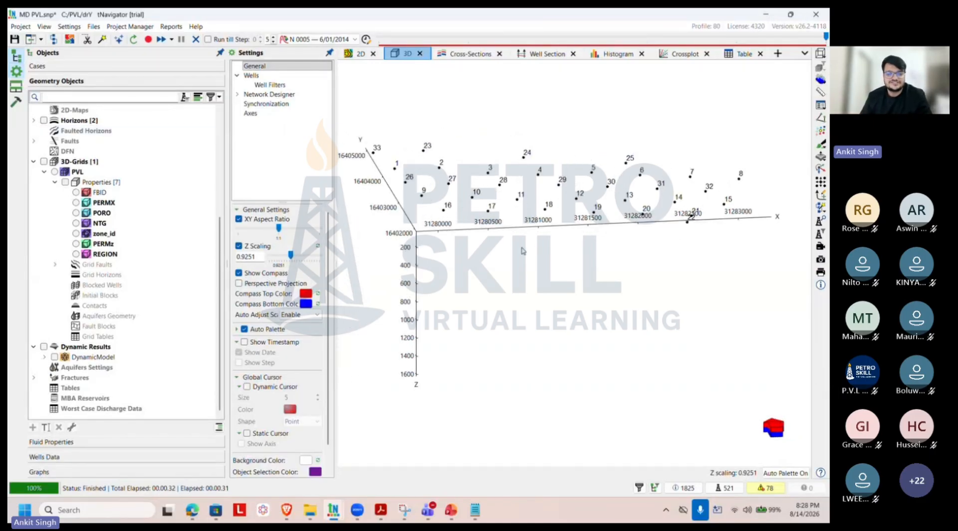
{"action": "left_click", "coordinate": [81, 164]}
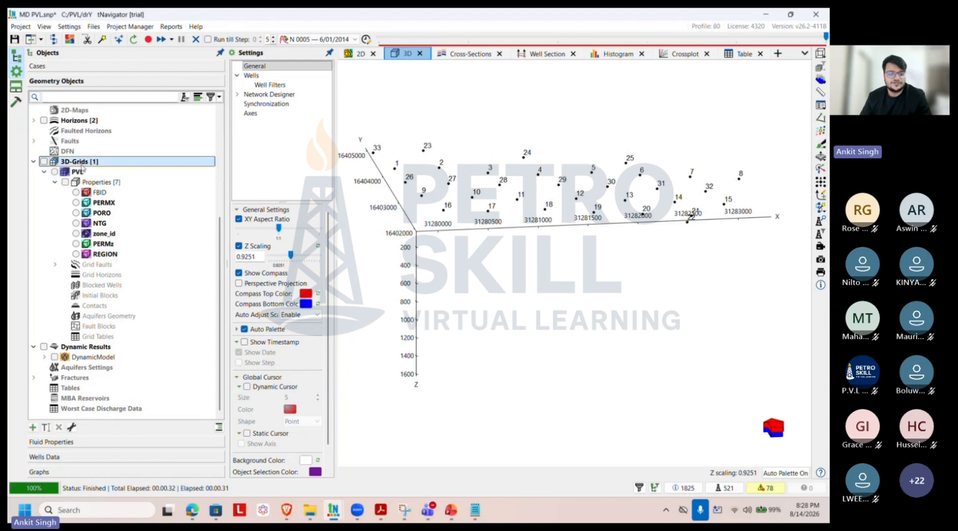
{"action": "right_click", "coordinate": [82, 168]}
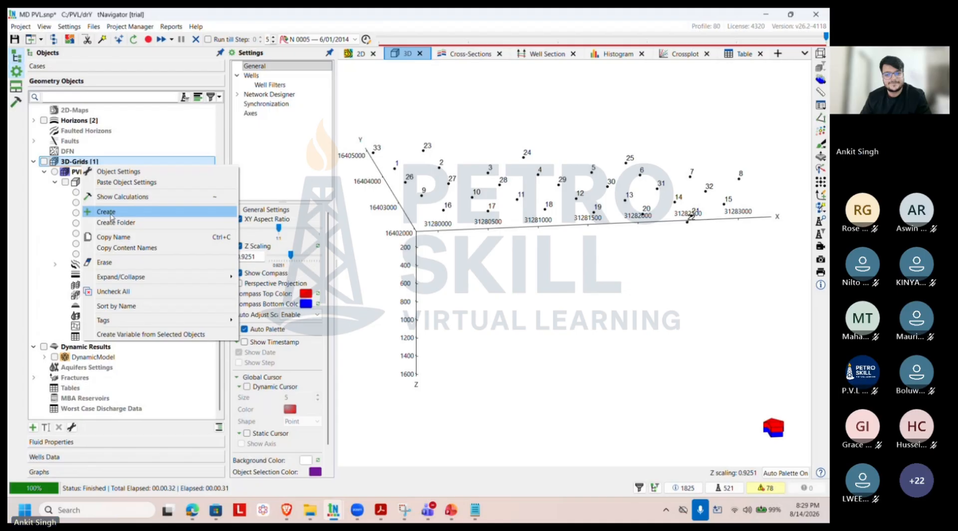
{"action": "left_click", "coordinate": [474, 279]}
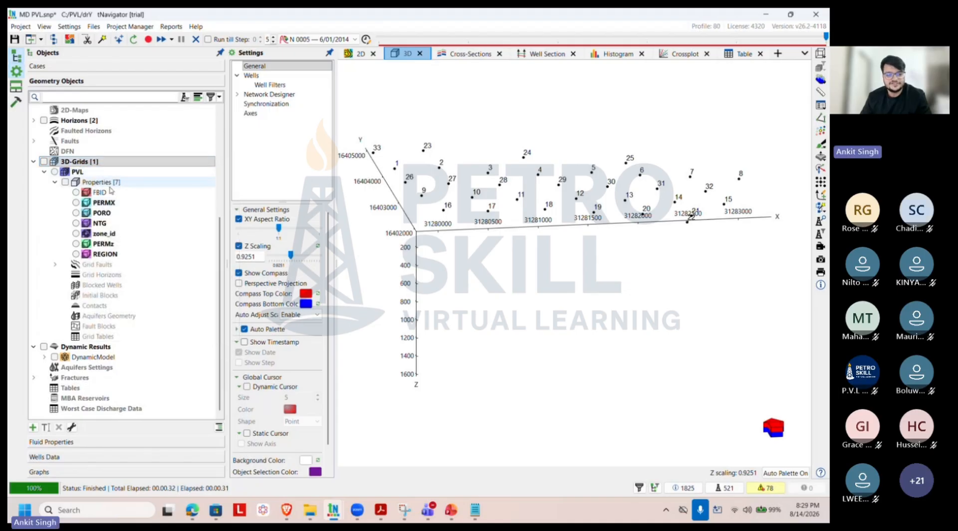
{"action": "left_click", "coordinate": [21, 26]}
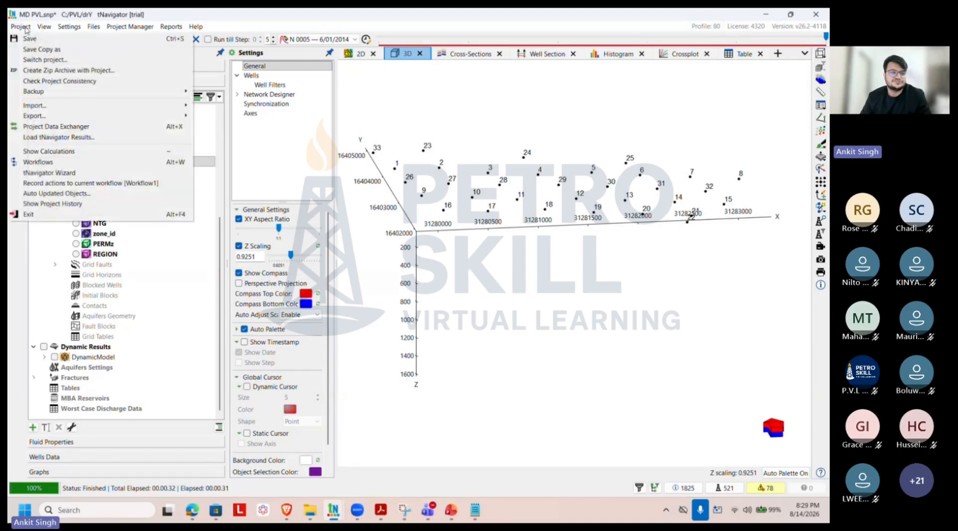
{"action": "mouse_move", "coordinate": [91, 108]}
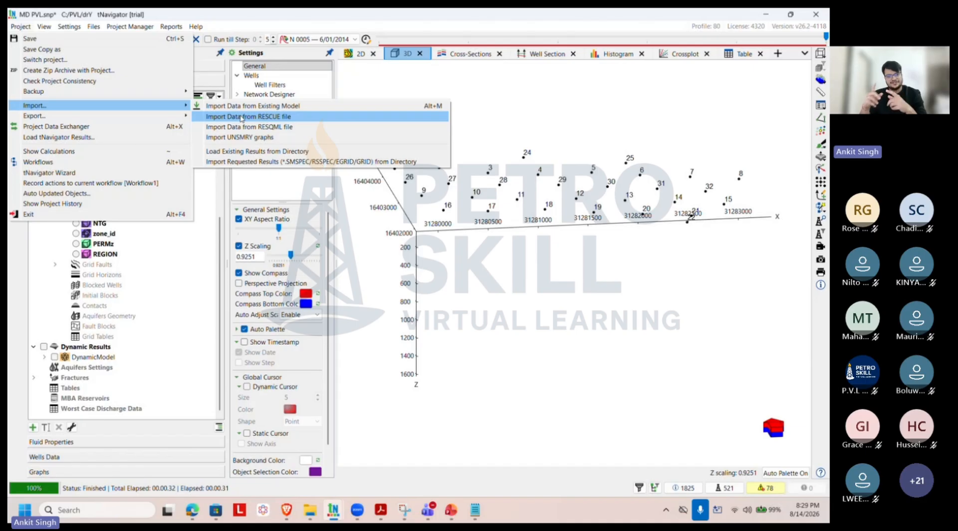
{"action": "left_click", "coordinate": [526, 353]}
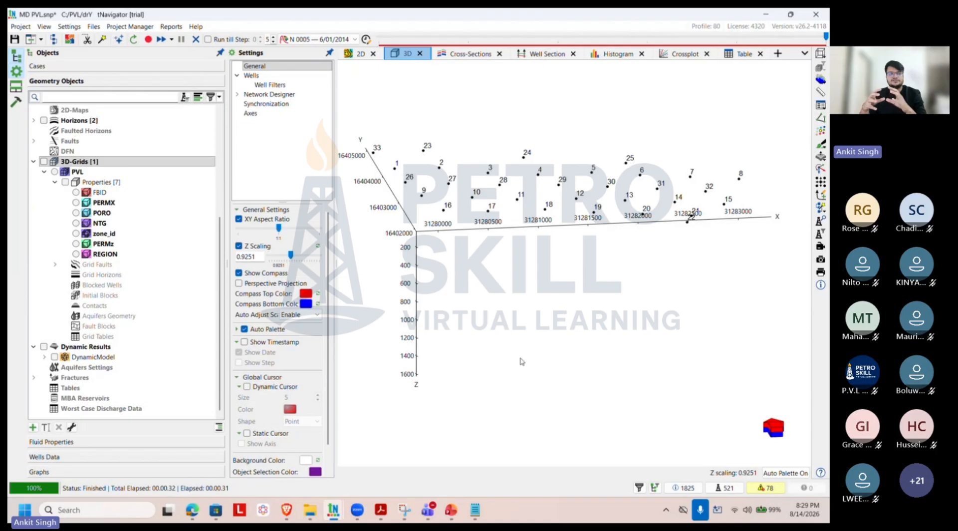
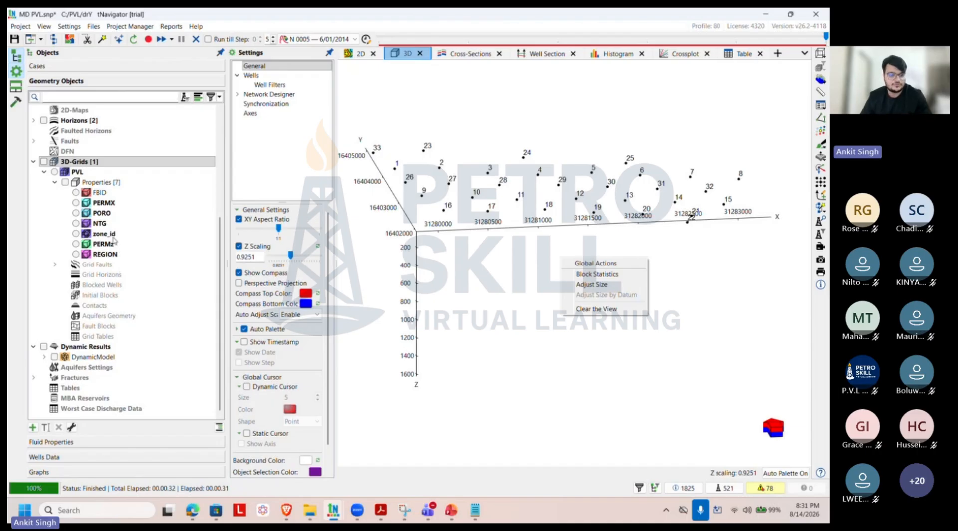
Step: Create a continuous property with the default name Property 1 under the PVL grid's properties
{"action": "left_click", "coordinate": [100, 184]}
{"action": "right_click", "coordinate": [101, 189]}
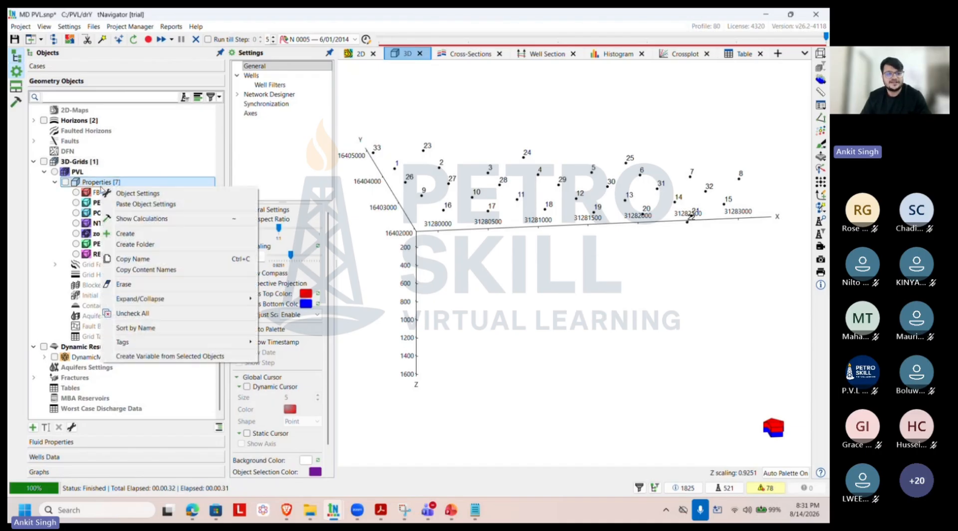
{"action": "left_click", "coordinate": [125, 233]}
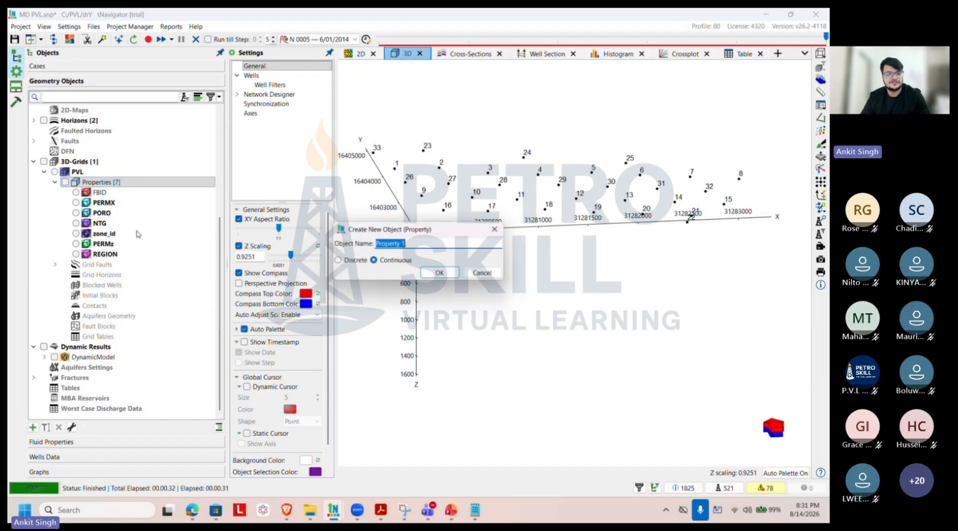
{"action": "left_click", "coordinate": [433, 274]}
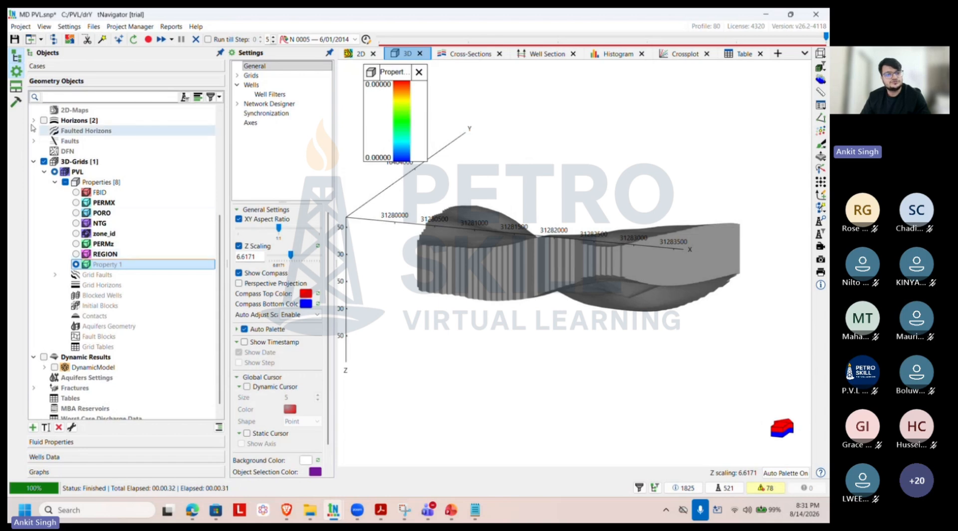
Step: Examine the Arithmetics property calculator for Property 1 and browse the PVL grid properties available for formulas, without applying a calculation
{"action": "left_click", "coordinate": [20, 102]}
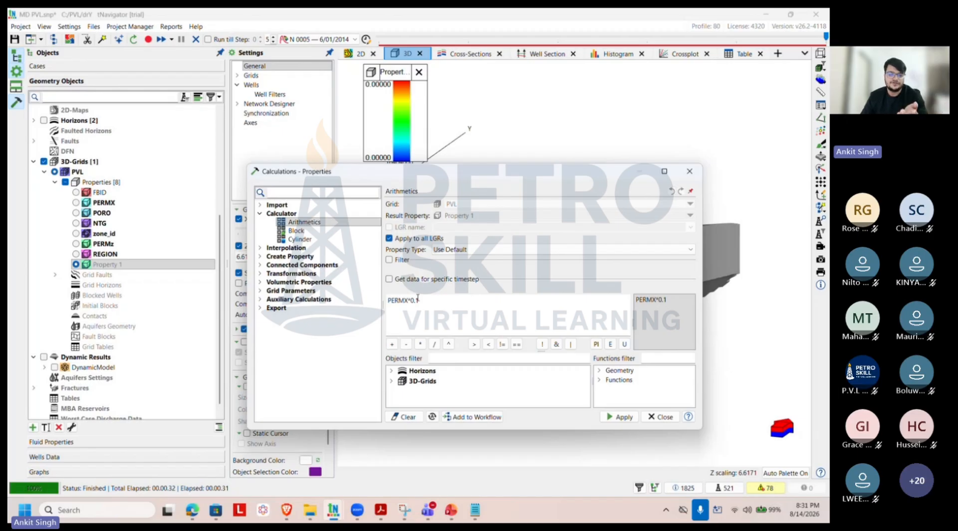
{"action": "left_click", "coordinate": [391, 381]}
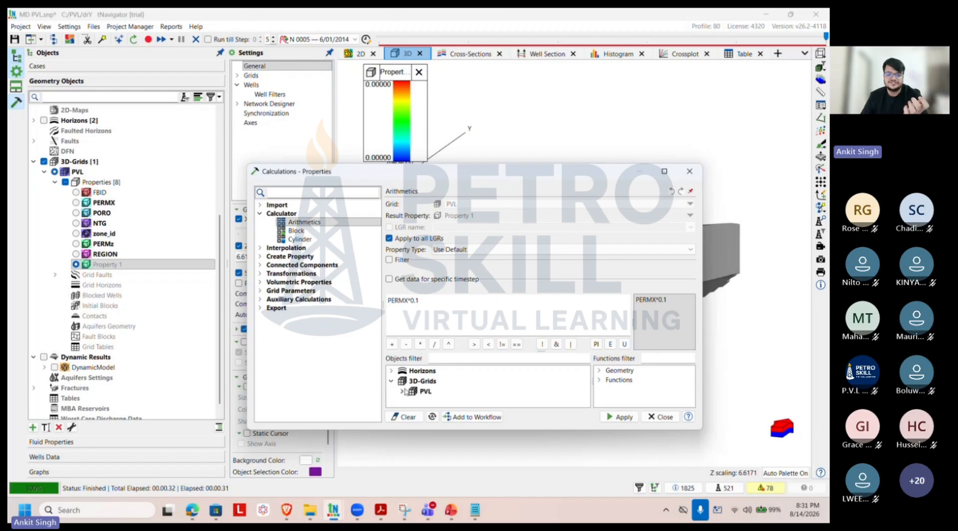
{"action": "left_click", "coordinate": [404, 391]}
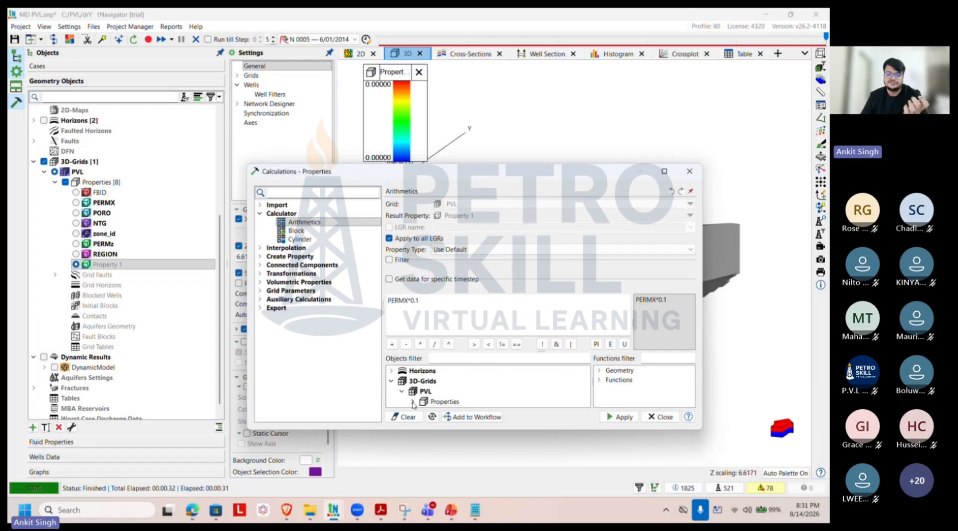
{"action": "left_click", "coordinate": [412, 402]}
{"action": "scroll", "coordinate": [419, 397], "scroll_direction": "up", "scroll_amount": 1}
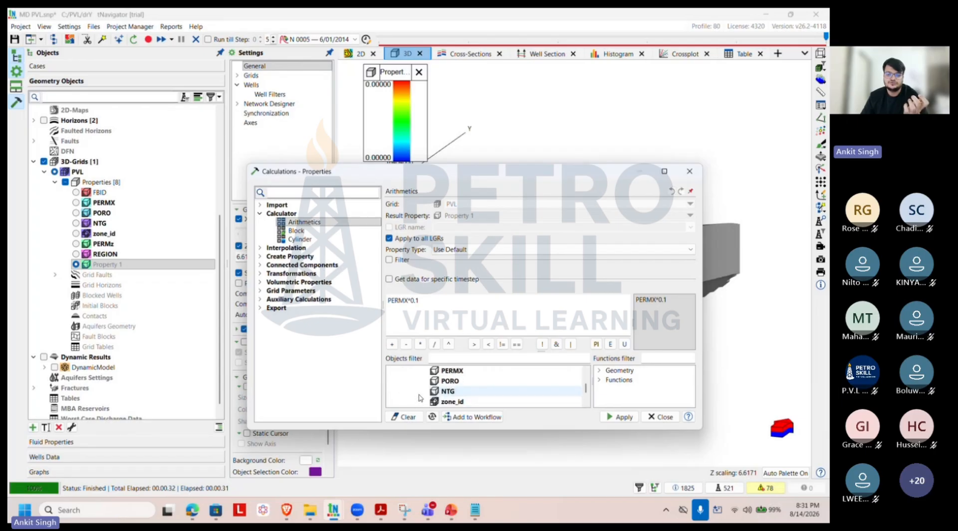
{"action": "scroll", "coordinate": [419, 398], "scroll_direction": "up", "scroll_amount": 1}
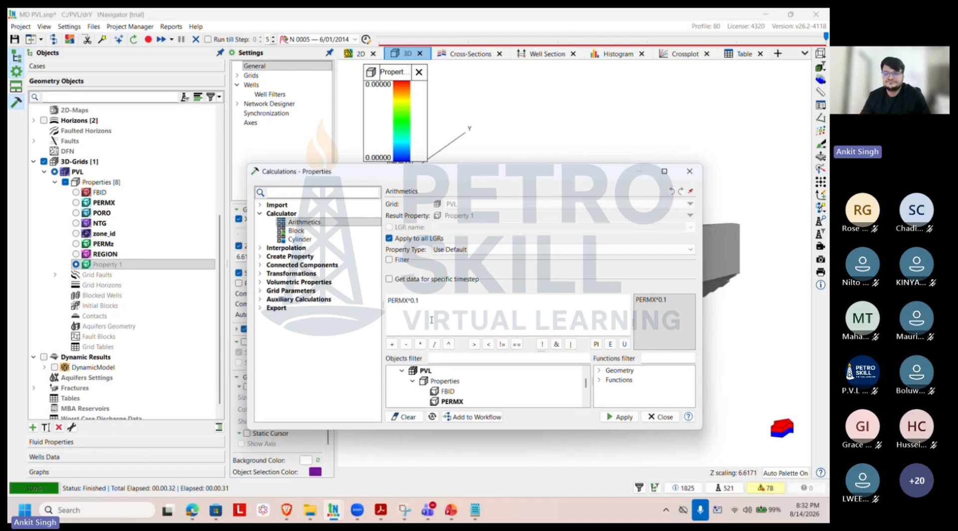
{"action": "left_click", "coordinate": [689, 171]}
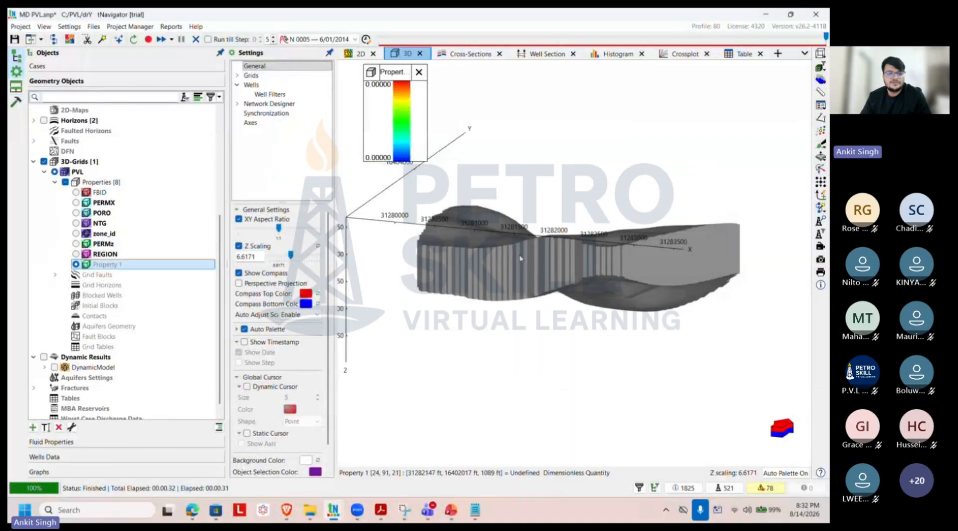
Step: Display the REGION property in the 3D view and look at the grid brush configuration for it
{"action": "left_click", "coordinate": [76, 254]}
{"action": "left_click_drag", "start_coordinate": [532, 224], "coordinate": [553, 259]}
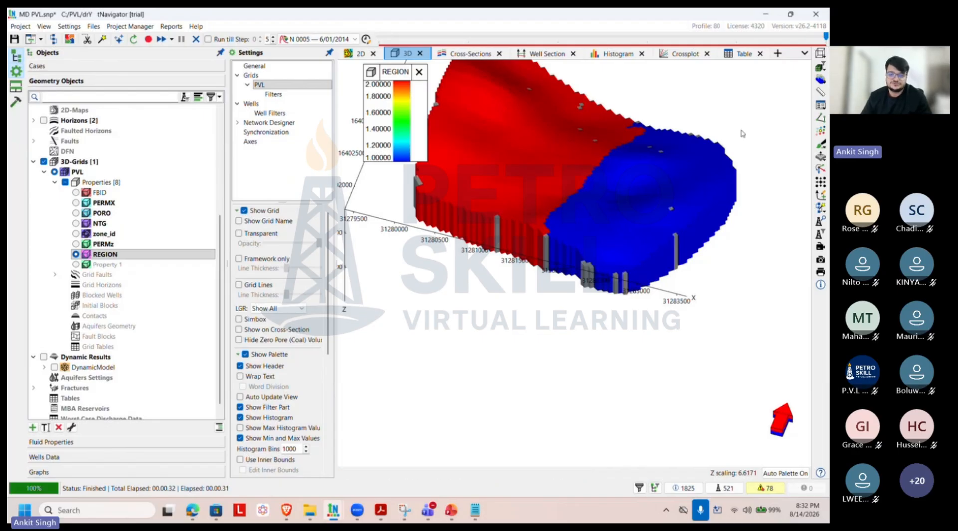
{"action": "left_click", "coordinate": [820, 144]}
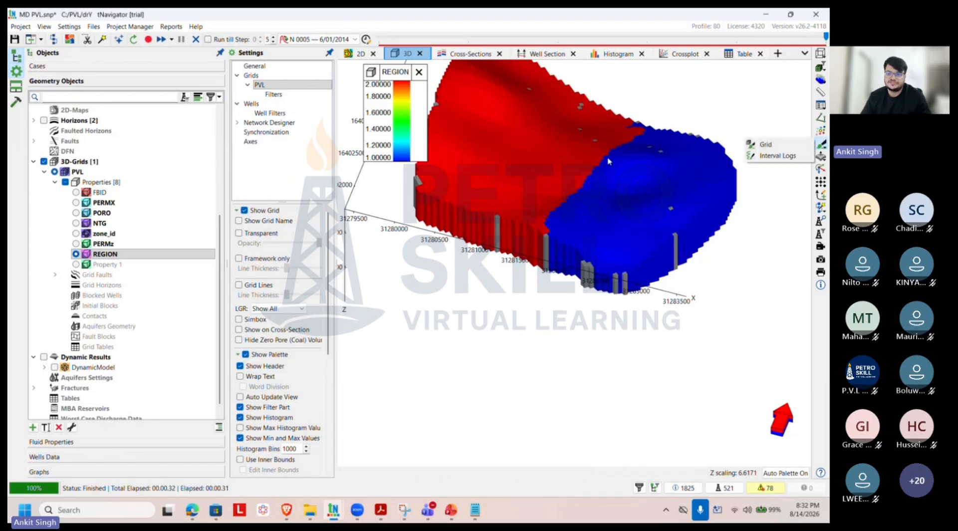
{"action": "left_click", "coordinate": [765, 144]}
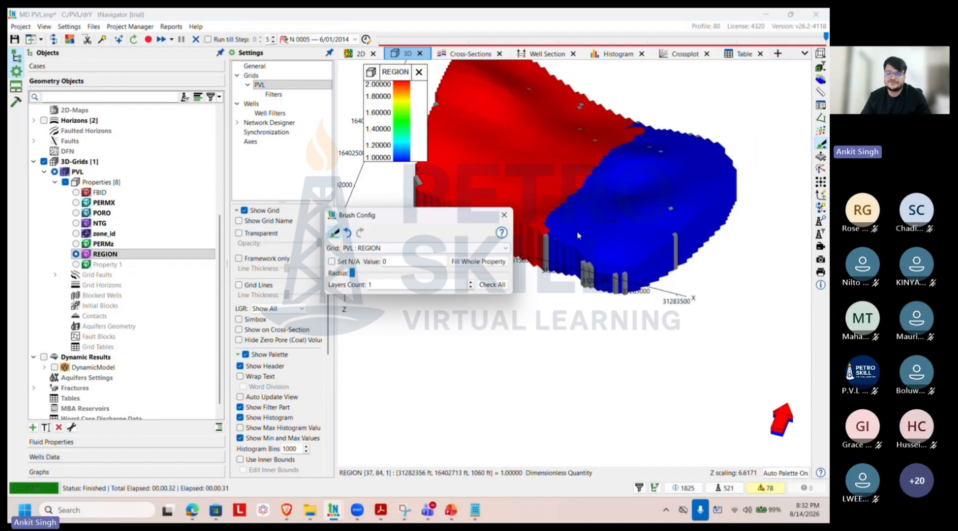
{"action": "left_click", "coordinate": [504, 215]}
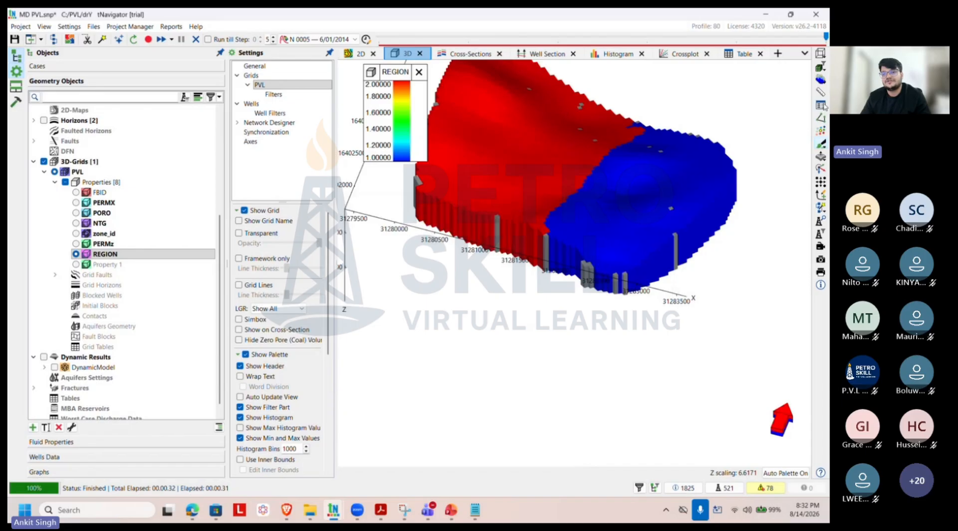
Step: Open the filter settings for the PVL grid and add a new IJK filter
{"action": "left_click", "coordinate": [822, 107]}
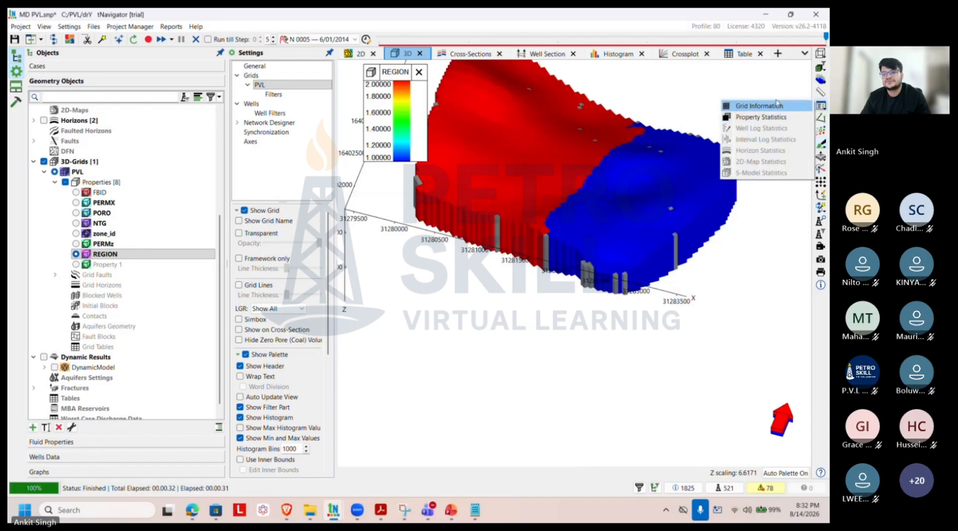
{"action": "left_click", "coordinate": [821, 68]}
{"action": "left_click", "coordinate": [822, 70]}
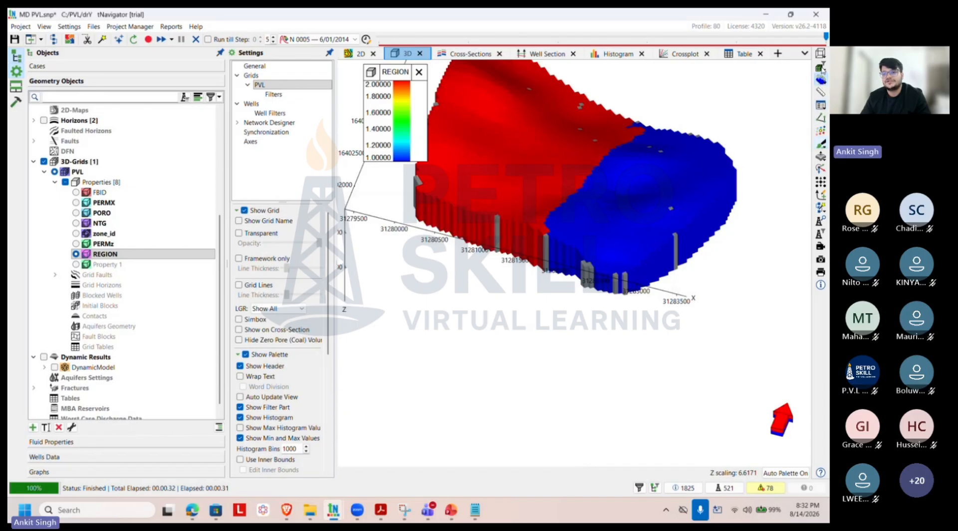
{"action": "left_click", "coordinate": [822, 70]}
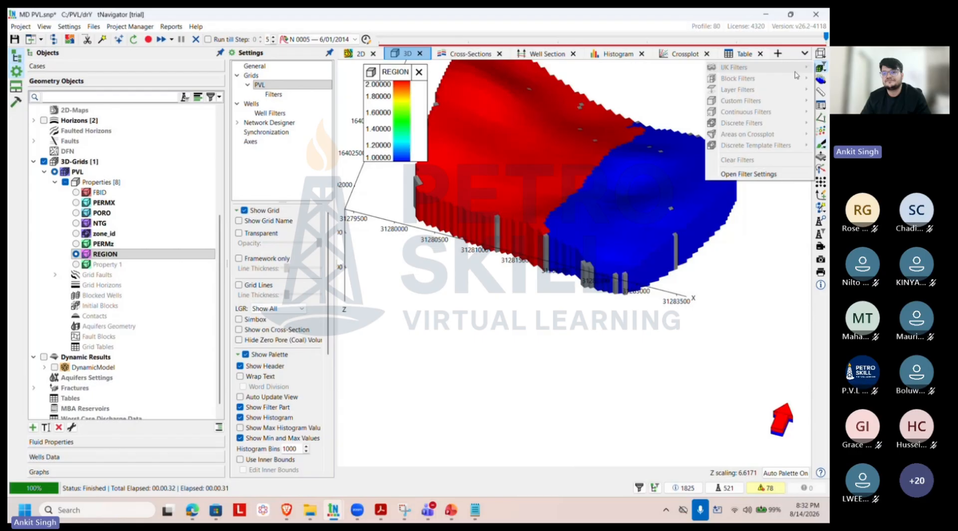
{"action": "left_click", "coordinate": [760, 176]}
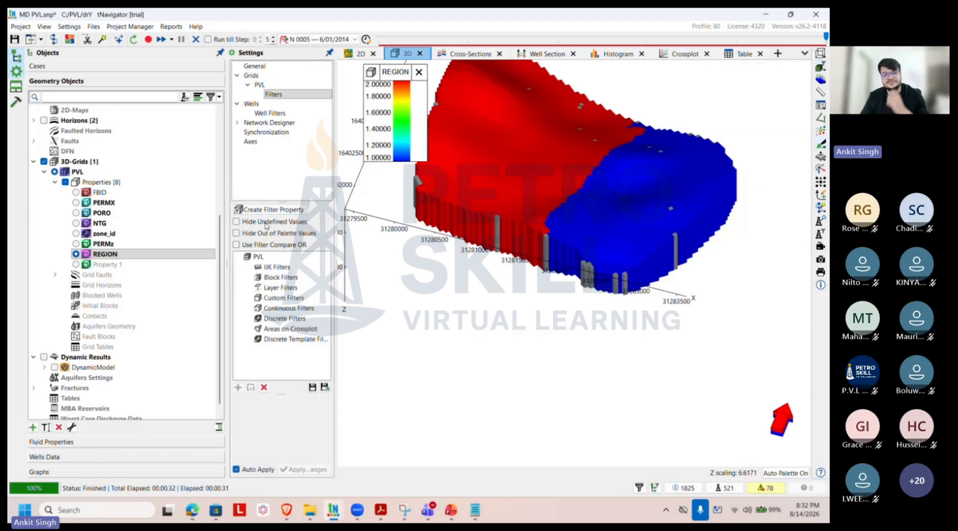
{"action": "left_click", "coordinate": [270, 267]}
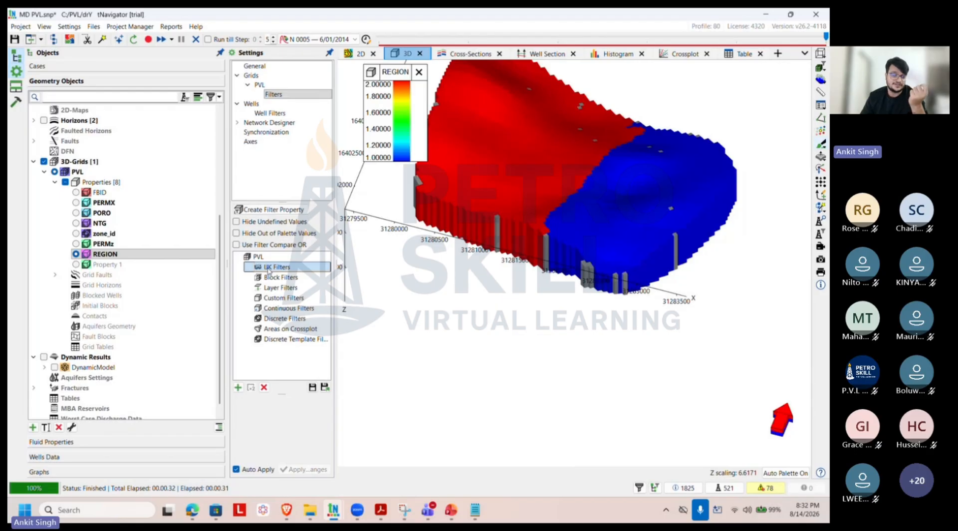
{"action": "left_click", "coordinate": [239, 388]}
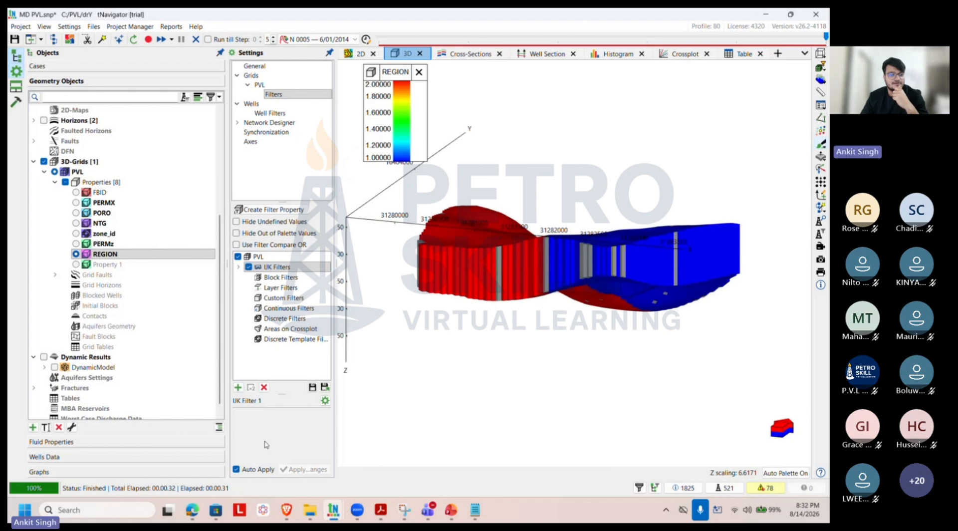
Step: Open the IJK filter's configuration and set its I range from 1 to 20
{"action": "left_click", "coordinate": [324, 400]}
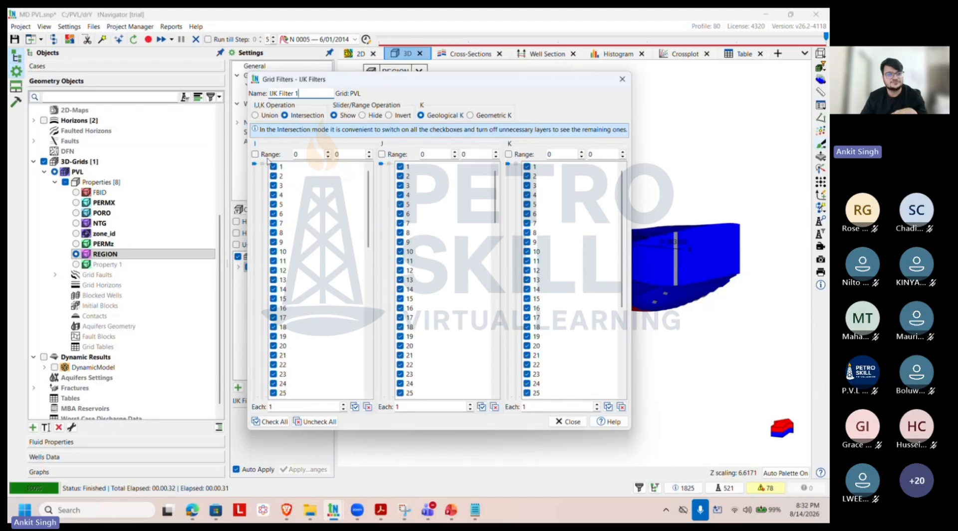
{"action": "double_click", "coordinate": [292, 154]}
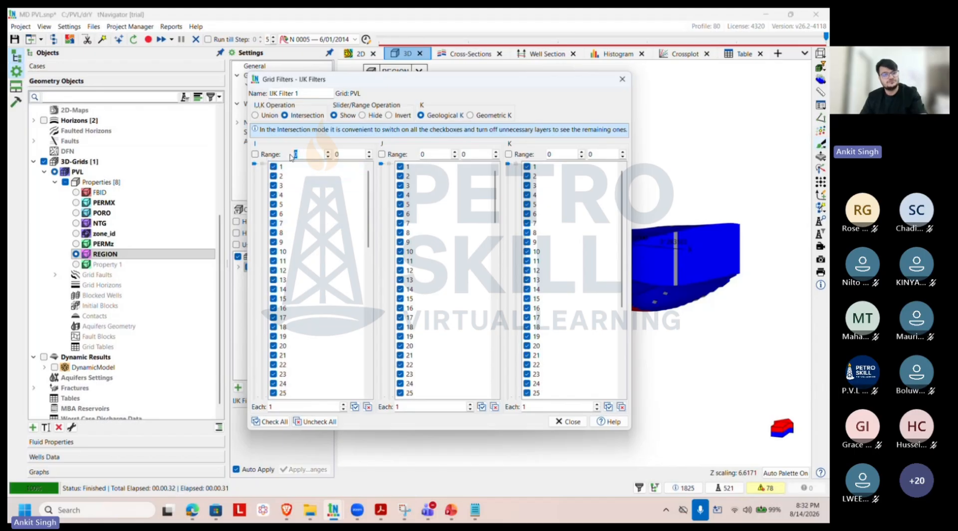
{"action": "type", "text": "1"}
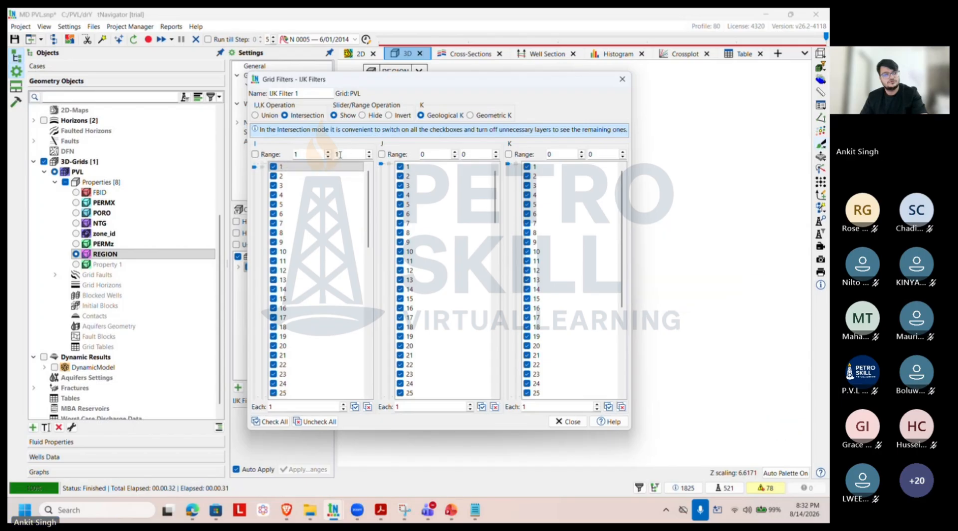
{"action": "double_click", "coordinate": [333, 158]}
{"action": "type", "text": "20"}
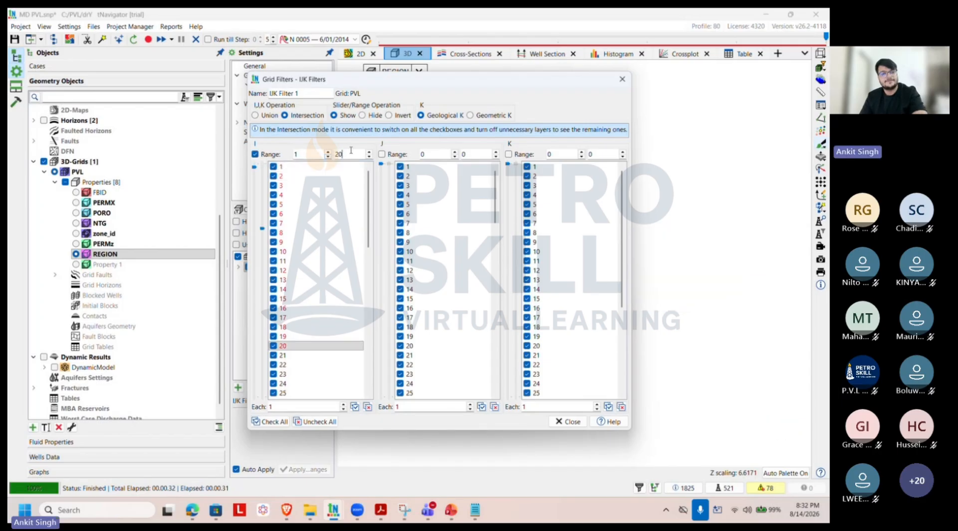
Step: Set the IJK filter's J range from 1 to 30 and its K range from 1 to 40
{"action": "left_click_drag", "start_coordinate": [425, 154], "coordinate": [408, 155]}
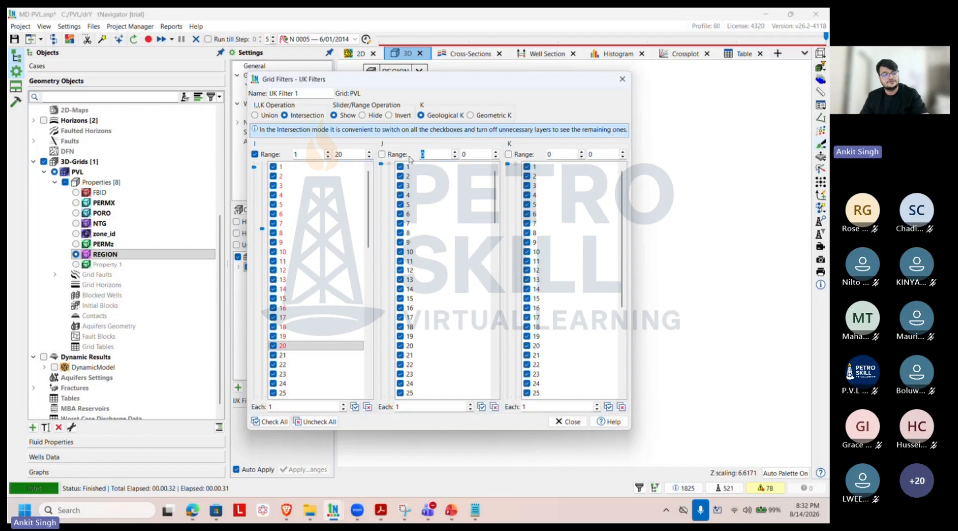
{"action": "type", "text": "1"}
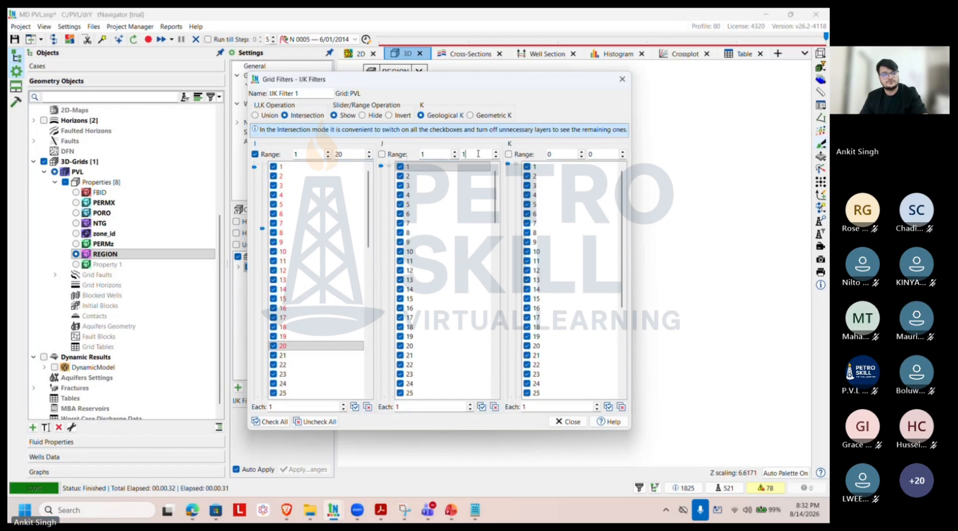
{"action": "left_click_drag", "start_coordinate": [484, 154], "coordinate": [445, 152]}
{"action": "type", "text": "30"}
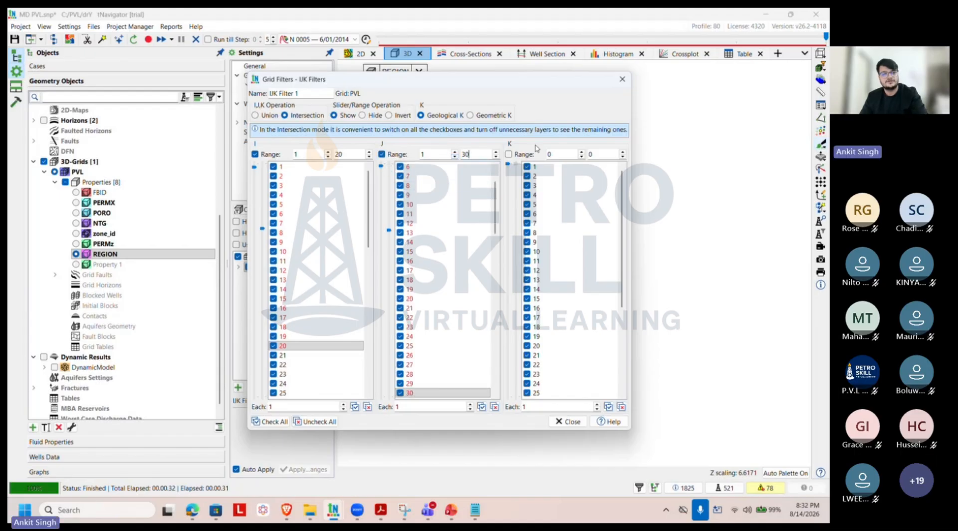
{"action": "left_click_drag", "start_coordinate": [559, 150], "coordinate": [542, 152]}
{"action": "type", "text": "1"}
{"action": "scroll", "coordinate": [589, 252], "scroll_direction": "down", "scroll_amount": 5}
{"action": "left_click_drag", "start_coordinate": [597, 155], "coordinate": [587, 154]}
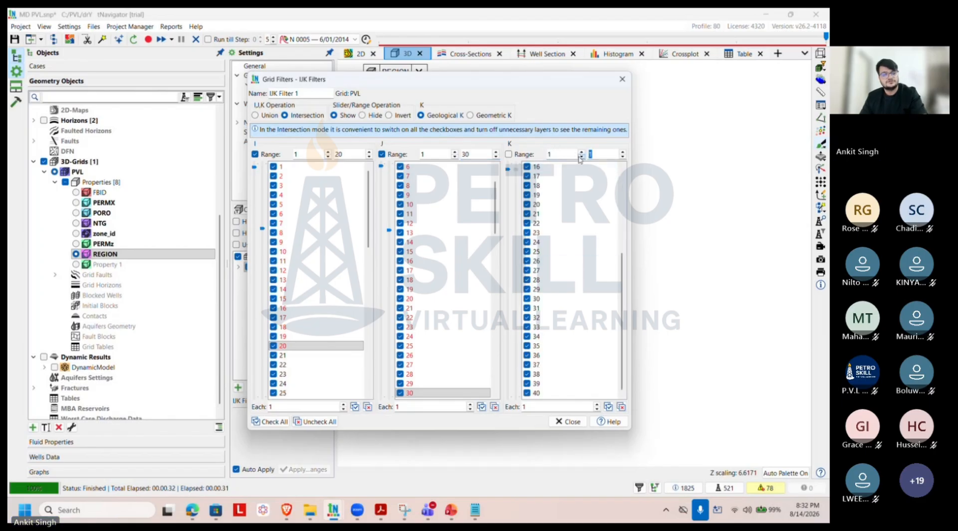
{"action": "type", "text": "40"}
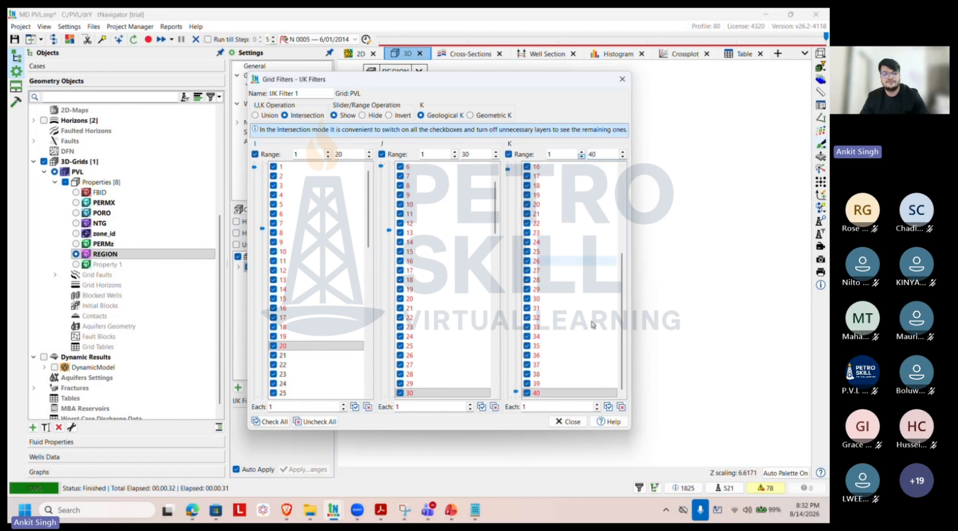
Step: Inspect the grid in the 3D view with the IJK ranges applied and close the IJK filter's configuration
{"action": "left_click_drag", "start_coordinate": [549, 80], "coordinate": [282, 91]}
{"action": "scroll", "coordinate": [632, 281], "scroll_direction": "up", "scroll_amount": 5}
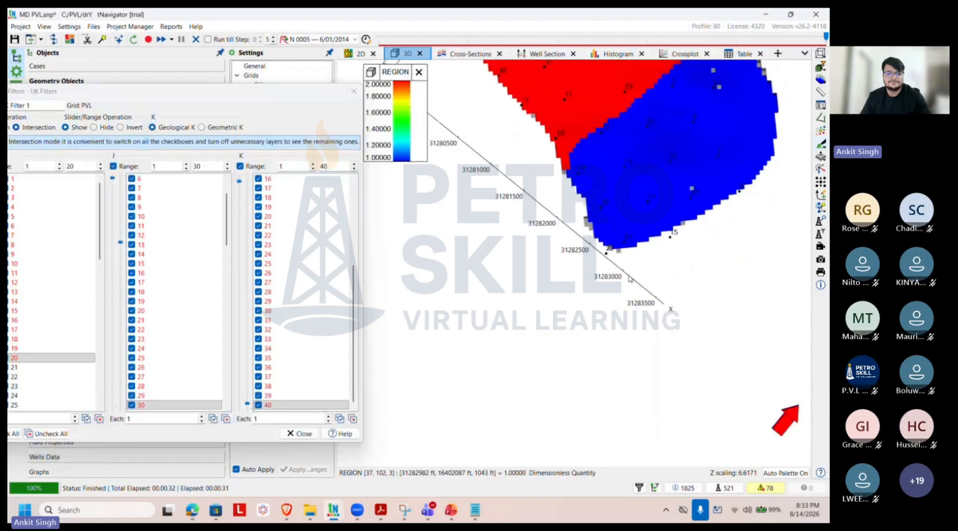
{"action": "left_click", "coordinate": [230, 99]}
{"action": "left_click_drag", "start_coordinate": [230, 99], "coordinate": [713, 114]}
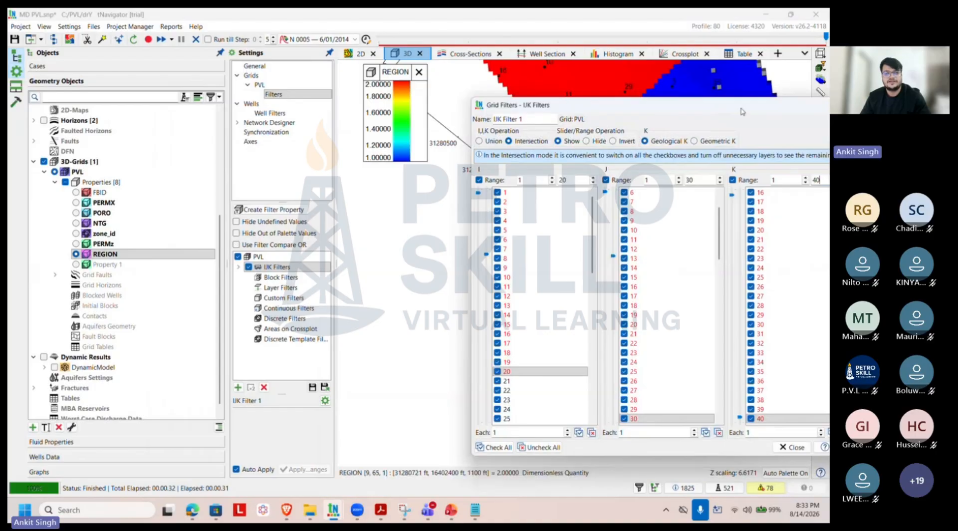
{"action": "left_click_drag", "start_coordinate": [826, 111], "coordinate": [639, 111]}
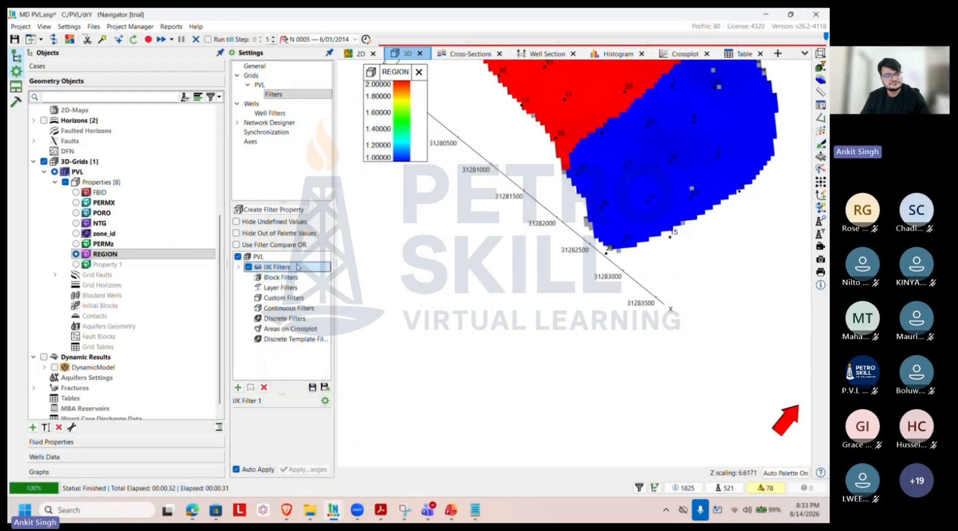
Step: Create a new block filter for the PVL grid
{"action": "left_click", "coordinate": [280, 276]}
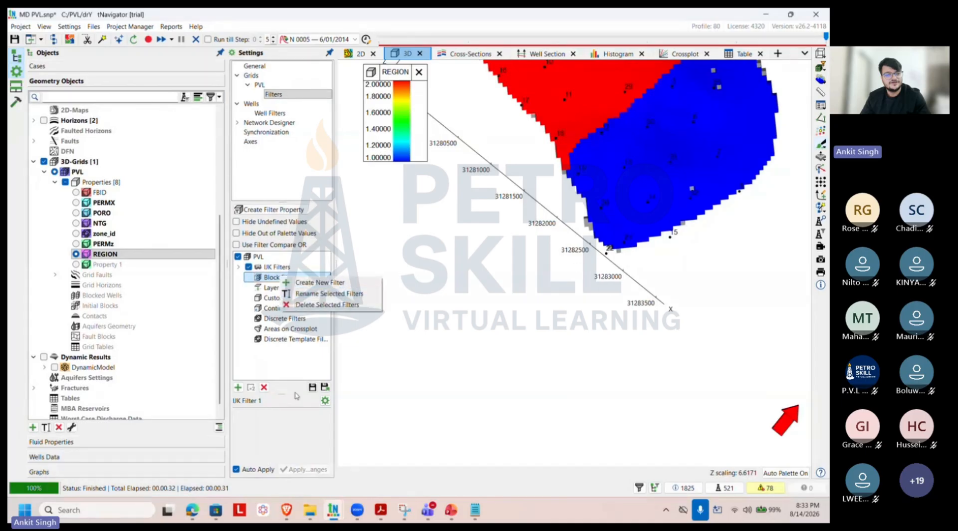
{"action": "left_click", "coordinate": [326, 402]}
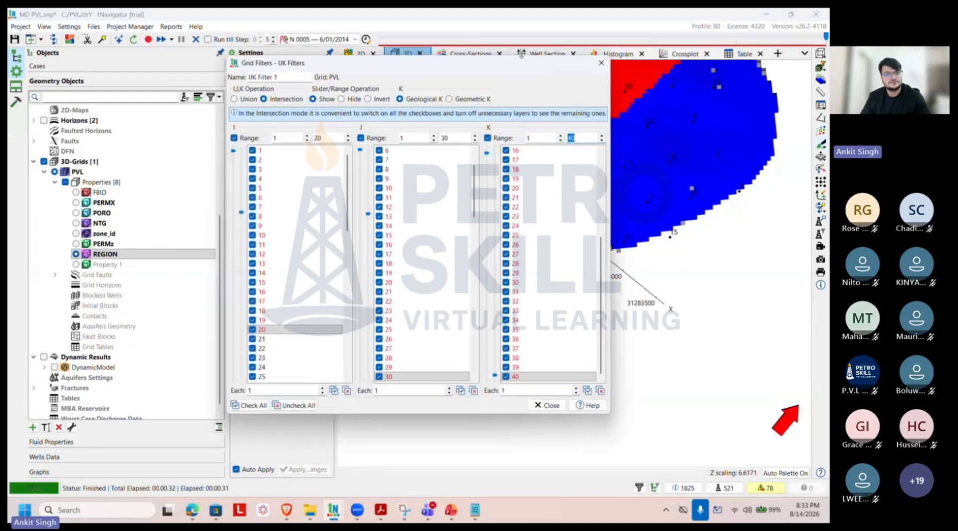
{"action": "left_click", "coordinate": [599, 64]}
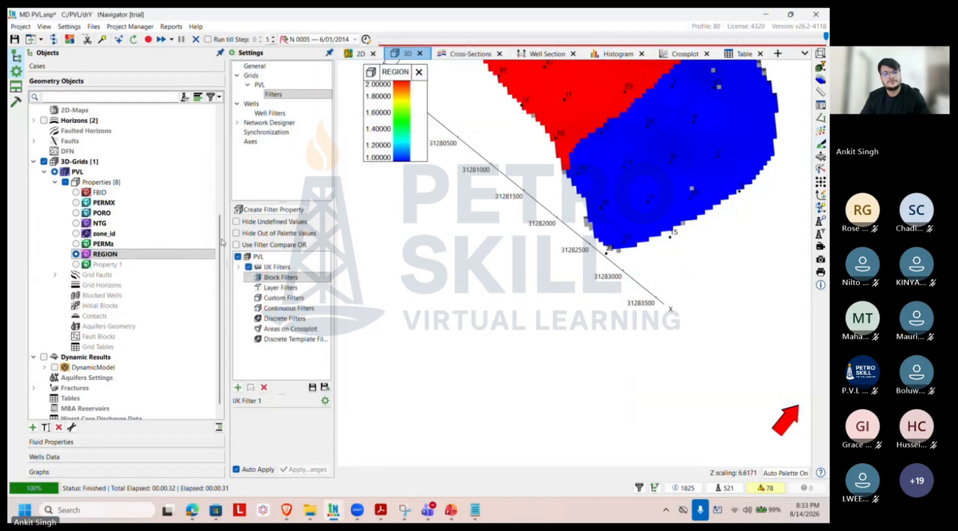
{"action": "right_click", "coordinate": [271, 277]}
{"action": "left_click", "coordinate": [309, 279]}
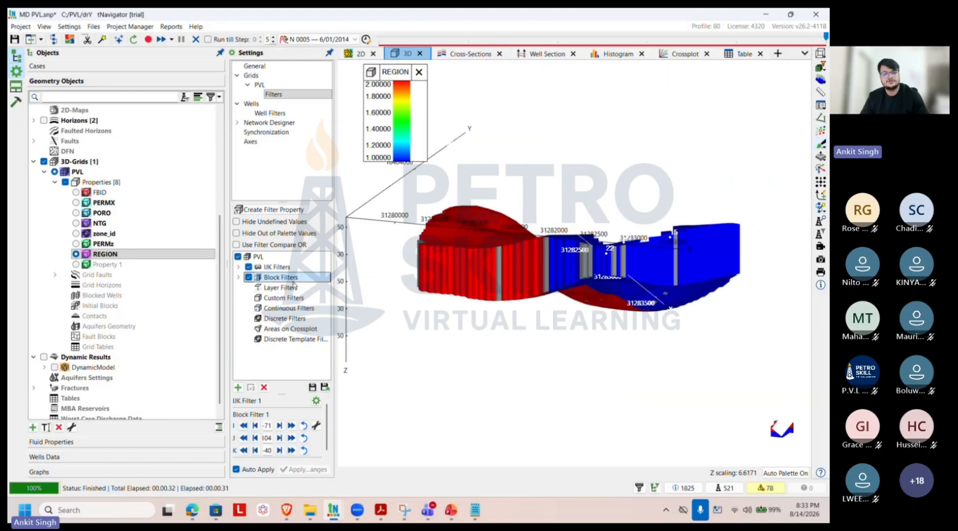
Step: Set the block filter's I value to -50 and inspect the cut grid in the 3D view
{"action": "left_click", "coordinate": [268, 425]}
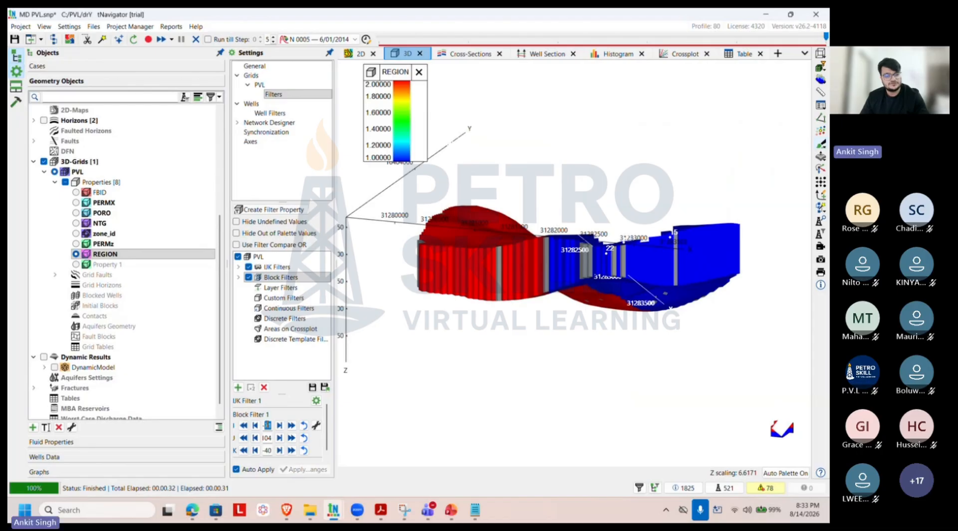
{"action": "type", "text": "50"}
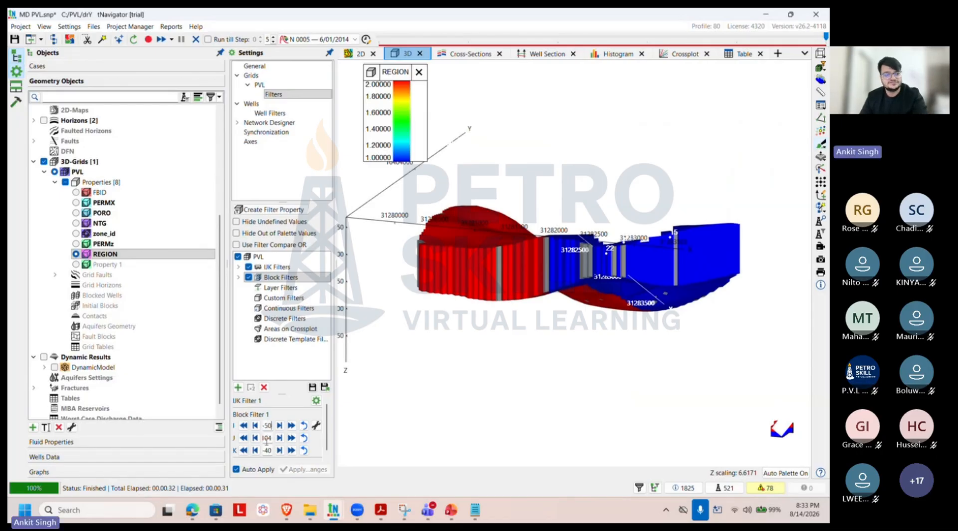
{"action": "key", "text": "Return"}
{"action": "left_click_drag", "start_coordinate": [540, 234], "coordinate": [540, 301]}
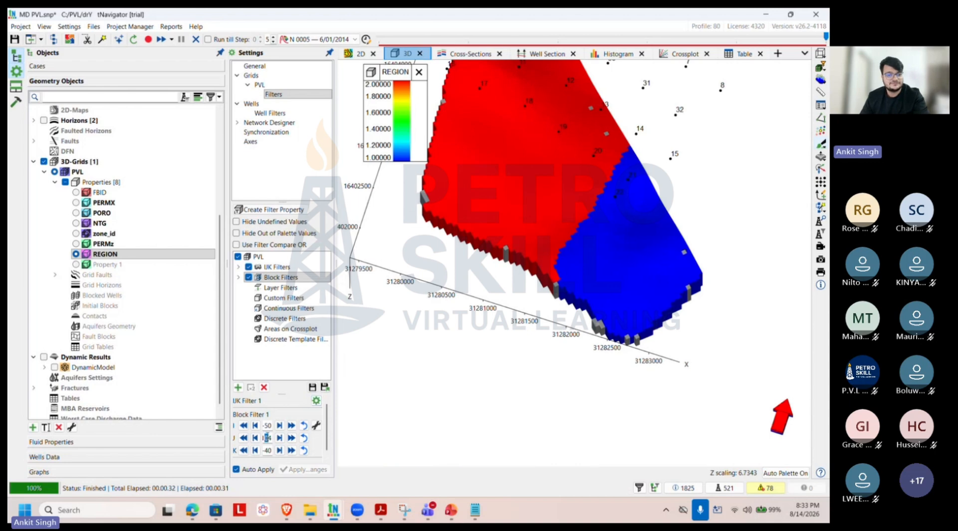
Step: Set the block filter's J value to -50 and inspect the cut grid in the 3D view
{"action": "double_click", "coordinate": [267, 438]}
{"action": "type", "text": "5"}
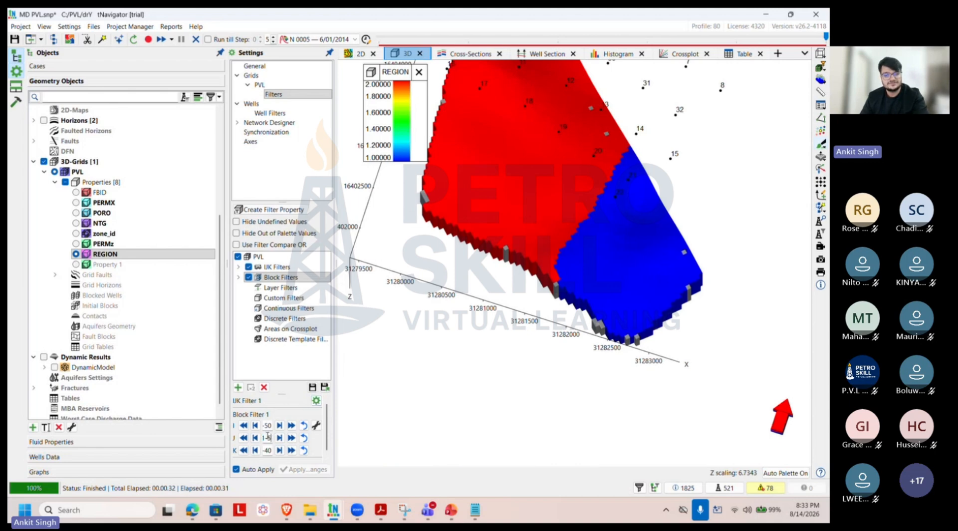
{"action": "type", "text": "0"}
{"action": "key", "text": "Return"}
{"action": "left_click_drag", "start_coordinate": [469, 294], "coordinate": [518, 242]}
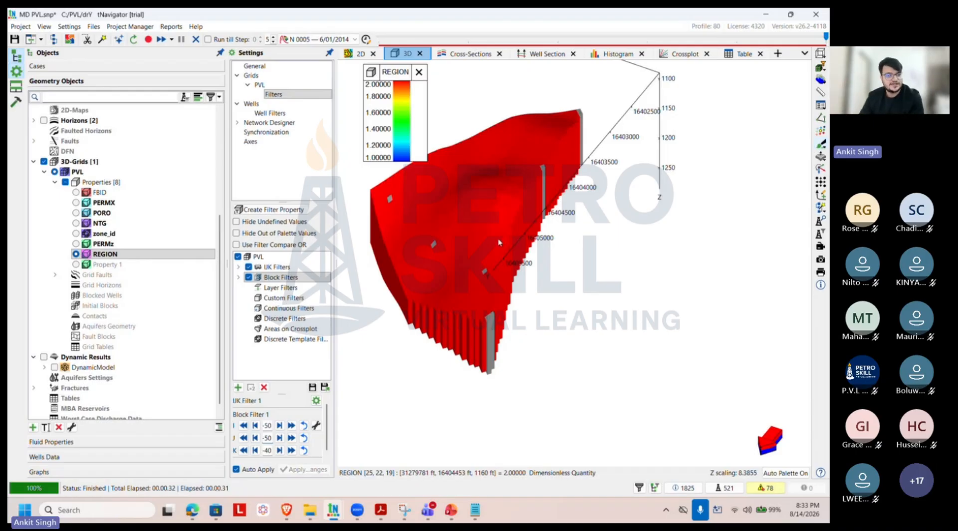
Step: Create a new custom filter for the PVL grid and base it on the PERMX property
{"action": "left_click", "coordinate": [292, 299]}
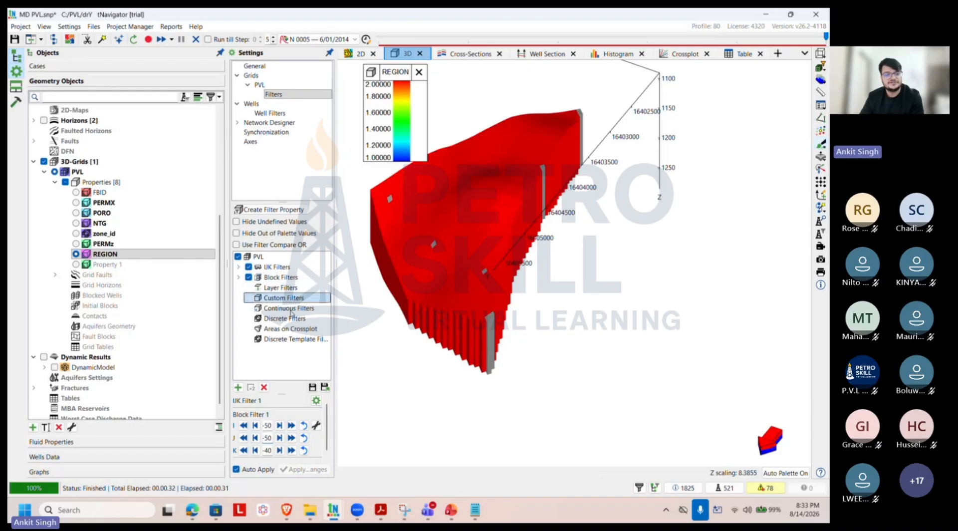
{"action": "left_click", "coordinate": [238, 388]}
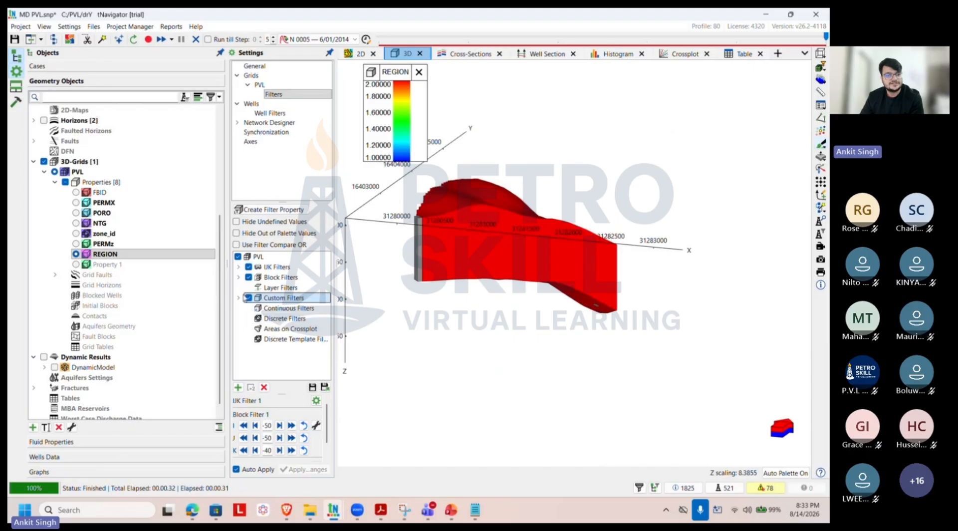
{"action": "double_click", "coordinate": [283, 298]}
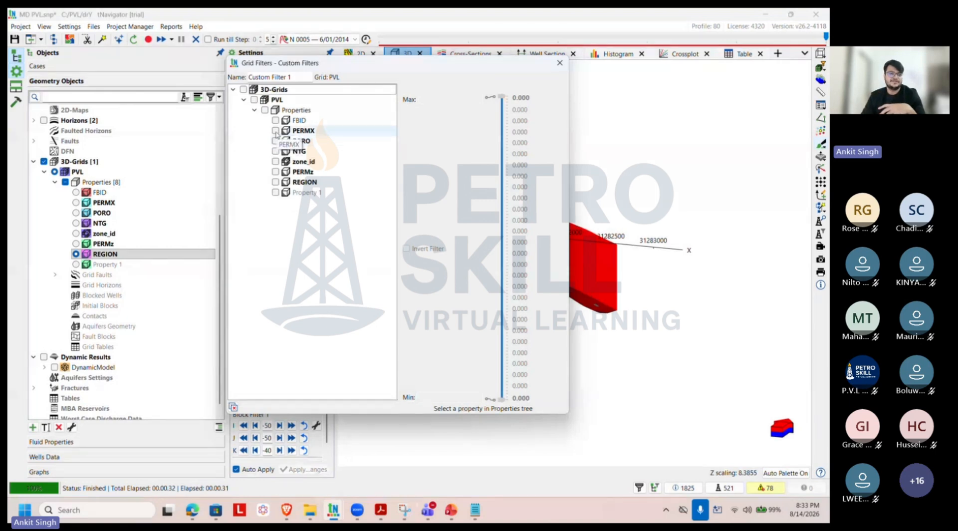
{"action": "left_click", "coordinate": [275, 131]}
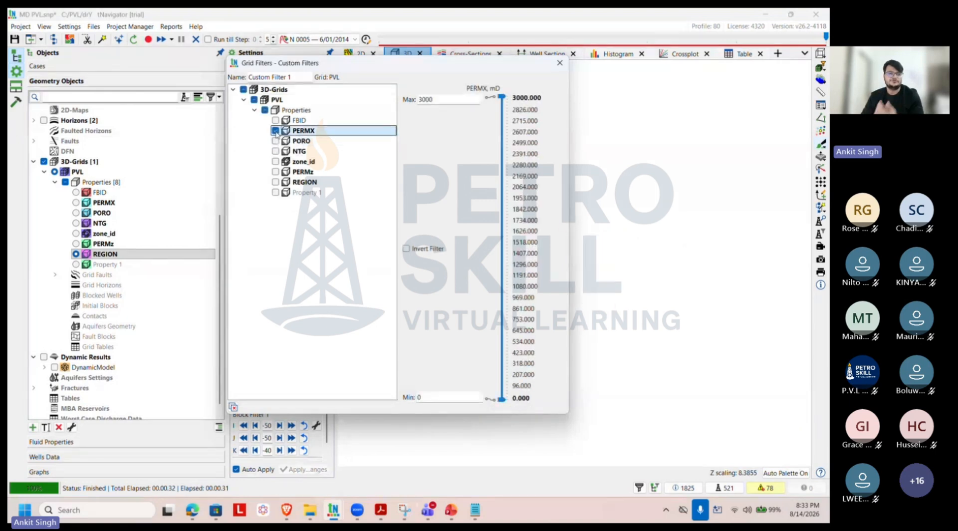
Step: Set the custom filter's PERMX range from a minimum of 100 to a maximum of 200 mD and inspect the 3D view
{"action": "double_click", "coordinate": [428, 395]}
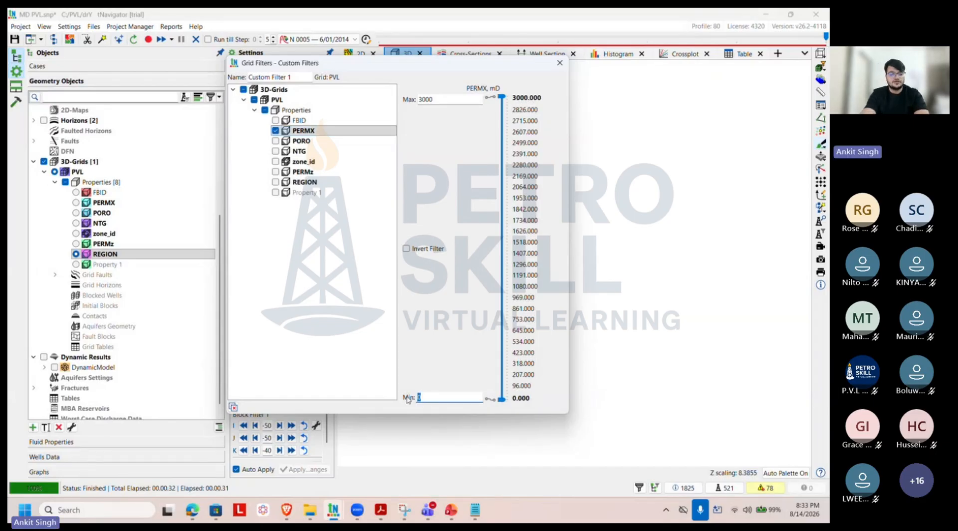
{"action": "key", "text": "Return"}
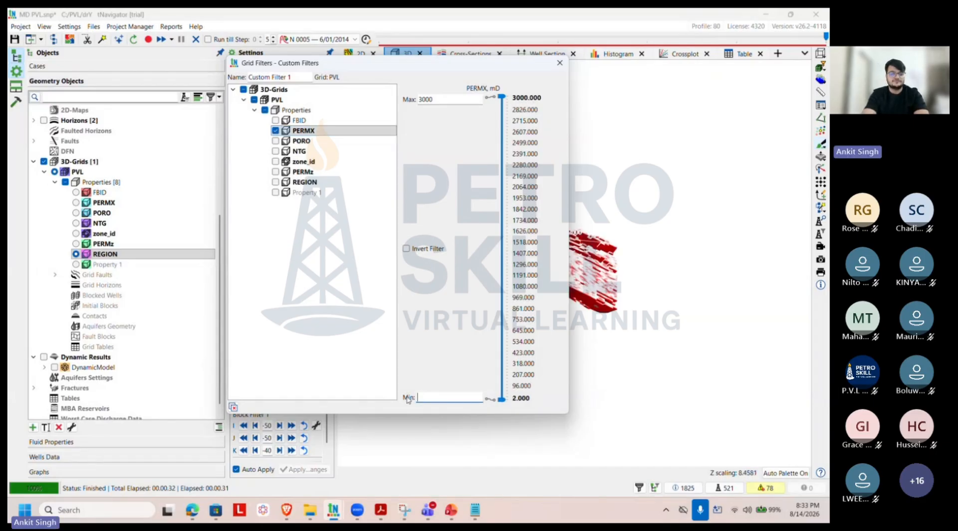
{"action": "type", "text": "100"}
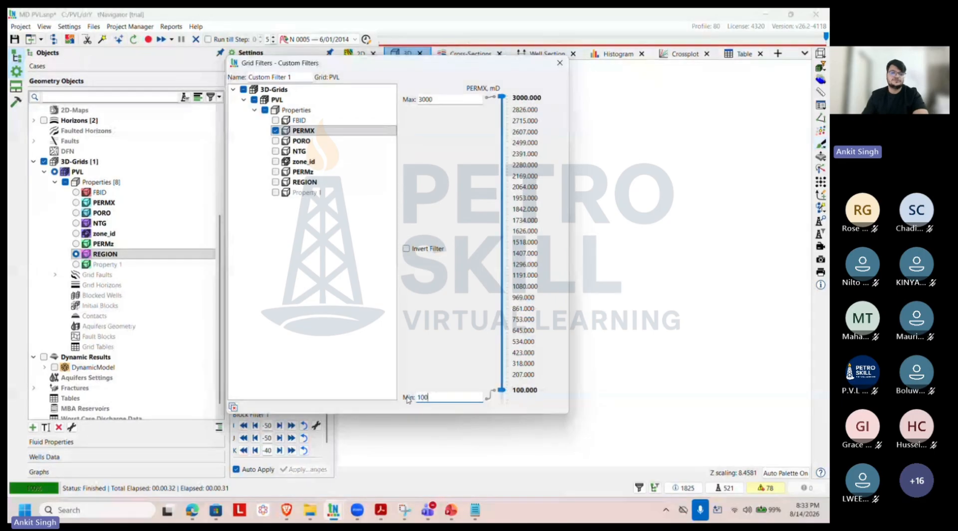
{"action": "left_click_drag", "start_coordinate": [424, 65], "coordinate": [246, 42]}
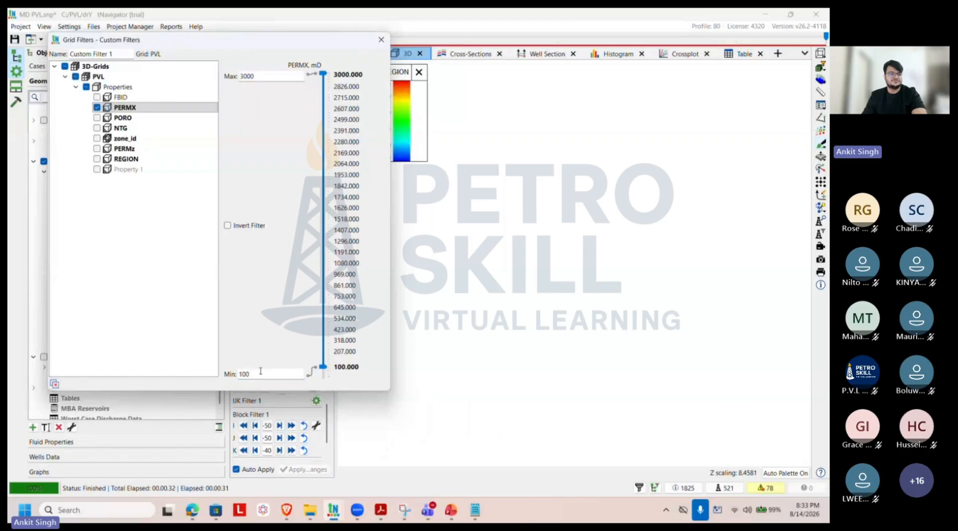
{"action": "left_click_drag", "start_coordinate": [258, 372], "coordinate": [223, 369]}
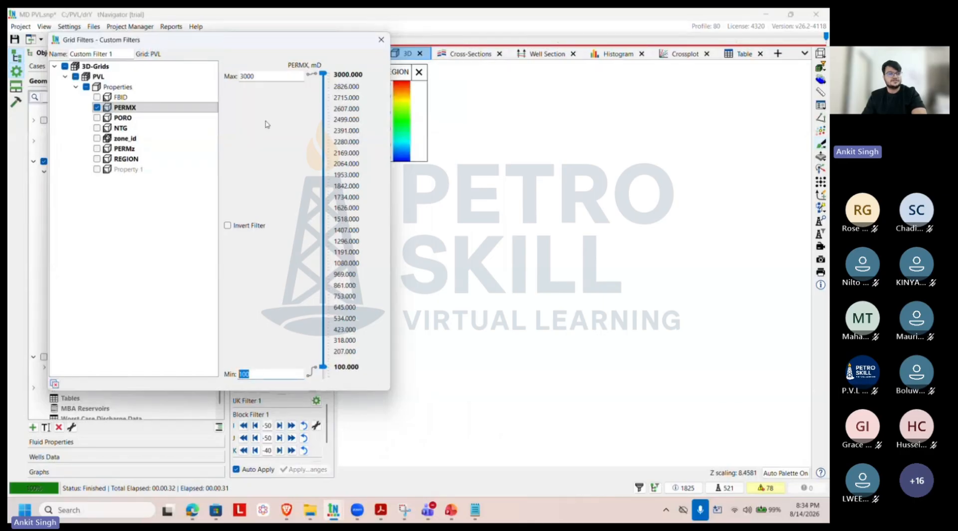
{"action": "left_click", "coordinate": [270, 78]}
{"action": "left_click_drag", "start_coordinate": [253, 75], "coordinate": [224, 86]}
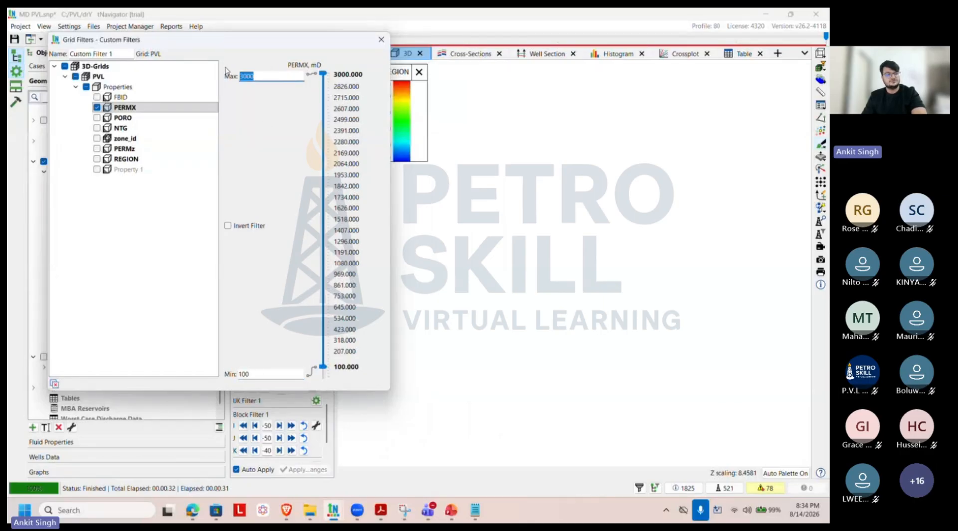
{"action": "type", "text": "200"}
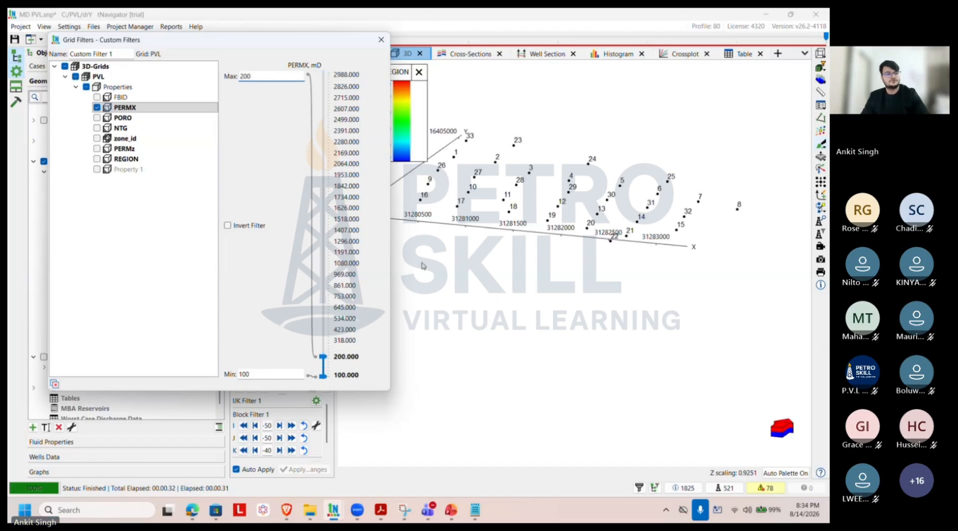
{"action": "left_click", "coordinate": [653, 299]}
{"action": "scroll", "coordinate": [646, 263], "scroll_direction": "down", "scroll_amount": 3}
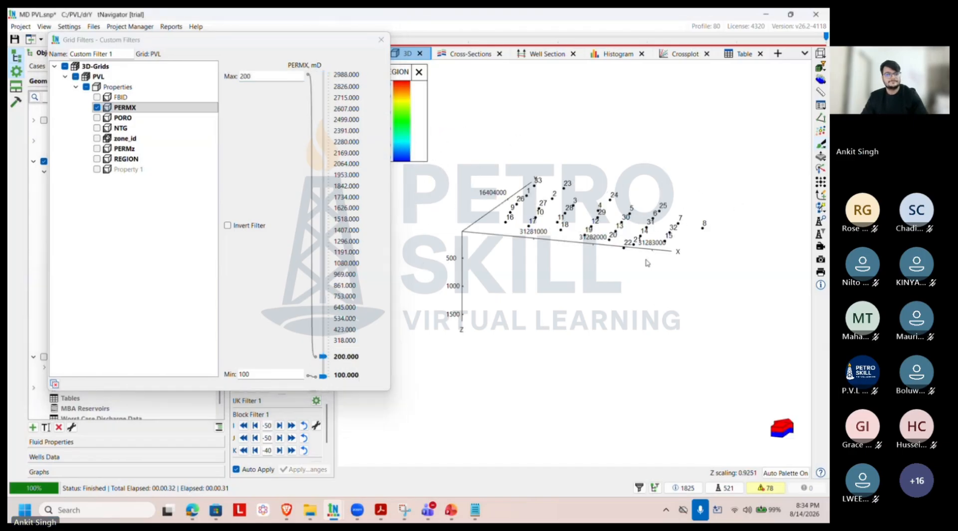
Step: Deactivate the IJK and block filters so that only the custom filter applies to the PVL grid
{"action": "left_click_drag", "start_coordinate": [150, 40], "coordinate": [631, 113]}
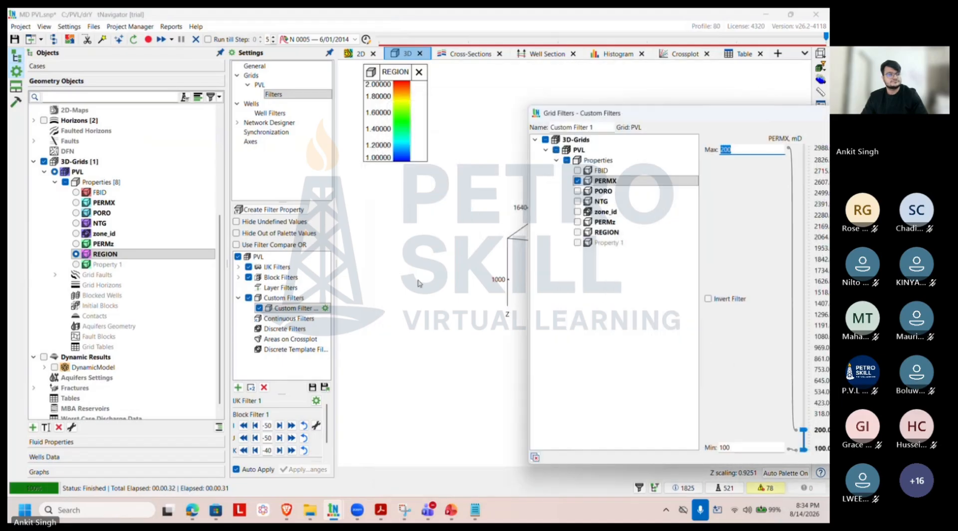
{"action": "left_click", "coordinate": [248, 267]}
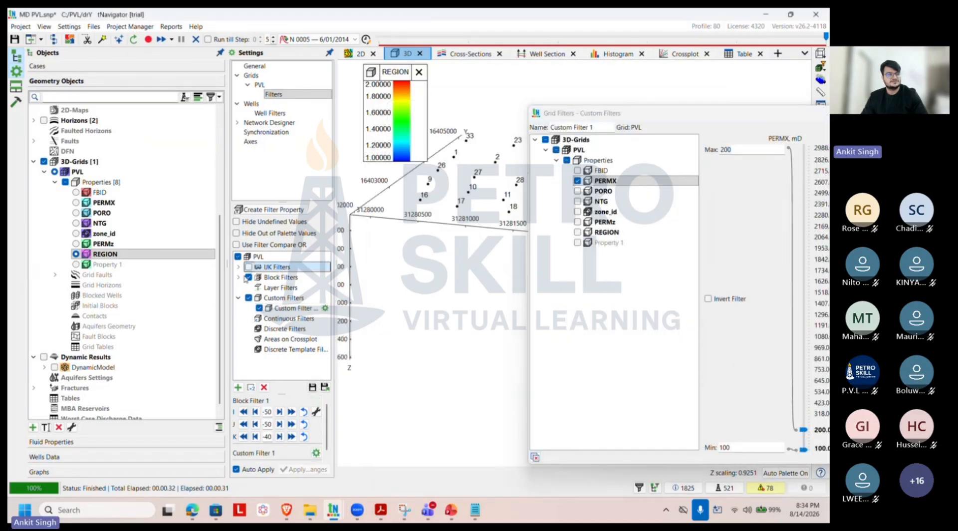
{"action": "left_click", "coordinate": [254, 277]}
{"action": "left_click", "coordinate": [249, 278]}
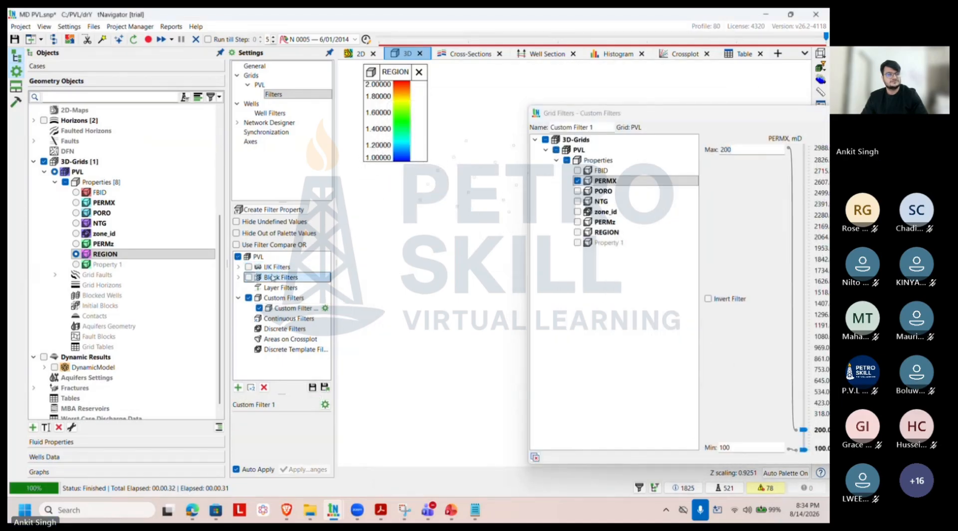
Step: Turn the automatic applying of filter changes off and back on
{"action": "left_click_drag", "start_coordinate": [703, 116], "coordinate": [296, 80]}
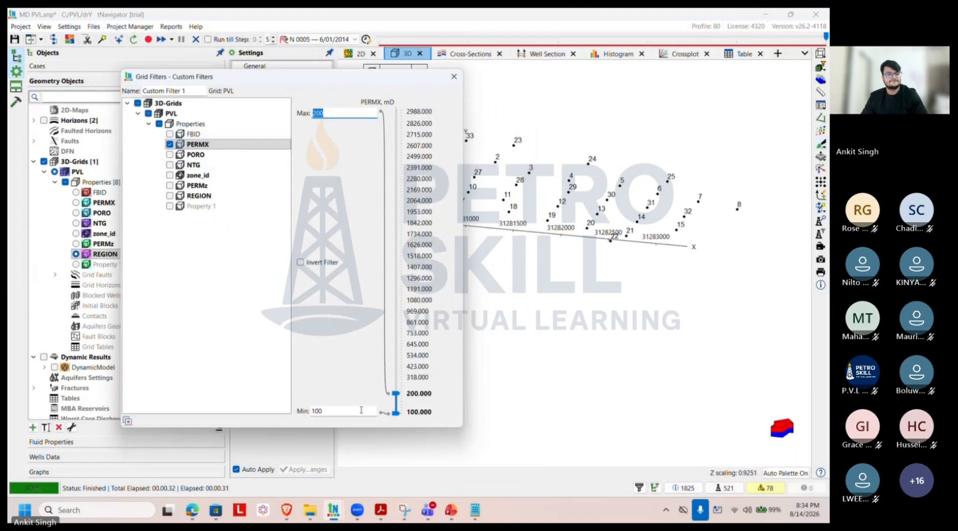
{"action": "double_click", "coordinate": [361, 410]}
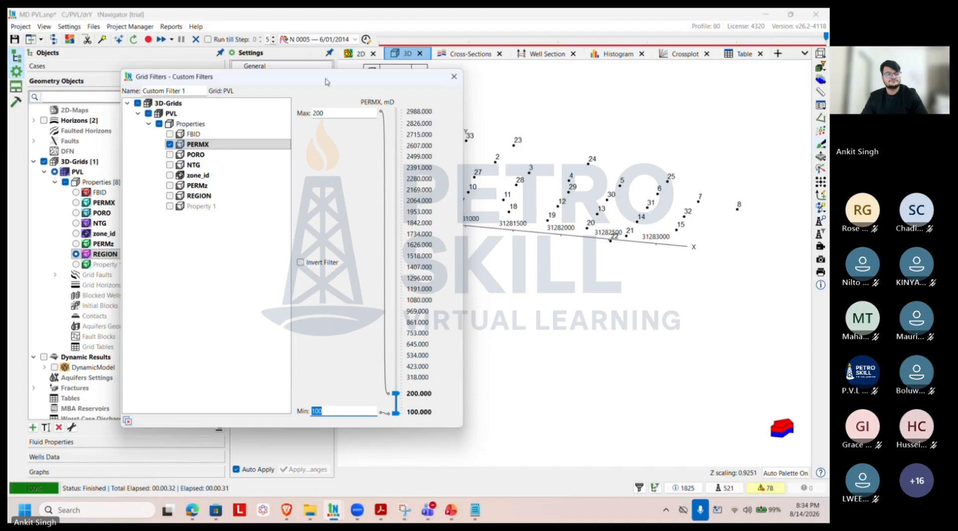
{"action": "left_click_drag", "start_coordinate": [325, 82], "coordinate": [677, 124]}
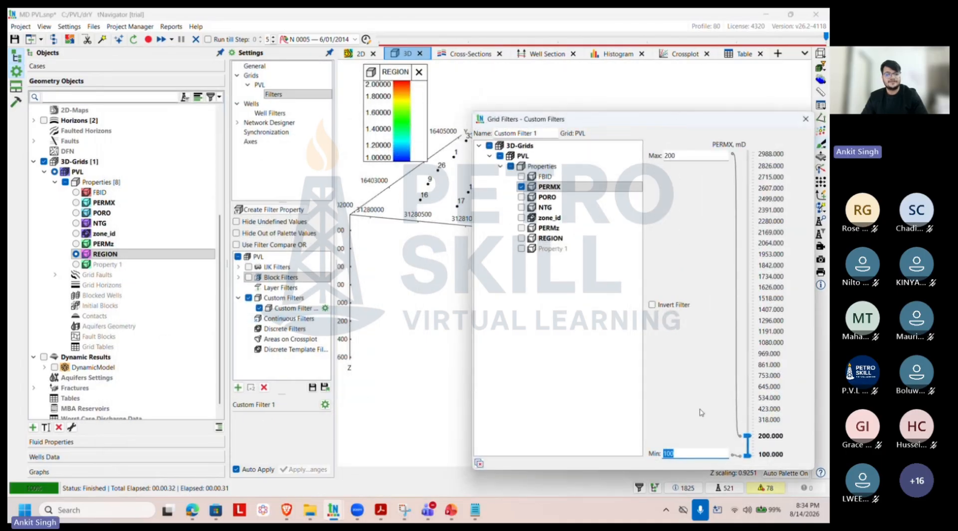
{"action": "left_click", "coordinate": [238, 470]}
{"action": "left_click", "coordinate": [237, 470]}
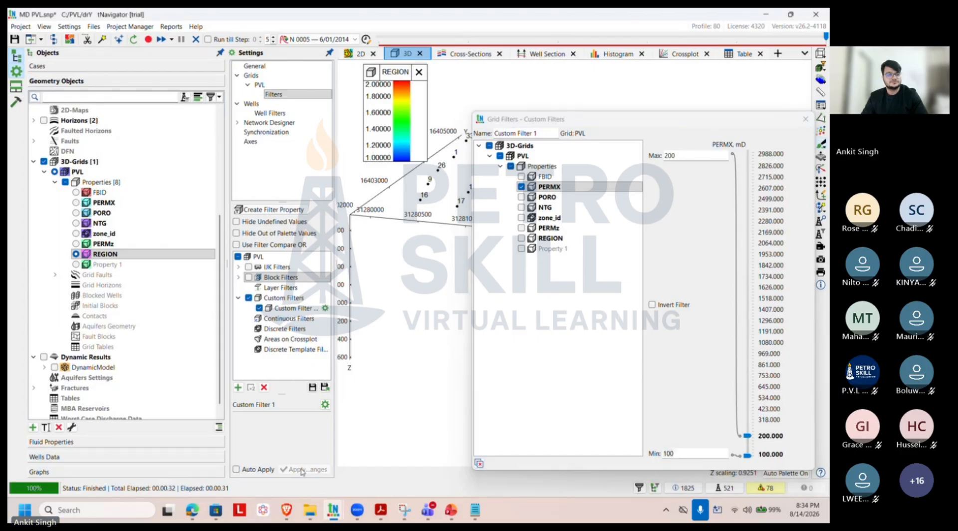
{"action": "left_click", "coordinate": [236, 469]}
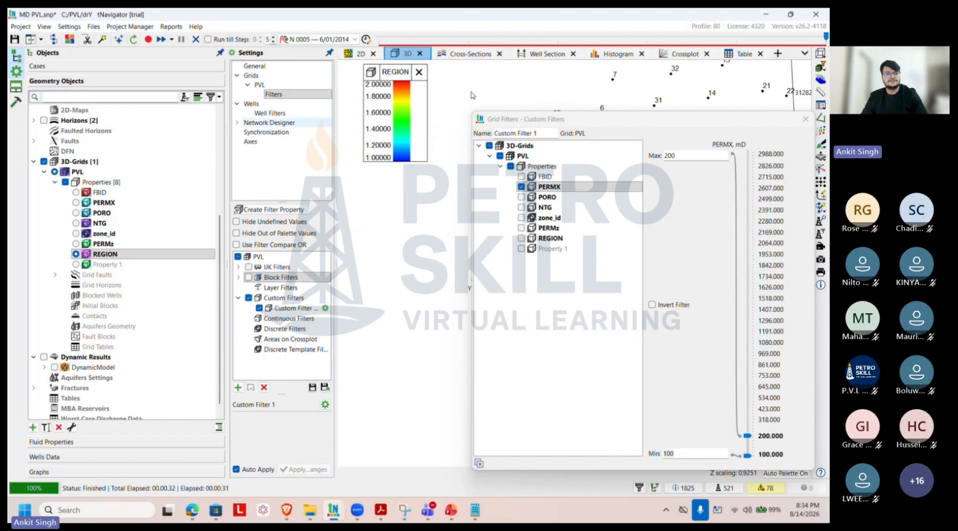
Step: Close the custom filter's configuration and display the PERMX property on the PVL grid
{"action": "left_click_drag", "start_coordinate": [595, 118], "coordinate": [131, 75]}
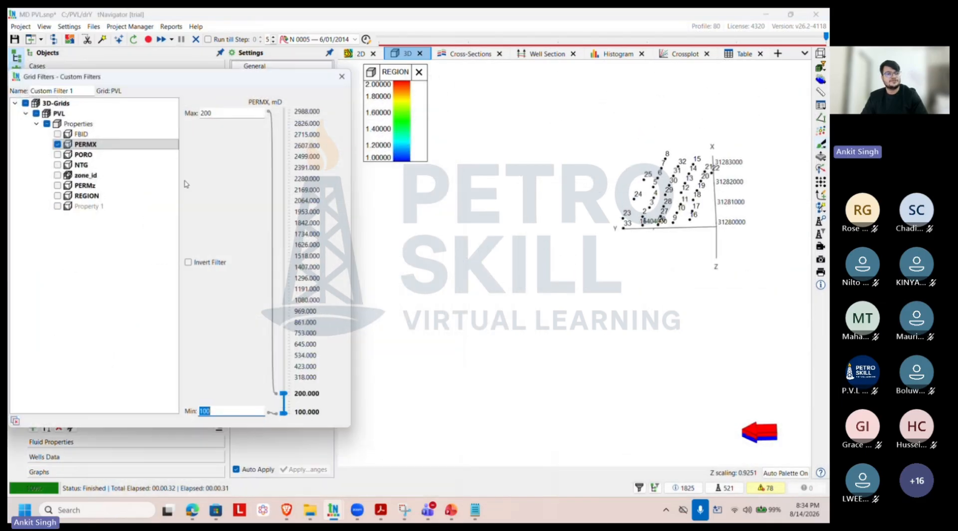
{"action": "left_click", "coordinate": [343, 77]}
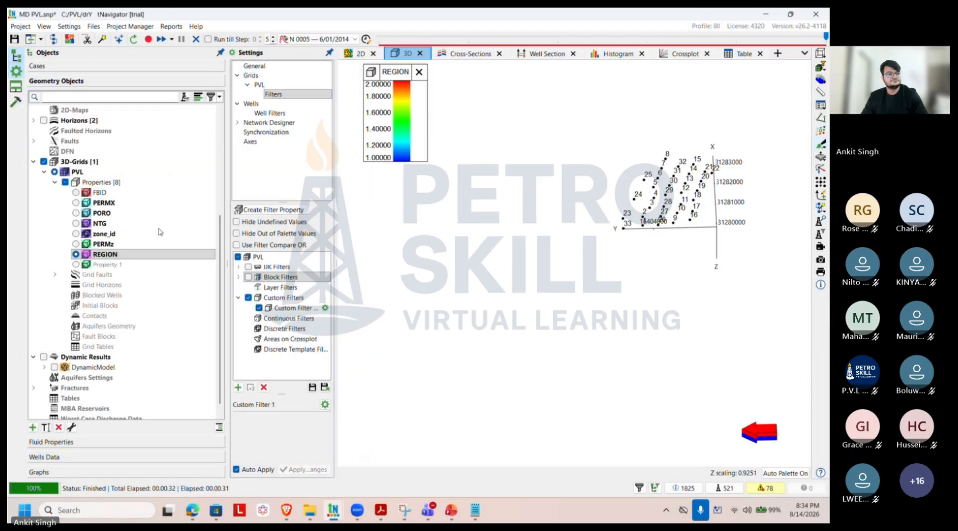
{"action": "left_click", "coordinate": [77, 202]}
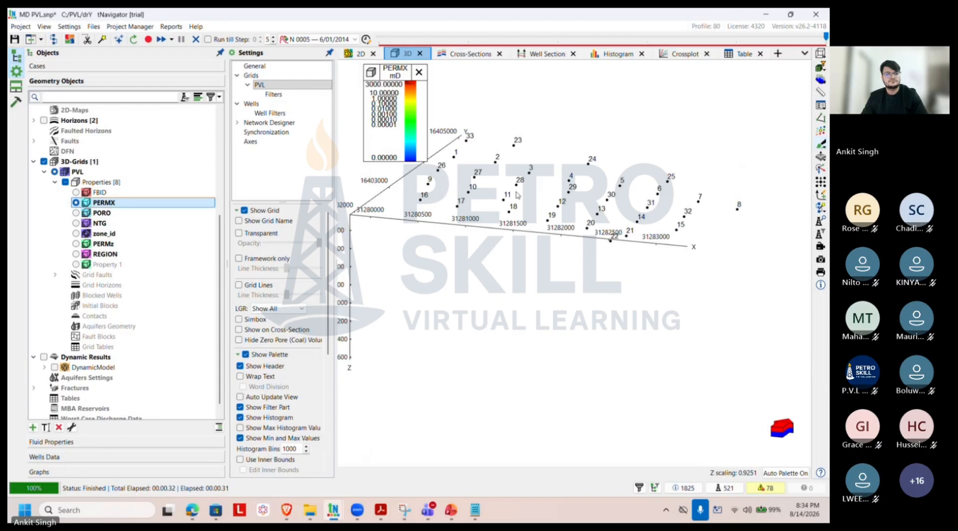
Step: Return to the grid's filters and switch the custom filter off and on to compare the PERMX grid in 3D
{"action": "left_click", "coordinate": [274, 94]}
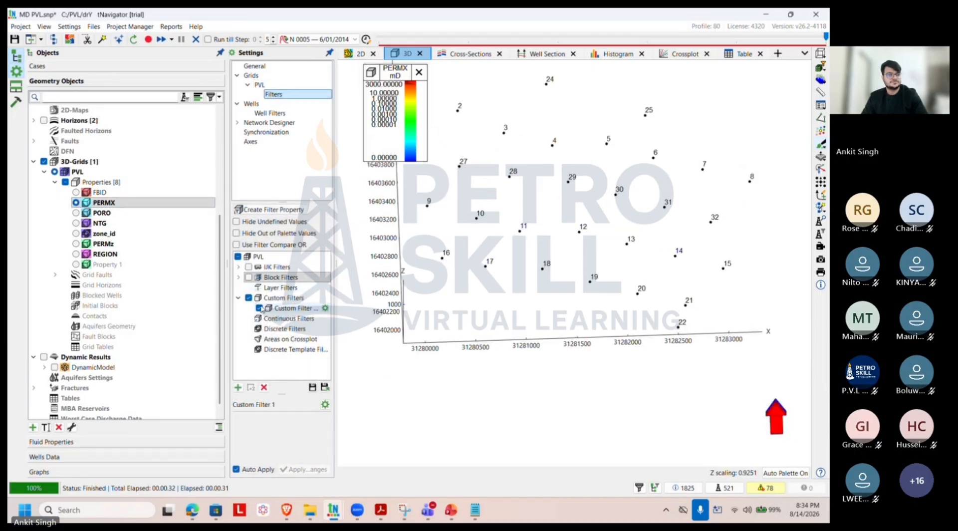
{"action": "left_click", "coordinate": [263, 308]}
{"action": "left_click", "coordinate": [260, 308]}
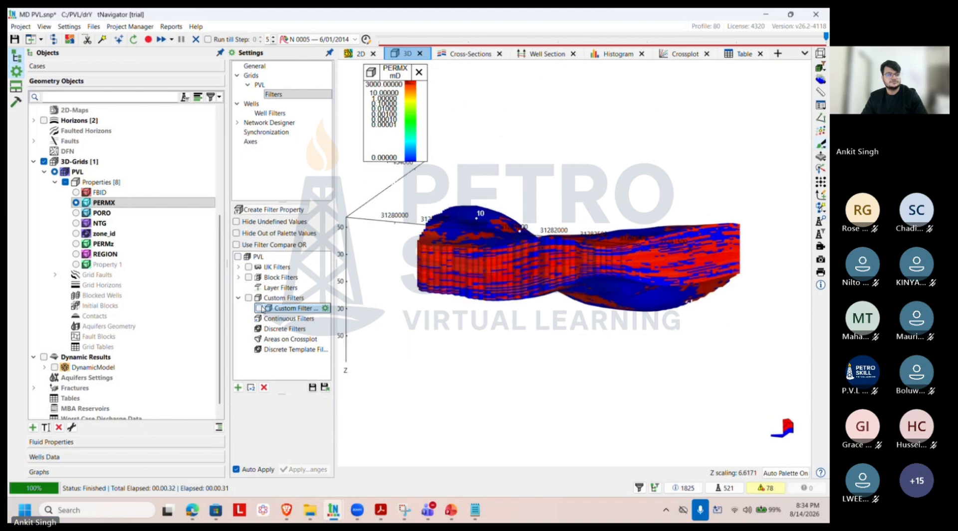
{"action": "left_click", "coordinate": [260, 308]}
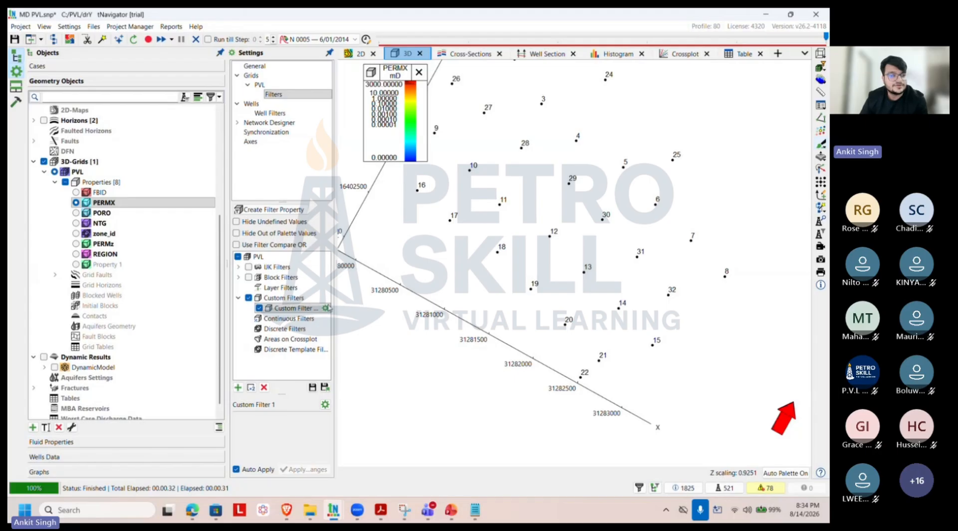
Step: Reopen the custom filter's configuration, set its PERMX minimum to 1 mD and inspect the 3D view
{"action": "left_click", "coordinate": [322, 308]}
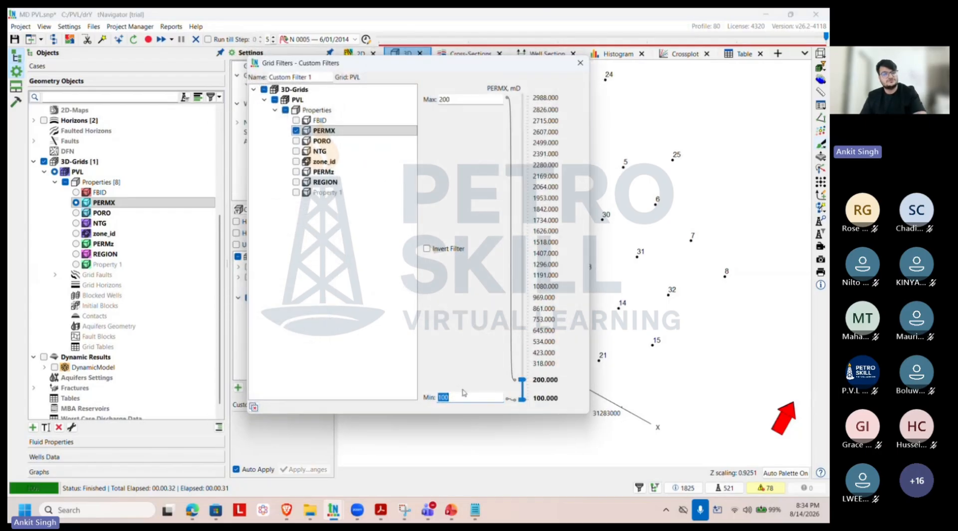
{"action": "type", "text": "1"}
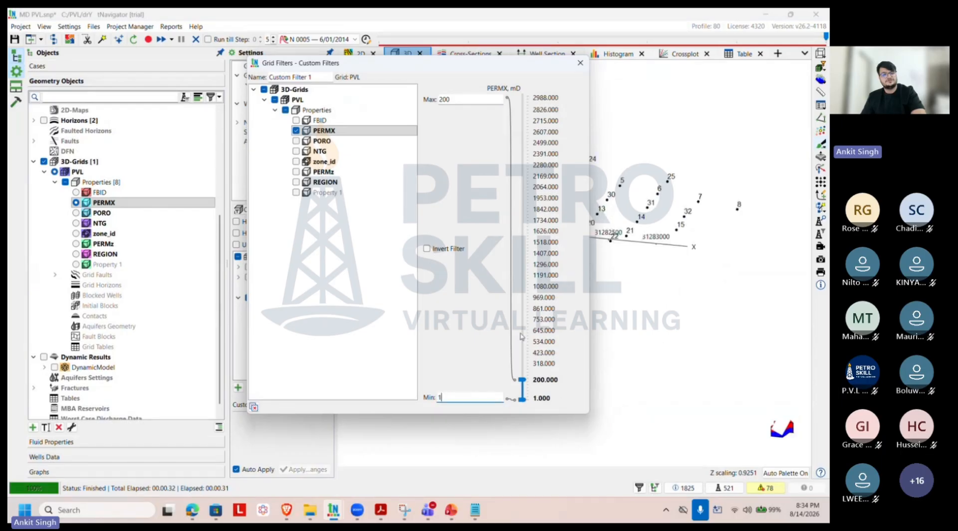
{"action": "left_click", "coordinate": [462, 100]}
{"action": "left_click_drag", "start_coordinate": [474, 70], "coordinate": [291, 94]}
{"action": "scroll", "coordinate": [605, 196], "scroll_direction": "down", "scroll_amount": 3}
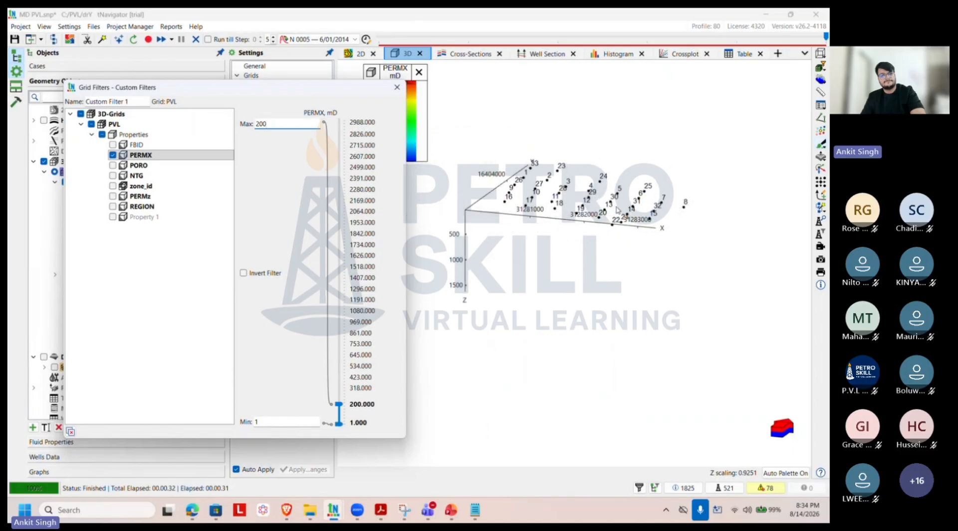
Step: Reset the 3D view to its default orientation and close the custom filter's configuration
{"action": "left_click", "coordinate": [821, 53]}
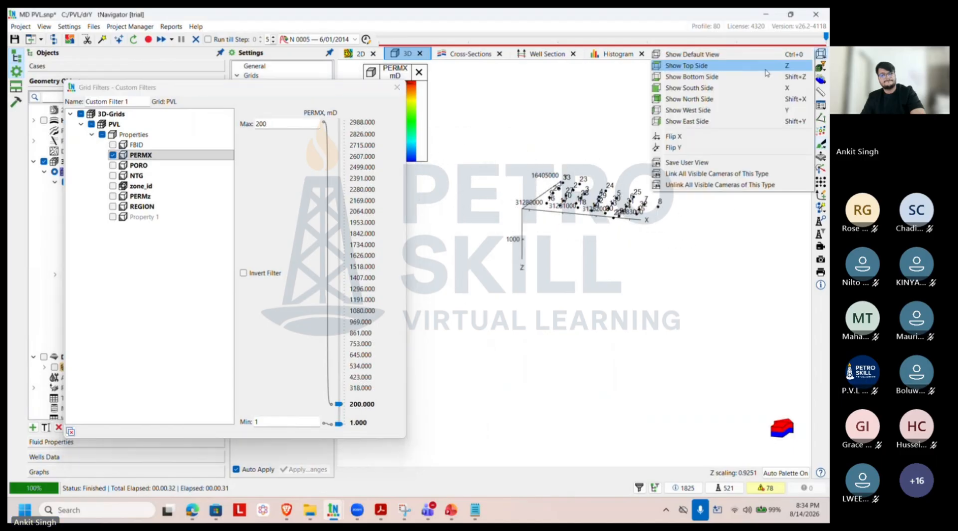
{"action": "left_click", "coordinate": [678, 53]}
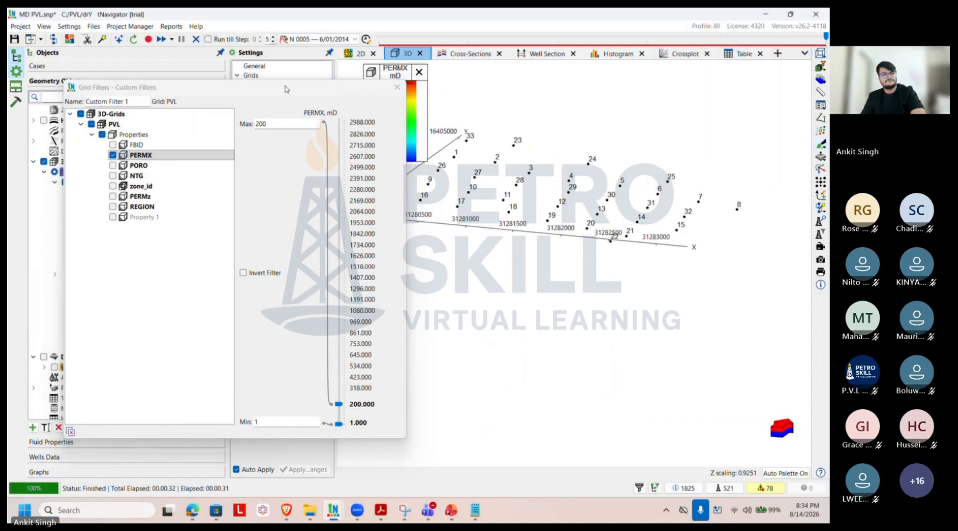
{"action": "left_click_drag", "start_coordinate": [322, 93], "coordinate": [907, 72]}
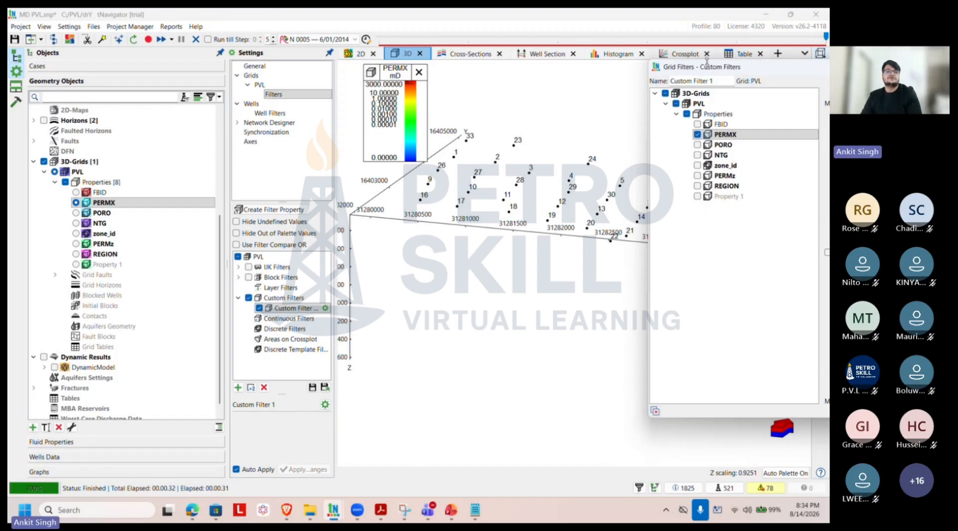
{"action": "left_click_drag", "start_coordinate": [707, 62], "coordinate": [331, 42]}
{"action": "left_click", "coordinate": [593, 41]}
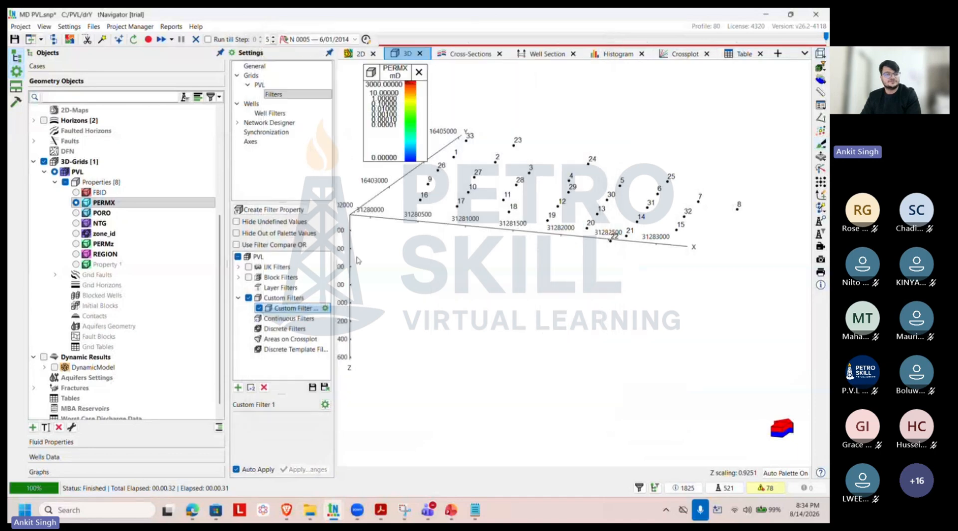
Step: Switch off the custom filter on the PVL grid and open the model's fluid properties
{"action": "left_click", "coordinate": [259, 308]}
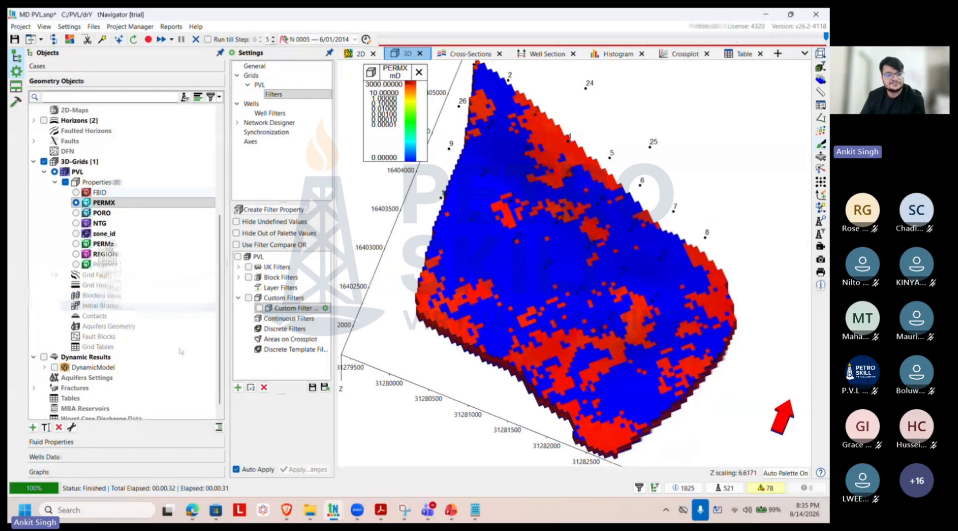
{"action": "left_click", "coordinate": [76, 448]}
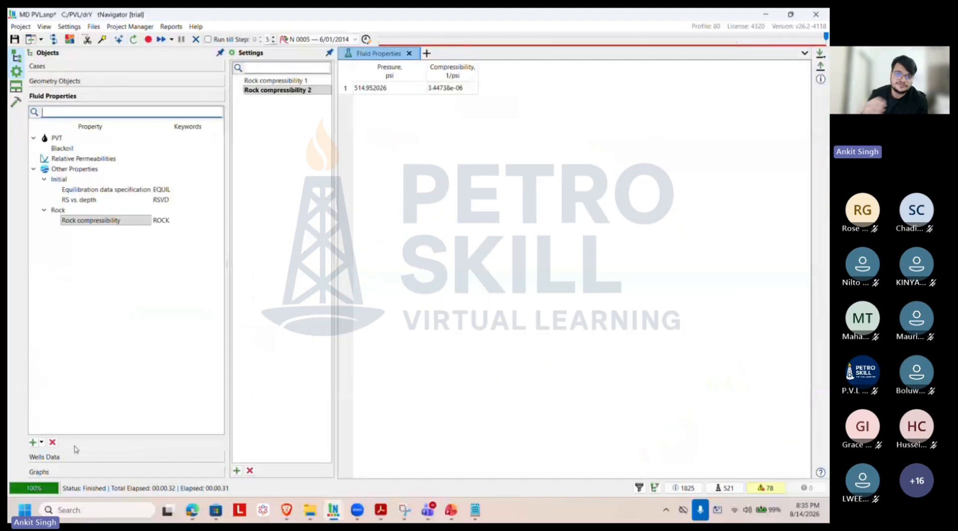
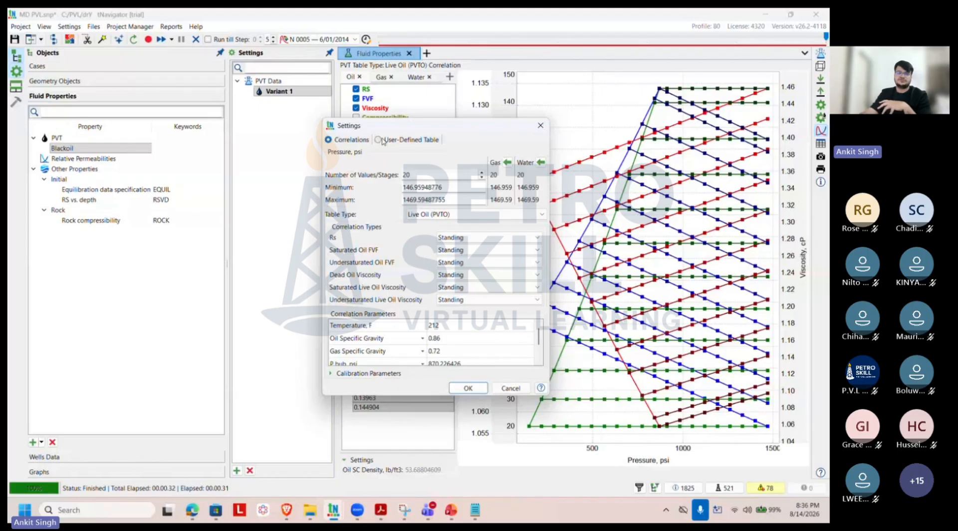
Step: Examine the user-defined table and correlation options in the Blackoil PVT settings, close them and display the gas PVT curves
{"action": "left_click", "coordinate": [381, 140]}
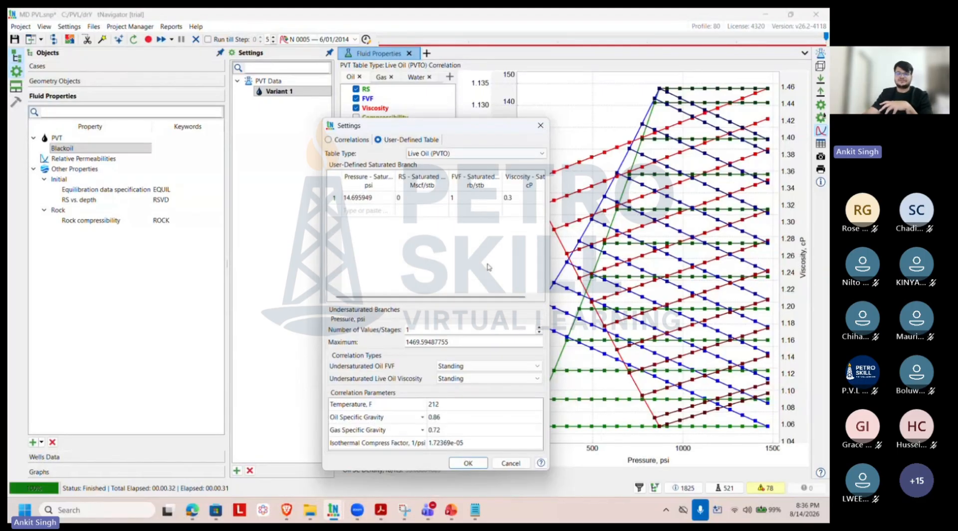
{"action": "mouse_move", "coordinate": [482, 297]}
{"action": "left_mouse_down"}
{"action": "mouse_move", "coordinate": [498, 295]}
{"action": "mouse_move", "coordinate": [475, 297]}
{"action": "left_mouse_up"}
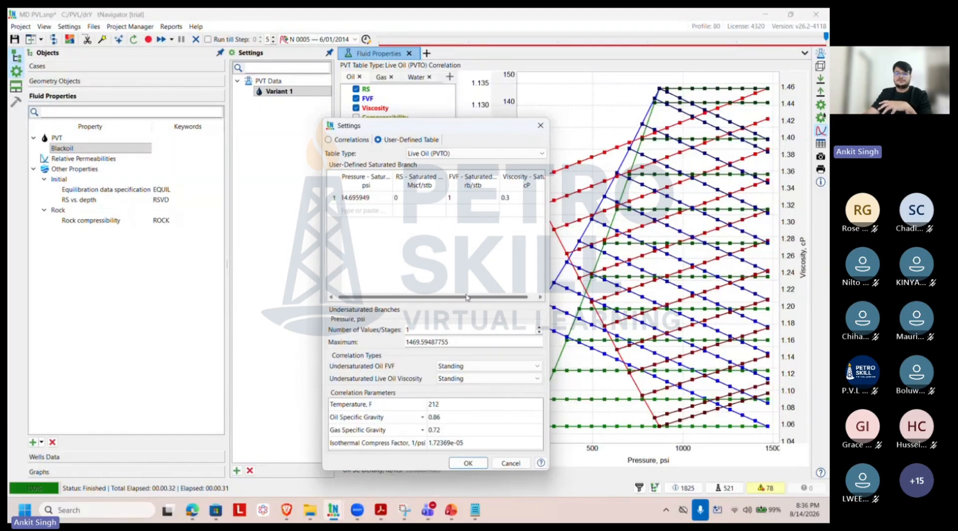
{"action": "left_click", "coordinate": [332, 141]}
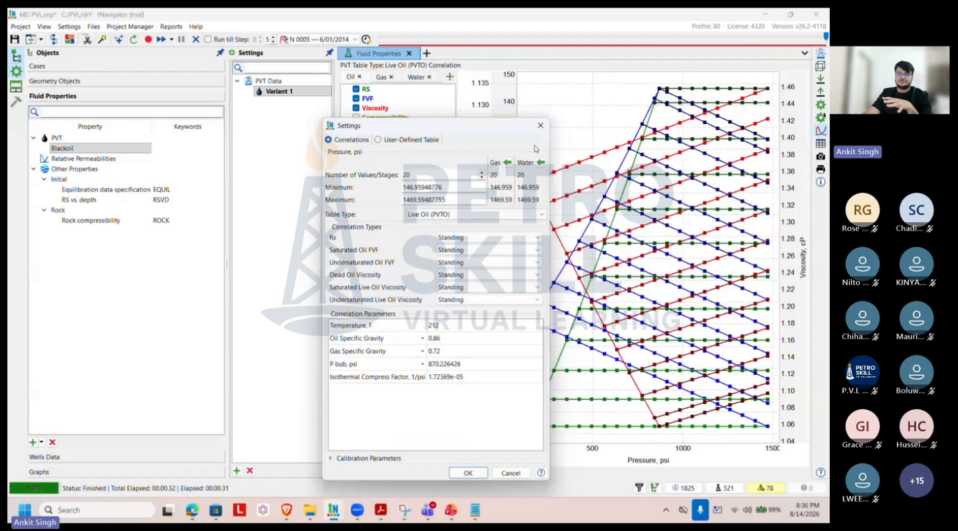
{"action": "left_click", "coordinate": [540, 126]}
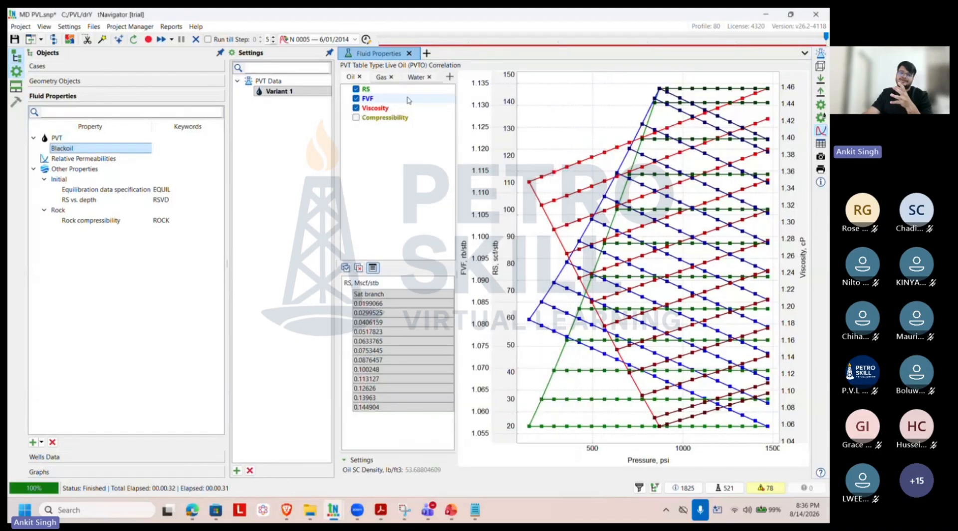
{"action": "left_click", "coordinate": [380, 78]}
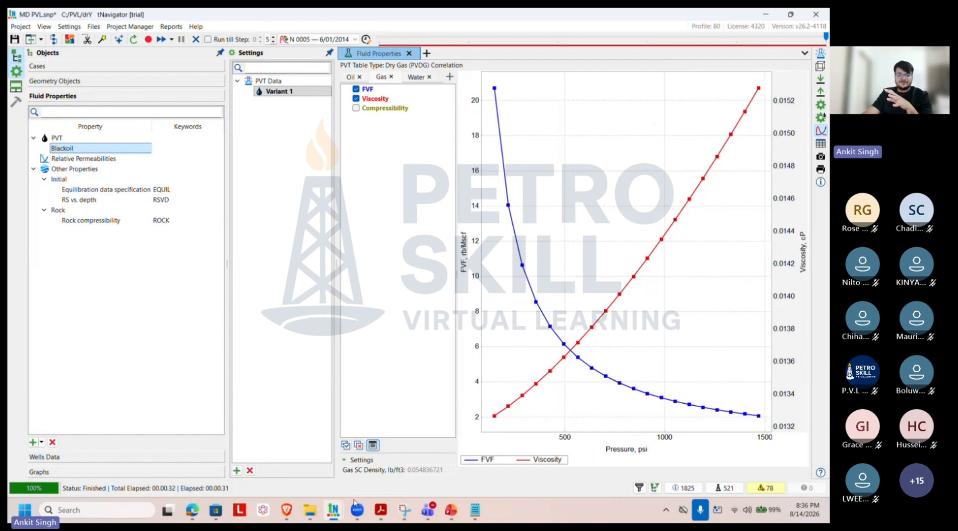
Step: Switch to the Teams meeting, enlarge the screen photo posted in the chat, and return to tNavigator
{"action": "left_click", "coordinate": [332, 512]}
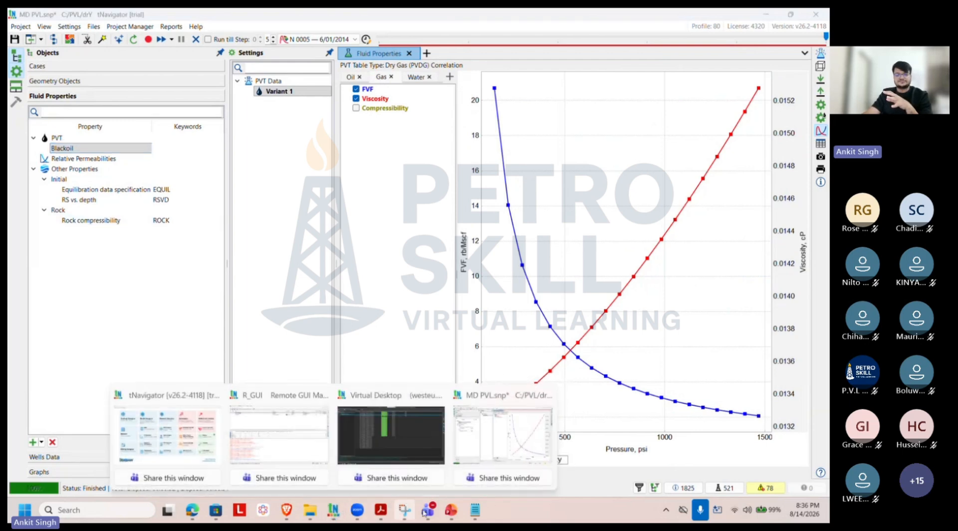
{"action": "mouse_move", "coordinate": [427, 510]}
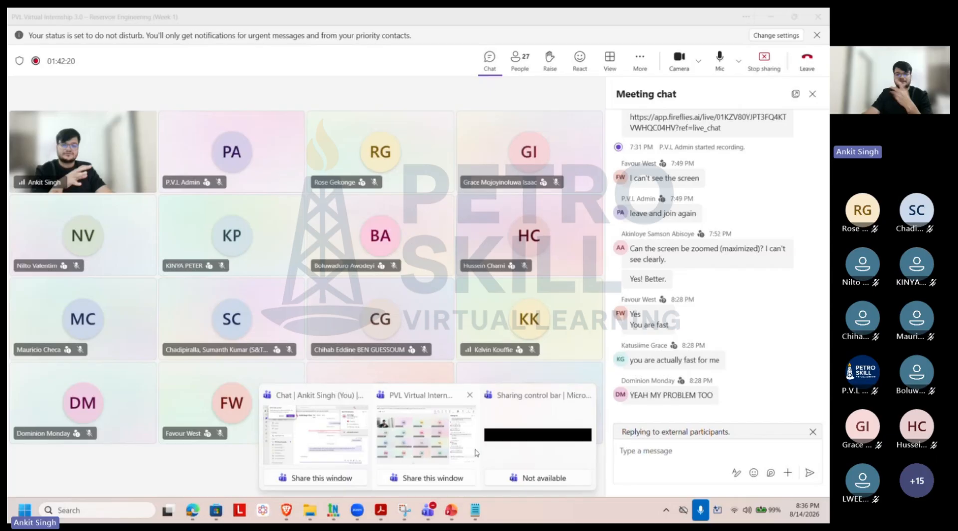
{"action": "left_click", "coordinate": [460, 456]}
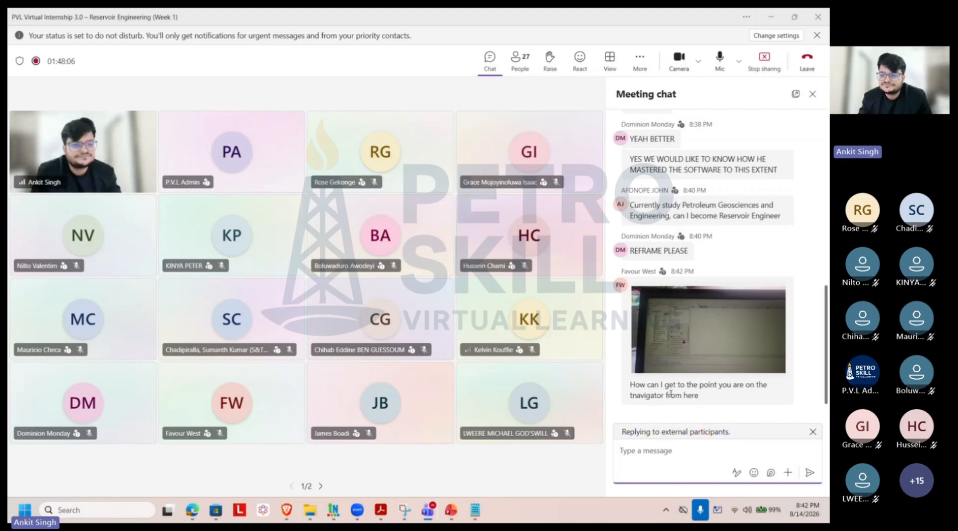
{"action": "left_click", "coordinate": [681, 351]}
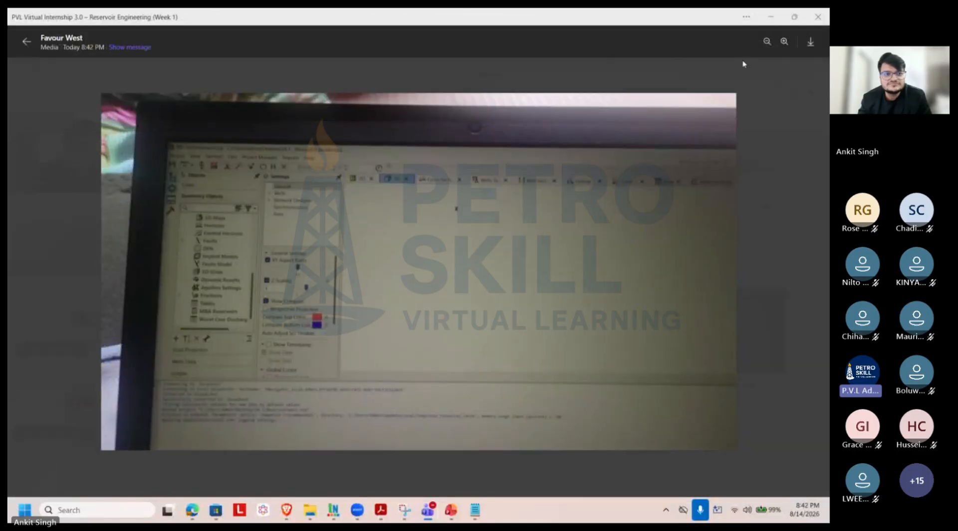
{"action": "left_click", "coordinate": [26, 41]}
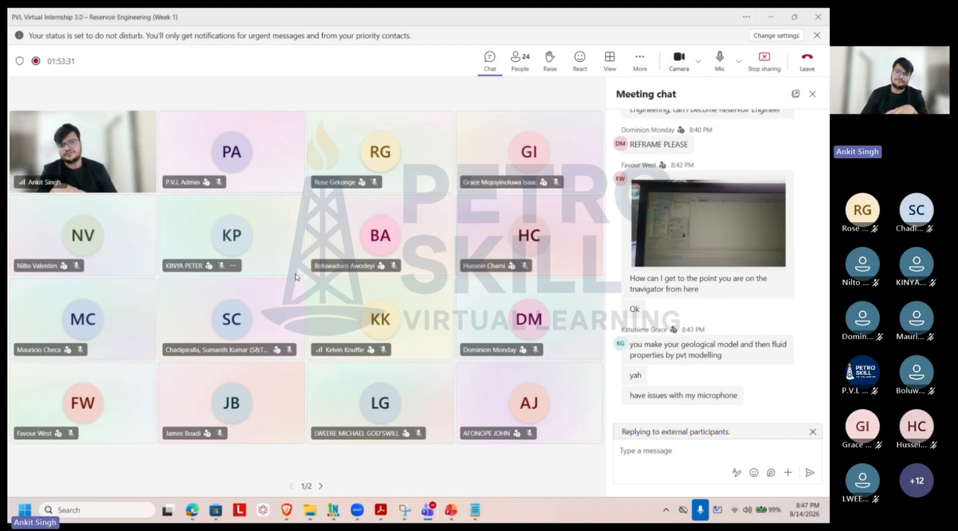
{"action": "left_click", "coordinate": [780, 22]}
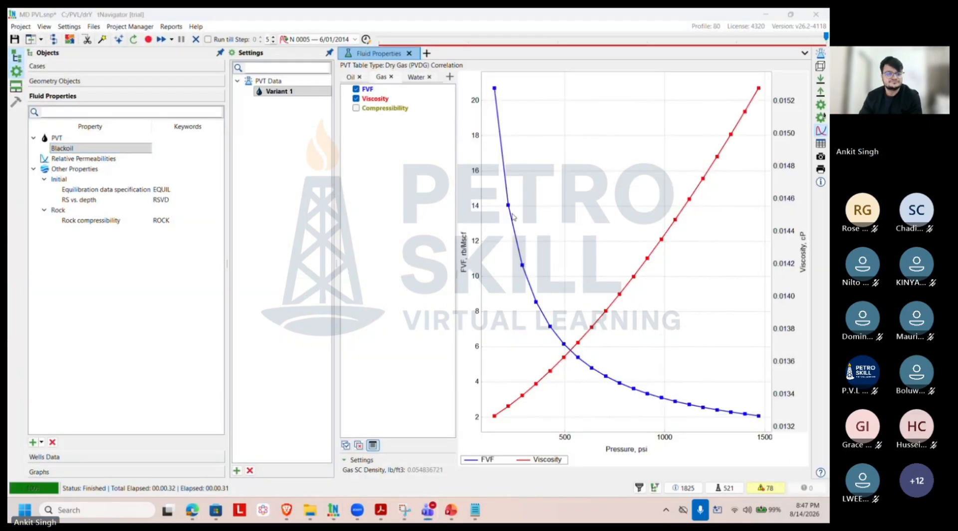
Step: Revisit the rate graphs and the 3D grid, and display the relative permeabilities in the fluid properties
{"action": "left_click", "coordinate": [79, 471]}
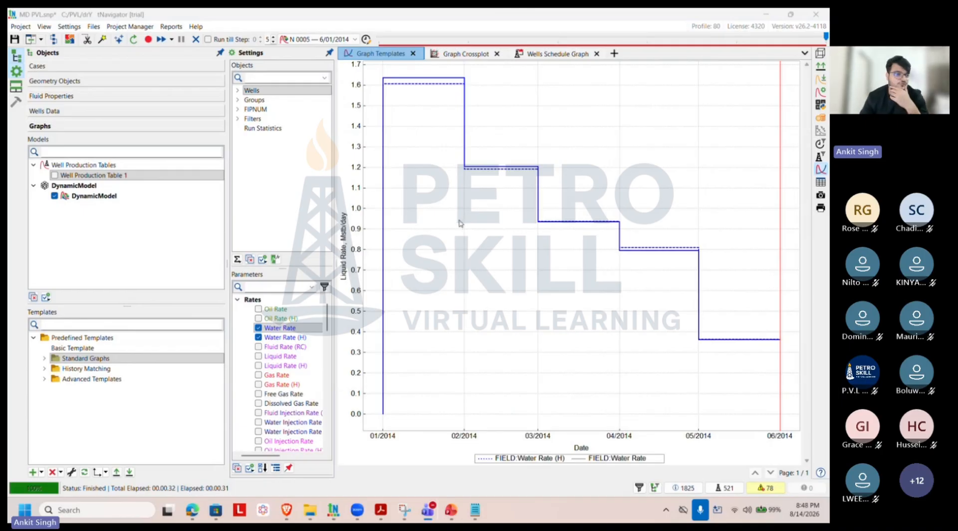
{"action": "left_click", "coordinate": [93, 81]}
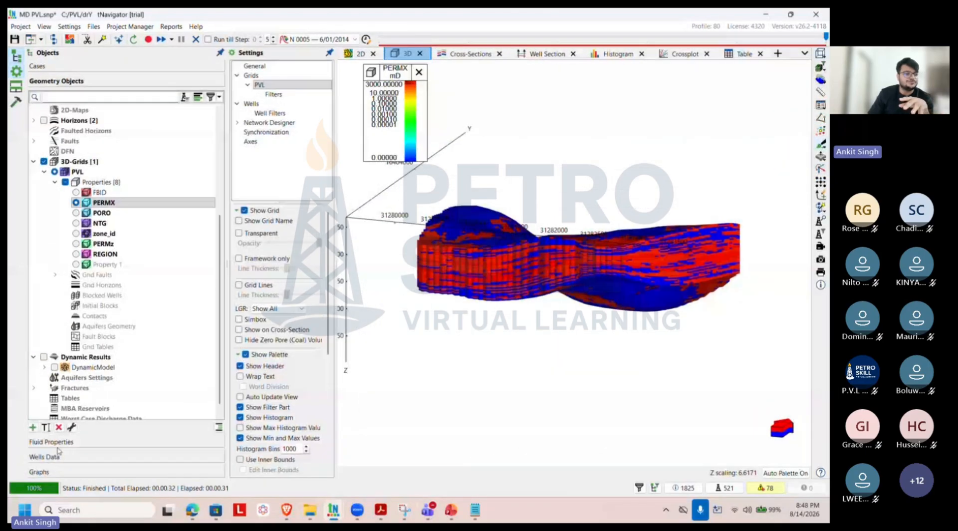
{"action": "left_click", "coordinate": [58, 446]}
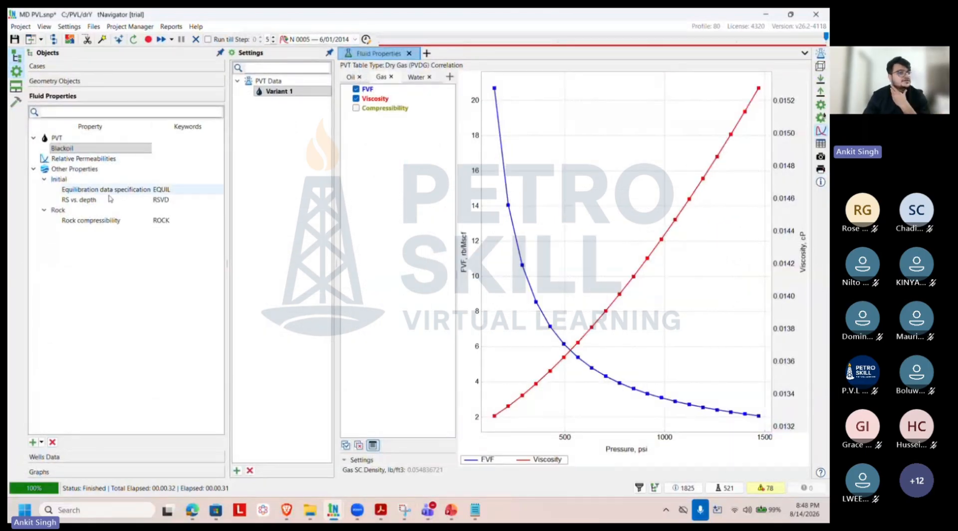
{"action": "left_click", "coordinate": [85, 150]}
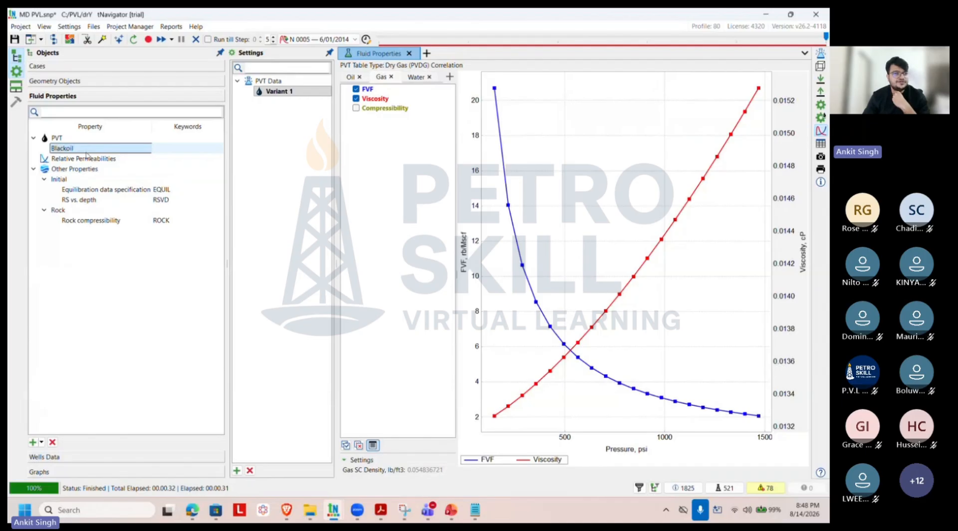
{"action": "left_click", "coordinate": [89, 157]}
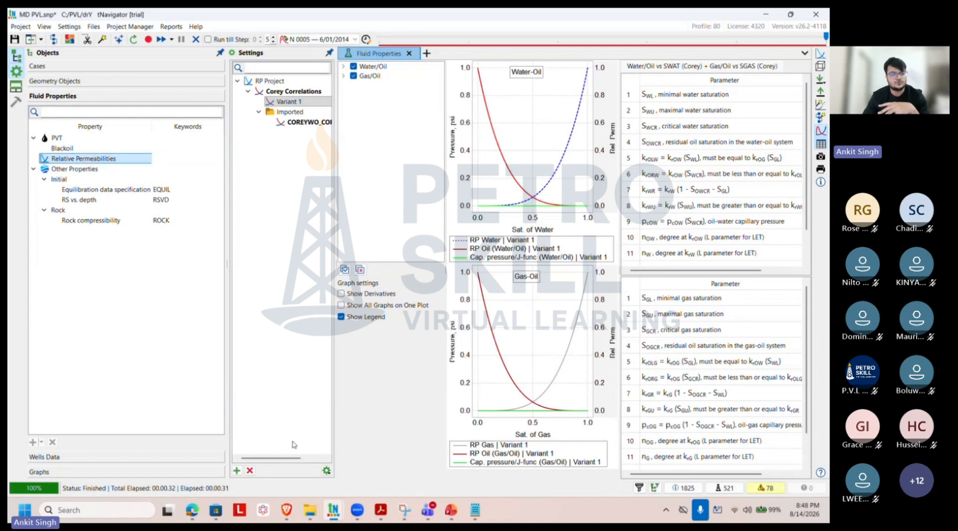
Step: Open a new predefined relative permeability variant, widen its configuration to examine the Corey parameters, and view the equilibration data
{"action": "left_click", "coordinate": [236, 471]}
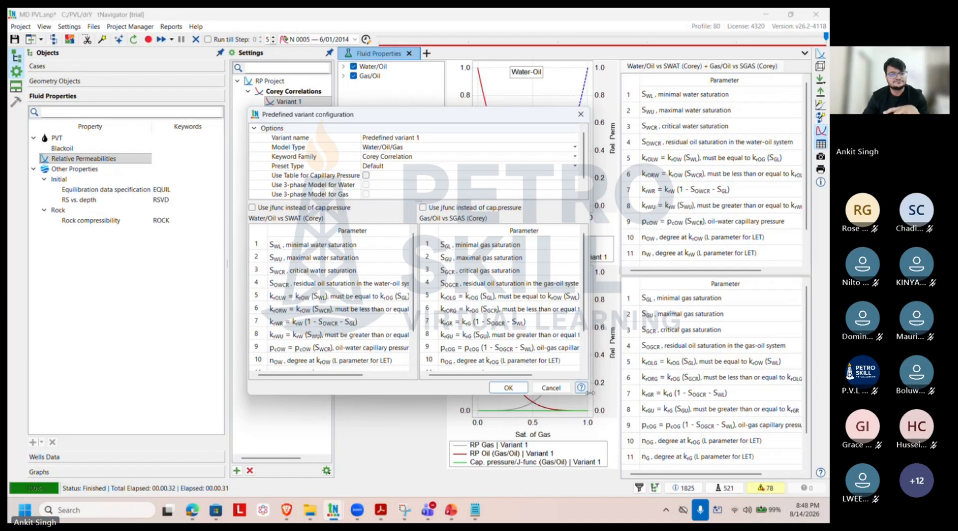
{"action": "left_click_drag", "start_coordinate": [590, 398], "coordinate": [784, 396]}
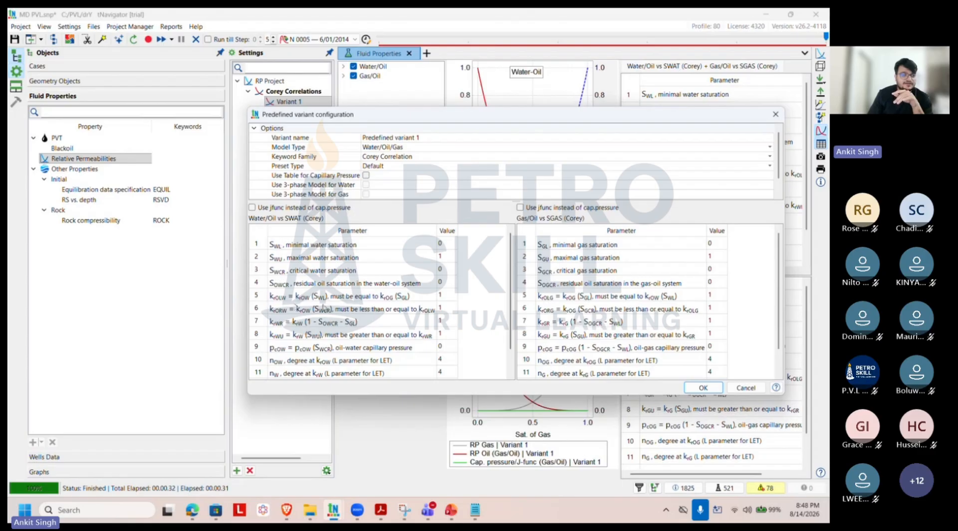
{"action": "scroll", "coordinate": [299, 307], "scroll_direction": "down", "scroll_amount": 1}
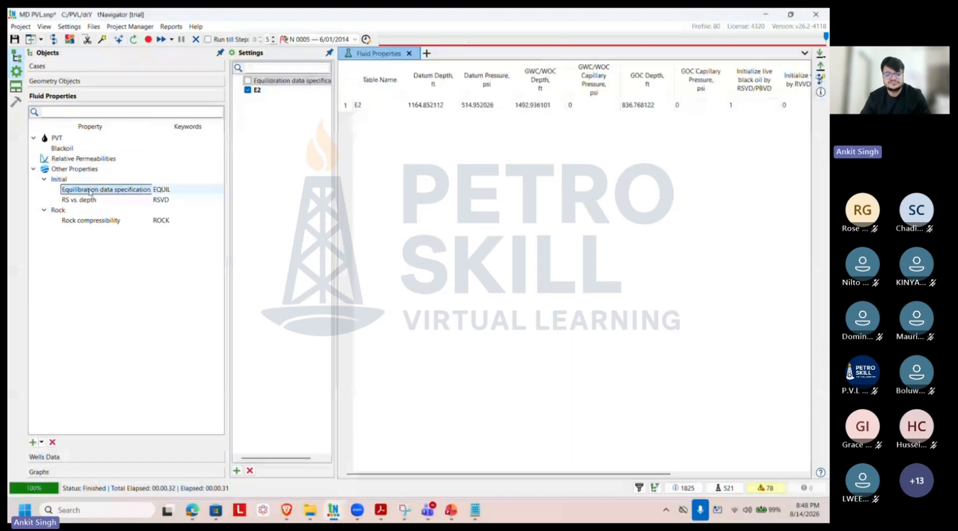
{"action": "left_click", "coordinate": [410, 319]}
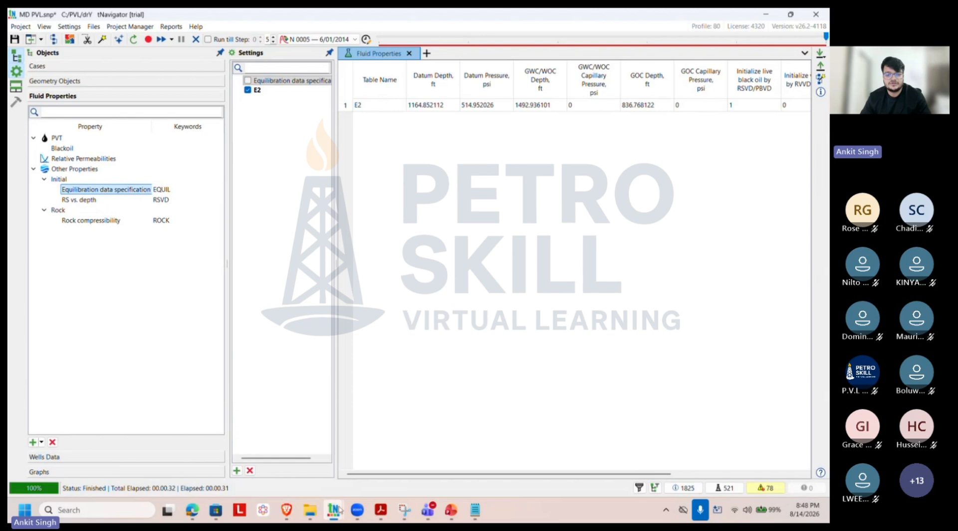
{"action": "mouse_move", "coordinate": [426, 510]}
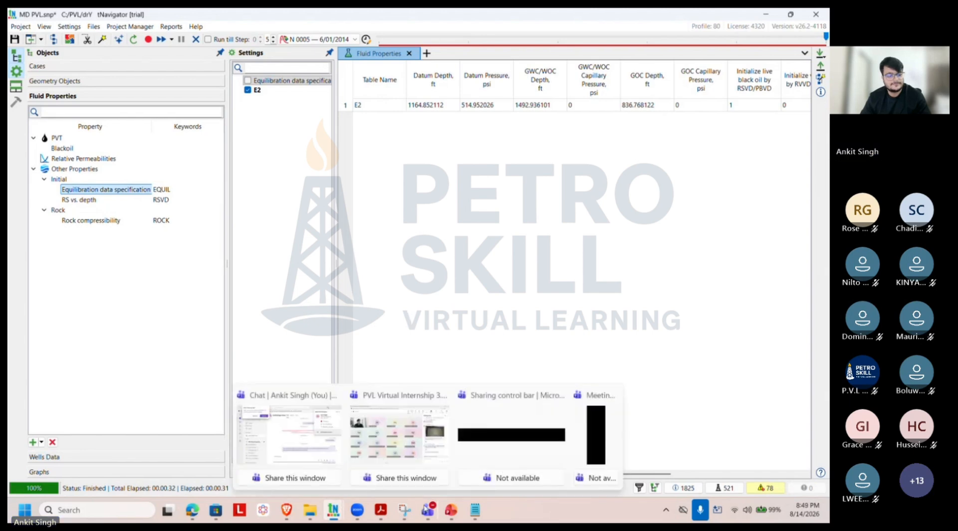
{"action": "left_click", "coordinate": [495, 444]}
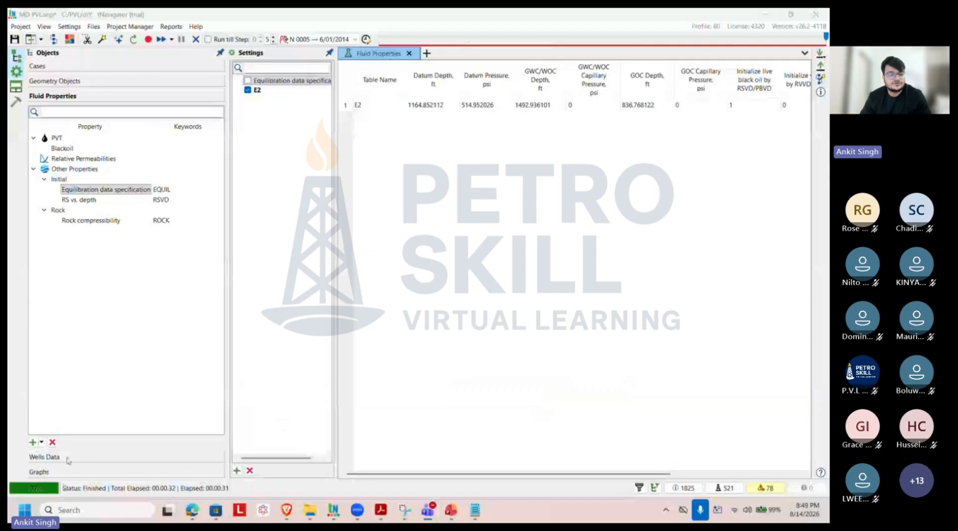
Step: Display the Well Structure table in the wells data and check its option for importing events as one table
{"action": "left_click", "coordinate": [45, 456]}
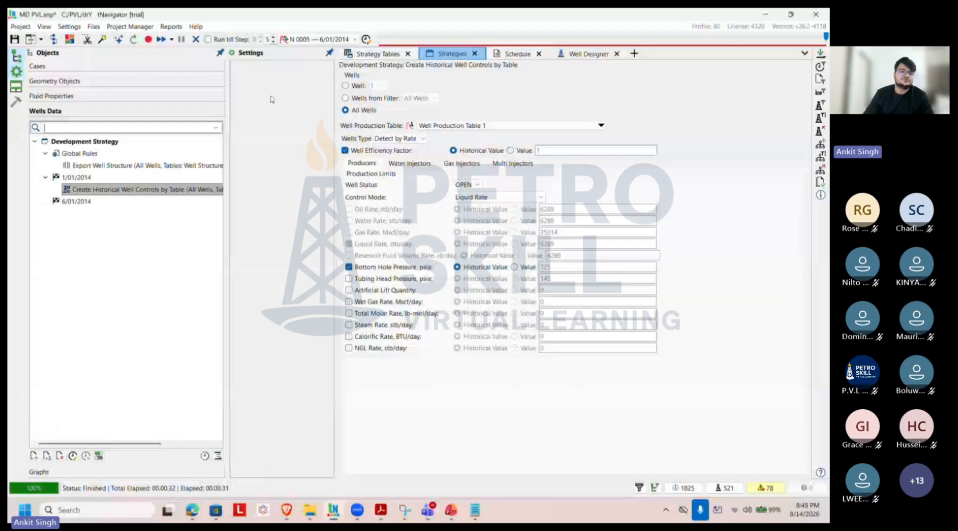
{"action": "left_click", "coordinate": [377, 54]}
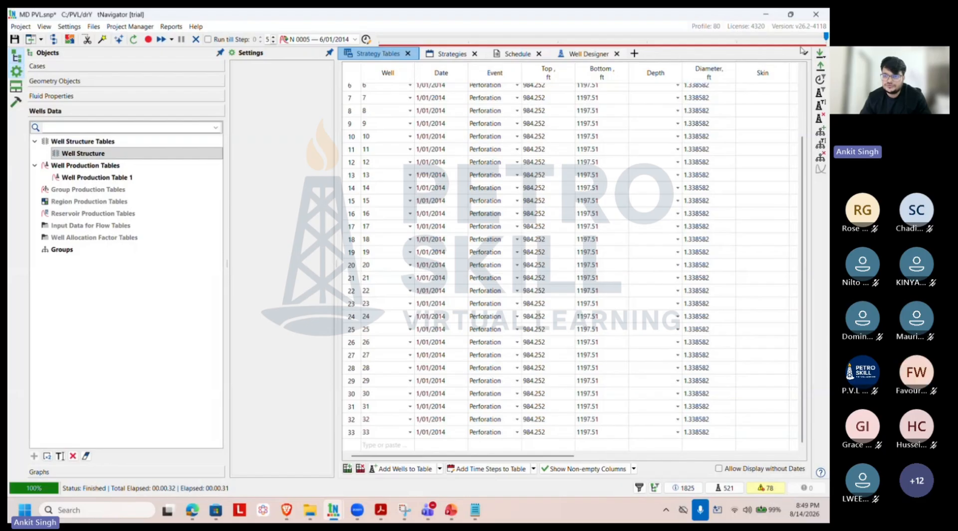
{"action": "left_click", "coordinate": [821, 56]}
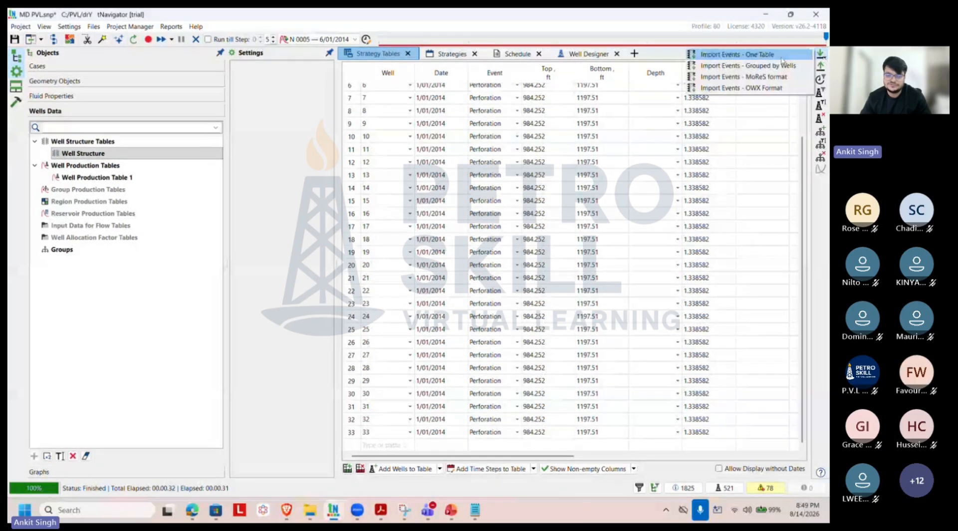
{"action": "left_click", "coordinate": [761, 55]}
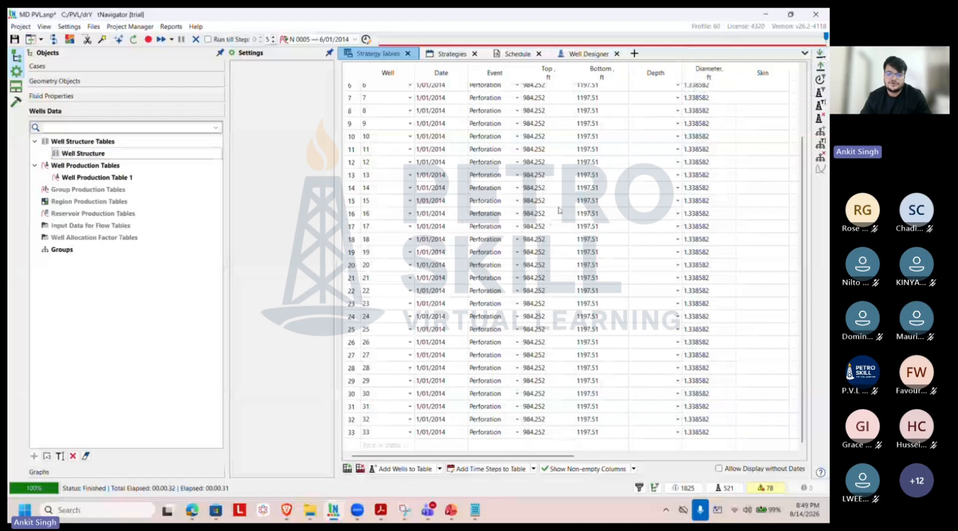
{"action": "scroll", "coordinate": [554, 216], "scroll_direction": "up", "scroll_amount": 2}
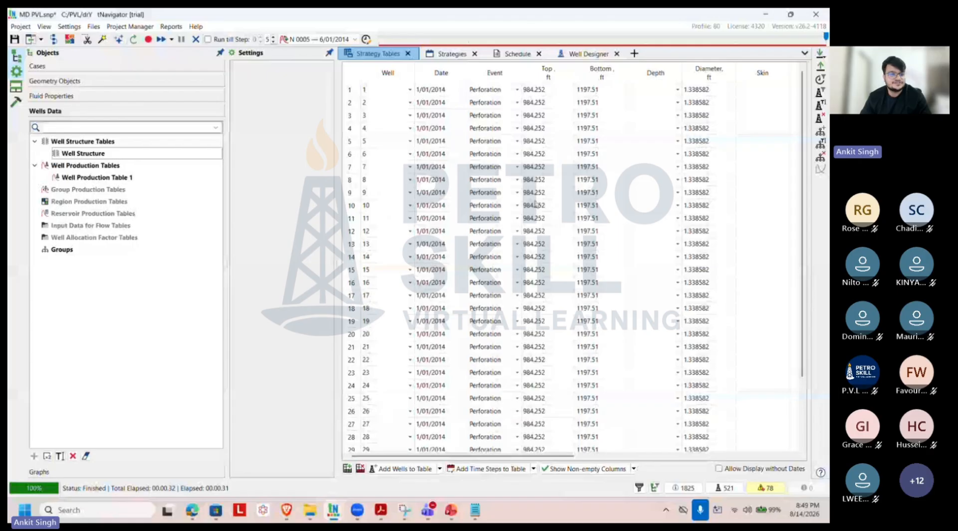
Step: Display Well Production Table 1, check the creation options for production tables, and list the well production import formats
{"action": "left_click", "coordinate": [145, 179]}
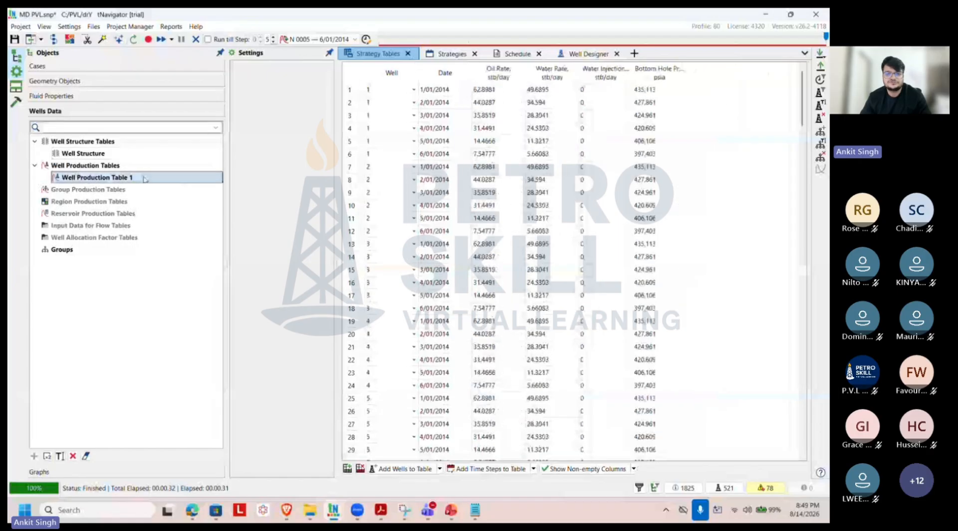
{"action": "right_click", "coordinate": [104, 178]}
{"action": "left_click", "coordinate": [103, 165]}
{"action": "right_click", "coordinate": [103, 166]}
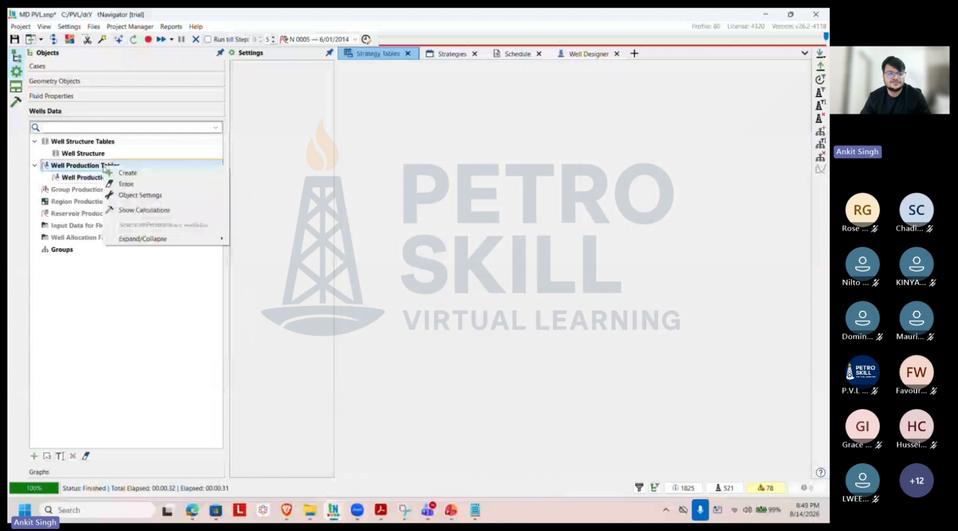
{"action": "left_click", "coordinate": [70, 301]}
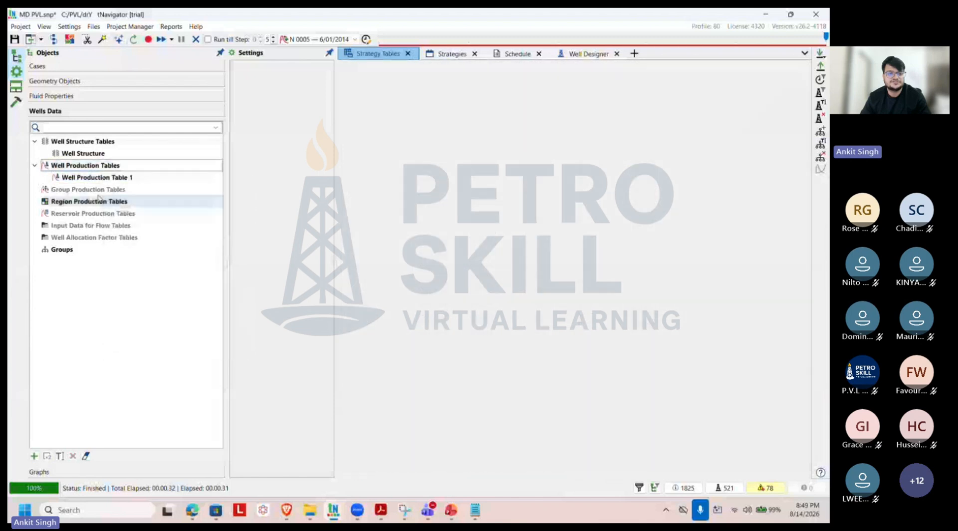
{"action": "left_click", "coordinate": [104, 178]}
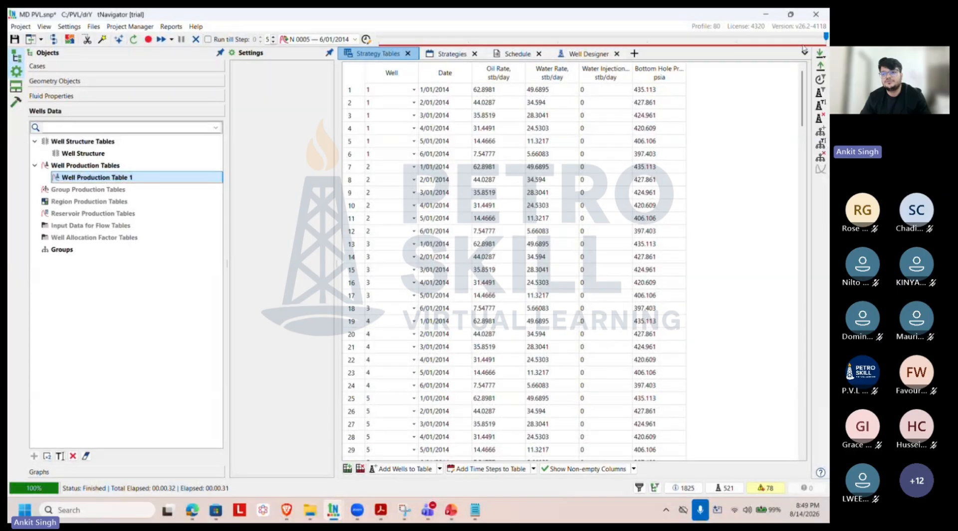
{"action": "left_click", "coordinate": [823, 57]}
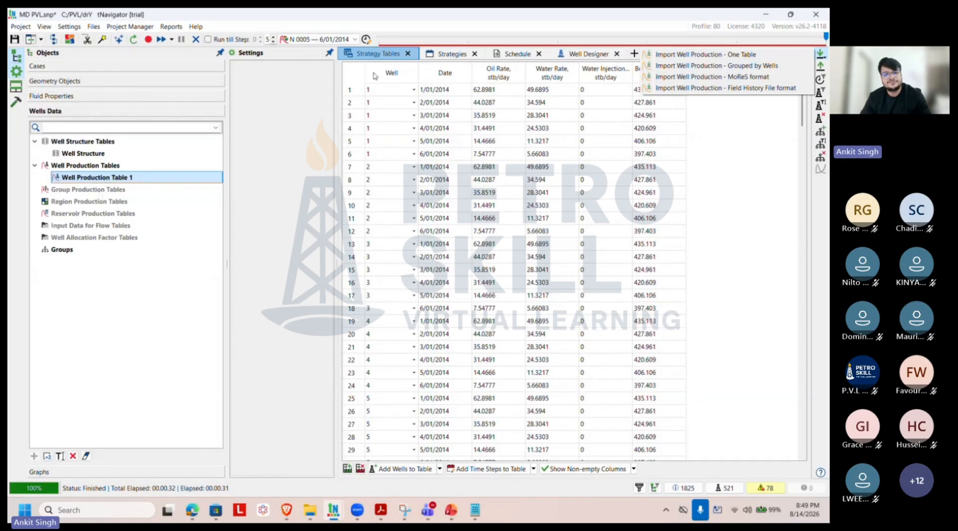
Step: Check the development strategy and look through the rules that can be created at the 1/01/2014 step, without adding any
{"action": "left_click", "coordinate": [437, 57]}
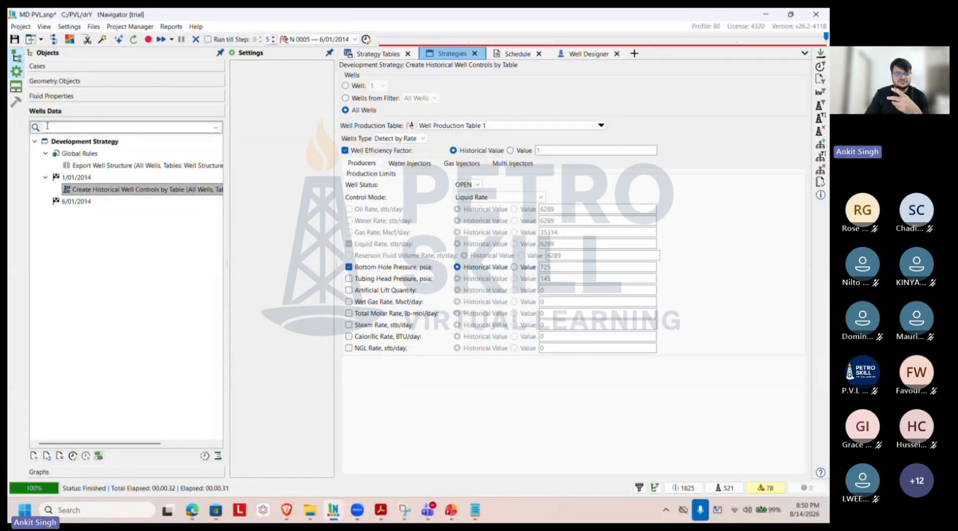
{"action": "right_click", "coordinate": [72, 179]}
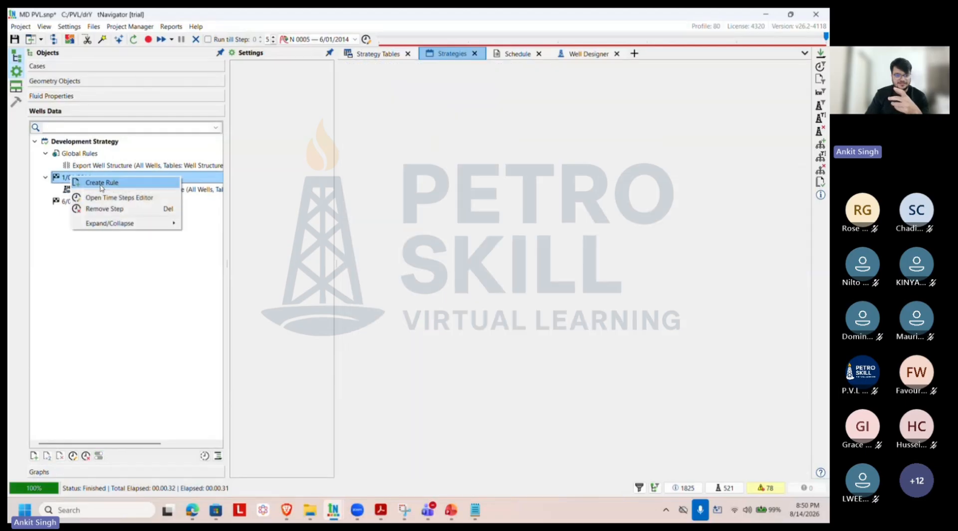
{"action": "left_click", "coordinate": [95, 184]}
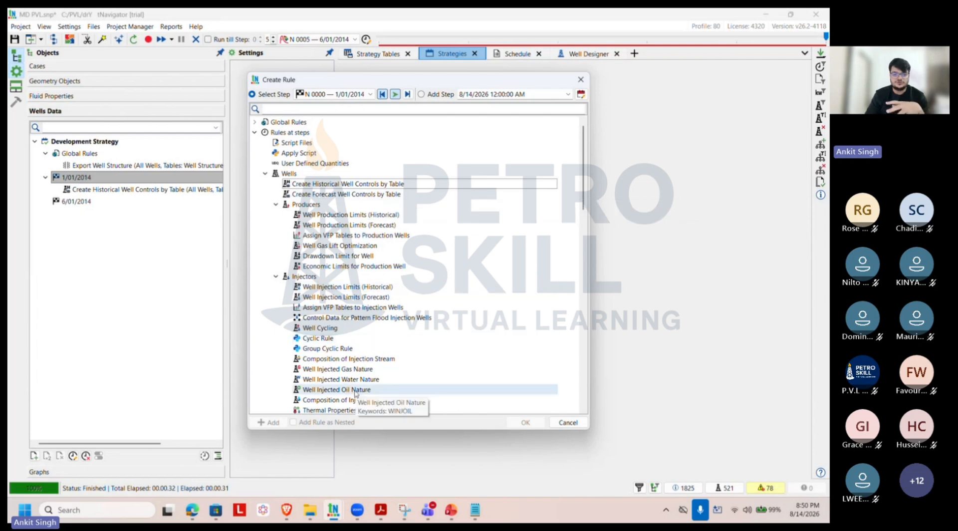
{"action": "scroll", "coordinate": [329, 297], "scroll_direction": "down", "scroll_amount": 14}
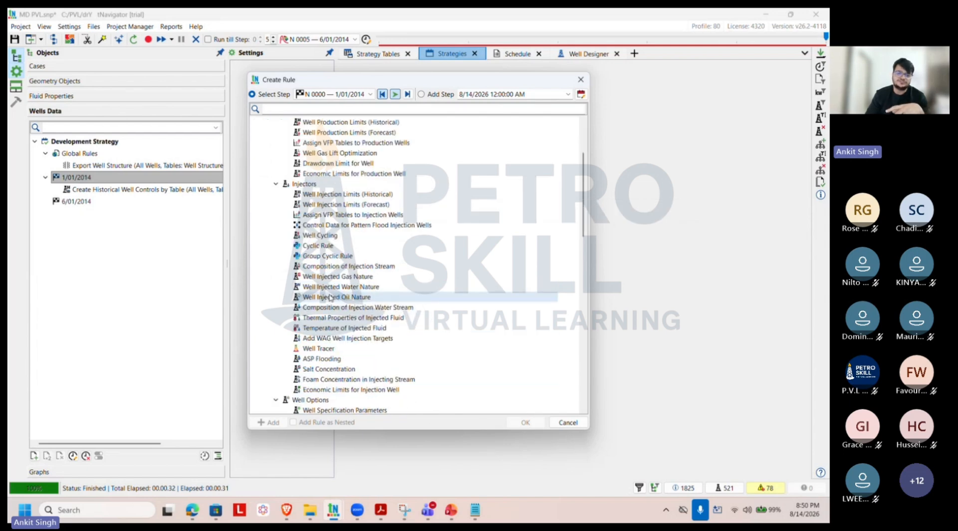
{"action": "scroll", "coordinate": [329, 298], "scroll_direction": "down", "scroll_amount": 1}
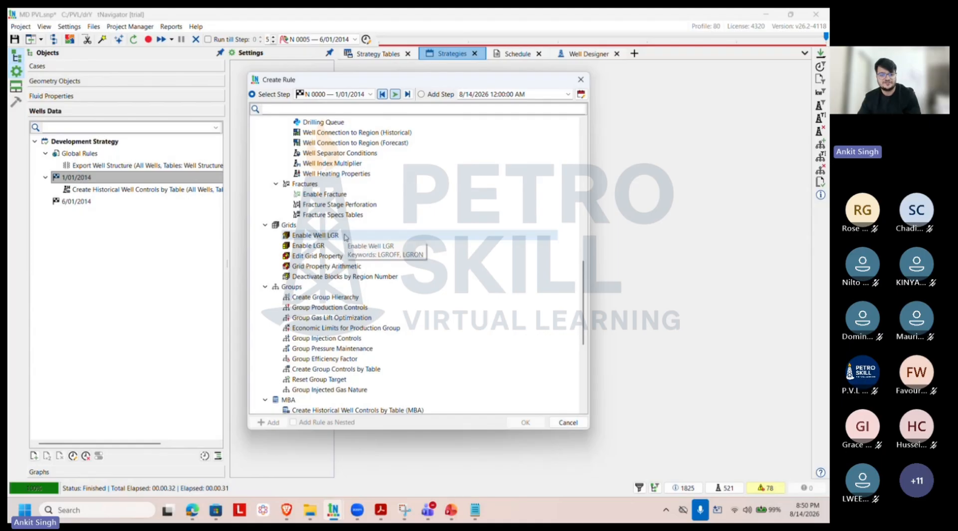
{"action": "left_click", "coordinate": [580, 80]}
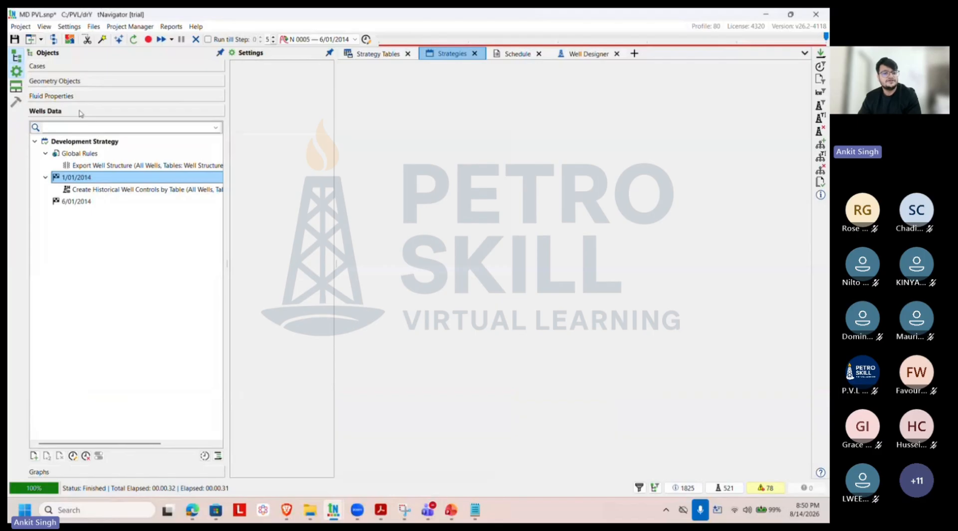
Step: Review the case's grid properties, the E2 equilibration table in the fluid properties, and the case's fluids mapping
{"action": "left_click", "coordinate": [56, 67]}
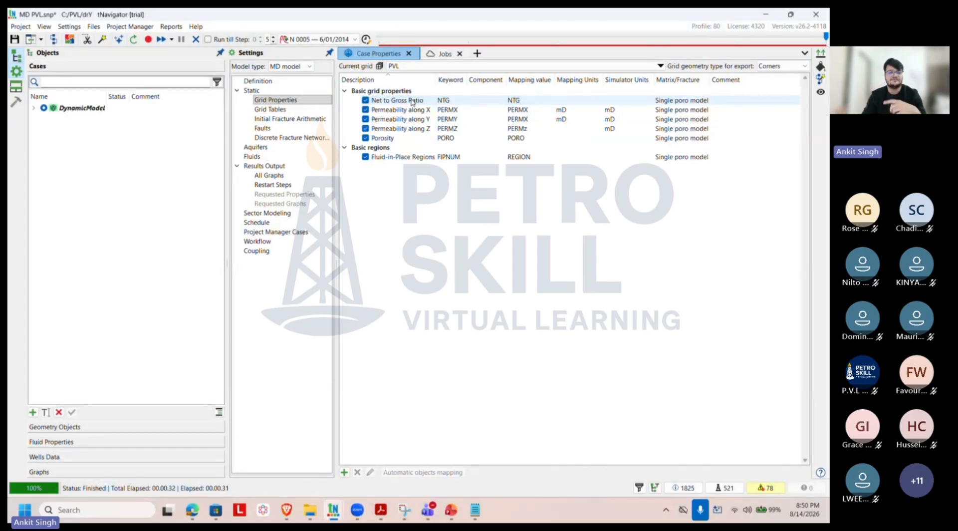
{"action": "left_click", "coordinate": [61, 442]}
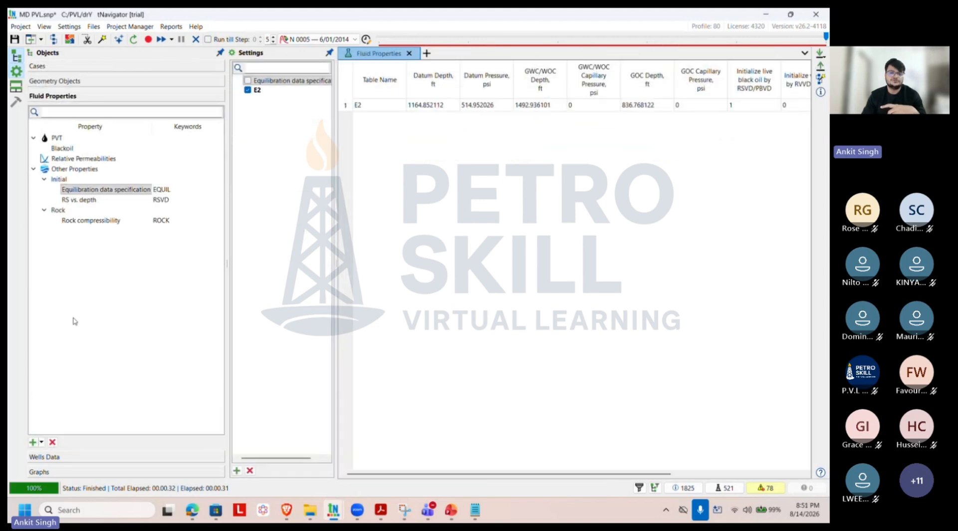
{"action": "left_click", "coordinate": [285, 92]}
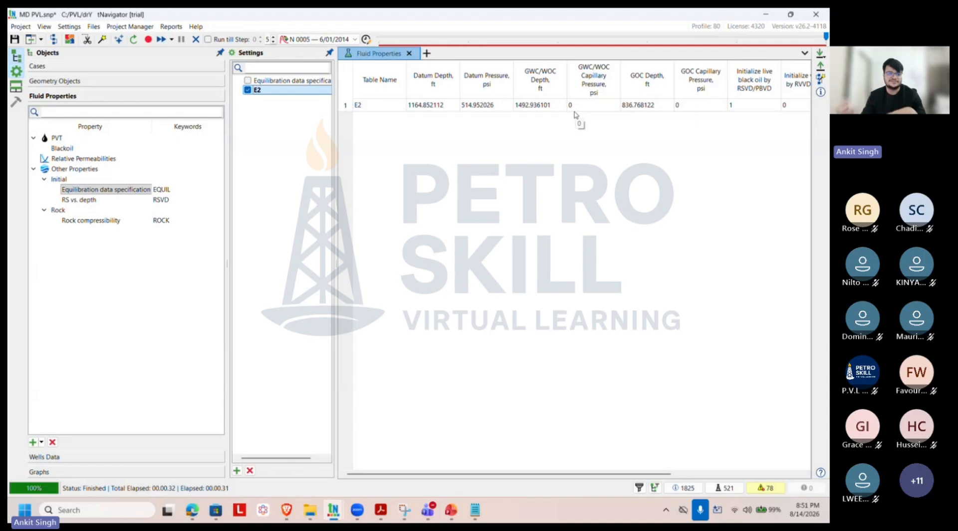
{"action": "left_click", "coordinate": [37, 66]}
{"action": "left_click", "coordinate": [277, 101]}
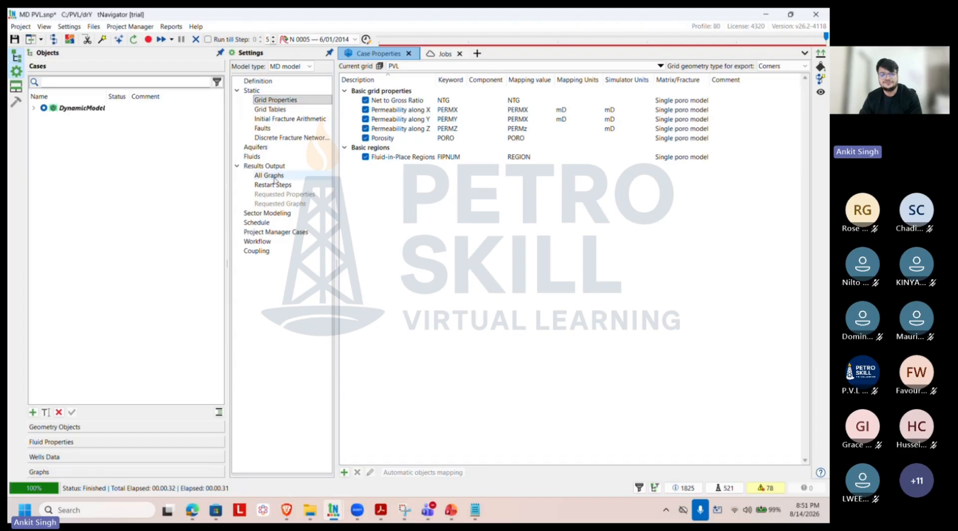
{"action": "left_click", "coordinate": [253, 156]}
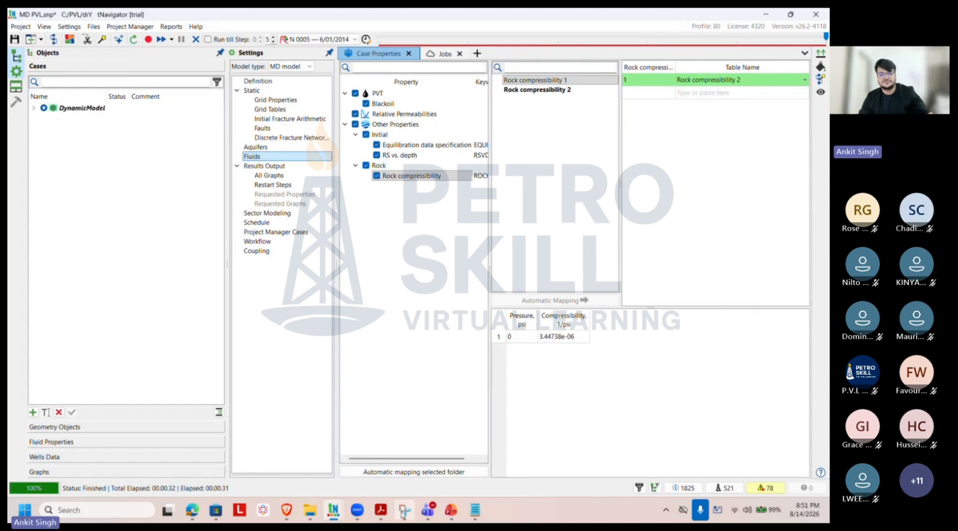
Step: Switch to the Teams meeting, turn the microphone and camera off and back on, and return to tNavigator
{"action": "left_click", "coordinate": [427, 509]}
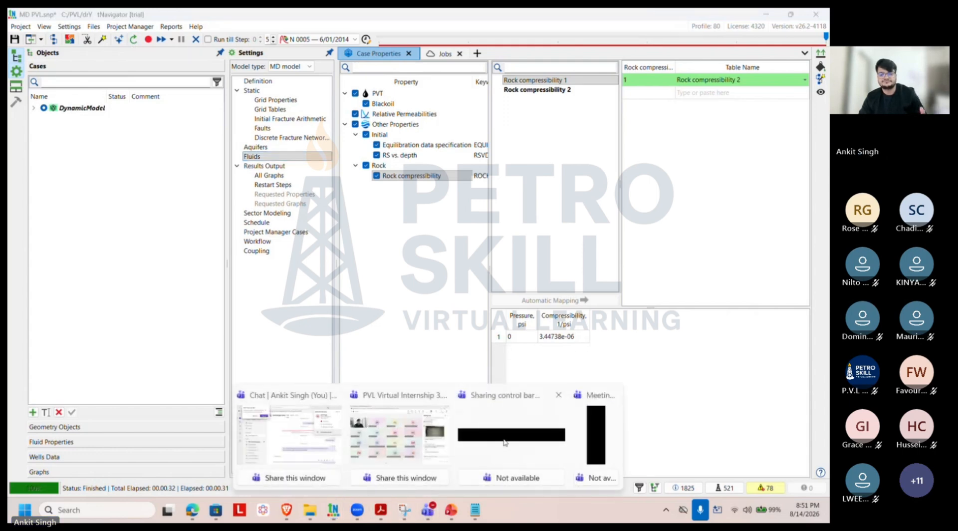
{"action": "mouse_move", "coordinate": [428, 515]}
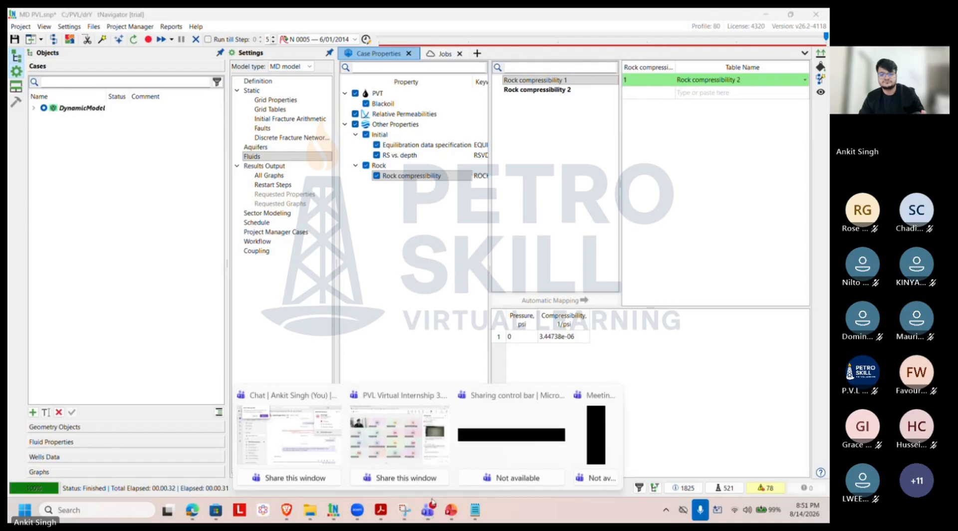
{"action": "left_click", "coordinate": [399, 434]}
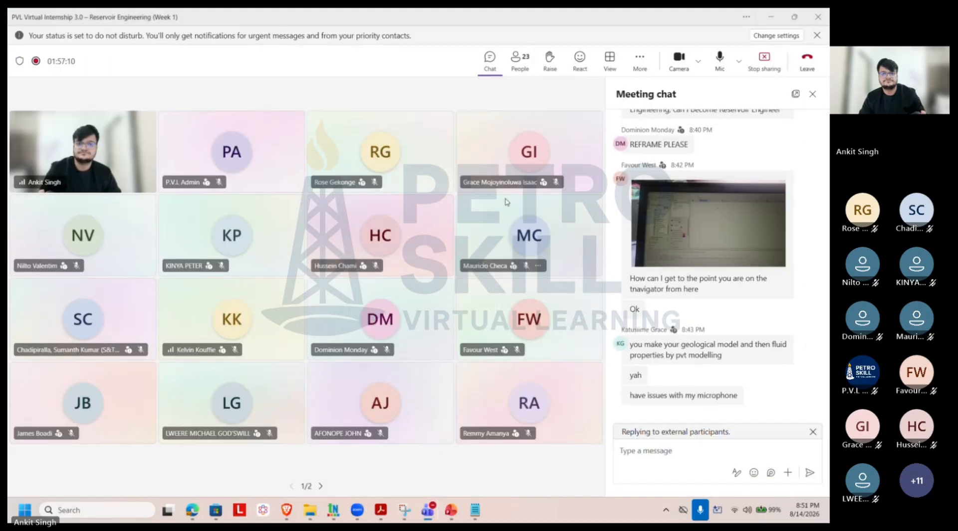
{"action": "left_click", "coordinate": [719, 65]}
{"action": "left_click", "coordinate": [679, 58]}
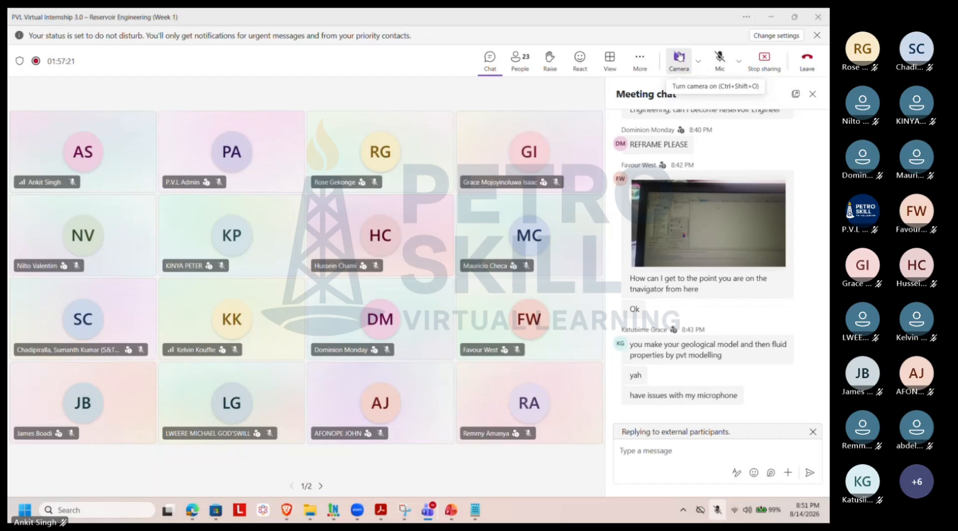
{"action": "left_click", "coordinate": [720, 58]}
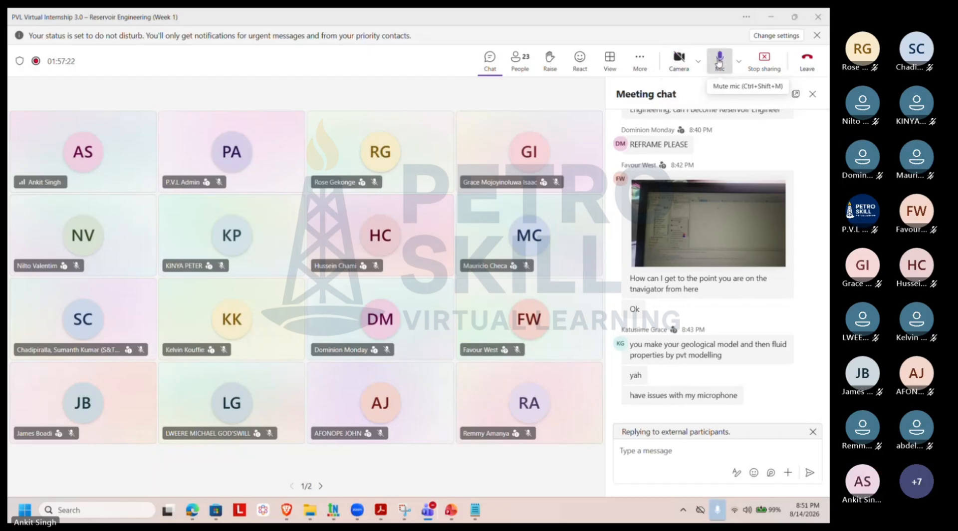
{"action": "left_click", "coordinate": [679, 59]}
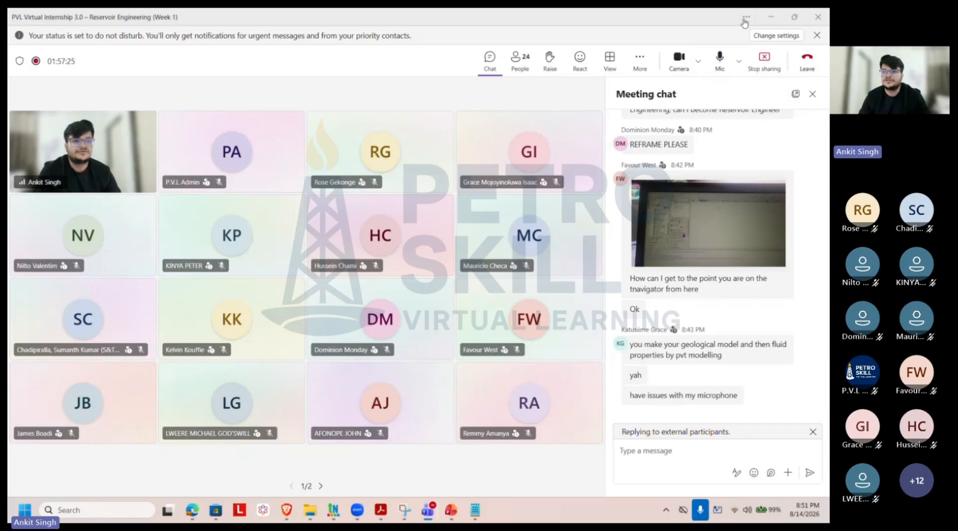
{"action": "left_click", "coordinate": [771, 17]}
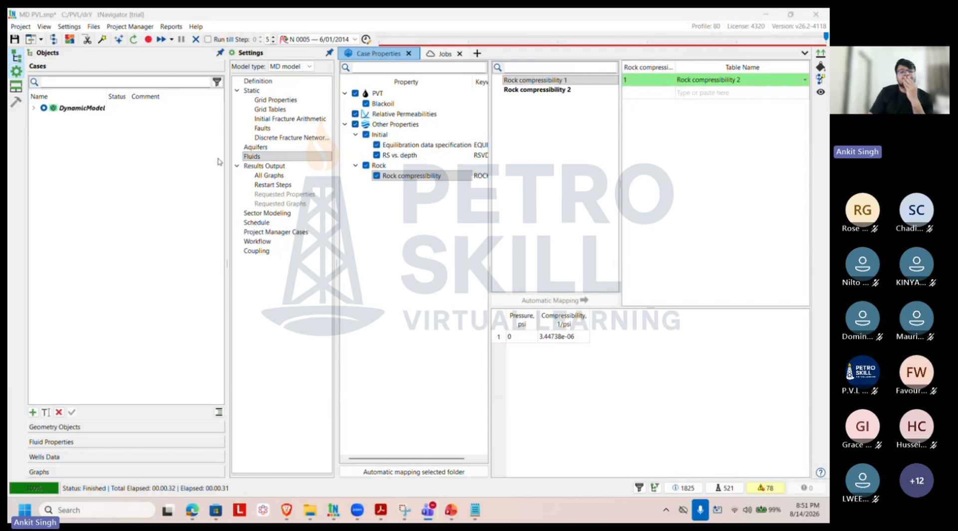
Step: Examine the case's restart step output and schedule strategy, and display the output frequency for all graphs
{"action": "left_click", "coordinate": [269, 175]}
{"action": "left_click", "coordinate": [271, 185]}
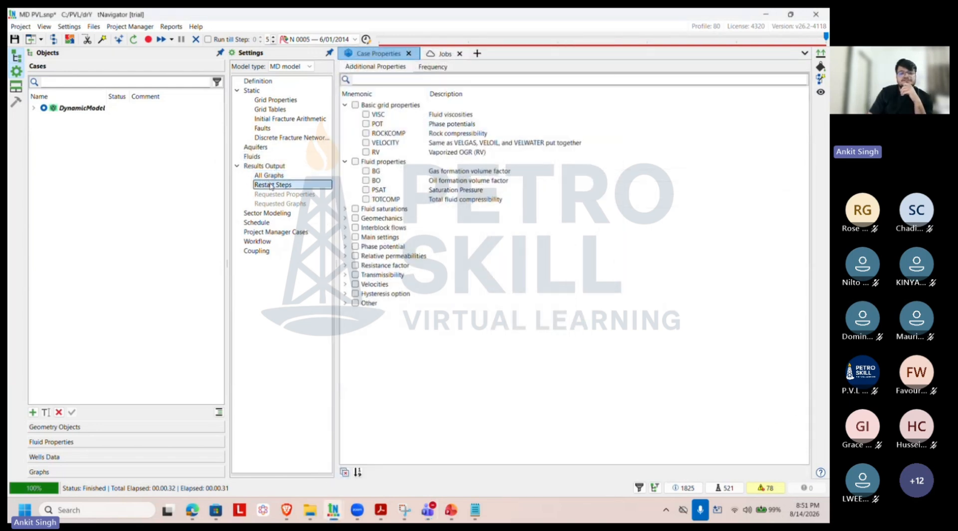
{"action": "left_click", "coordinate": [258, 224]}
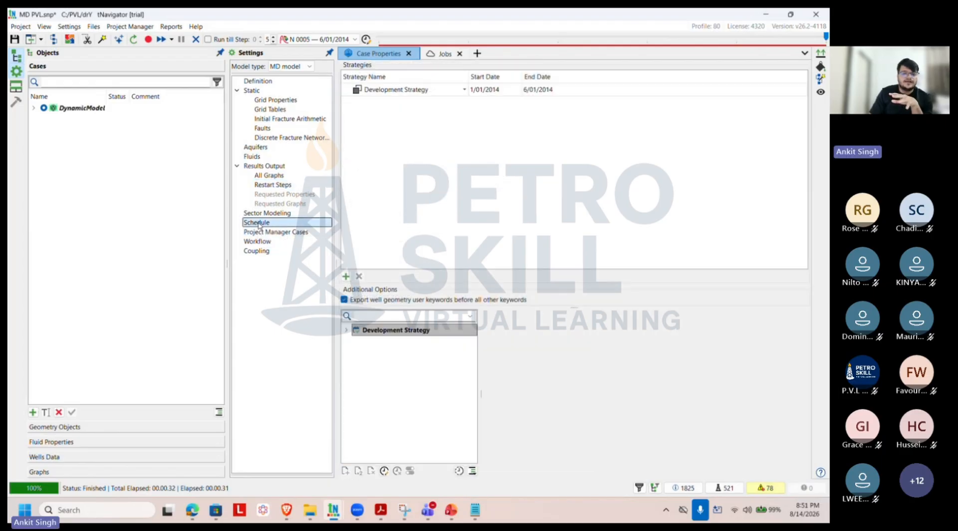
{"action": "left_click", "coordinate": [274, 185]}
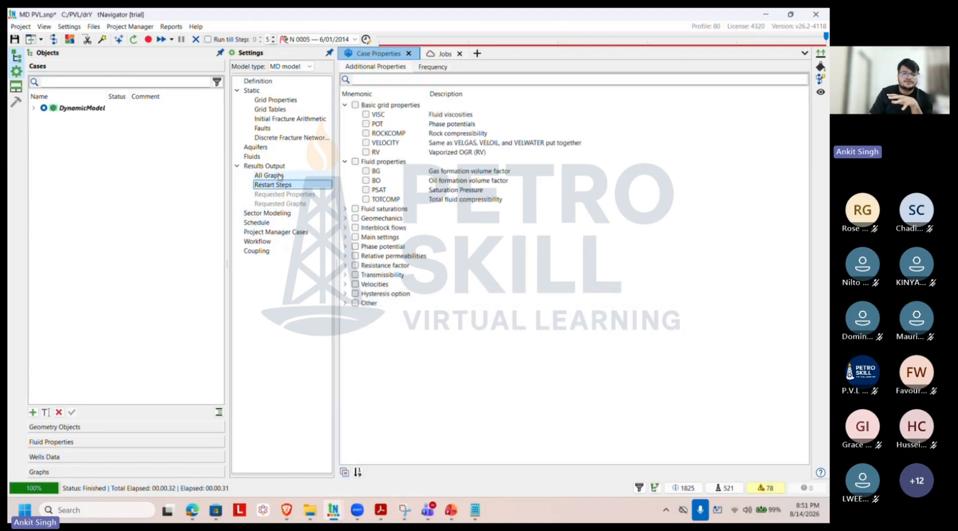
{"action": "left_click", "coordinate": [278, 175]}
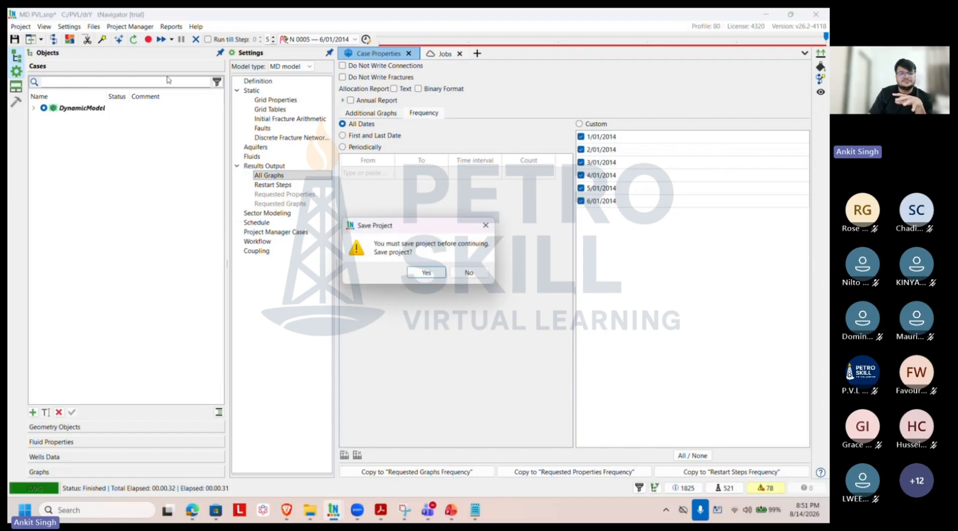
Step: Save the project, create a new result named DynamicModel_1, and run the simulation
{"action": "left_click", "coordinate": [423, 271]}
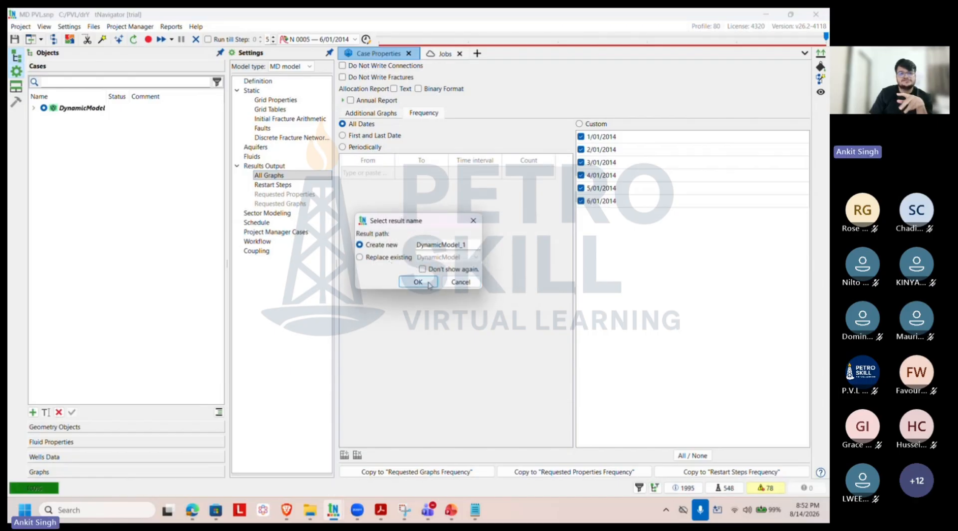
{"action": "left_click", "coordinate": [429, 282]}
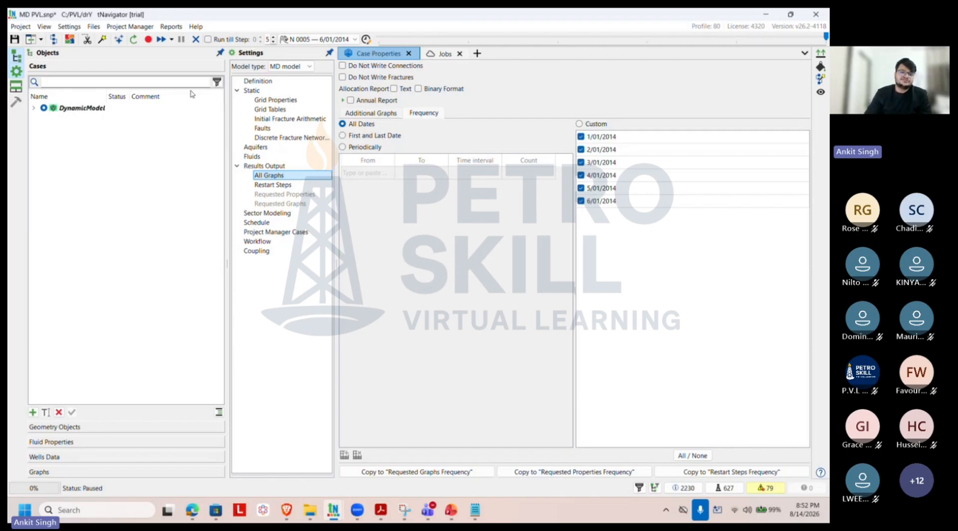
{"action": "left_click", "coordinate": [148, 39]}
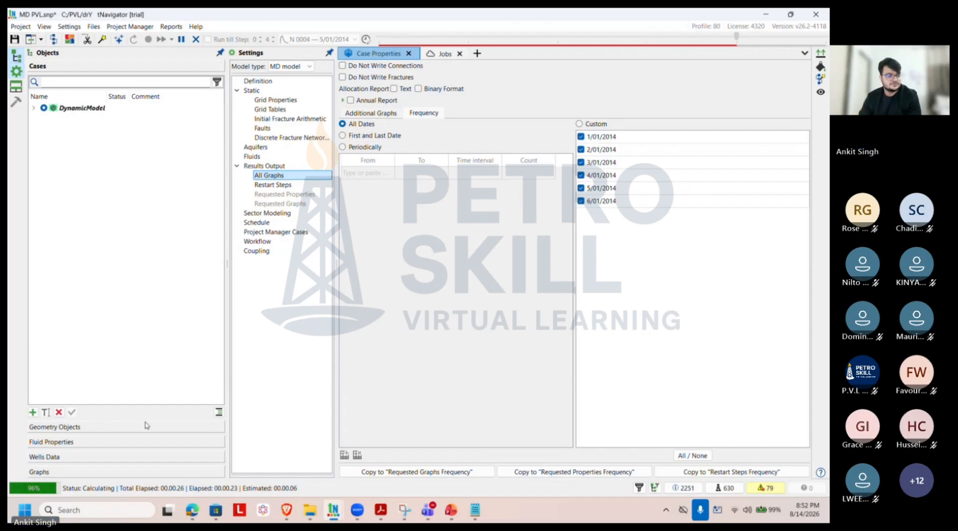
Step: Show only the DynamicModel_1 result in the graphs and clear its Water Rate and Water Rate (H) curves
{"action": "left_click", "coordinate": [85, 474]}
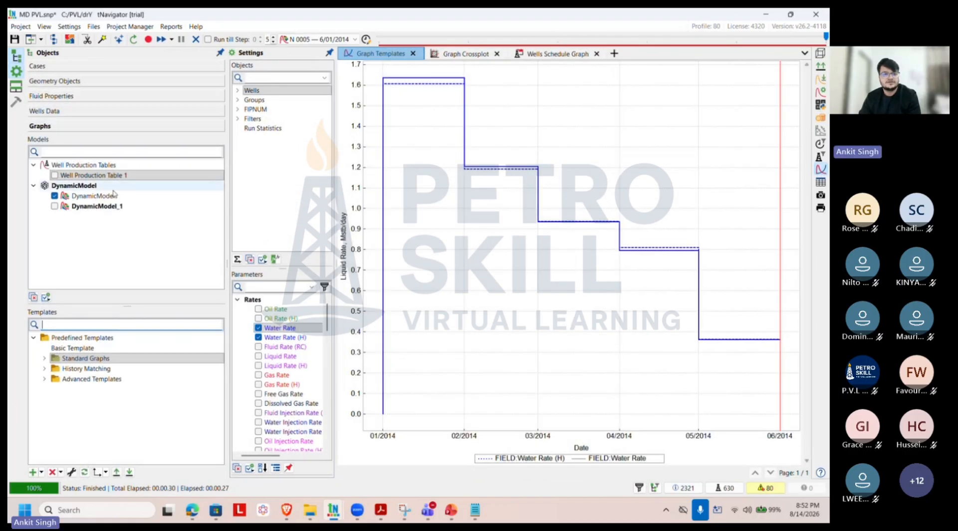
{"action": "left_click", "coordinate": [55, 206]}
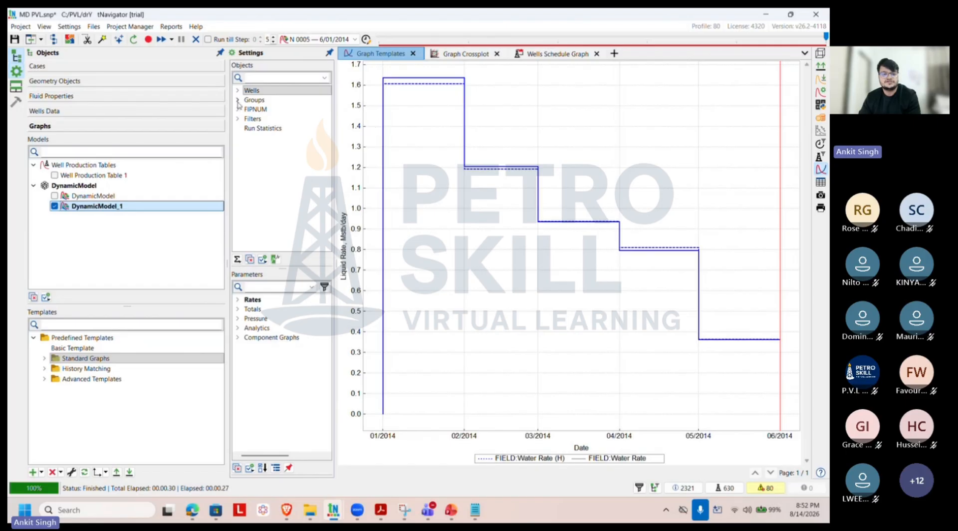
{"action": "right_click", "coordinate": [572, 132]}
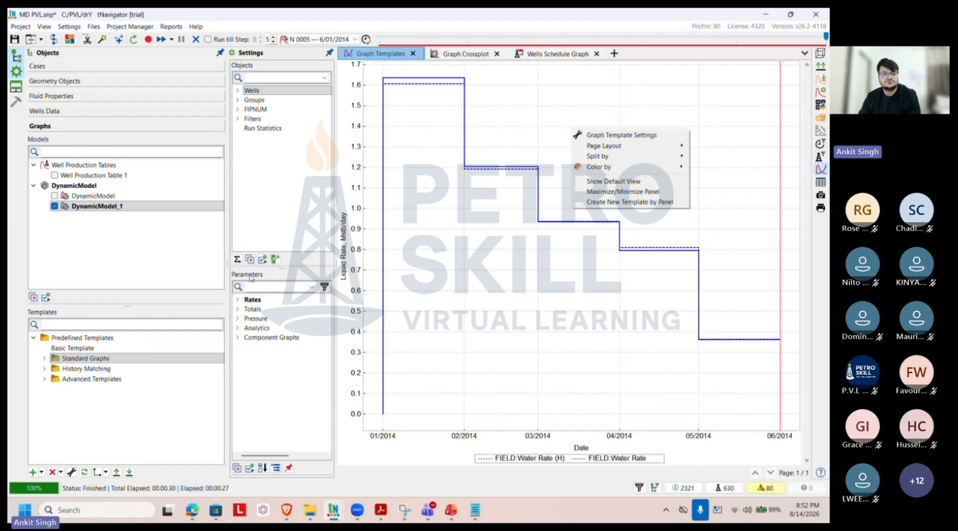
{"action": "left_click", "coordinate": [241, 299]}
{"action": "left_click", "coordinate": [258, 328]}
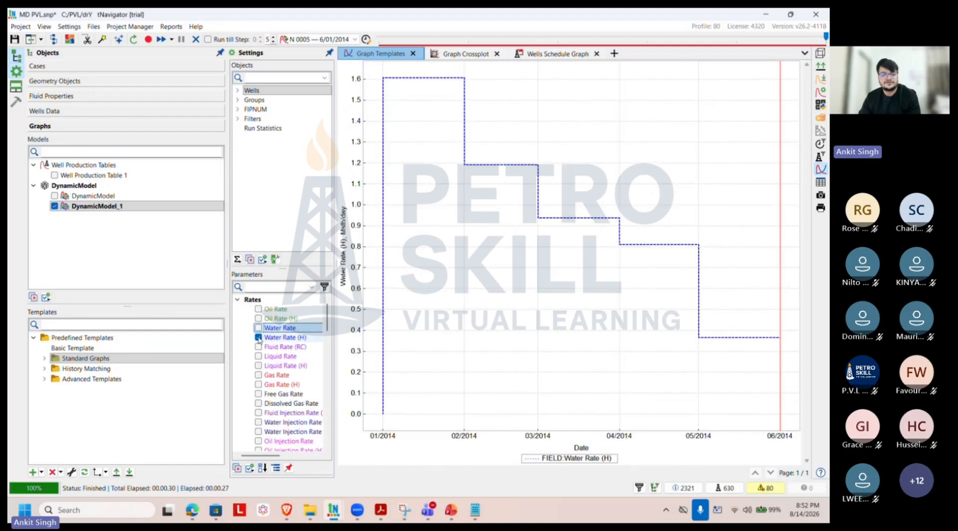
{"action": "left_click", "coordinate": [258, 337]}
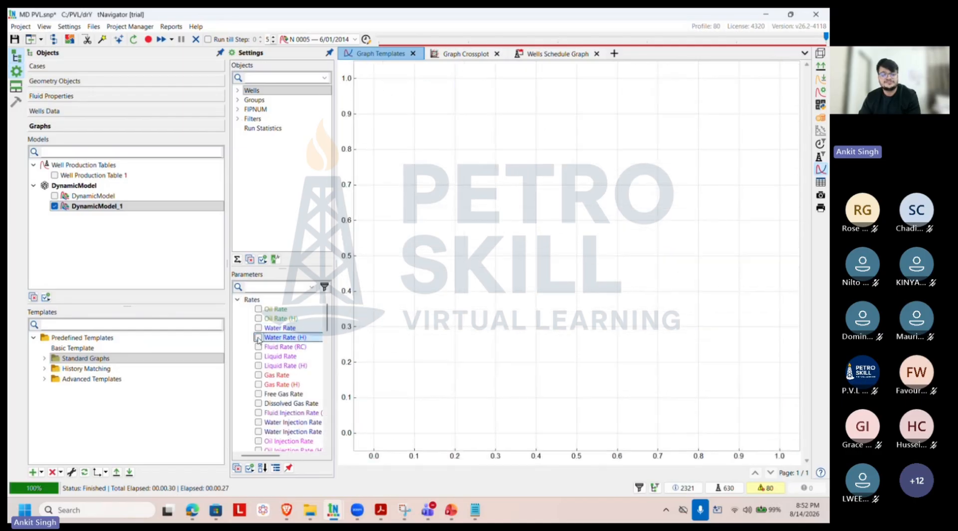
Step: Plot the calculated and historical oil, gas and water rates of DynamicModel_1 together in the graph
{"action": "left_click", "coordinate": [258, 308]}
{"action": "left_click", "coordinate": [258, 318]}
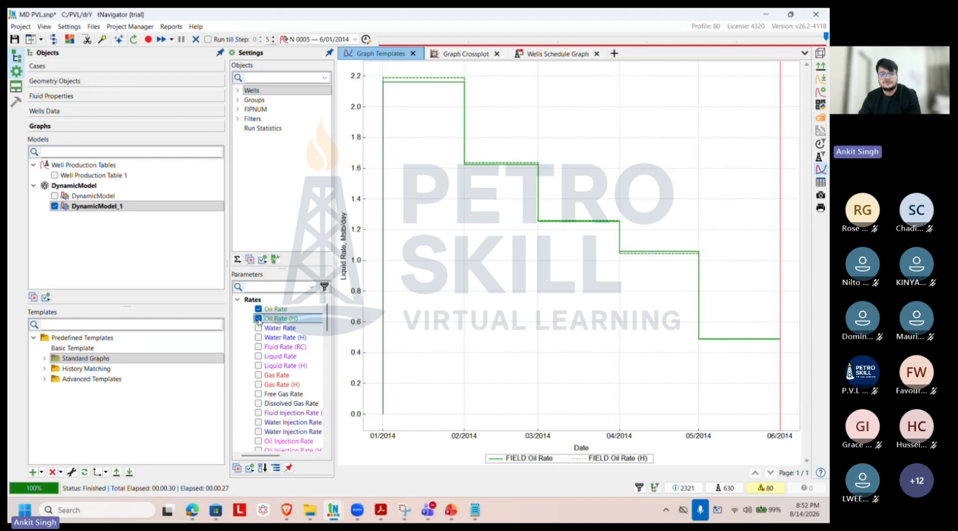
{"action": "left_click", "coordinate": [258, 375]}
{"action": "left_click", "coordinate": [258, 384]}
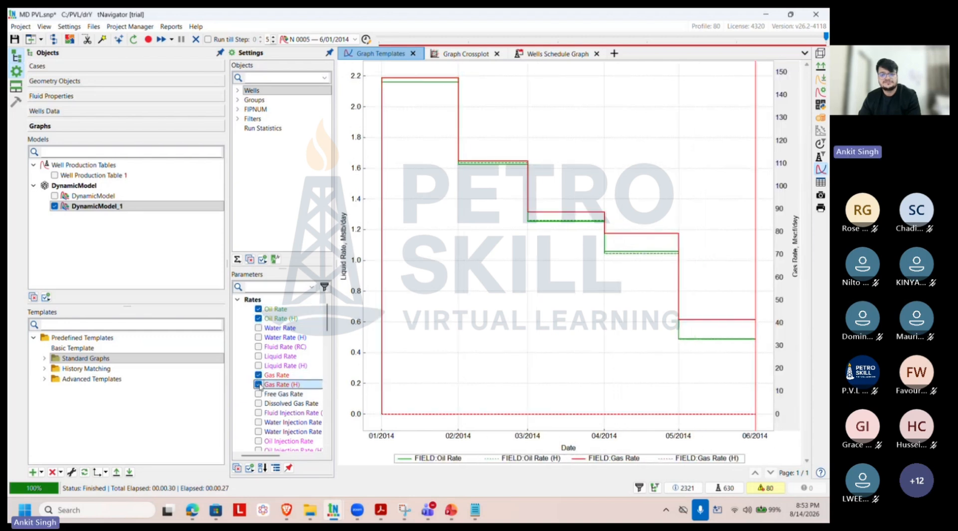
{"action": "right_click", "coordinate": [576, 135]}
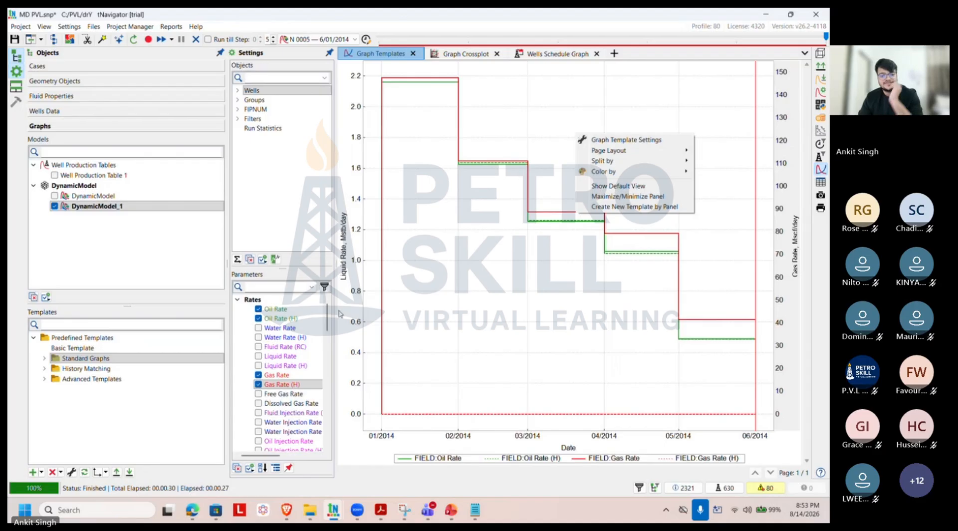
{"action": "left_click", "coordinate": [259, 329]}
{"action": "left_click", "coordinate": [258, 327]}
{"action": "left_click", "coordinate": [258, 337]}
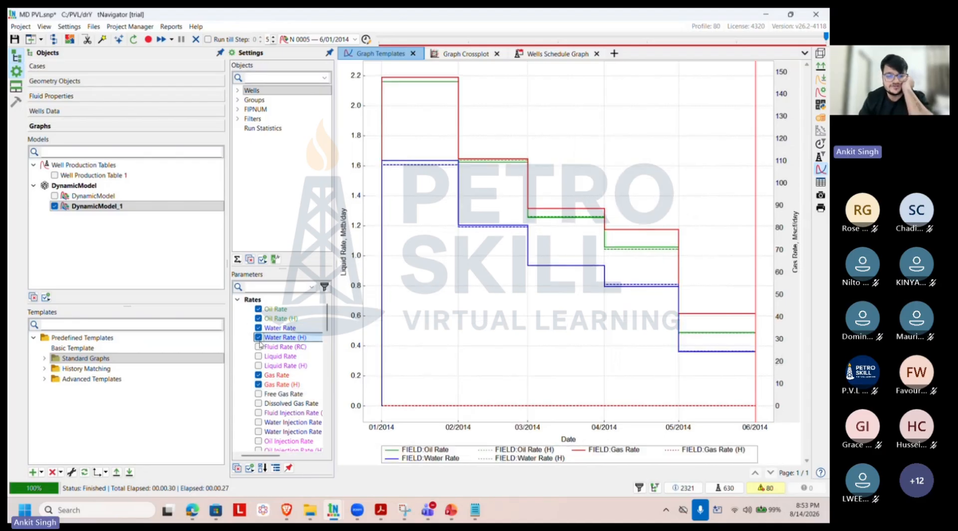
{"action": "scroll", "coordinate": [260, 344], "scroll_direction": "down", "scroll_amount": 5}
{"action": "scroll", "coordinate": [260, 344], "scroll_direction": "down", "scroll_amount": 5}
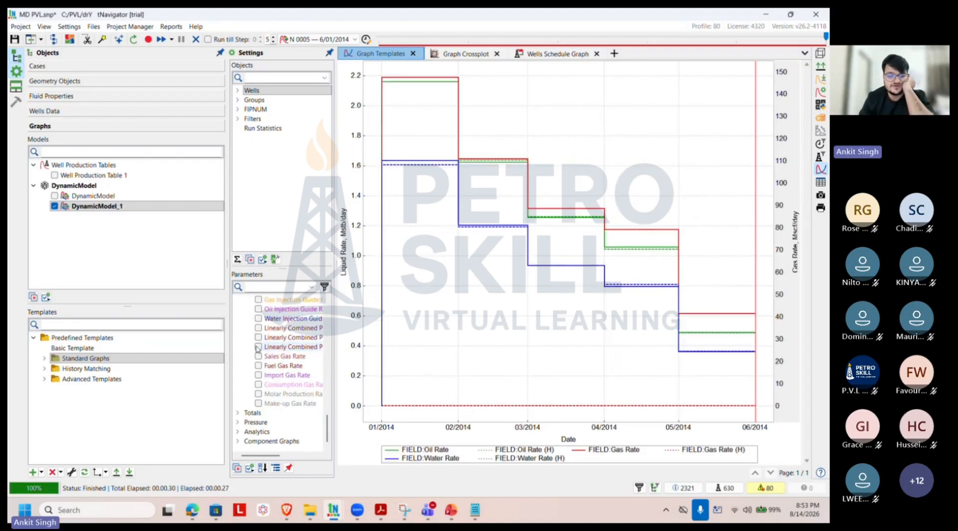
Step: Add the Average Pressure curve to the graph and split it by Parameter (Historical & Calculated)
{"action": "left_click", "coordinate": [239, 423]}
{"action": "scroll", "coordinate": [260, 410], "scroll_direction": "down", "scroll_amount": 1}
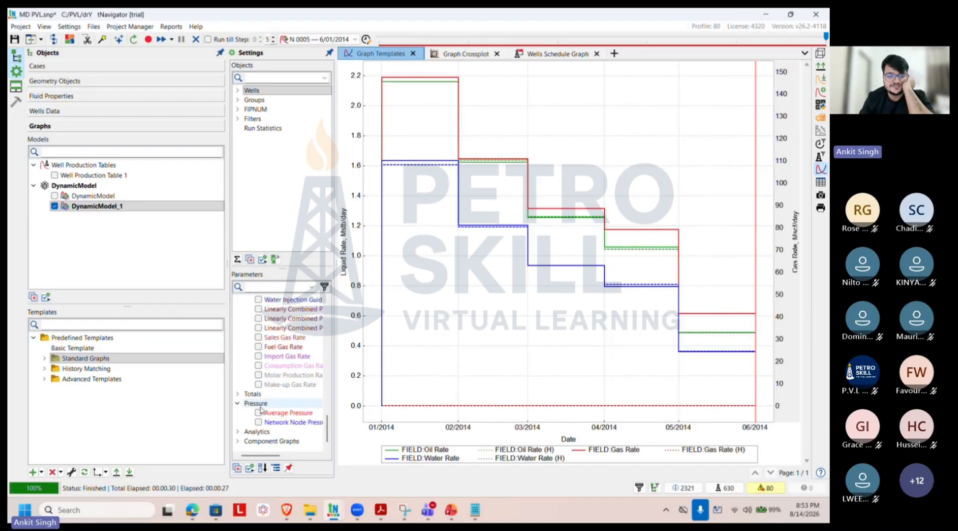
{"action": "left_click", "coordinate": [259, 412]}
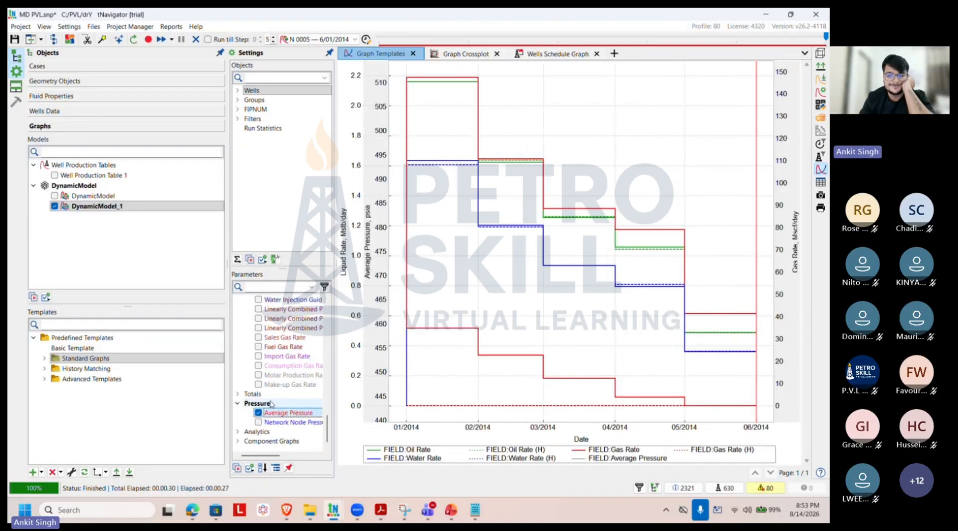
{"action": "right_click", "coordinate": [546, 110]}
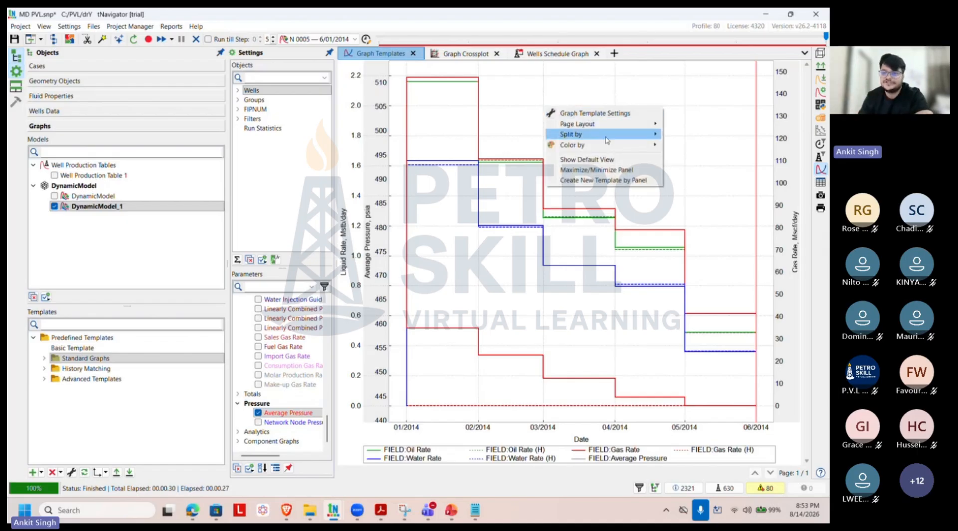
{"action": "mouse_move", "coordinate": [607, 140]}
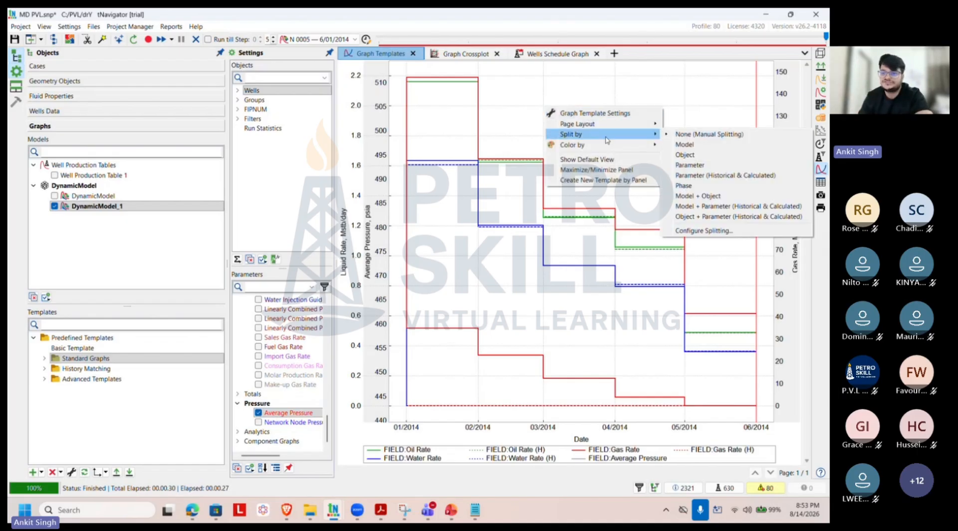
{"action": "left_click", "coordinate": [708, 175]}
Step: Arrange the graphs in a 2x3 page layout and add the Watercut curve from the analytics parameters
{"action": "right_click", "coordinate": [583, 112]}
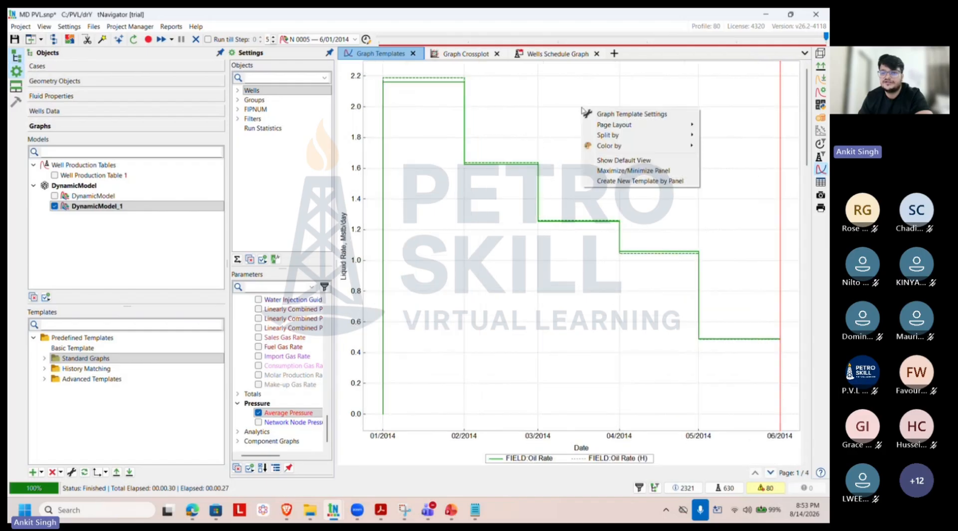
{"action": "mouse_move", "coordinate": [640, 129]}
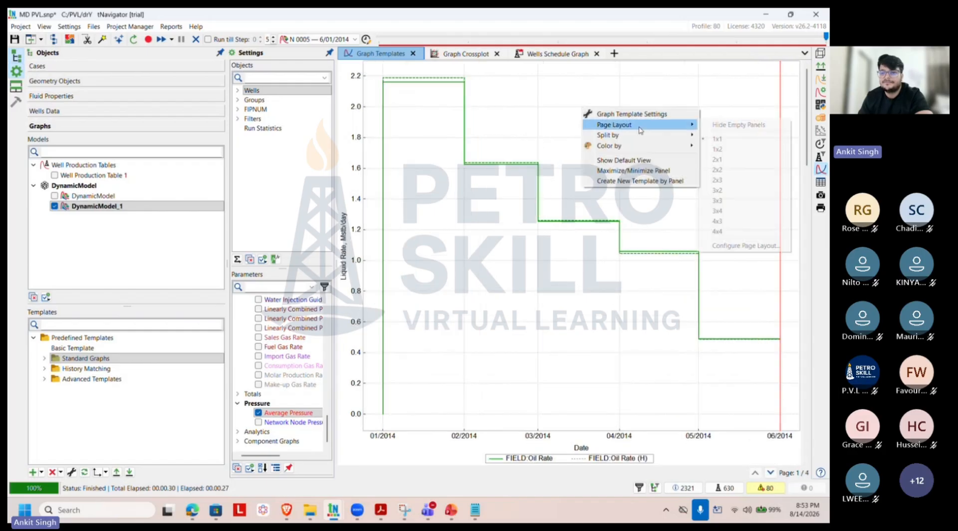
{"action": "left_click", "coordinate": [716, 180]}
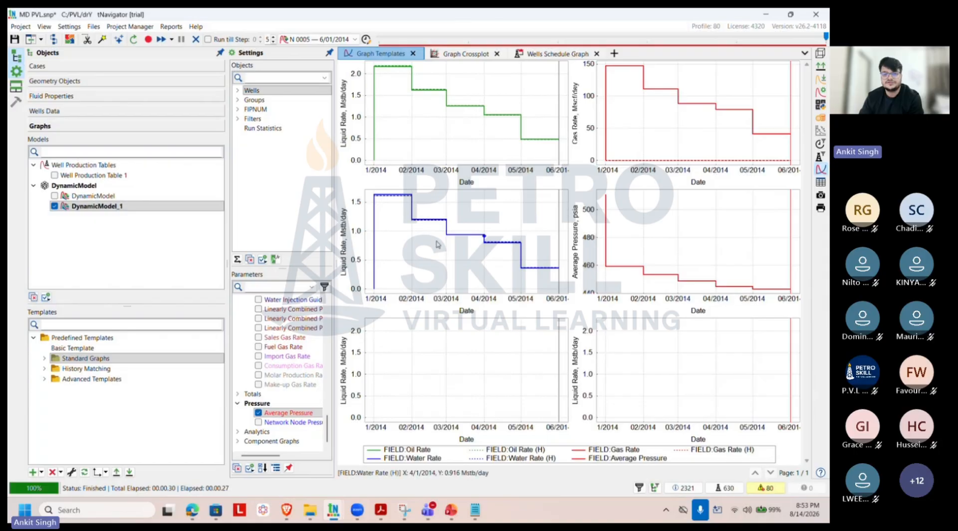
{"action": "left_click", "coordinate": [238, 431]}
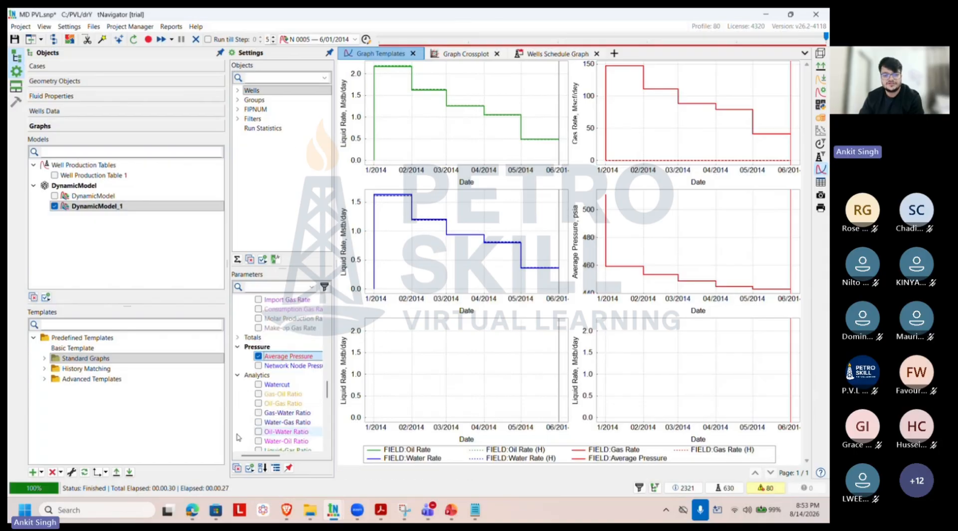
{"action": "left_click", "coordinate": [259, 384]}
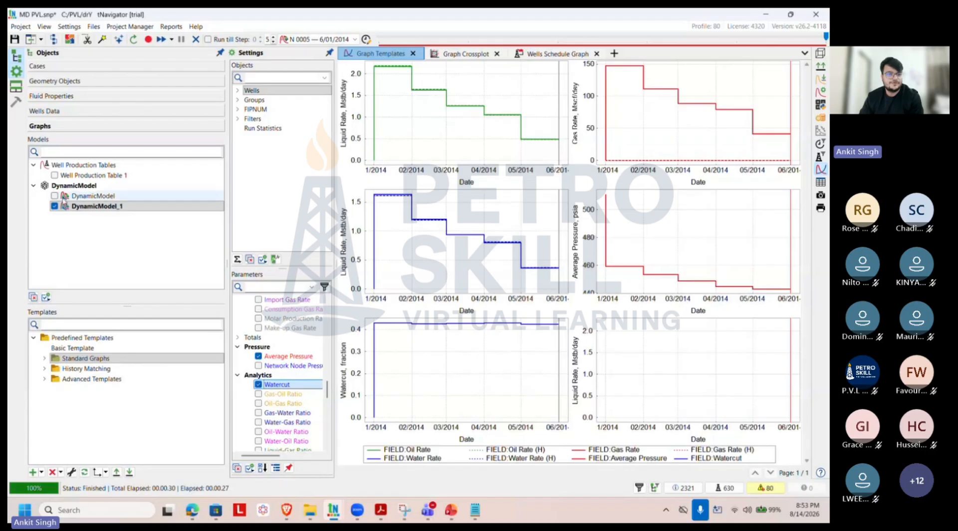
Step: Display the calculated Saturation of Oil from the DynamicModel_1 dynamic results in the 3D view
{"action": "left_click", "coordinate": [97, 82]}
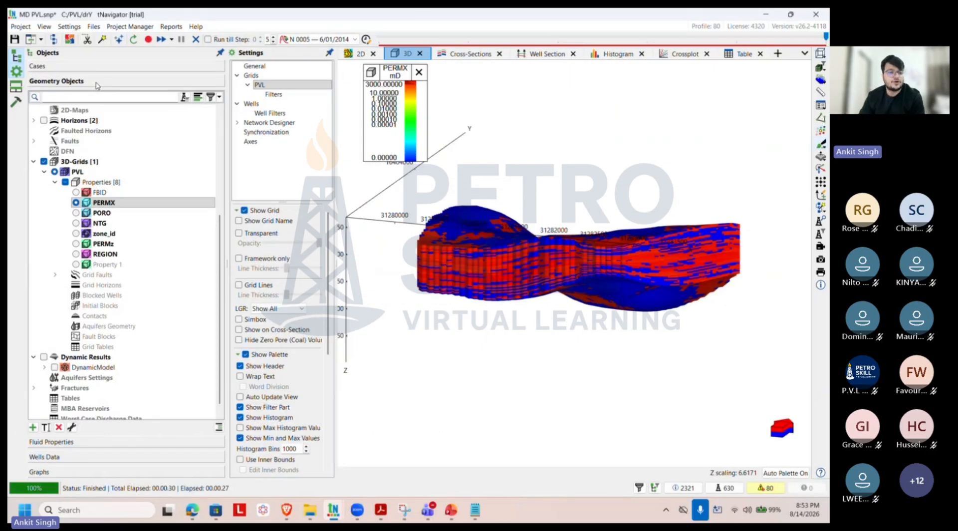
{"action": "left_click", "coordinate": [44, 367]}
{"action": "scroll", "coordinate": [47, 364], "scroll_direction": "down", "scroll_amount": 1}
{"action": "left_click", "coordinate": [55, 357]}
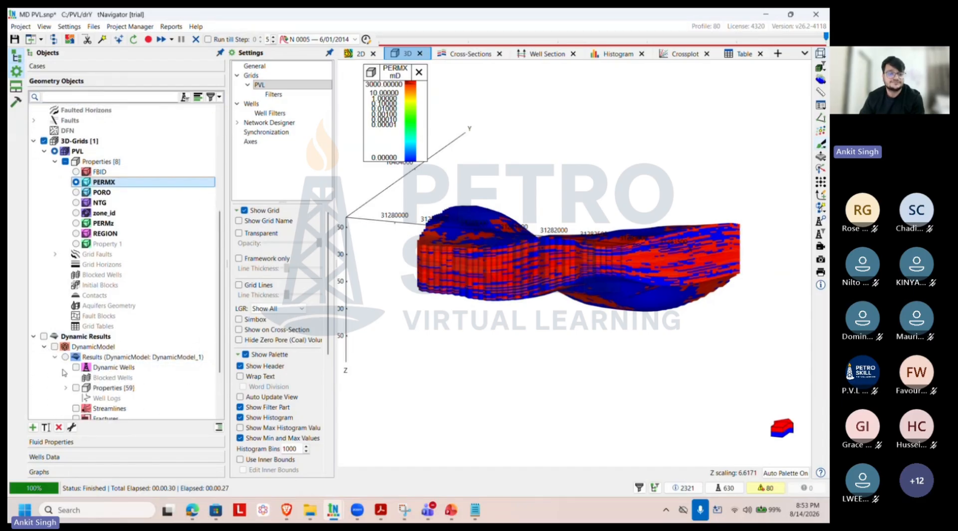
{"action": "left_click", "coordinate": [66, 388]}
{"action": "scroll", "coordinate": [69, 390], "scroll_direction": "down", "scroll_amount": 2}
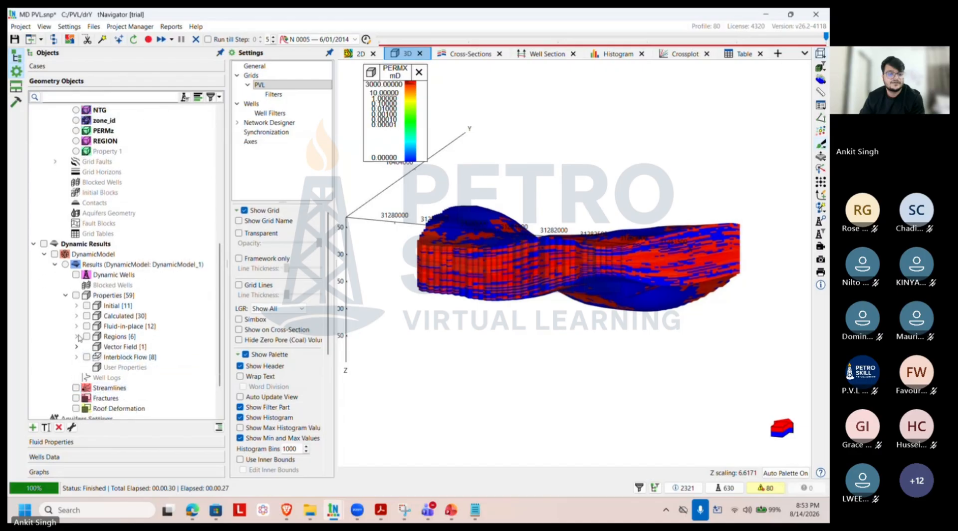
{"action": "left_click", "coordinate": [77, 315]}
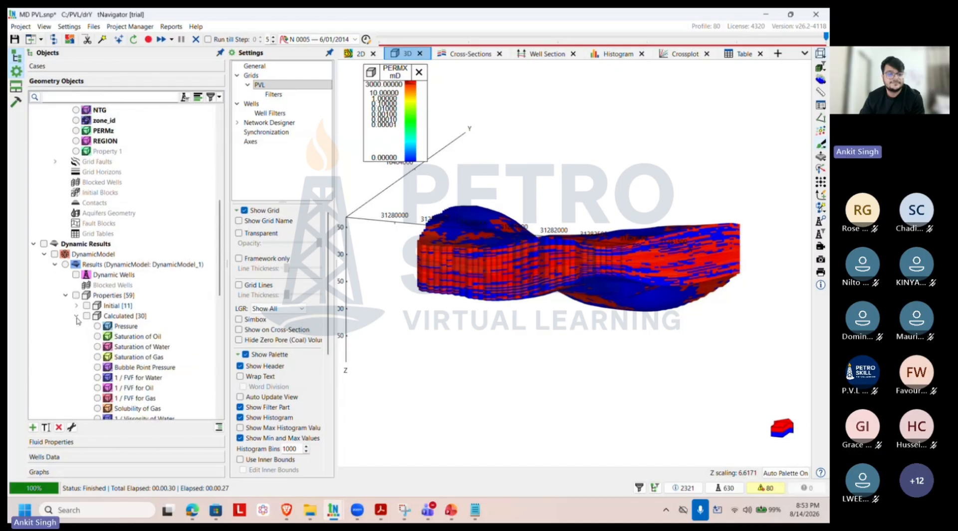
{"action": "left_click", "coordinate": [97, 336]}
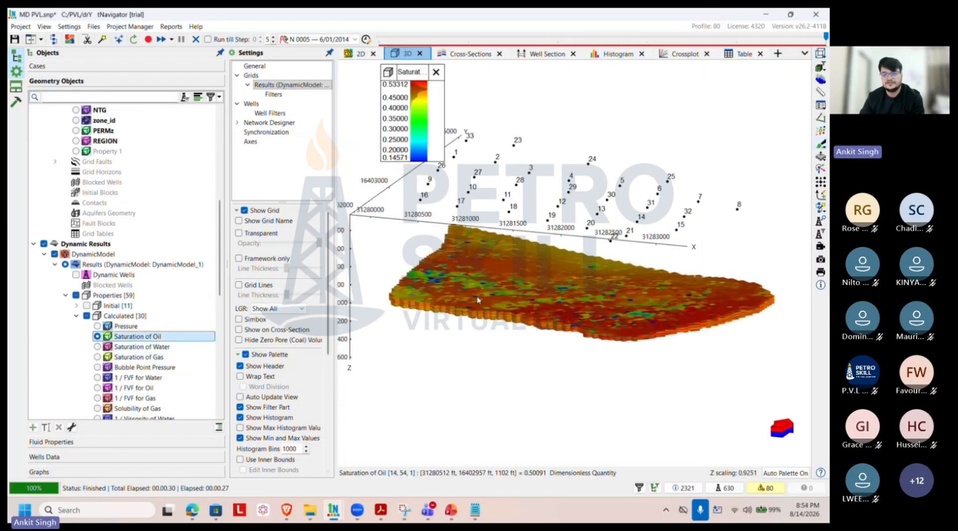
Step: Hide the coordinate axes in the 3D view by setting the axes mode to None
{"action": "left_click", "coordinate": [254, 66]}
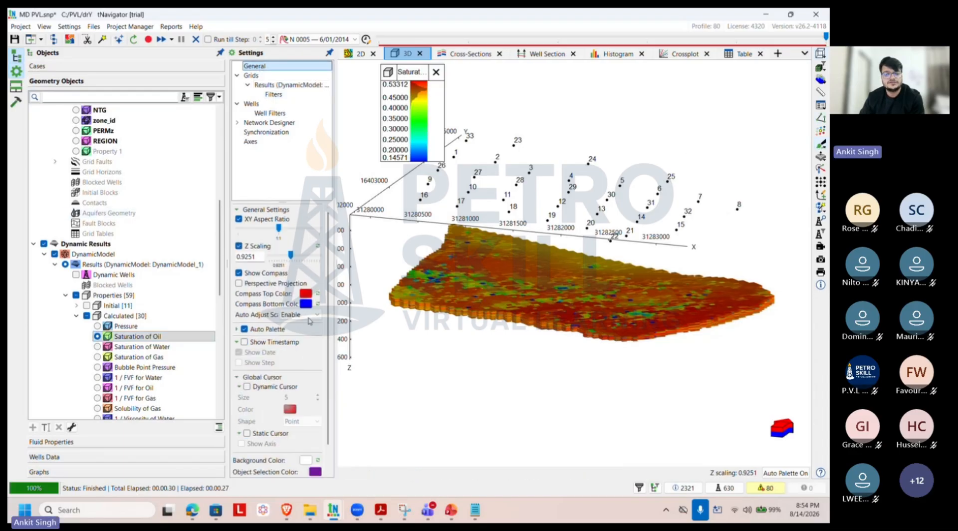
{"action": "scroll", "coordinate": [492, 295], "scroll_direction": "up", "scroll_amount": 4}
{"action": "scroll", "coordinate": [490, 294], "scroll_direction": "down", "scroll_amount": 5}
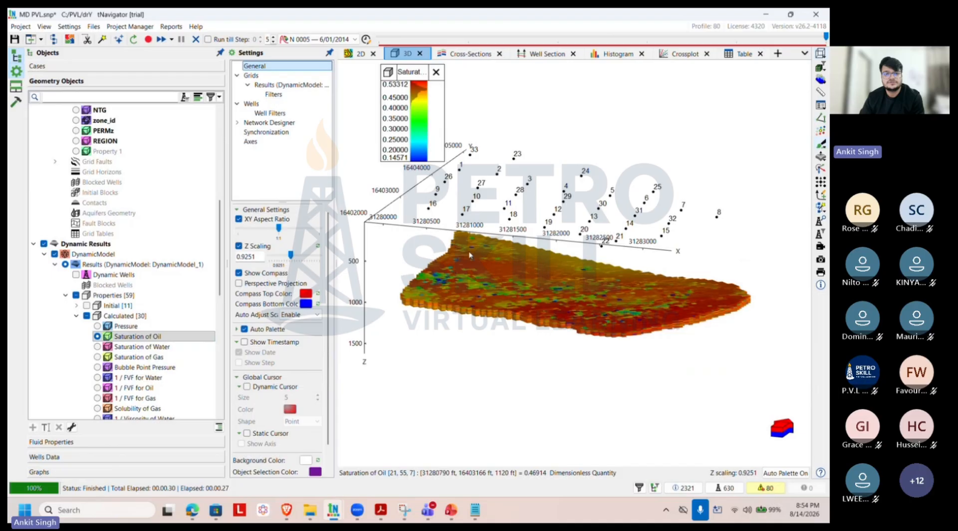
{"action": "left_click", "coordinate": [254, 142]}
{"action": "left_click", "coordinate": [238, 242]}
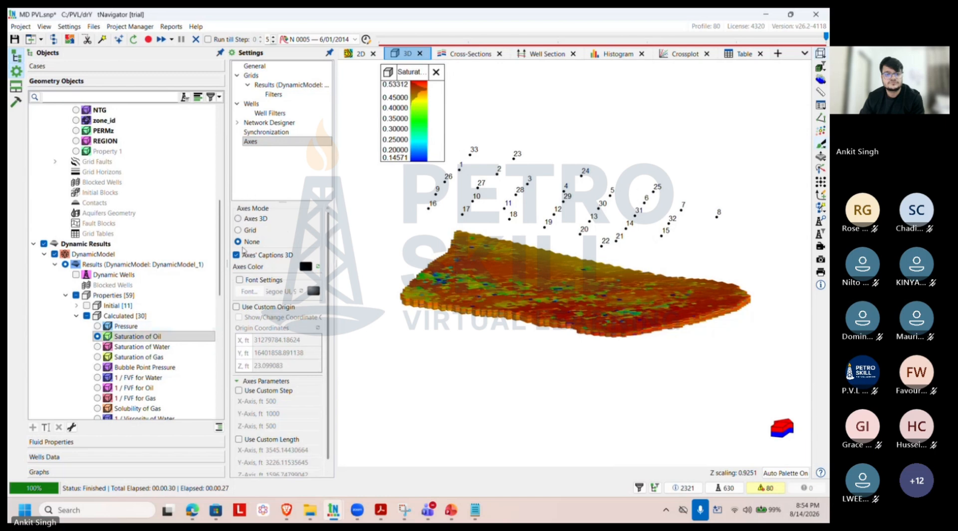
Step: Turn on grid lines for the 3D grid, inspect the model from above and restore the default view
{"action": "left_click", "coordinate": [251, 75]}
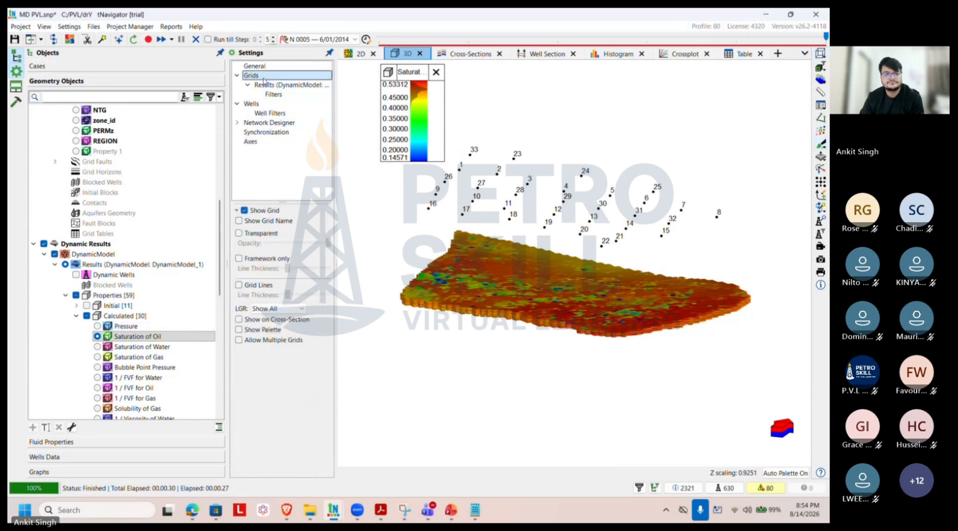
{"action": "left_click", "coordinate": [239, 285]}
{"action": "left_click_drag", "start_coordinate": [589, 290], "coordinate": [591, 339]}
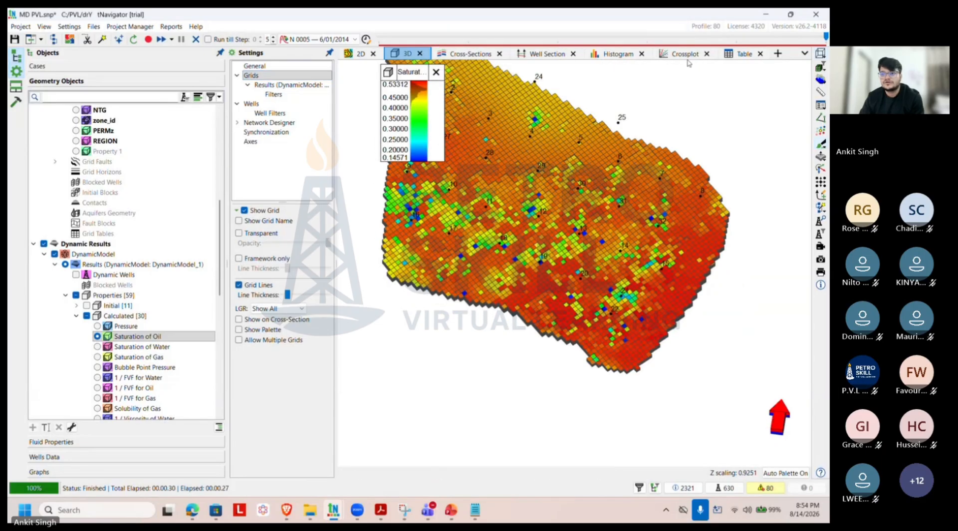
{"action": "left_click", "coordinate": [820, 53]}
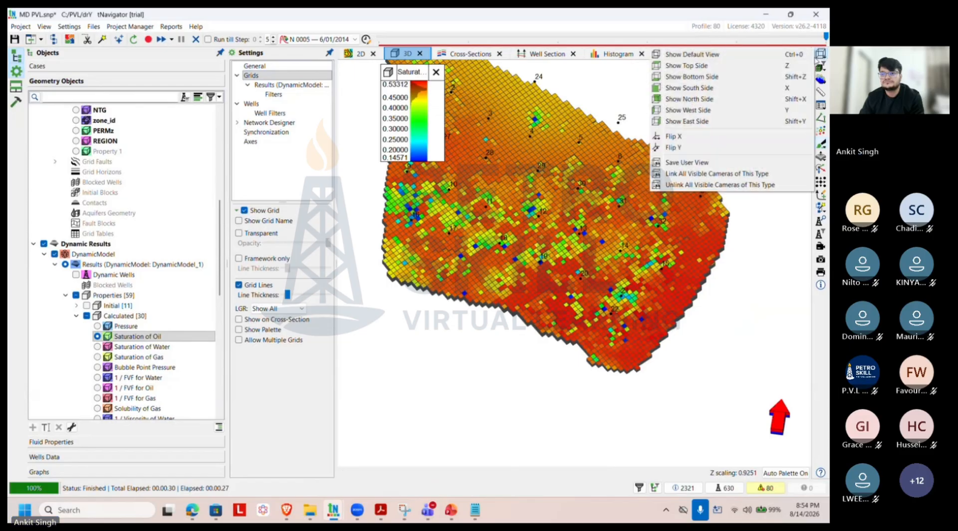
{"action": "left_click", "coordinate": [774, 56]}
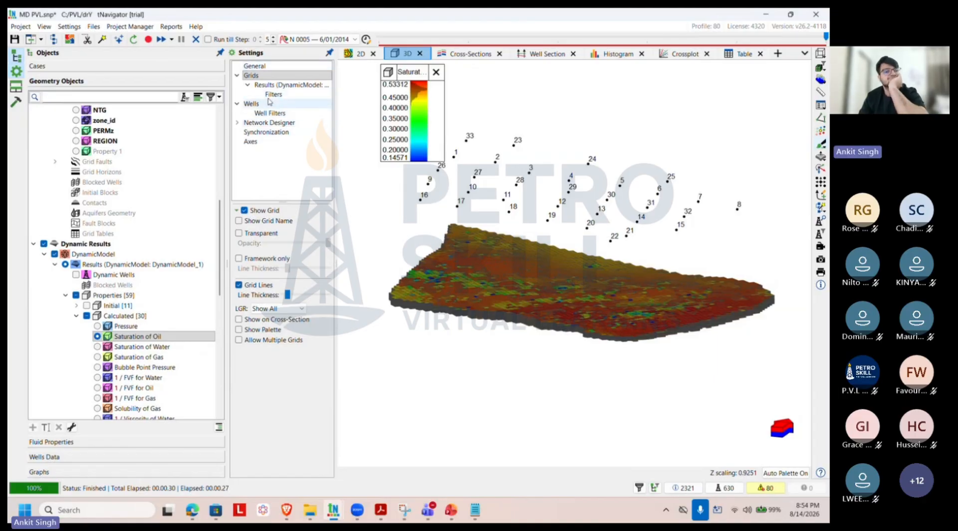
Step: Change the 3D view's automatic scale adjustment to the option with wells and back to Enable to rescale the model
{"action": "left_click", "coordinate": [263, 67]}
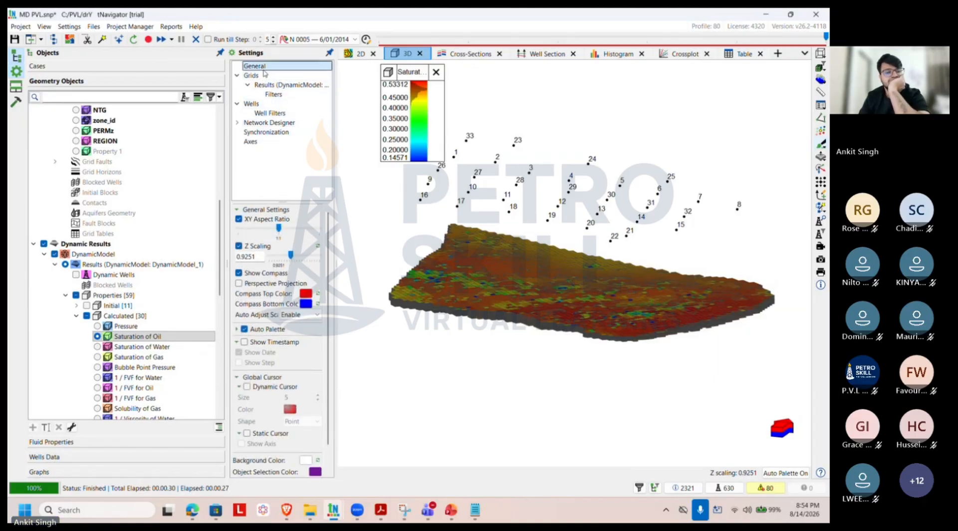
{"action": "left_click", "coordinate": [299, 314]}
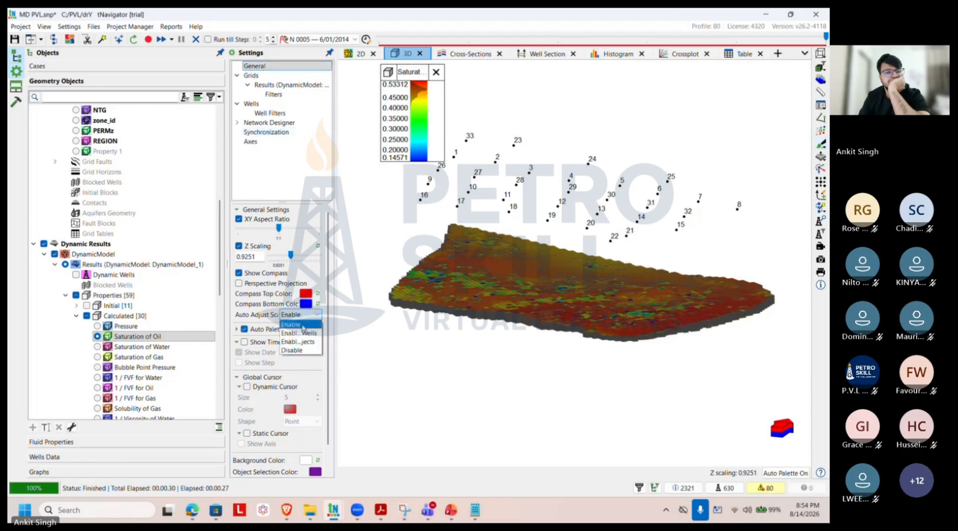
{"action": "left_click", "coordinate": [301, 332]}
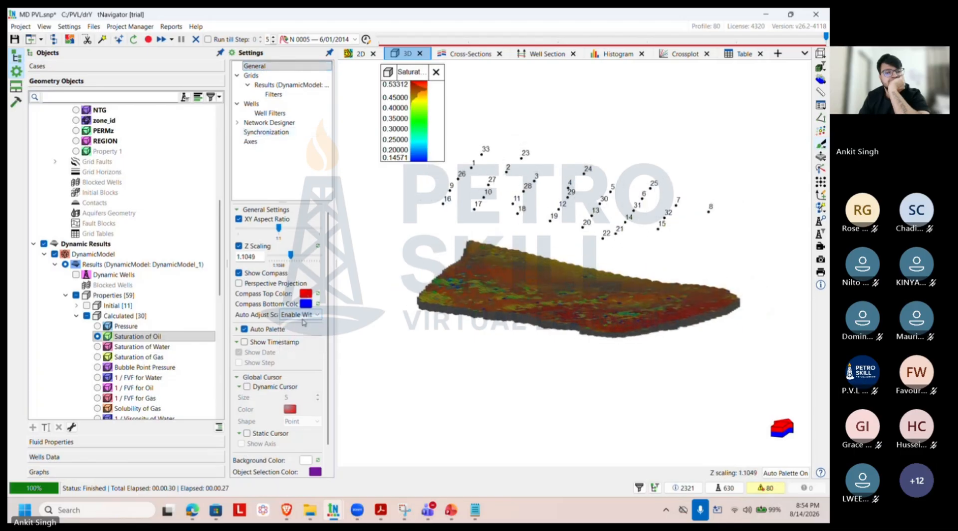
{"action": "left_click", "coordinate": [303, 316]}
{"action": "left_click", "coordinate": [304, 325]}
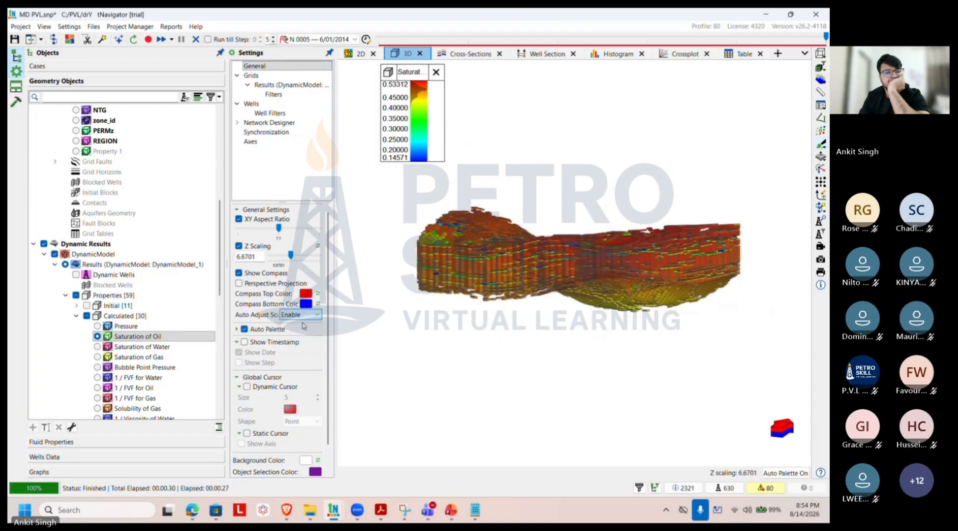
{"action": "left_click_drag", "start_coordinate": [494, 225], "coordinate": [507, 276]}
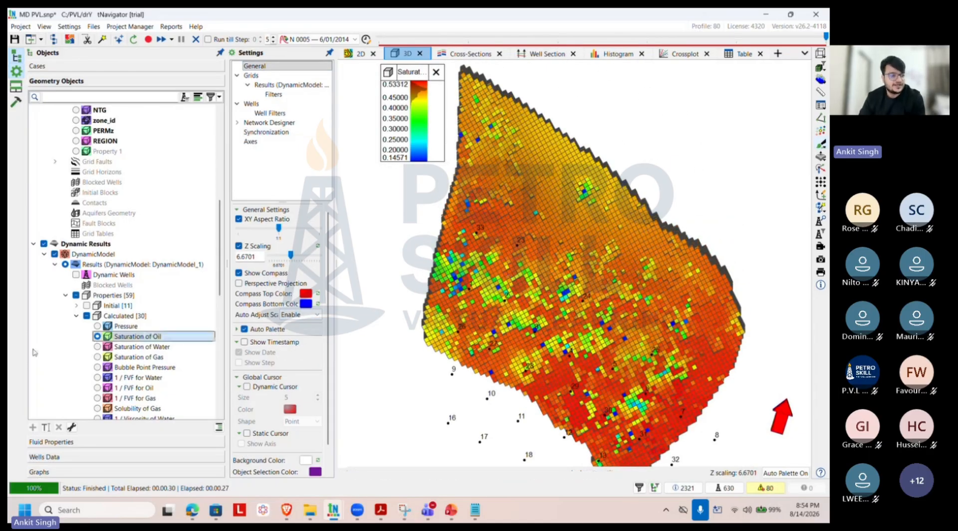
Step: Display the calculated Pressure property on the 3D grid at time step N 0000 — 1/01/2014
{"action": "left_click", "coordinate": [97, 326]}
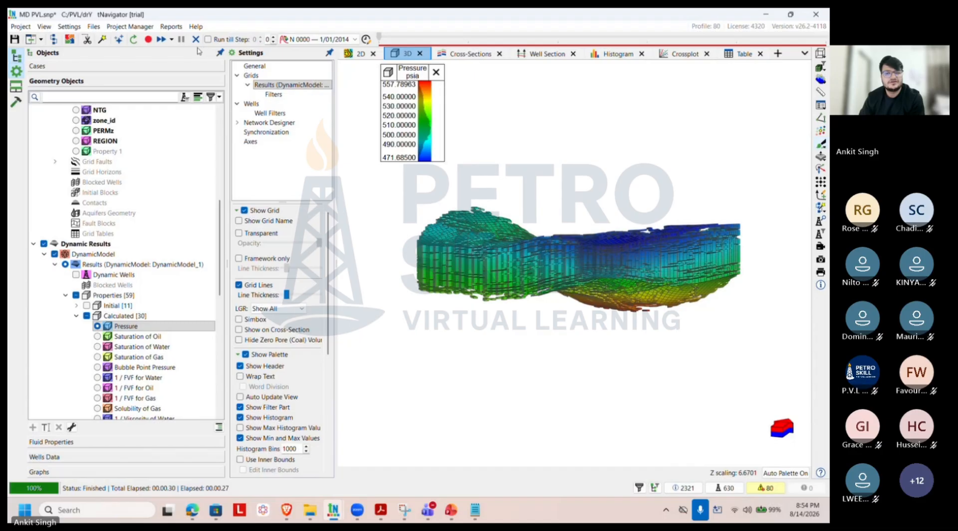
{"action": "left_click_drag", "start_coordinate": [560, 272], "coordinate": [558, 304]}
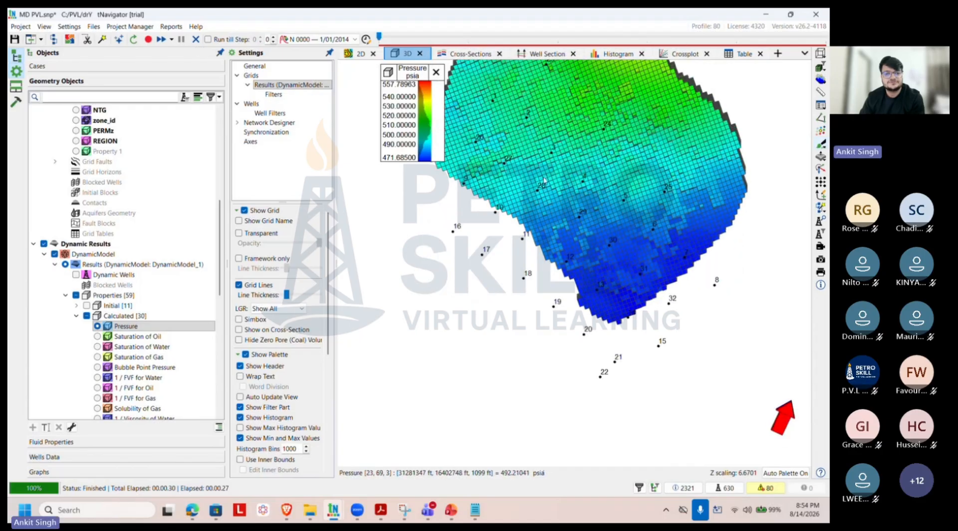
{"action": "left_click_drag", "start_coordinate": [544, 181], "coordinate": [601, 301]}
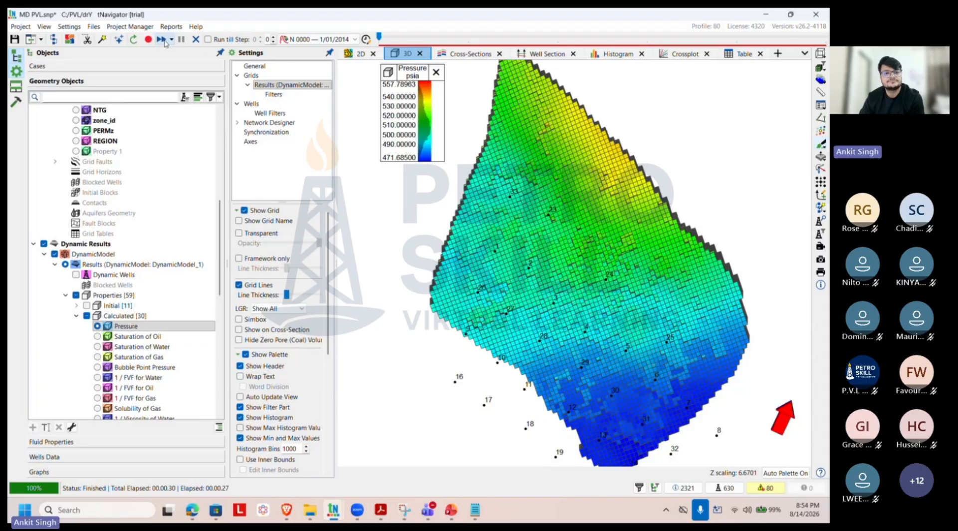
Step: Open the playback player, move it clear of the 3D view and play the pressure distribution through all time steps
{"action": "left_click", "coordinate": [163, 41]}
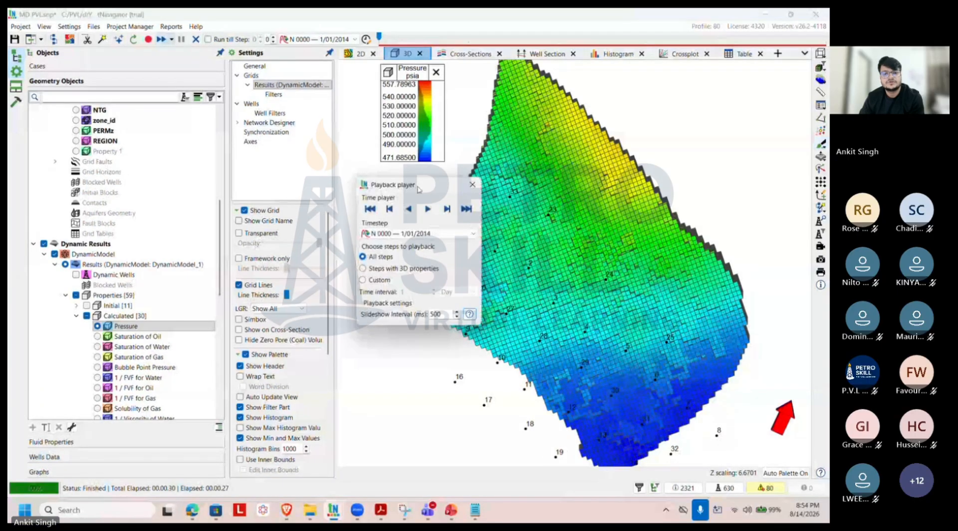
{"action": "left_click_drag", "start_coordinate": [418, 189], "coordinate": [163, 151]}
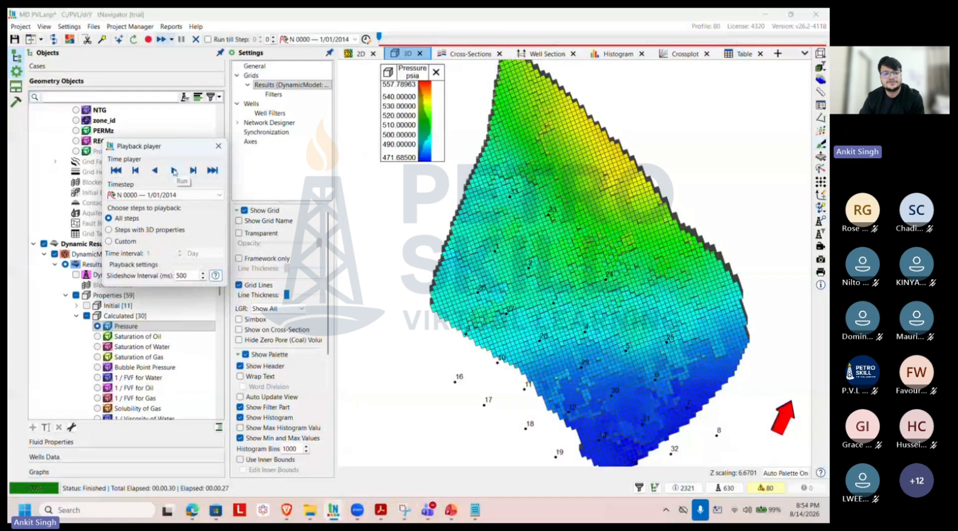
{"action": "left_click", "coordinate": [175, 172]}
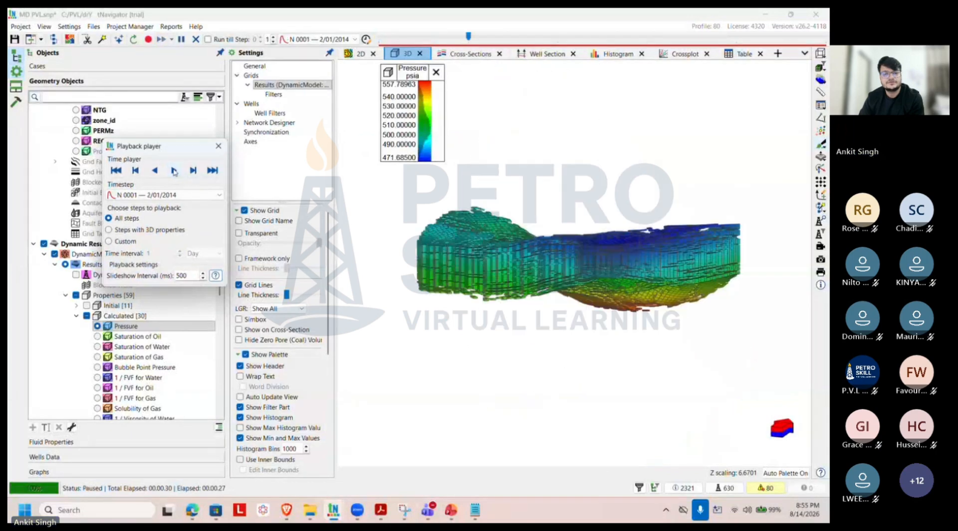
{"action": "left_click_drag", "start_coordinate": [449, 235], "coordinate": [357, 267]}
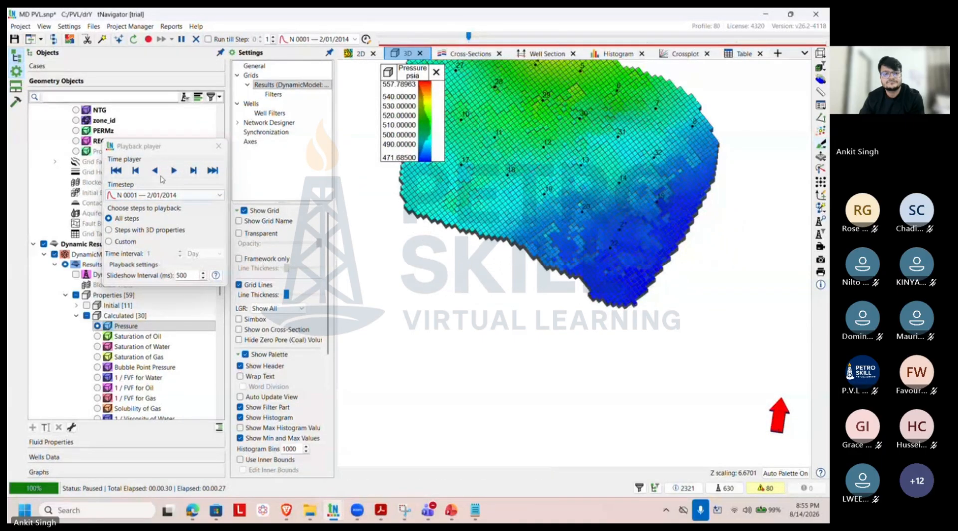
Step: Set the playback to a custom time interval of 1 Day and play the pressure distribution on the 3D grid
{"action": "left_click", "coordinate": [110, 241]}
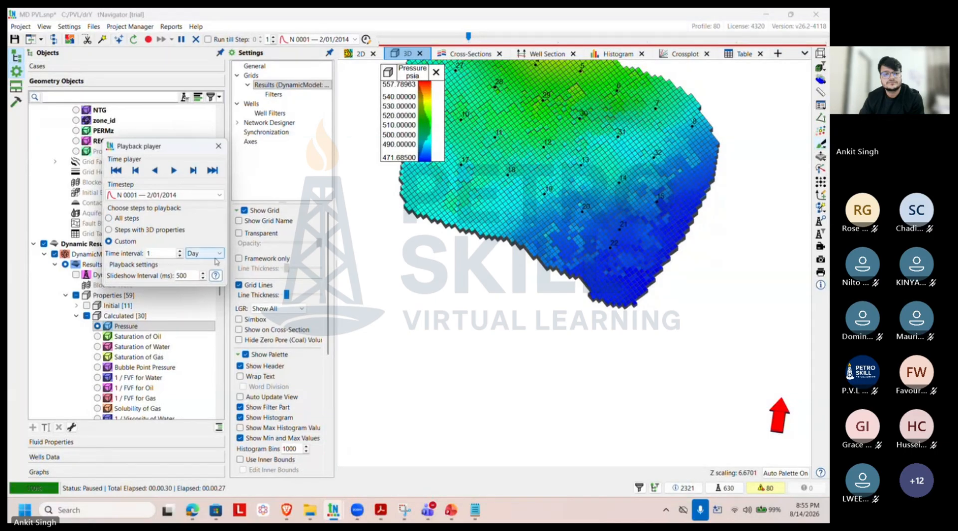
{"action": "left_click", "coordinate": [215, 255]}
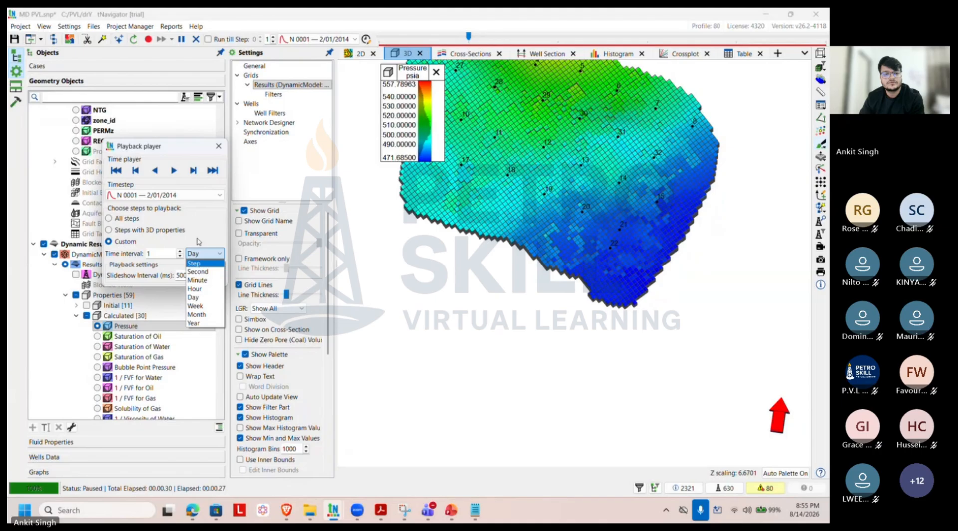
{"action": "left_click", "coordinate": [198, 242]}
{"action": "left_click", "coordinate": [174, 171]}
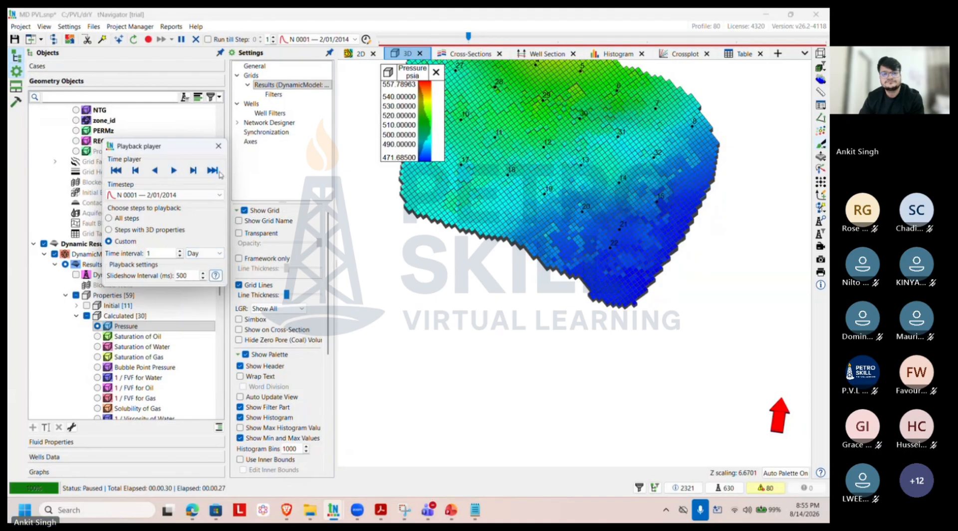
Step: Inspect the 3D pressure distribution from above at time steps N 0005 — 6/01/2014 and N 0000 — 1/01/2014
{"action": "left_click", "coordinate": [564, 278]}
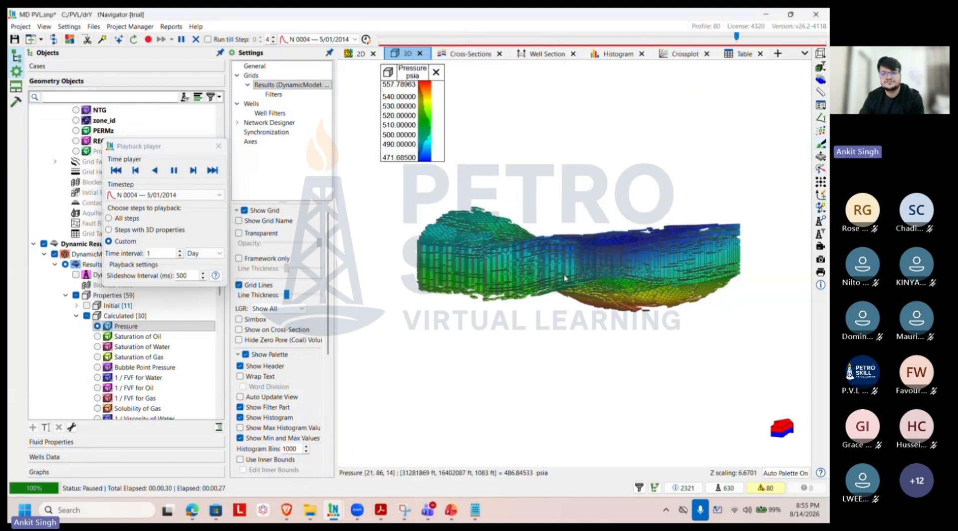
{"action": "left_click_drag", "start_coordinate": [564, 278], "coordinate": [560, 181]}
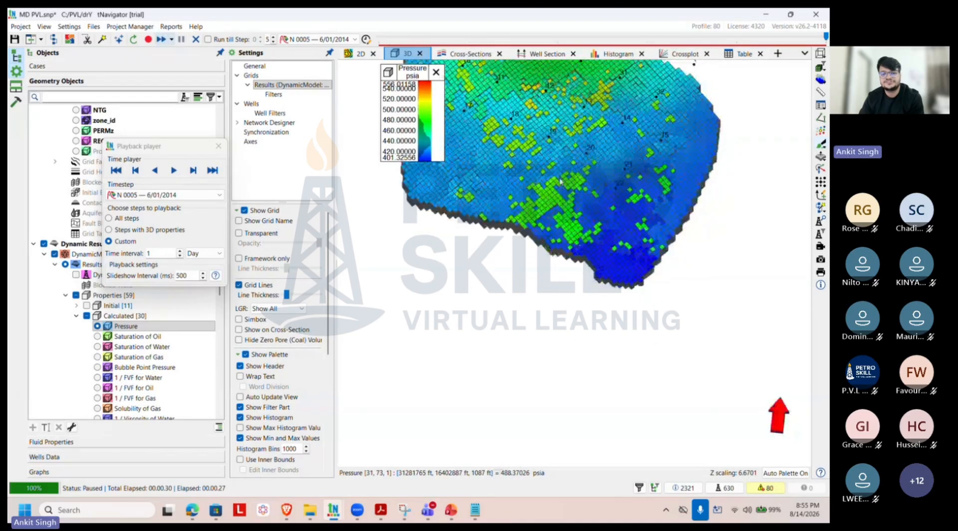
{"action": "middle_click_drag", "start_coordinate": [560, 181], "coordinate": [610, 303]}
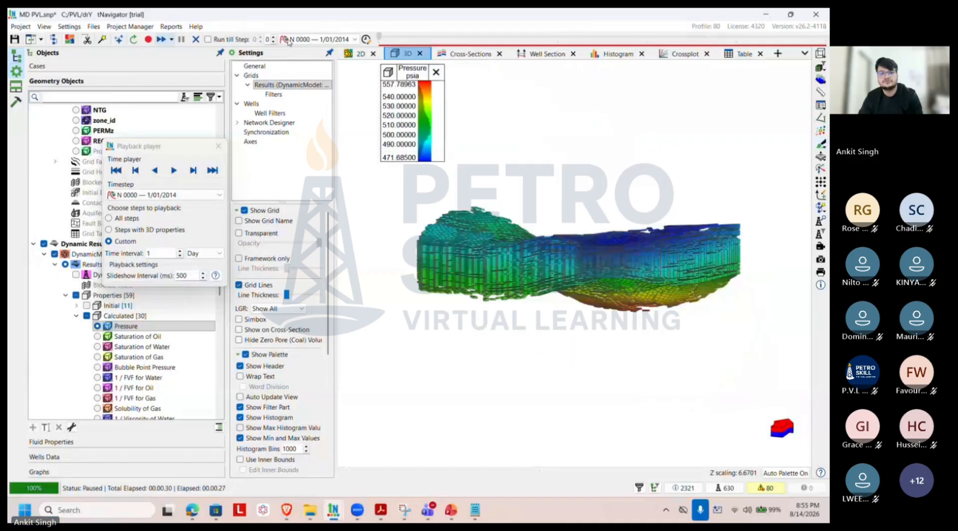
{"action": "left_click_drag", "start_coordinate": [632, 246], "coordinate": [647, 334]}
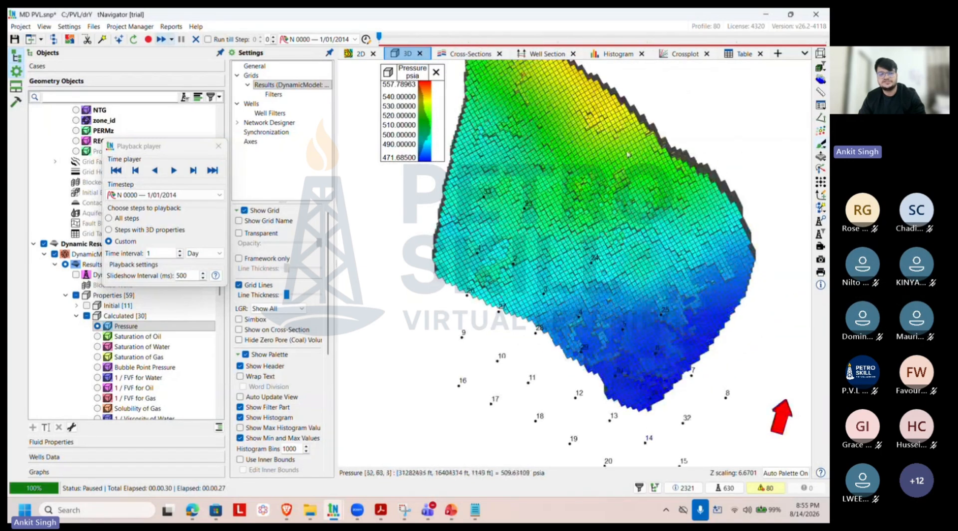
Step: Hide the wells in the 3D view and inspect the initial pressure distribution on the grid from above
{"action": "scroll", "coordinate": [125, 120], "scroll_direction": "up", "scroll_amount": 9}
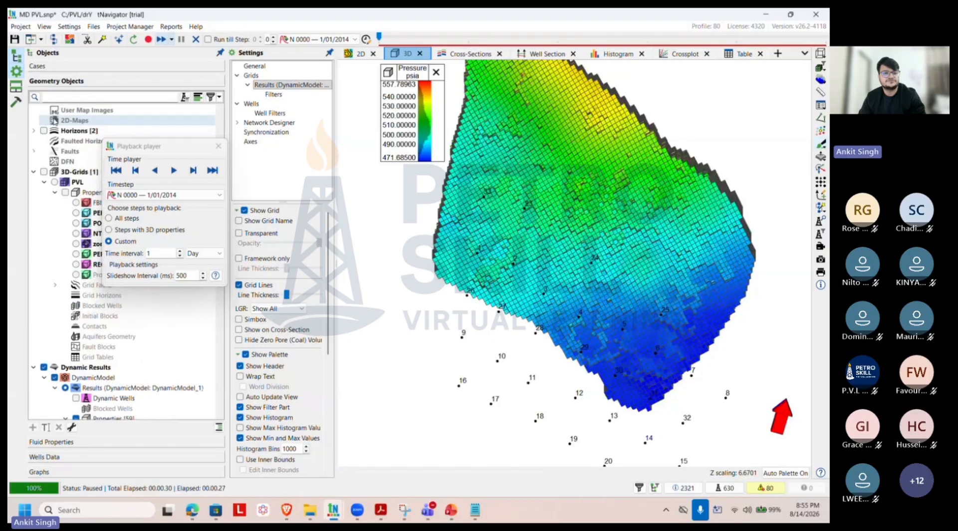
{"action": "left_click", "coordinate": [44, 121]}
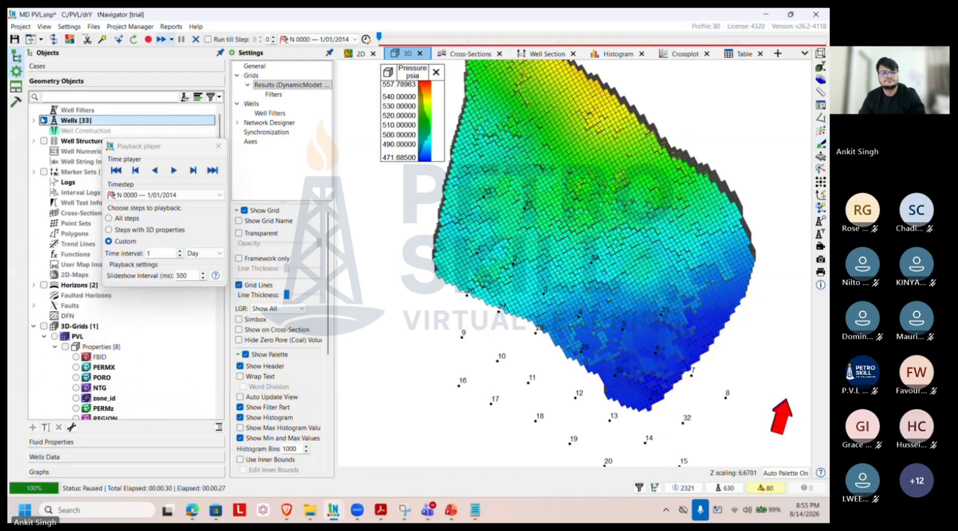
{"action": "left_click", "coordinate": [45, 120]}
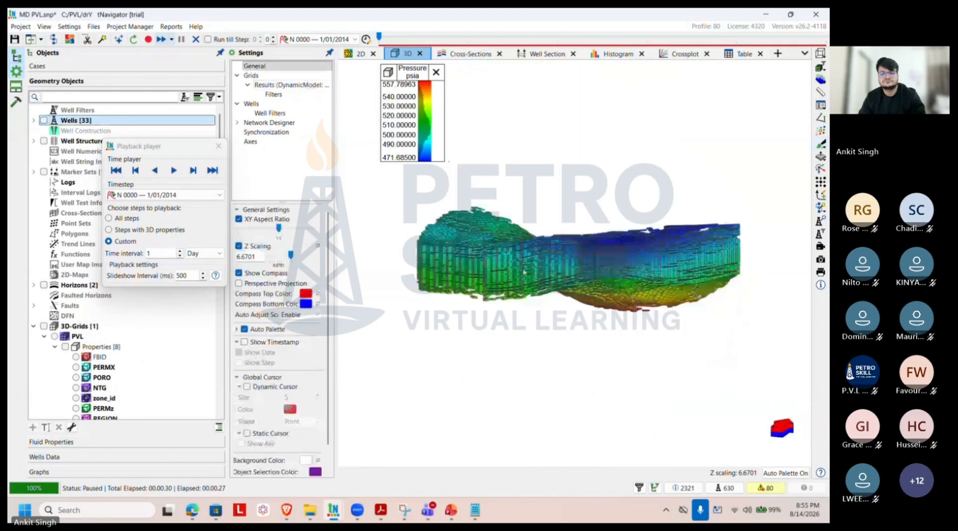
{"action": "left_click_drag", "start_coordinate": [524, 270], "coordinate": [599, 321]}
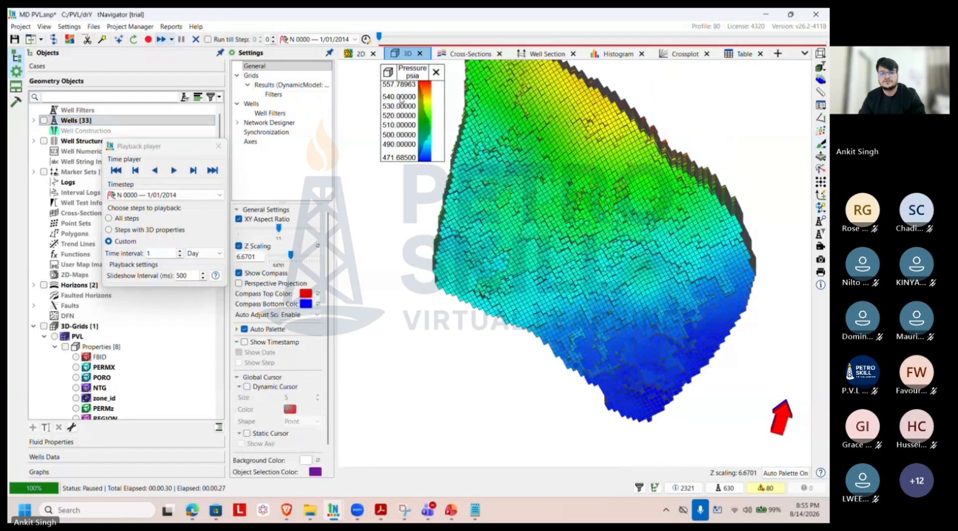
Step: Compare the 3D pressure at time steps N 0004 — 5/01/2014 and N 0005 — 6/01/2014, viewing the latter from above
{"action": "left_click", "coordinate": [379, 39]}
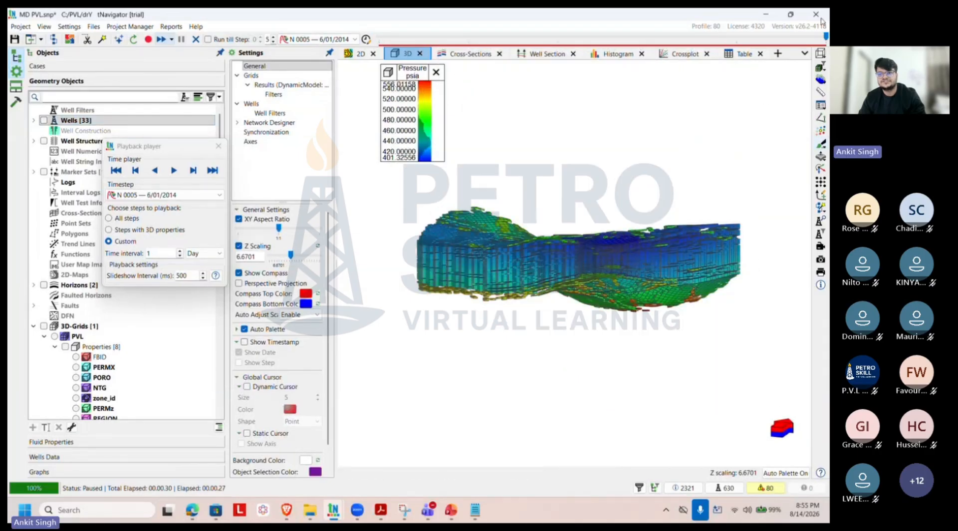
{"action": "left_click_drag", "start_coordinate": [825, 37], "coordinate": [745, 51]}
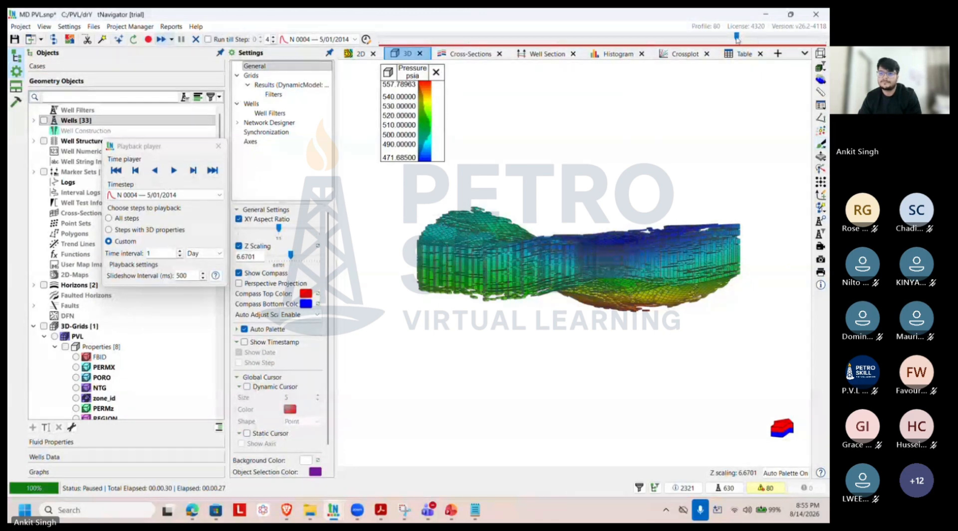
{"action": "left_click_drag", "start_coordinate": [736, 39], "coordinate": [825, 36]}
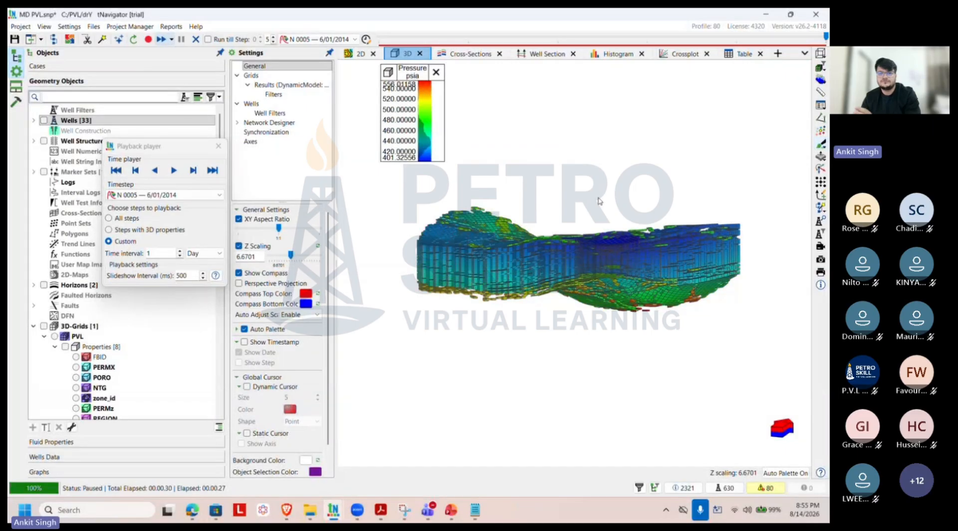
{"action": "left_click_drag", "start_coordinate": [594, 221], "coordinate": [564, 279]}
Step: Move the playback player clear of the property list, choose steps with 3D properties and display the calculated Pressure on the 2D map
{"action": "scroll", "coordinate": [94, 372], "scroll_direction": "down", "scroll_amount": 10}
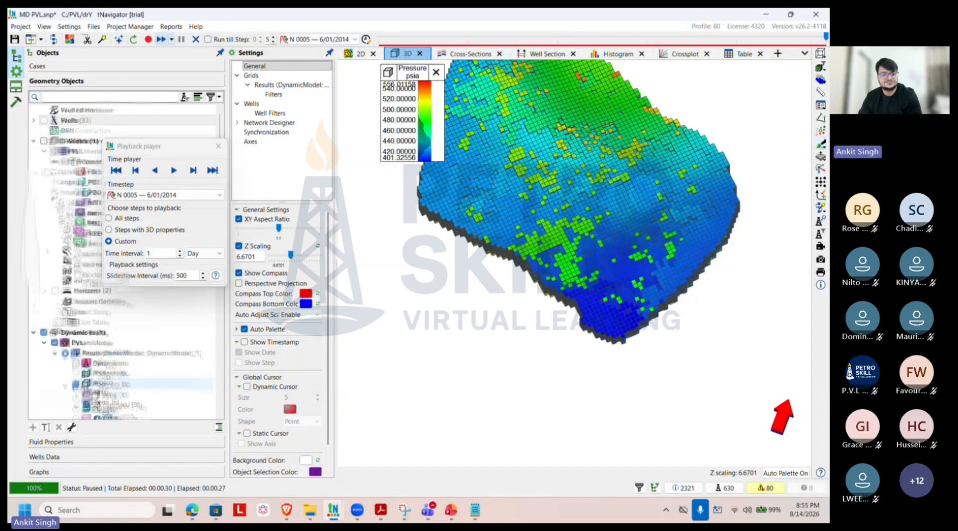
{"action": "scroll", "coordinate": [95, 370], "scroll_direction": "up", "scroll_amount": 3}
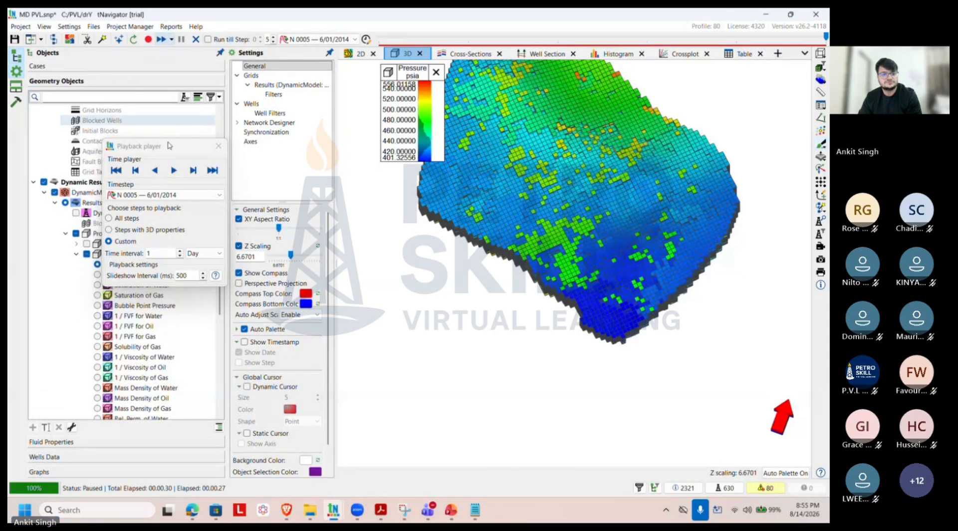
{"action": "left_click_drag", "start_coordinate": [169, 145], "coordinate": [154, 78]}
{"action": "left_click", "coordinate": [94, 163]}
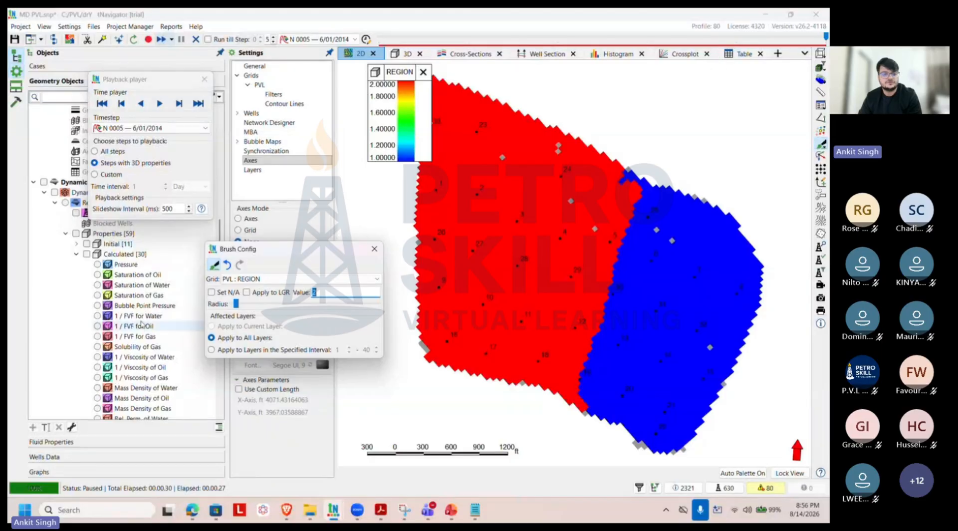
{"action": "left_click", "coordinate": [99, 265]}
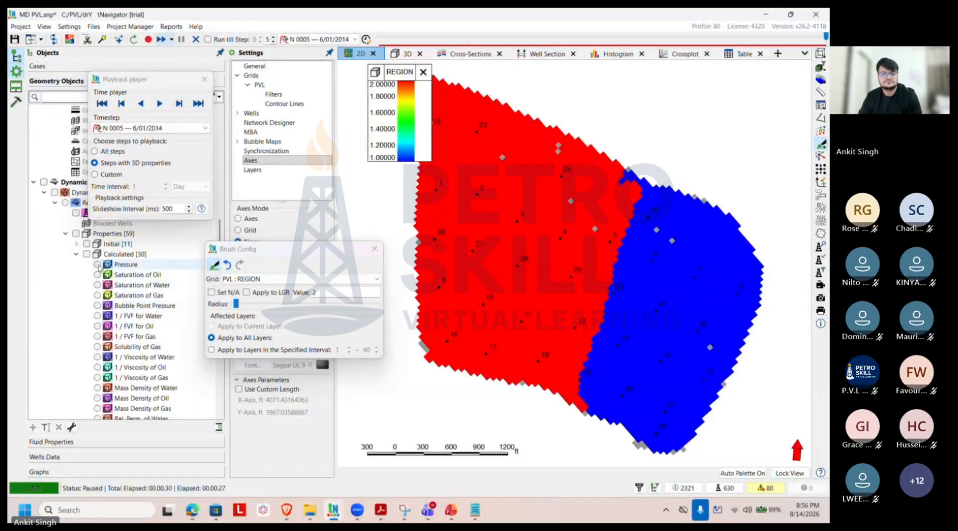
{"action": "left_click", "coordinate": [97, 265]}
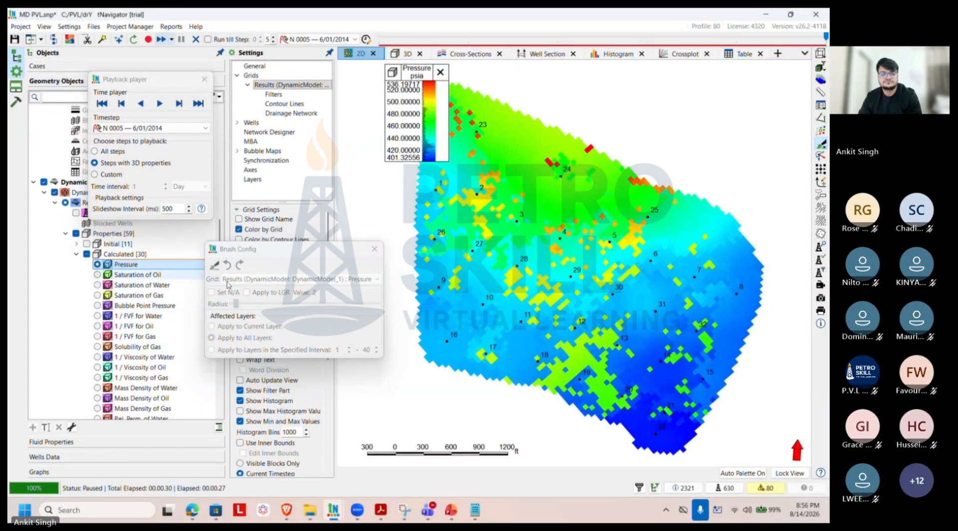
Step: View the 2D pressure map at time steps N 0000, N 0002, N 0003 and finally N 0005 — 6/01/2014
{"action": "left_click", "coordinate": [152, 128]}
{"action": "left_click", "coordinate": [151, 157]}
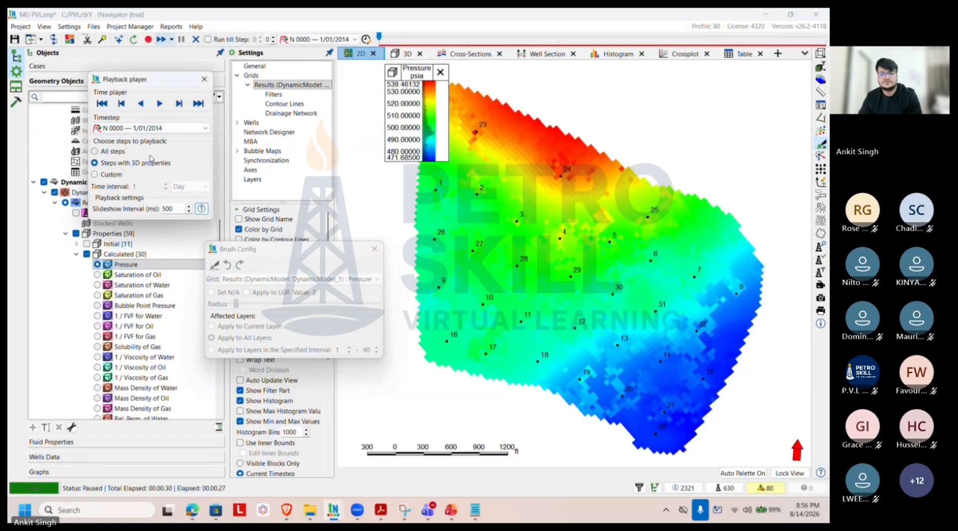
{"action": "left_click", "coordinate": [165, 131]}
{"action": "left_click", "coordinate": [162, 179]}
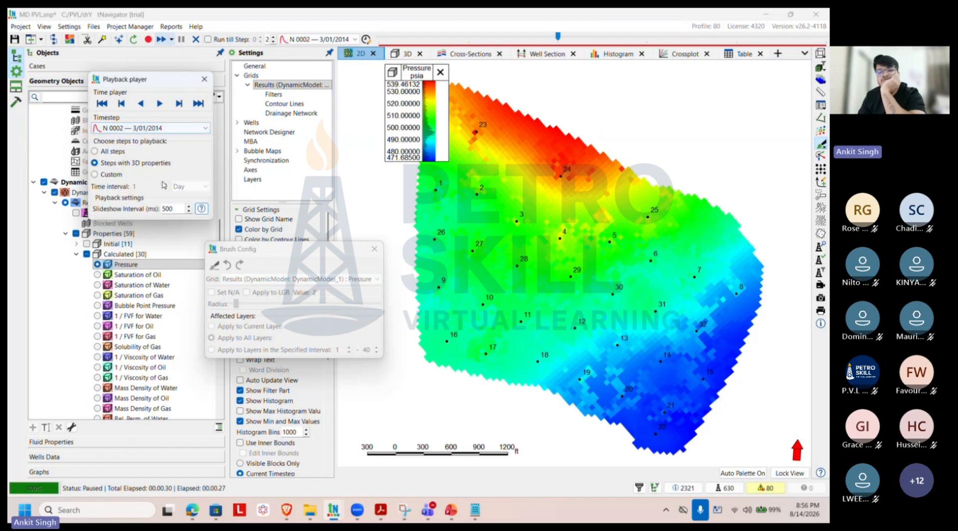
{"action": "left_click", "coordinate": [164, 130]}
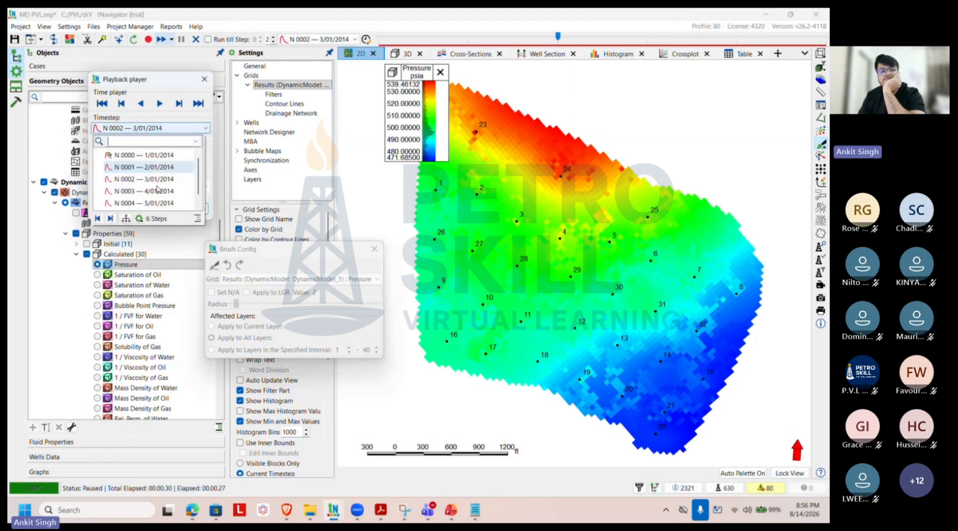
{"action": "left_click", "coordinate": [158, 191]}
{"action": "left_click", "coordinate": [164, 129]}
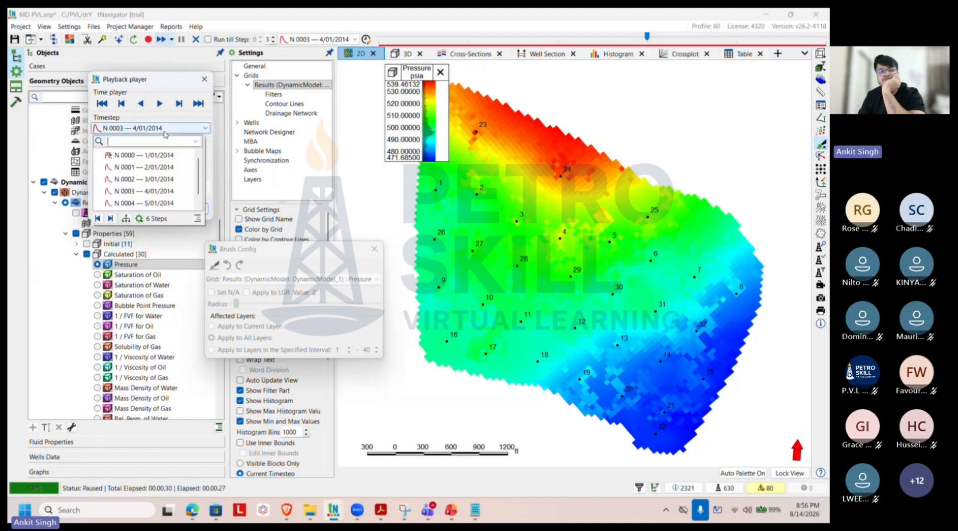
{"action": "left_click", "coordinate": [163, 203]}
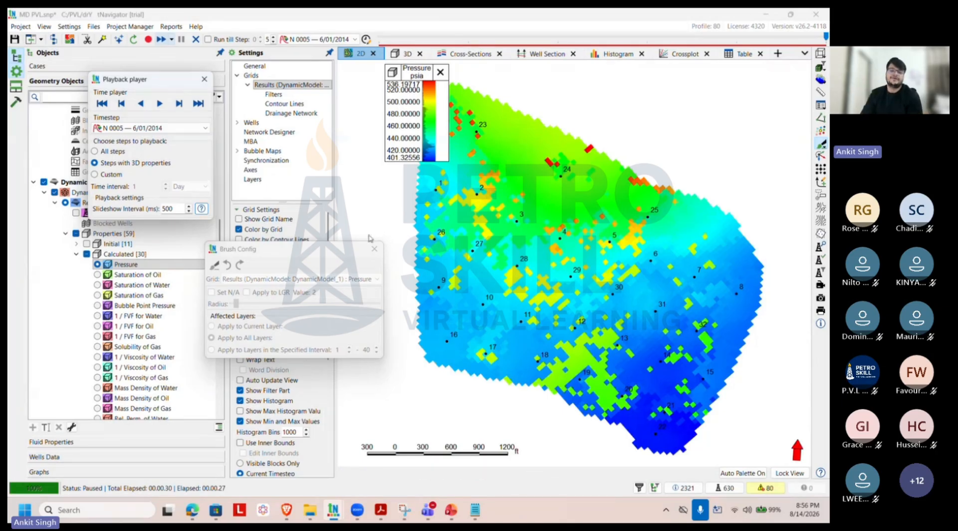
Step: Display Saturation of Oil on the 2D map, compare time steps N 0001 and N 0005, and close the playback player
{"action": "left_click", "coordinate": [115, 264]}
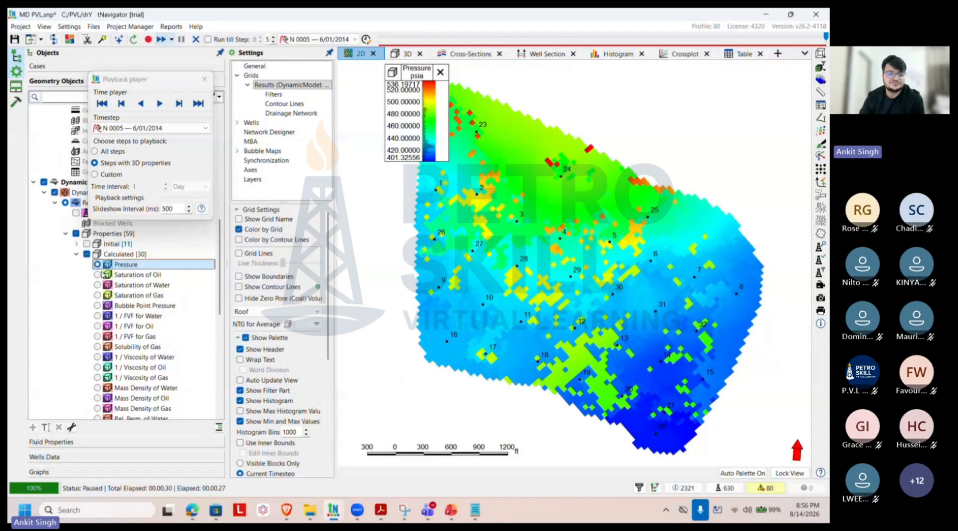
{"action": "left_click", "coordinate": [103, 275]}
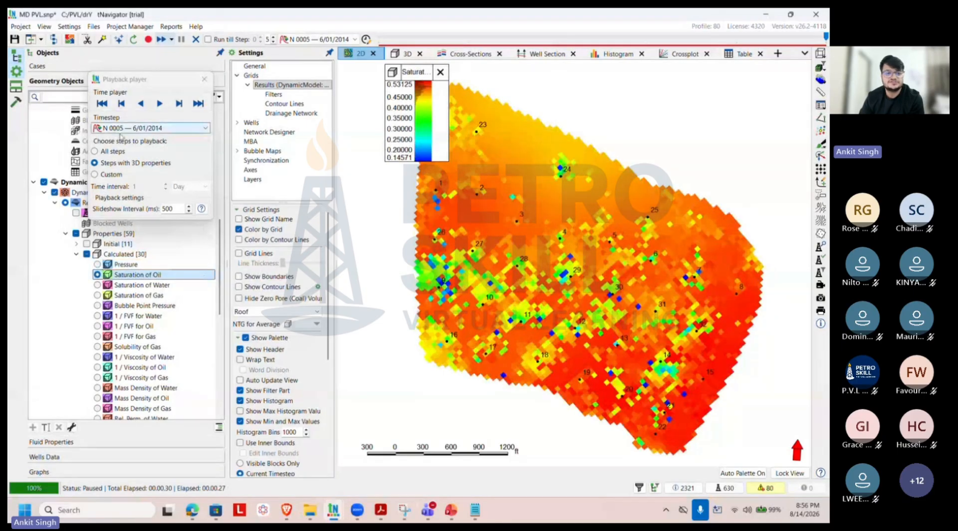
{"action": "left_click", "coordinate": [121, 132]}
{"action": "left_click", "coordinate": [145, 155]}
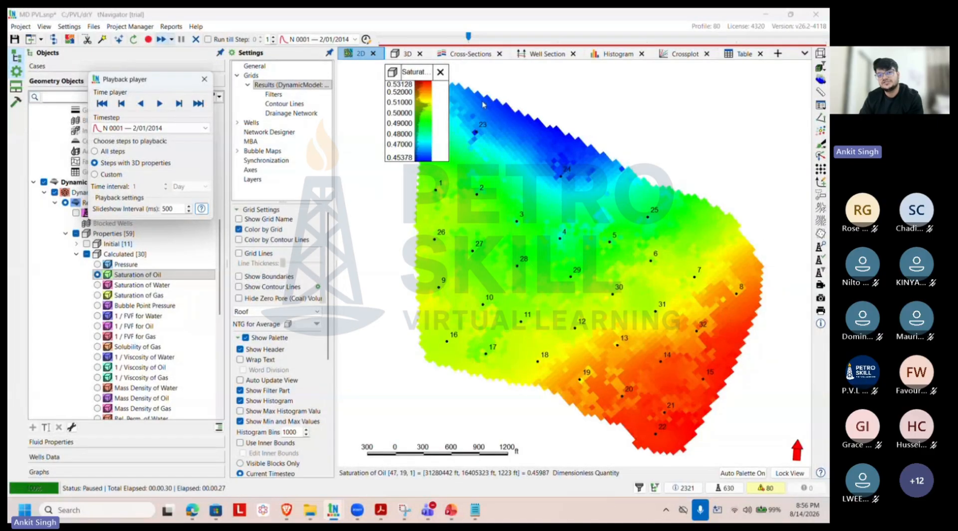
{"action": "left_click", "coordinate": [148, 129]}
{"action": "left_click", "coordinate": [144, 203]}
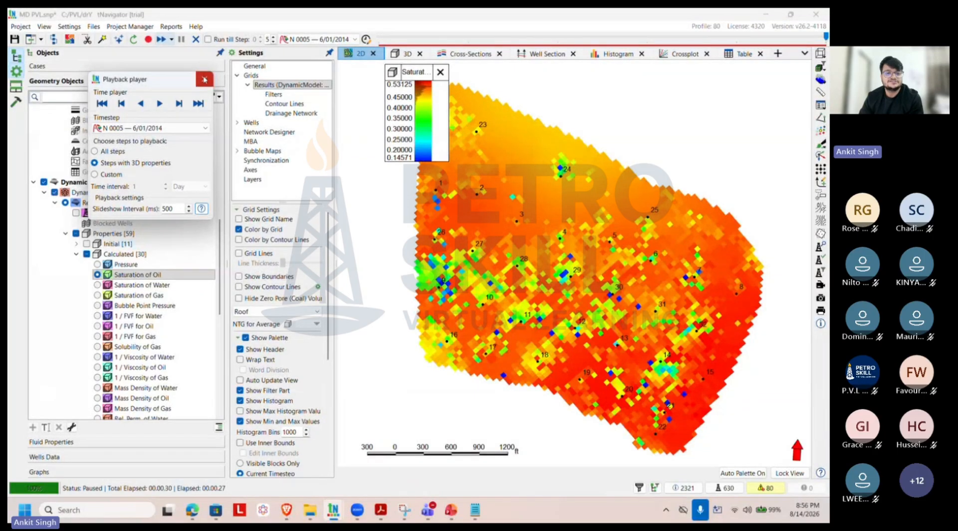
{"action": "left_click", "coordinate": [204, 80]}
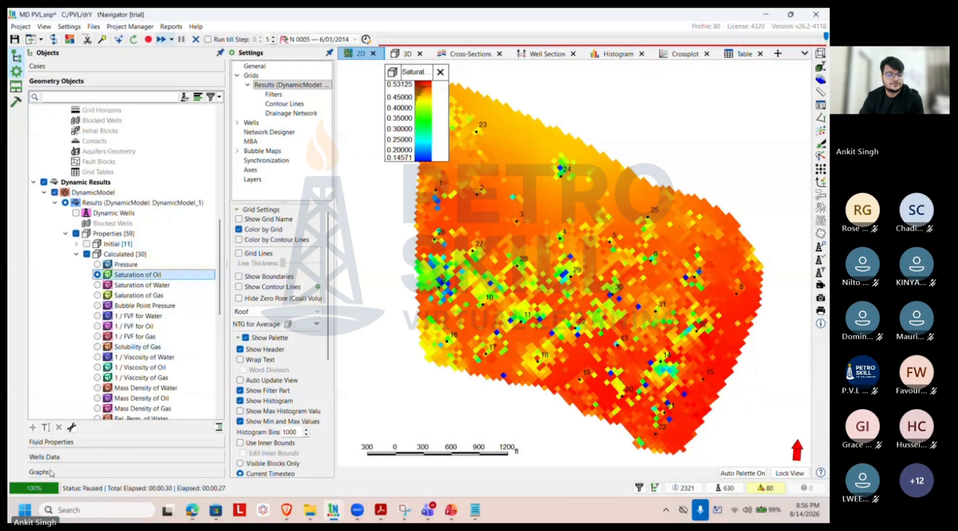
Step: Open the model's graphs, plot the FIPNUM results and remove Oil Rate and Water Rate from the plotted parameters
{"action": "left_click", "coordinate": [40, 472]}
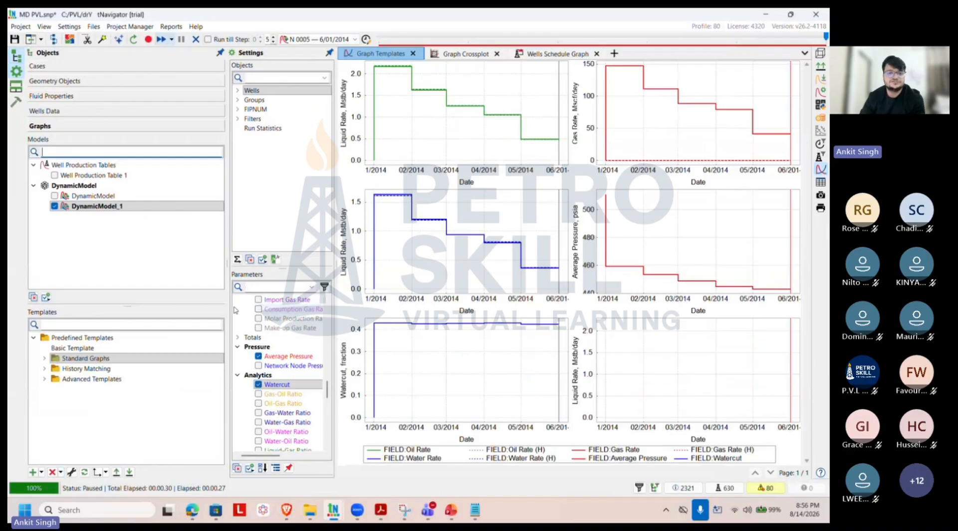
{"action": "left_click", "coordinate": [252, 91]}
{"action": "left_click", "coordinate": [256, 109]}
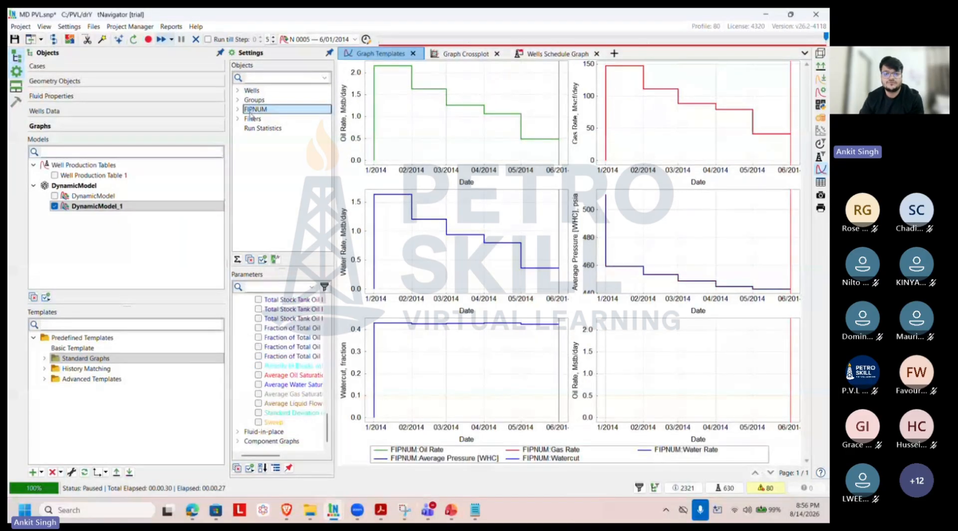
{"action": "scroll", "coordinate": [278, 364], "scroll_direction": "up", "scroll_amount": 10}
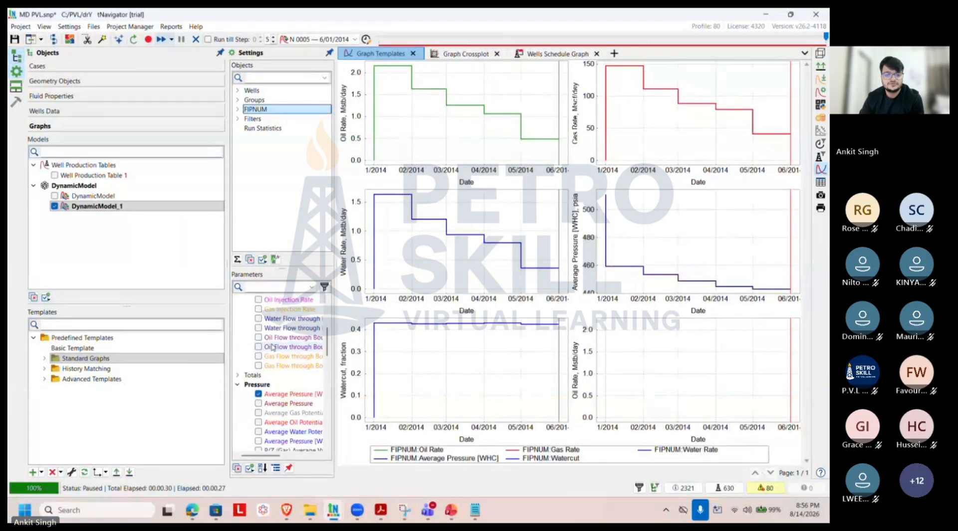
{"action": "scroll", "coordinate": [259, 371], "scroll_direction": "up", "scroll_amount": 3}
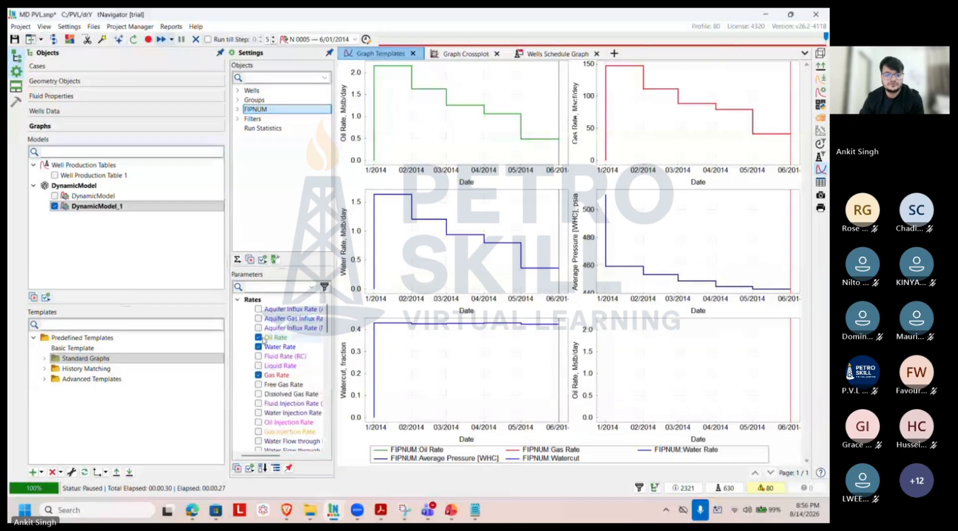
{"action": "left_click", "coordinate": [258, 337]}
{"action": "left_click", "coordinate": [258, 347]}
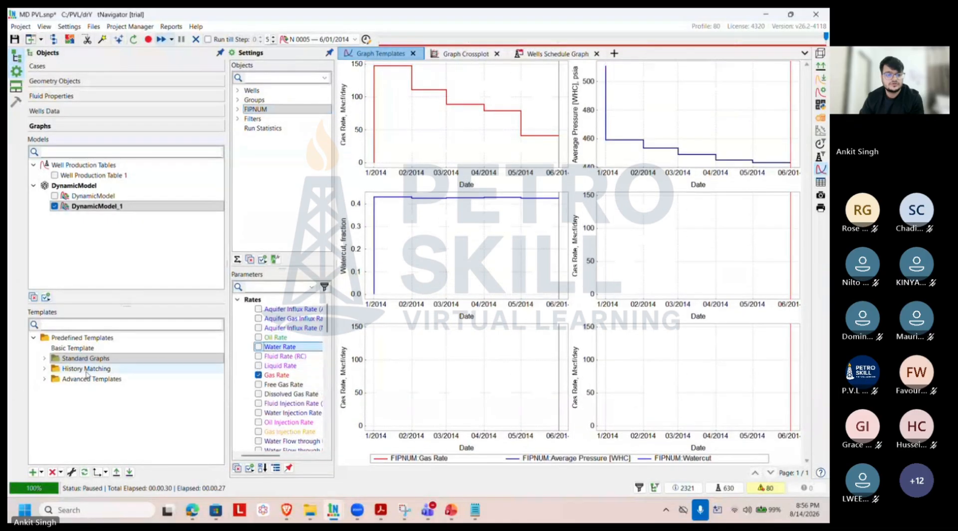
Step: Display the FIPNUM results with the History Matching template and switch to the Totals template of the standard graphs
{"action": "double_click", "coordinate": [53, 365]}
{"action": "left_click", "coordinate": [46, 358]}
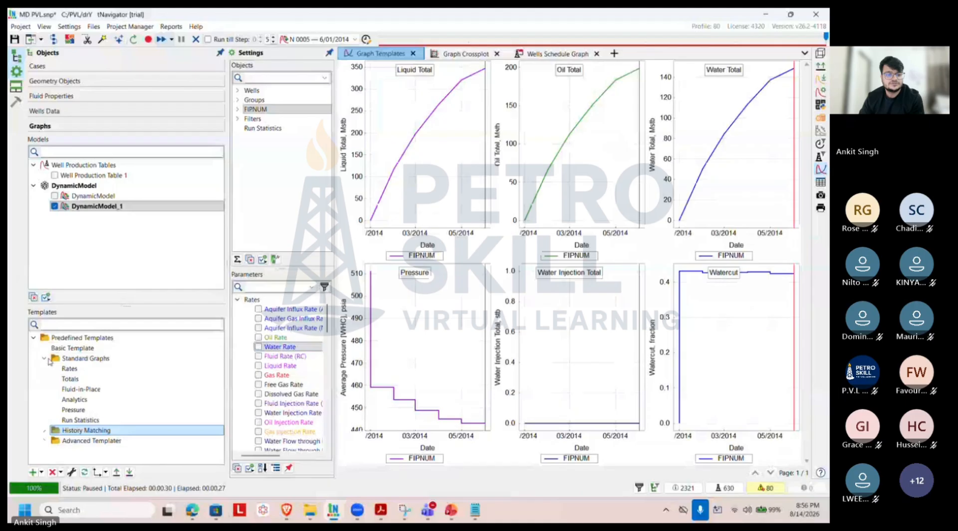
{"action": "double_click", "coordinate": [70, 379]}
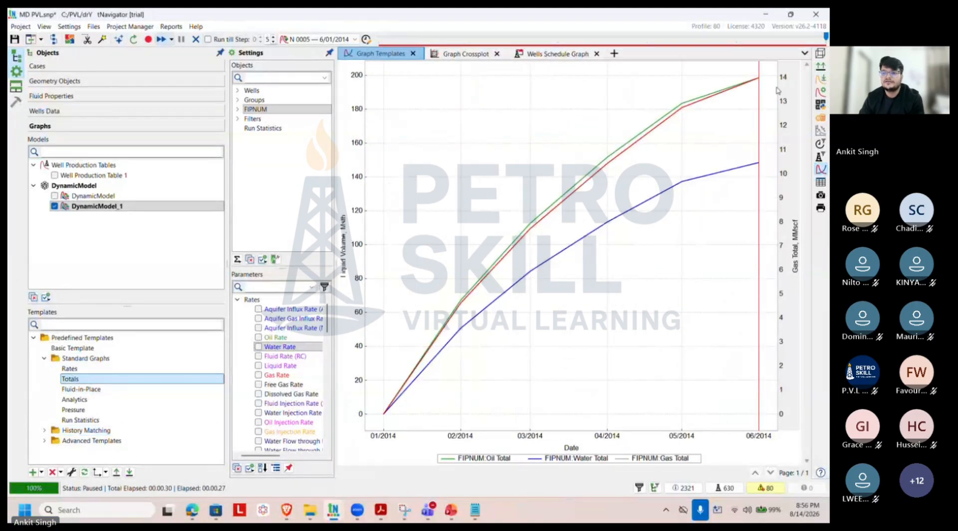
Step: Remove Water Total and Gas Total from the plotted Totals parameters, keeping Oil Total, and read the oil curve near its end
{"action": "scroll", "coordinate": [279, 389], "scroll_direction": "down", "scroll_amount": 12}
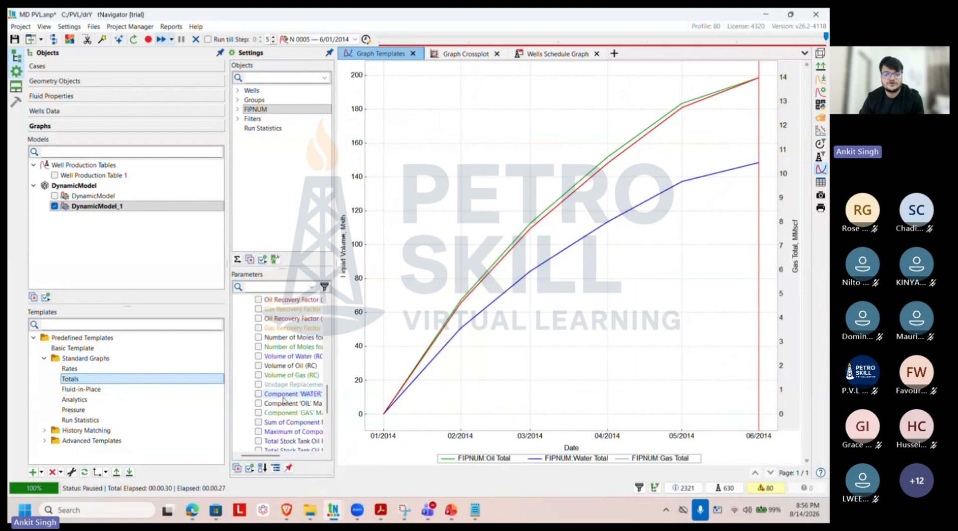
{"action": "left_click", "coordinate": [238, 431]}
{"action": "scroll", "coordinate": [250, 434], "scroll_direction": "down", "scroll_amount": 5}
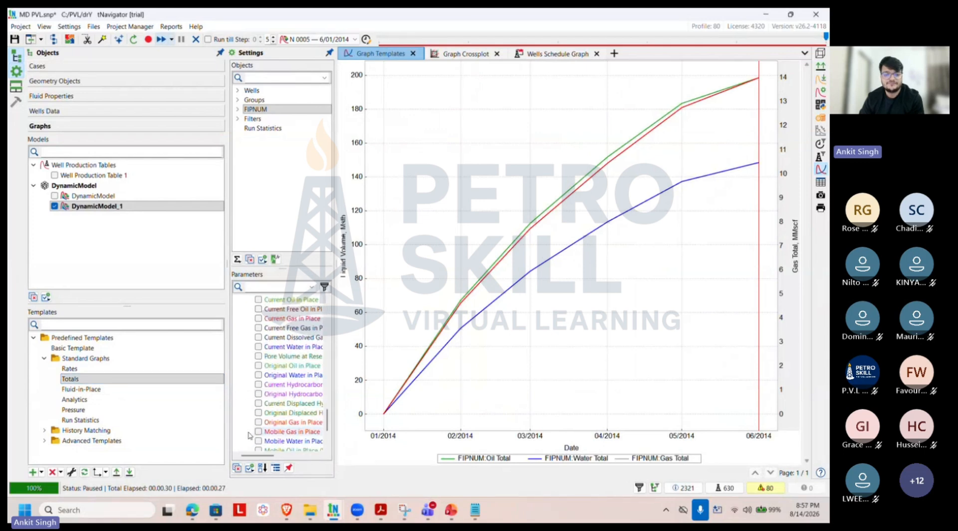
{"action": "scroll", "coordinate": [249, 434], "scroll_direction": "up", "scroll_amount": 15}
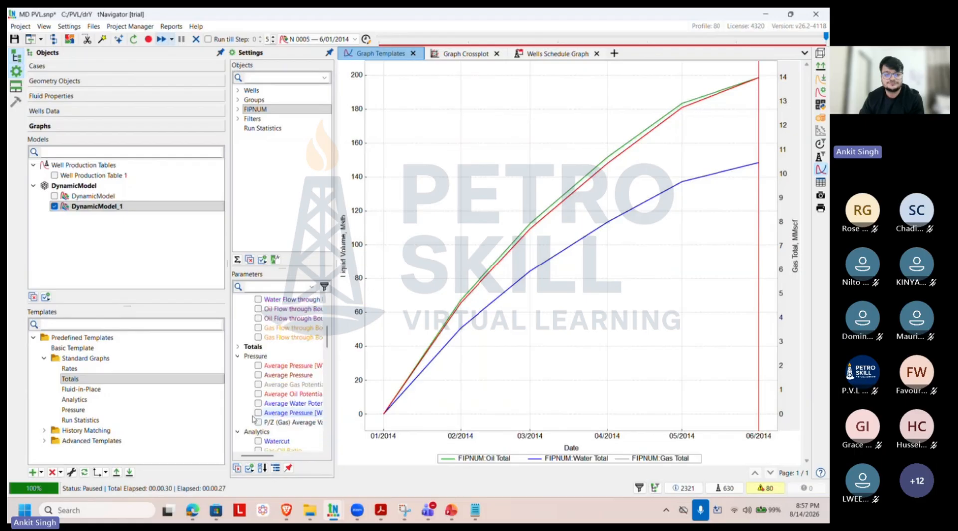
{"action": "scroll", "coordinate": [252, 415], "scroll_direction": "down", "scroll_amount": 4}
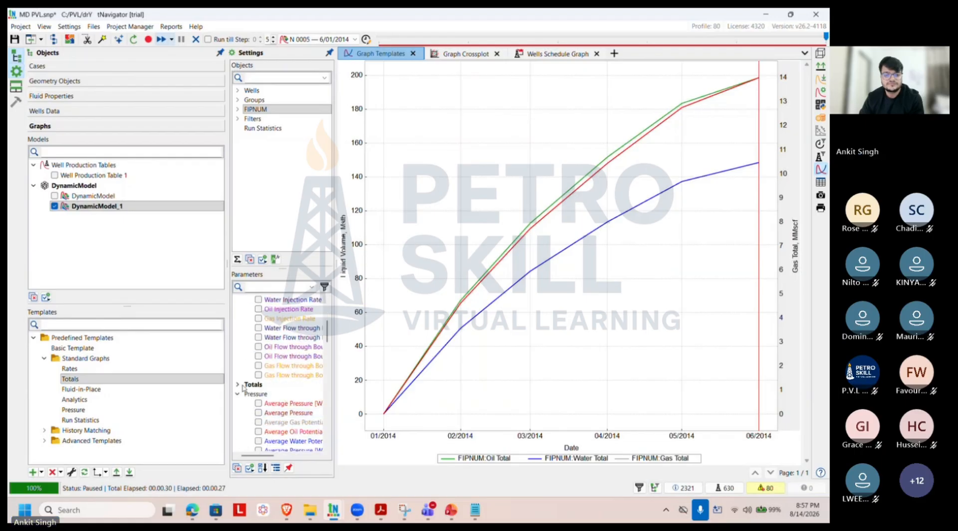
{"action": "left_click", "coordinate": [242, 385]}
{"action": "double_click", "coordinate": [258, 403]}
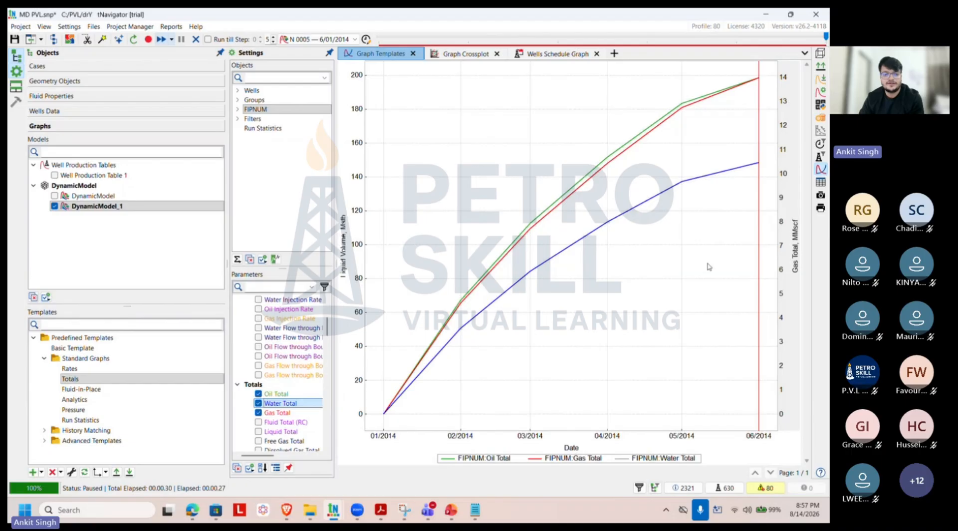
{"action": "left_click", "coordinate": [259, 403]}
{"action": "left_click", "coordinate": [259, 413]}
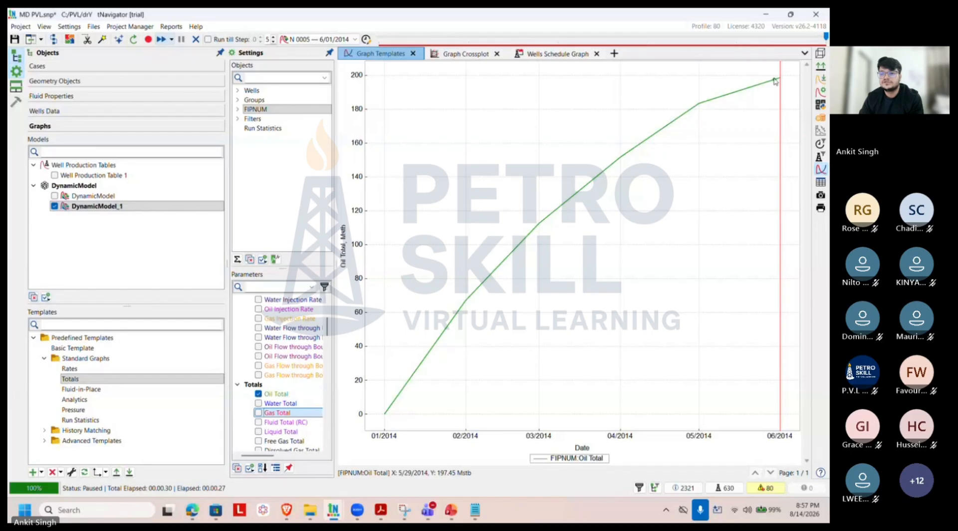
{"action": "mouse_move", "coordinate": [775, 81]}
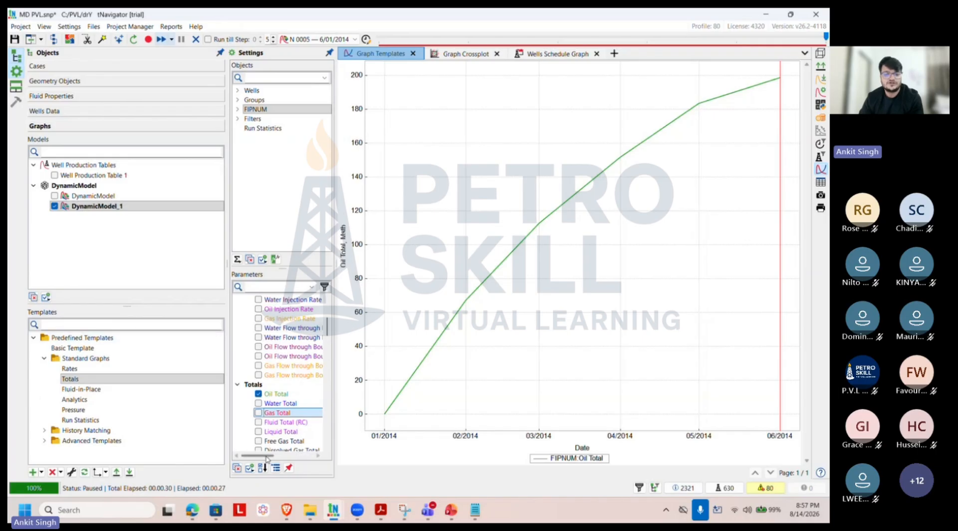
Step: Add Current Oil in Place from the Fluid-in-place parameters to the Oil Total graph
{"action": "scroll", "coordinate": [279, 350], "scroll_direction": "down", "scroll_amount": 6}
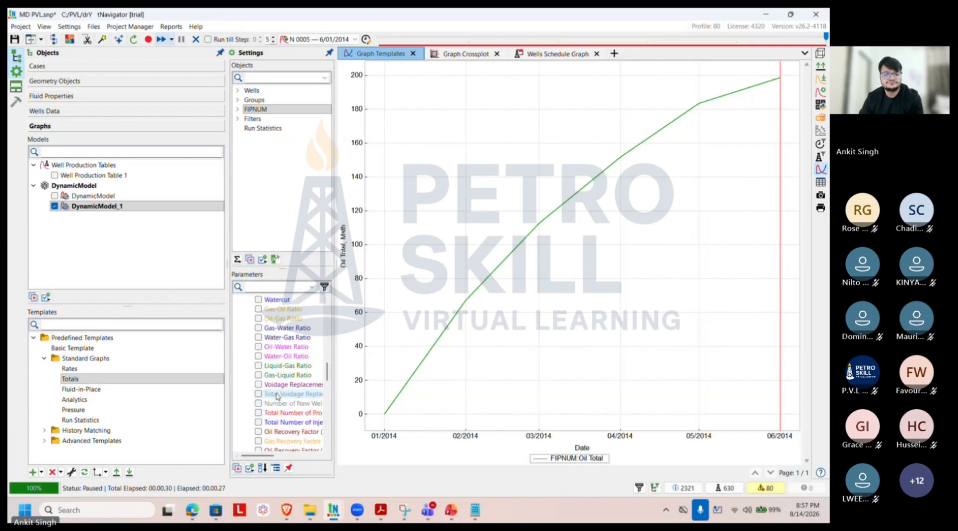
{"action": "scroll", "coordinate": [276, 396], "scroll_direction": "down", "scroll_amount": 5}
{"action": "scroll", "coordinate": [274, 391], "scroll_direction": "up", "scroll_amount": 10}
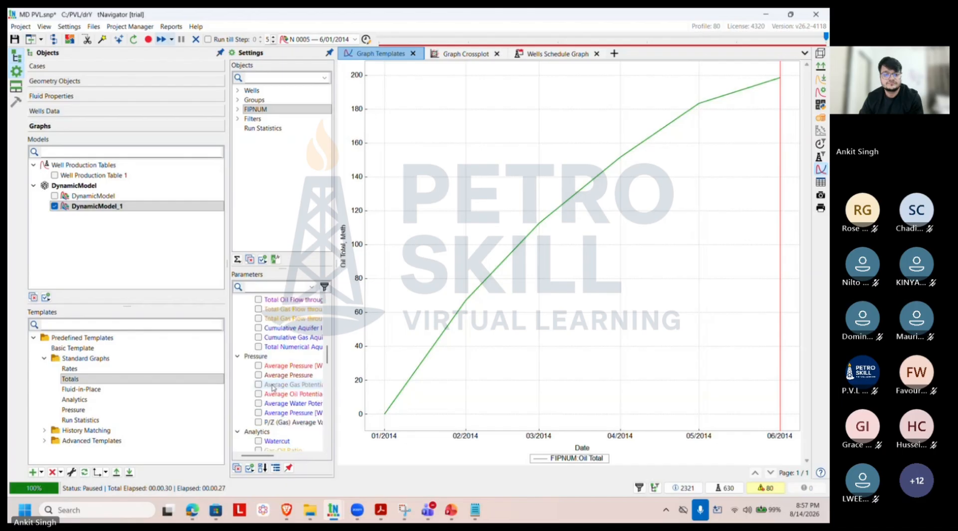
{"action": "scroll", "coordinate": [272, 386], "scroll_direction": "down", "scroll_amount": 10}
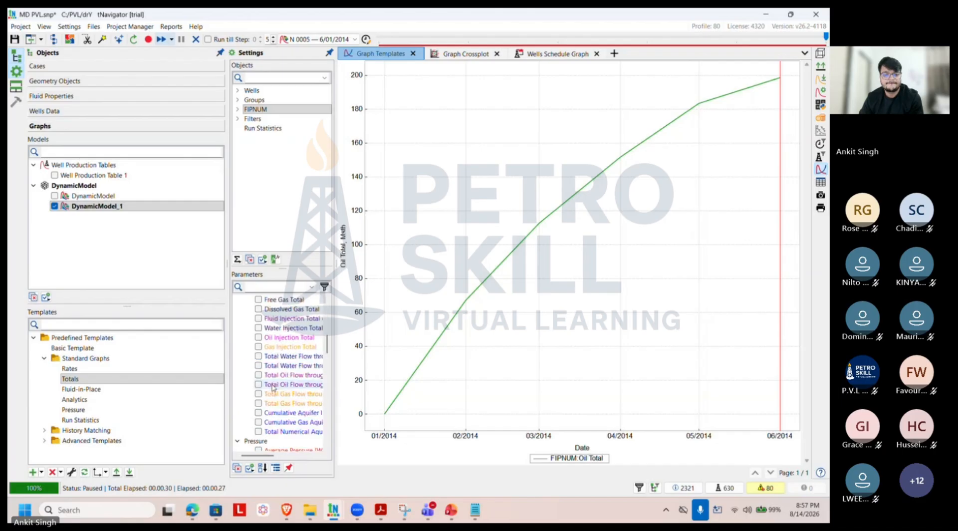
{"action": "scroll", "coordinate": [273, 387], "scroll_direction": "down", "scroll_amount": 5}
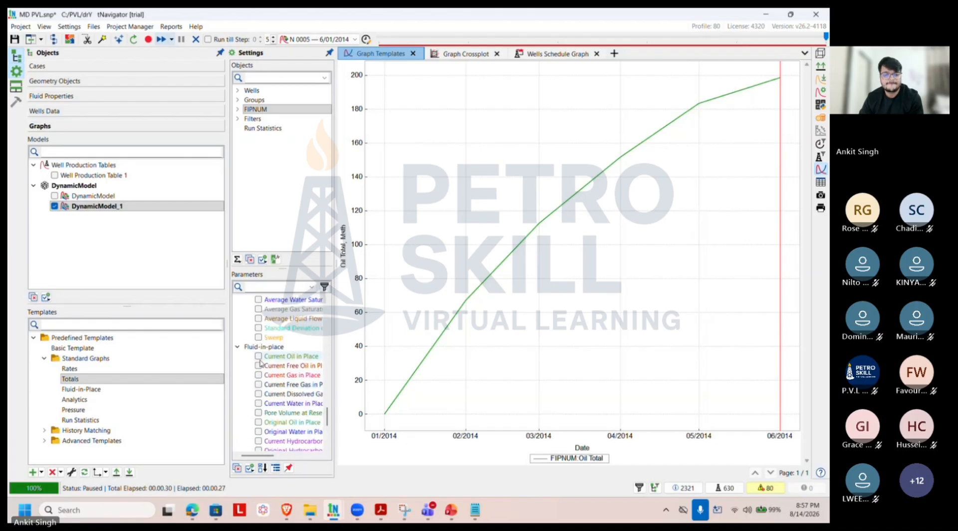
{"action": "left_click", "coordinate": [258, 356]}
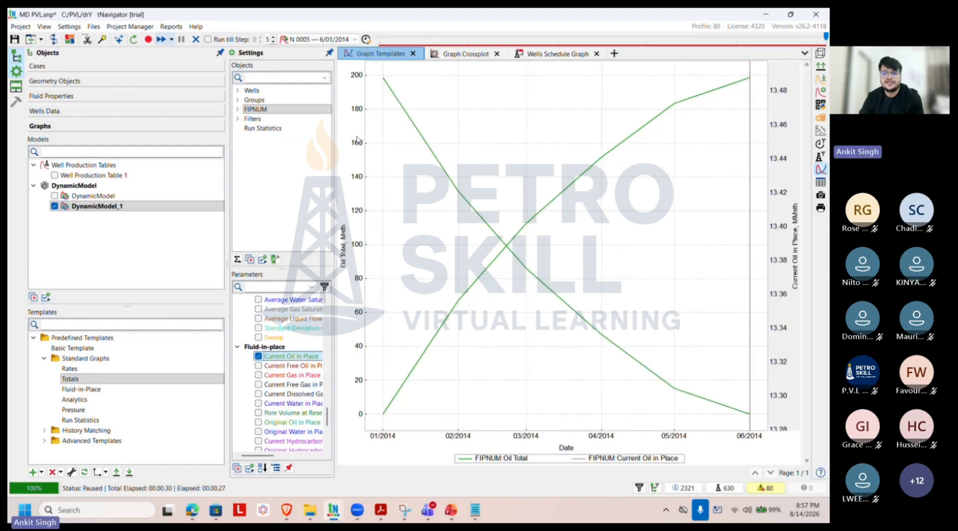